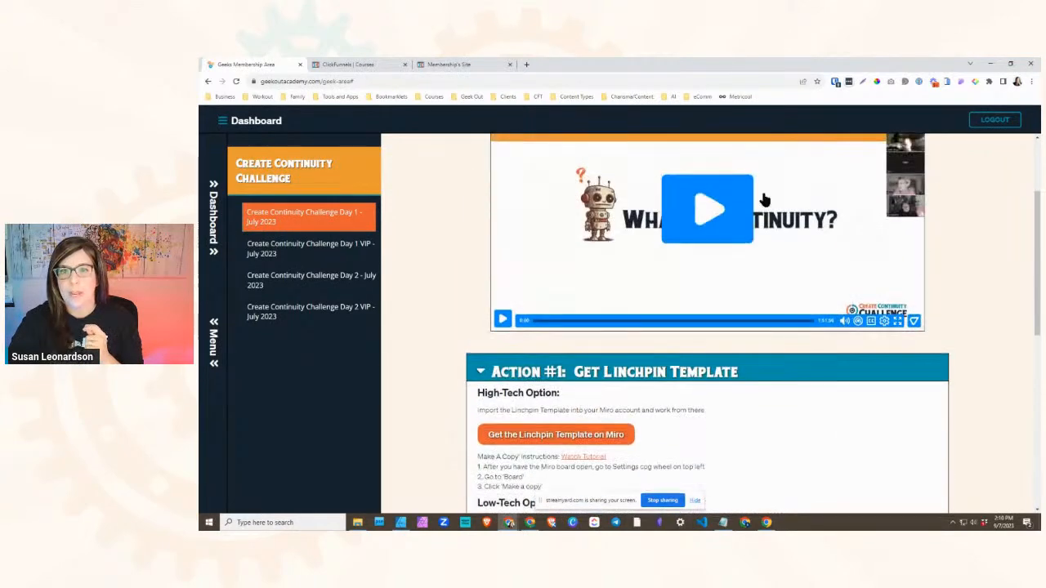
# - Examine the three action sections below the video in the Create Continuity Challenge Day 1 lesson and hide the screen-sharing notice
pyautogui.scroll(-2, 520, 280)
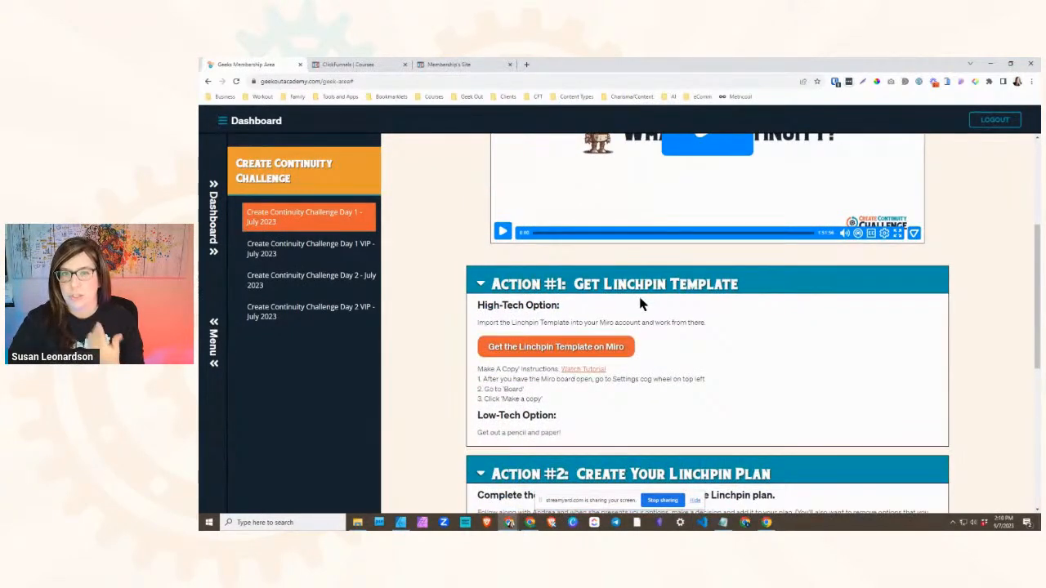
pyautogui.scroll(-3, 639, 303)
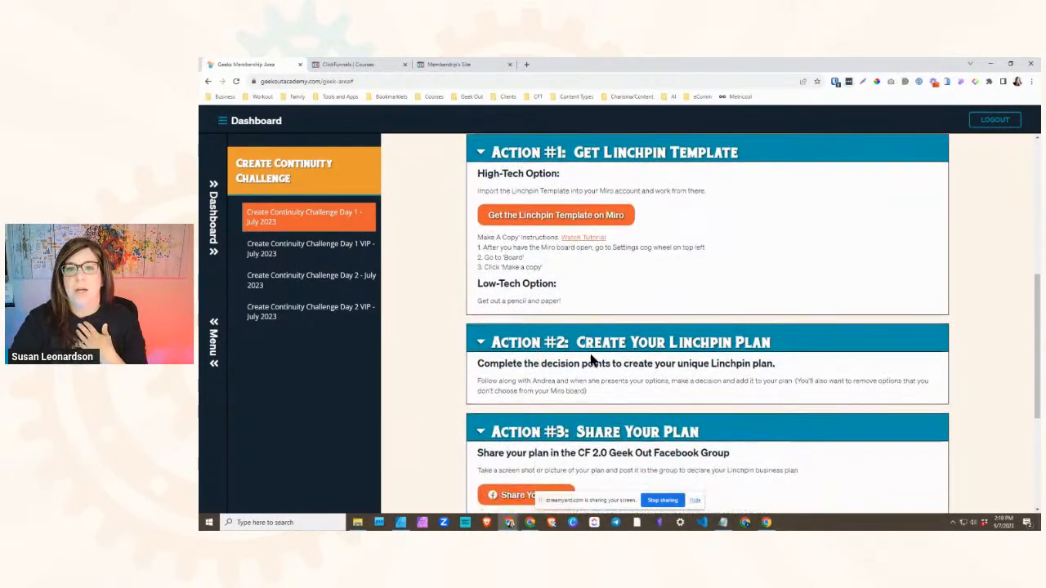
pyautogui.scroll(-1, 507, 258)
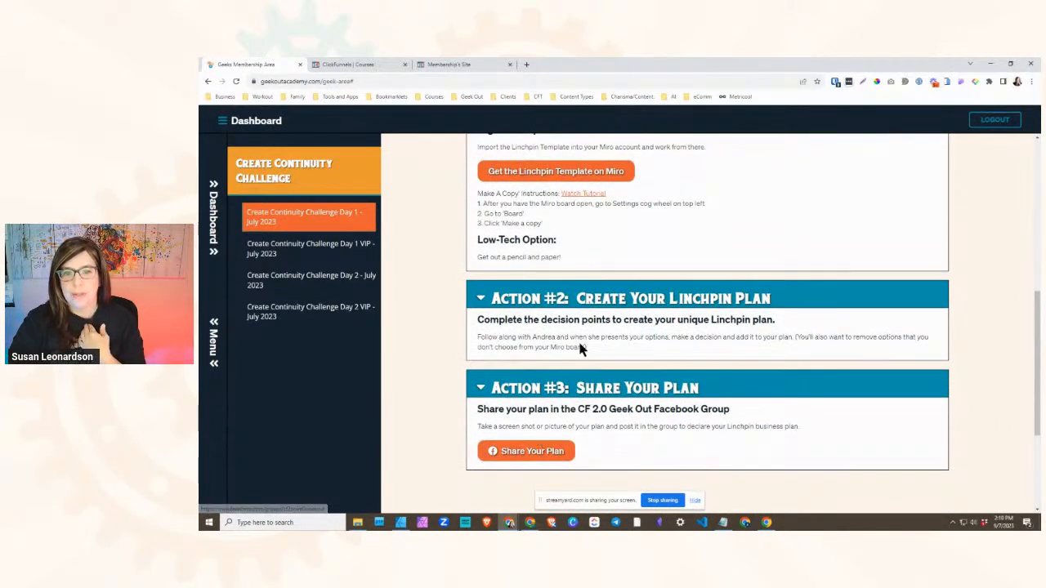
pyautogui.scroll(-3, 642, 486)
pyautogui.click(694, 500)
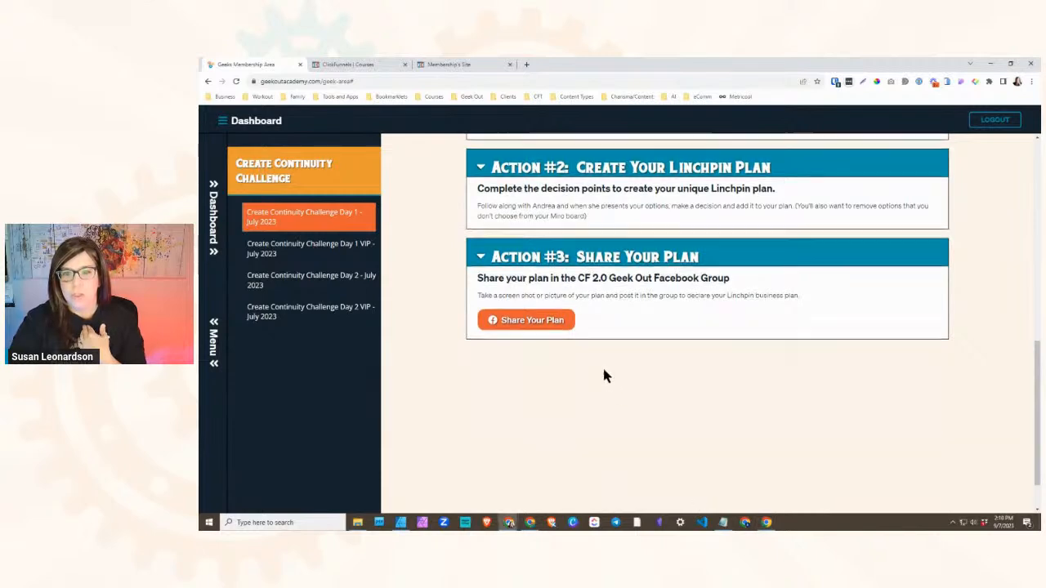
pyautogui.scroll(5, 602, 368)
# - Compare the Geeks membership lesson with the Day 1 - COMPASS lesson page on the ClickFunnels membership site
pyautogui.click(450, 67)
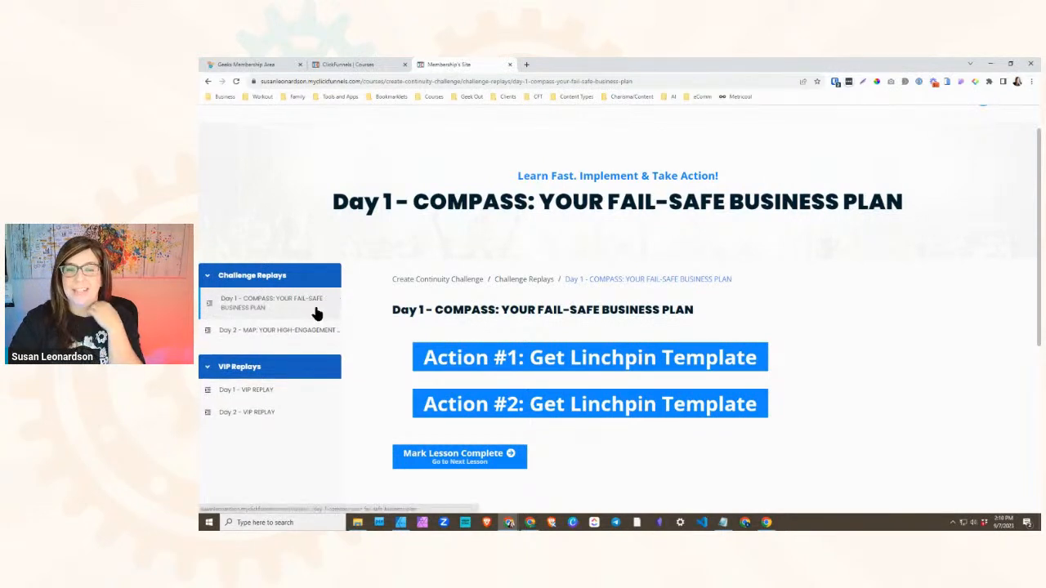
pyautogui.click(273, 67)
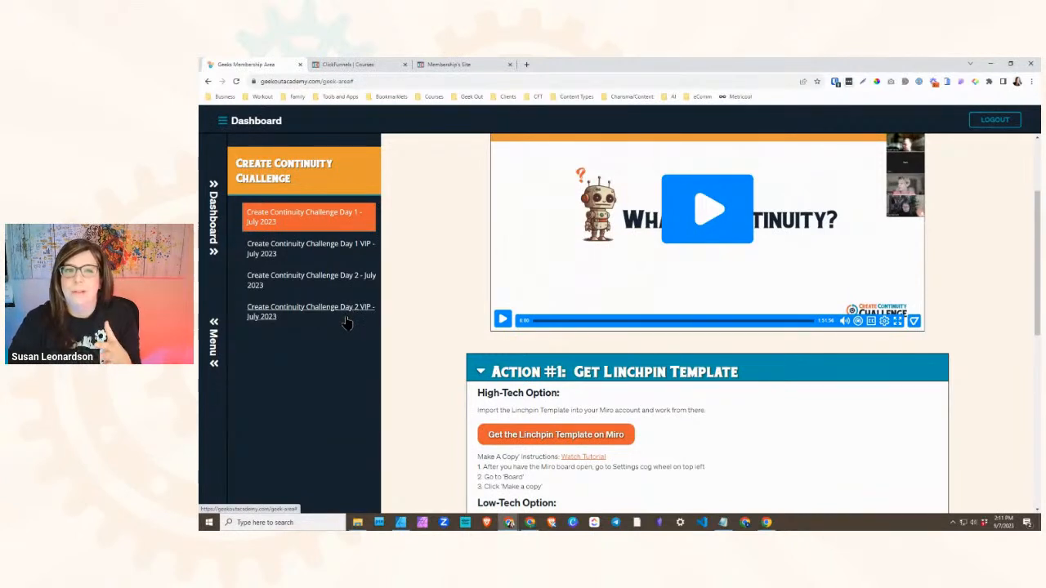
pyautogui.click(364, 65)
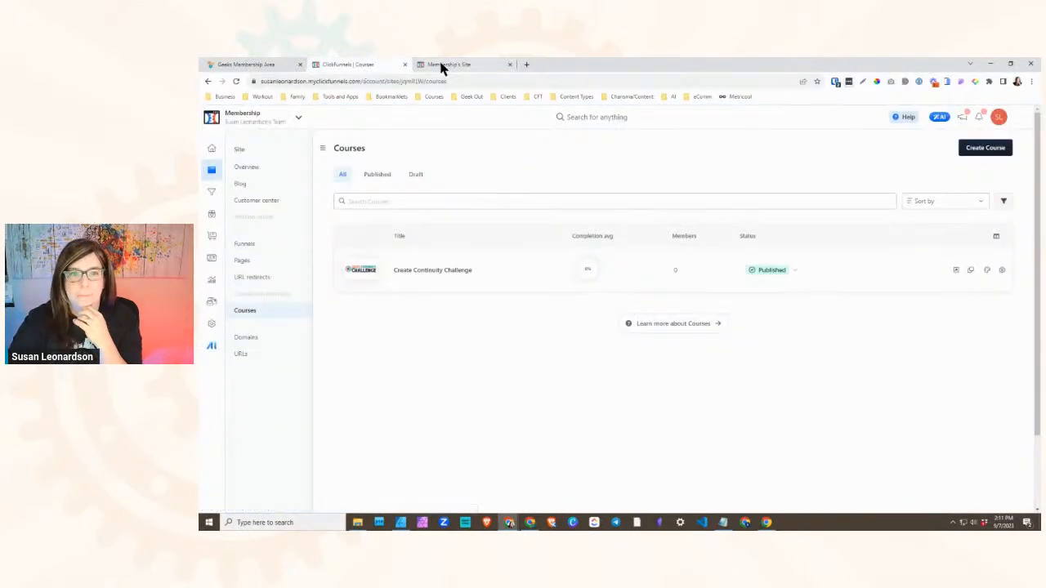
pyautogui.click(440, 66)
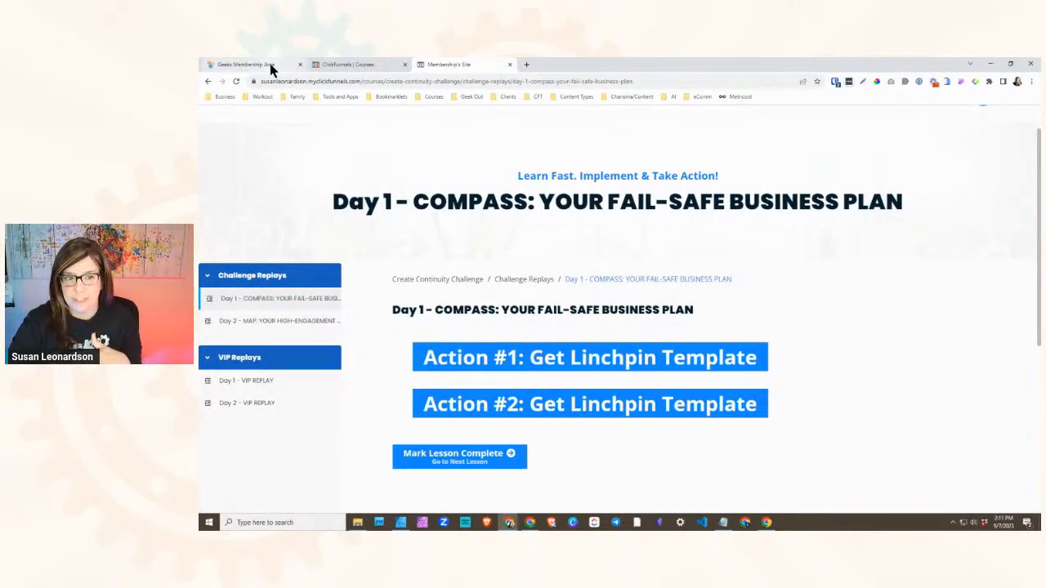
pyautogui.scroll(-1, 359, 351)
pyautogui.scroll(1, 366, 350)
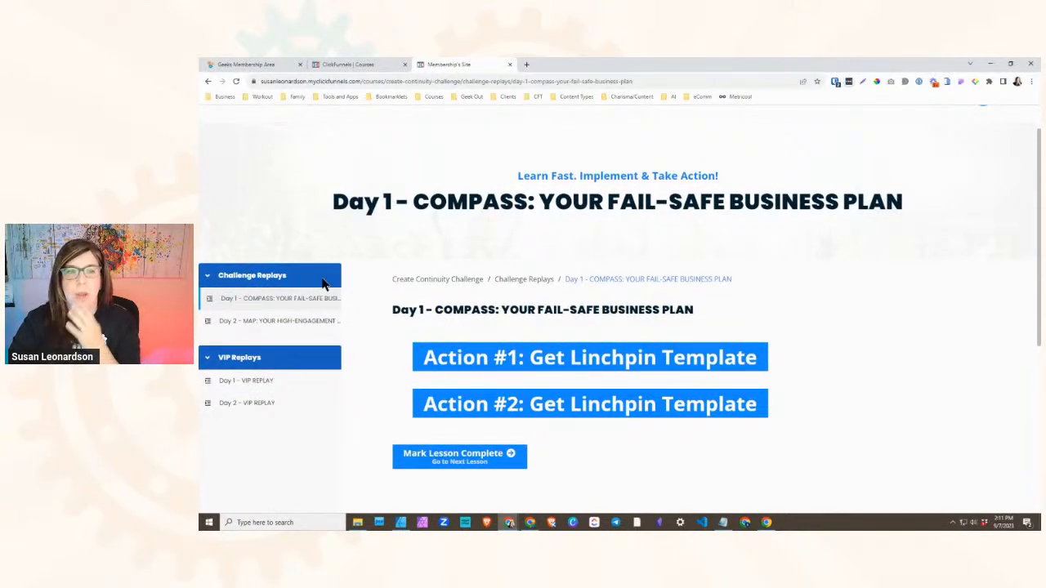
pyautogui.scroll(-1, 346, 321)
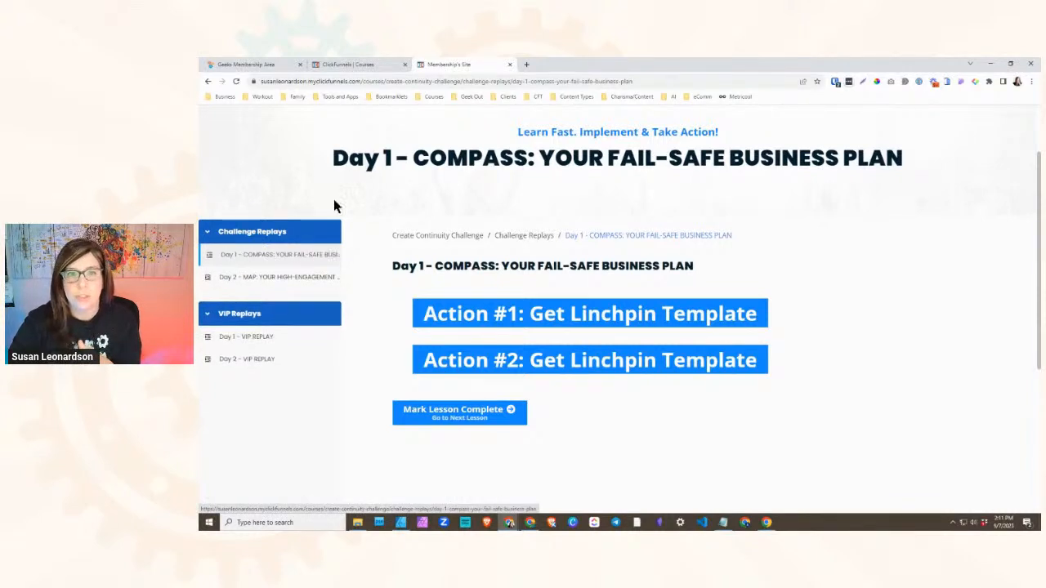
# - Open the Create Continuity Challenge course in ClickFunnels and load its Day 1 - COMPASS lesson in the page editor
pyautogui.click(364, 64)
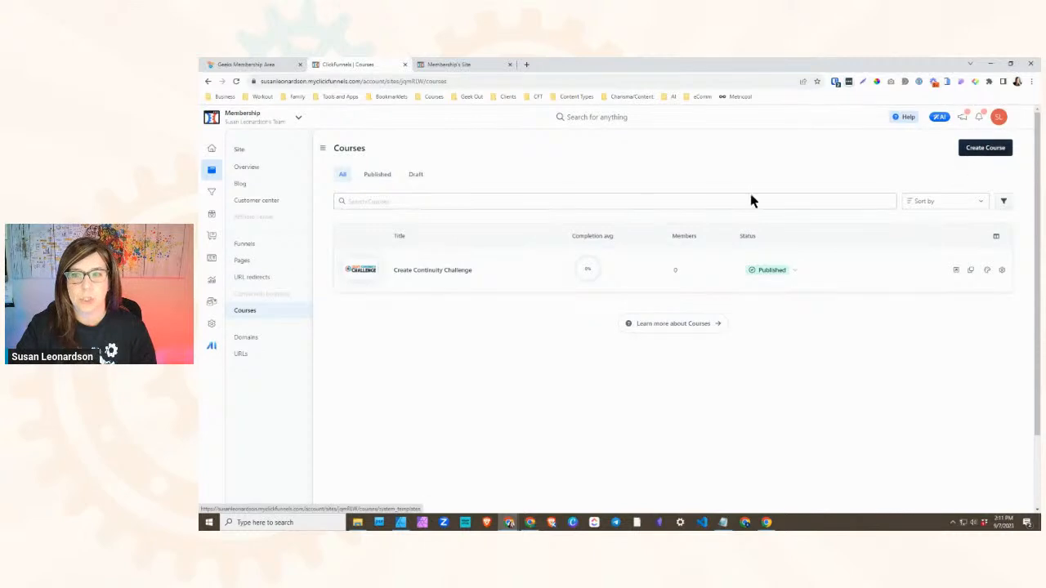
pyautogui.click(420, 276)
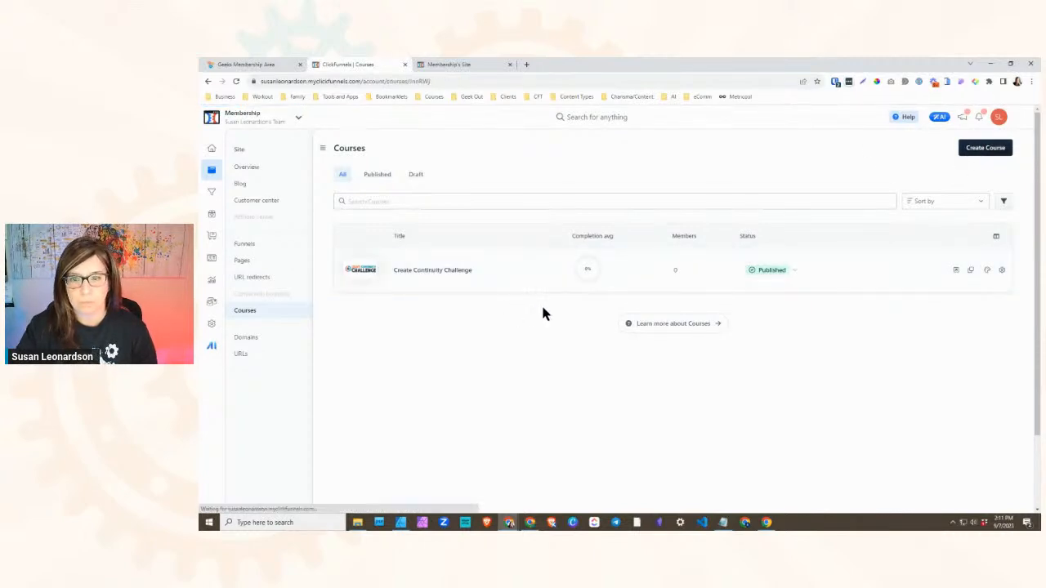
pyautogui.scroll(-3, 648, 404)
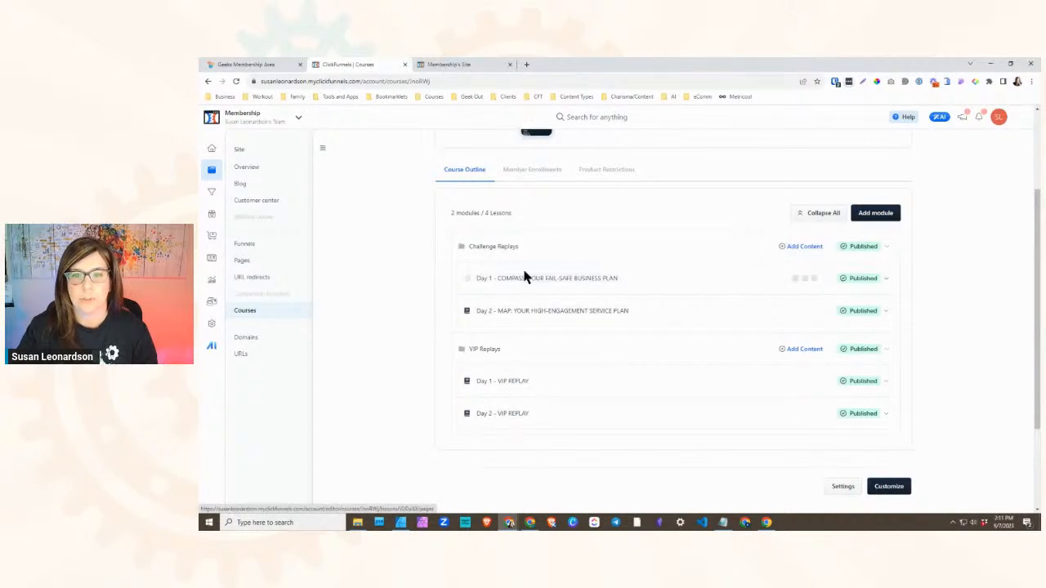
pyautogui.click(452, 64)
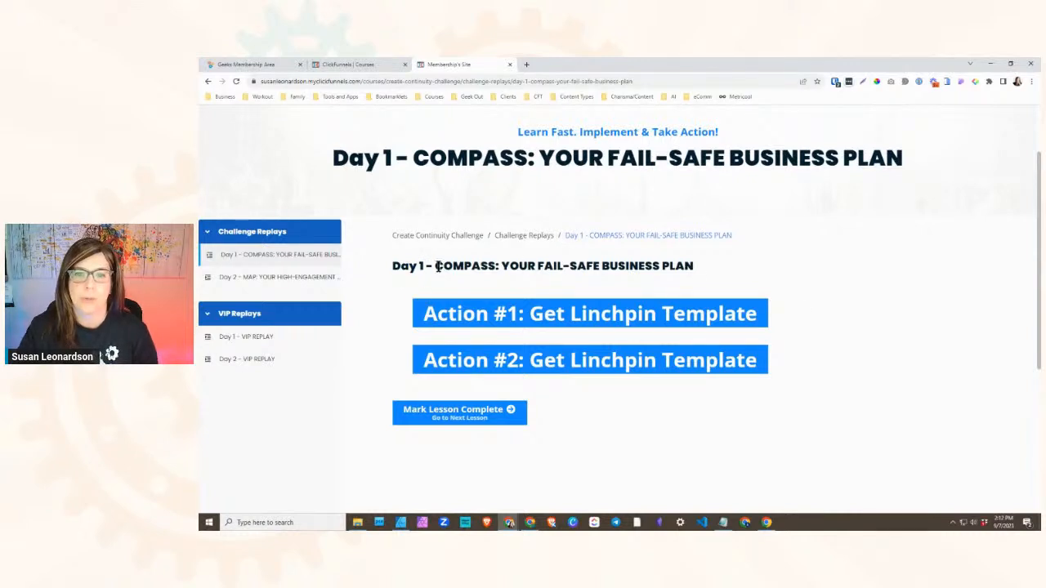
pyautogui.click(383, 66)
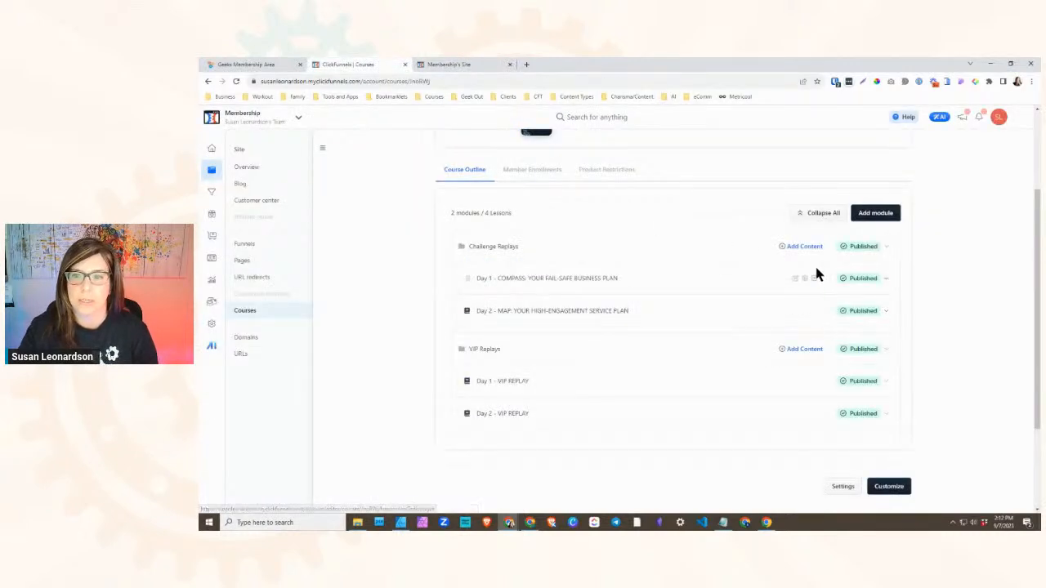
pyautogui.click(795, 279)
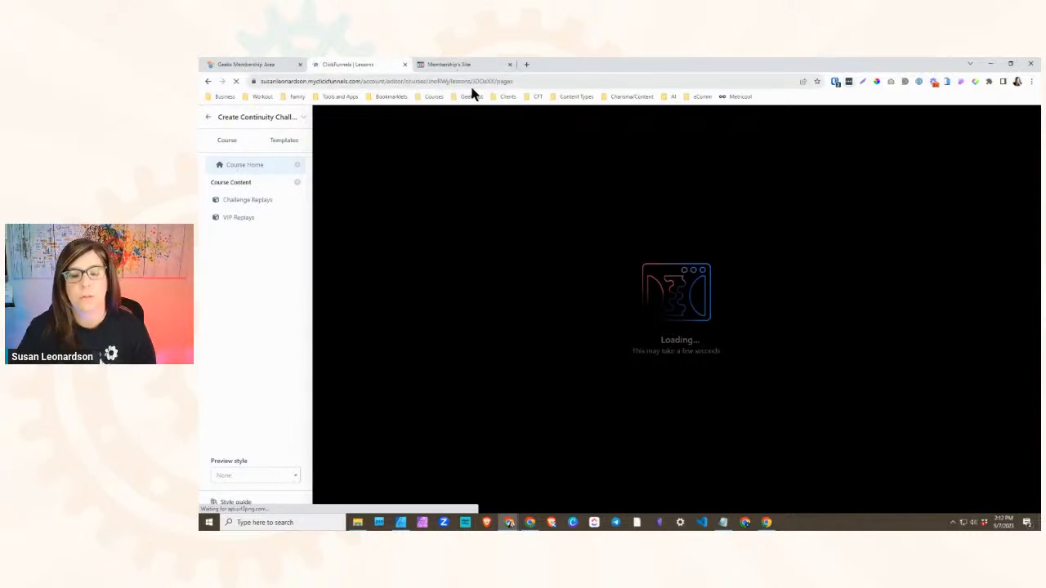
# - Return to the Geeks membership lesson and collapse its Action #1, Action #2 and Action #3 sections
pyautogui.click(445, 65)
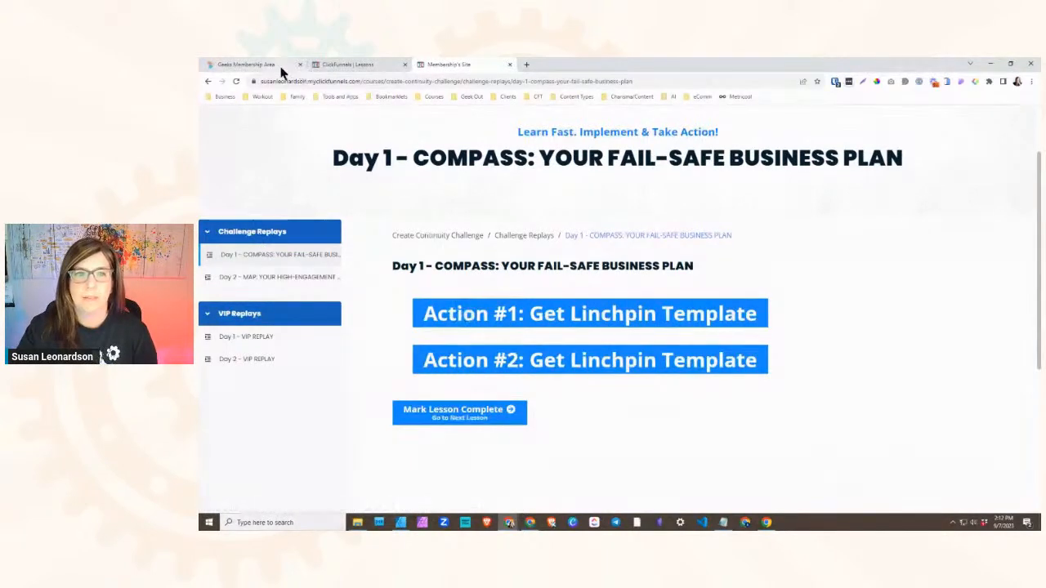
pyautogui.click(245, 64)
pyautogui.scroll(-1, 503, 361)
pyautogui.click(481, 283)
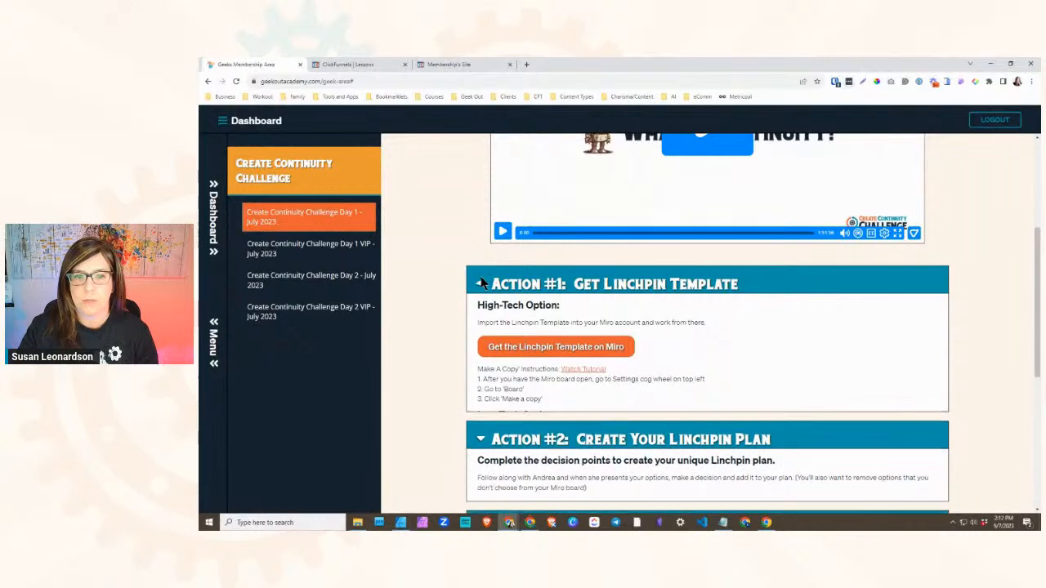
pyautogui.click(486, 327)
pyautogui.click(486, 373)
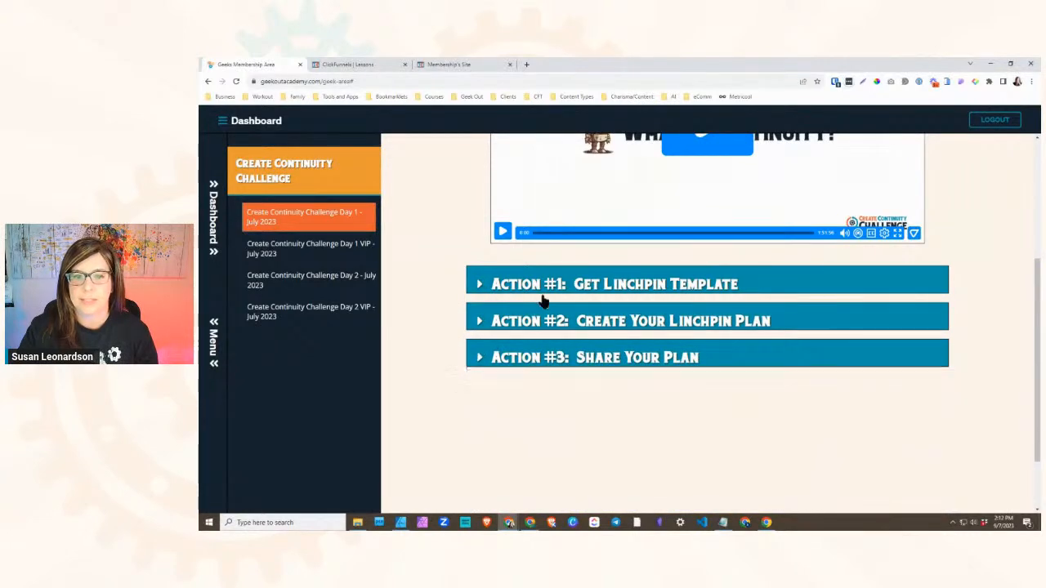
# - Test the Geeks lesson's accordion by expanding and collapsing Action #1, followed by Action #2
pyautogui.click(530, 282)
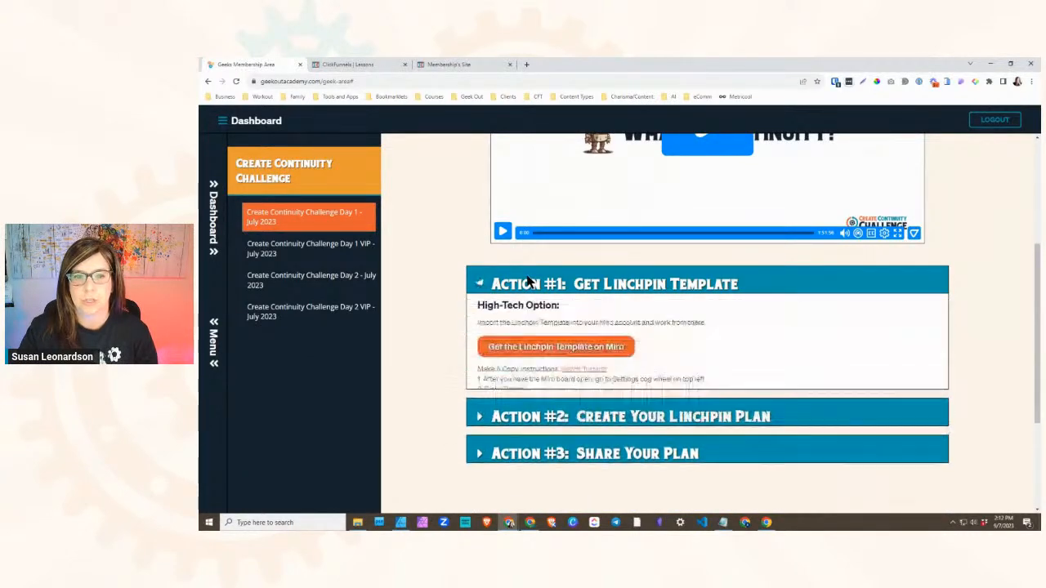
pyautogui.click(529, 282)
pyautogui.click(539, 324)
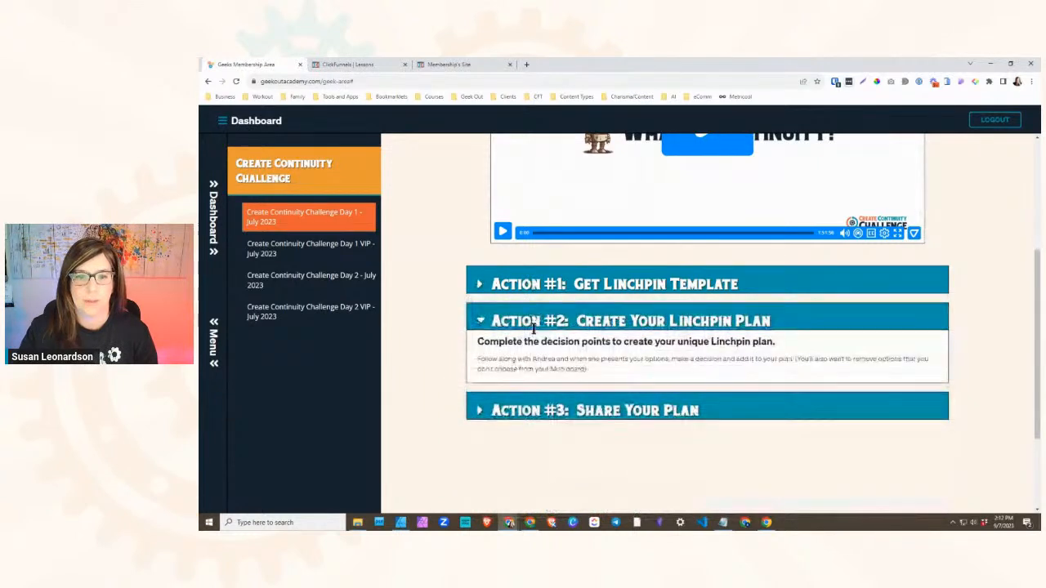
pyautogui.click(541, 322)
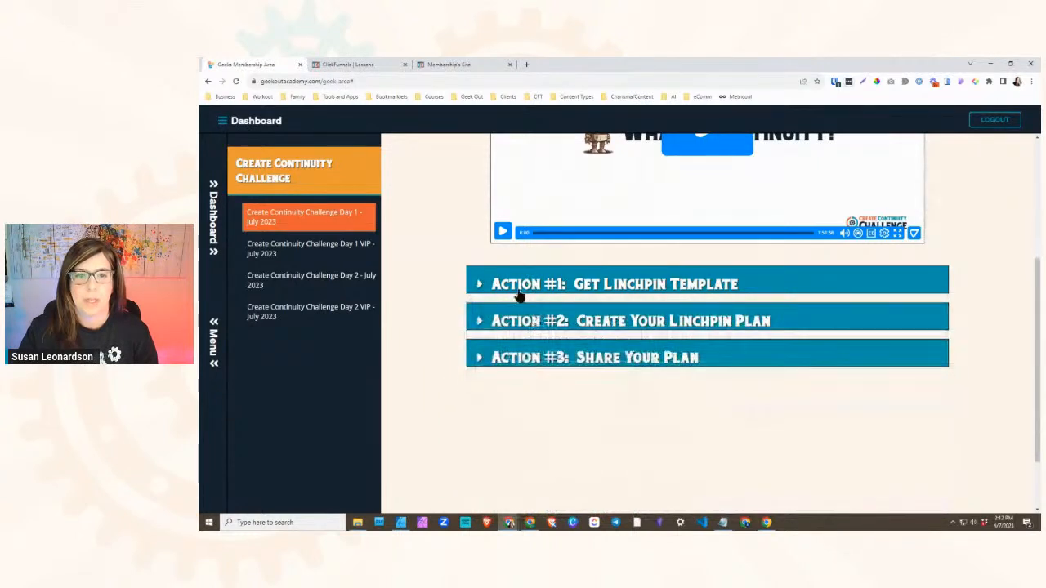
# - Compare how Action #1 expands and collapses on the ClickFunnels lesson page and in the Geeks membership lesson
pyautogui.click(460, 66)
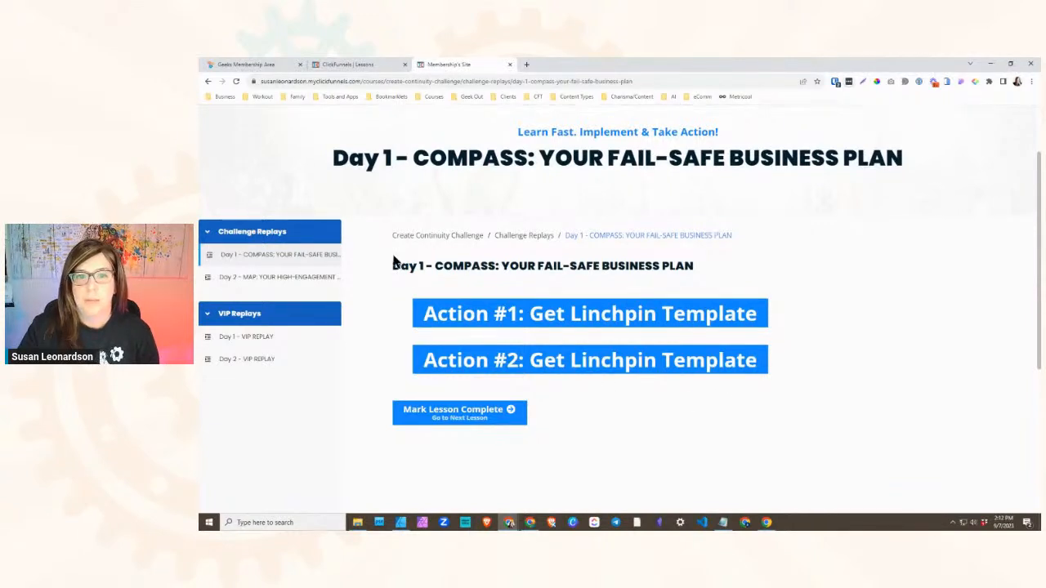
pyautogui.click(438, 318)
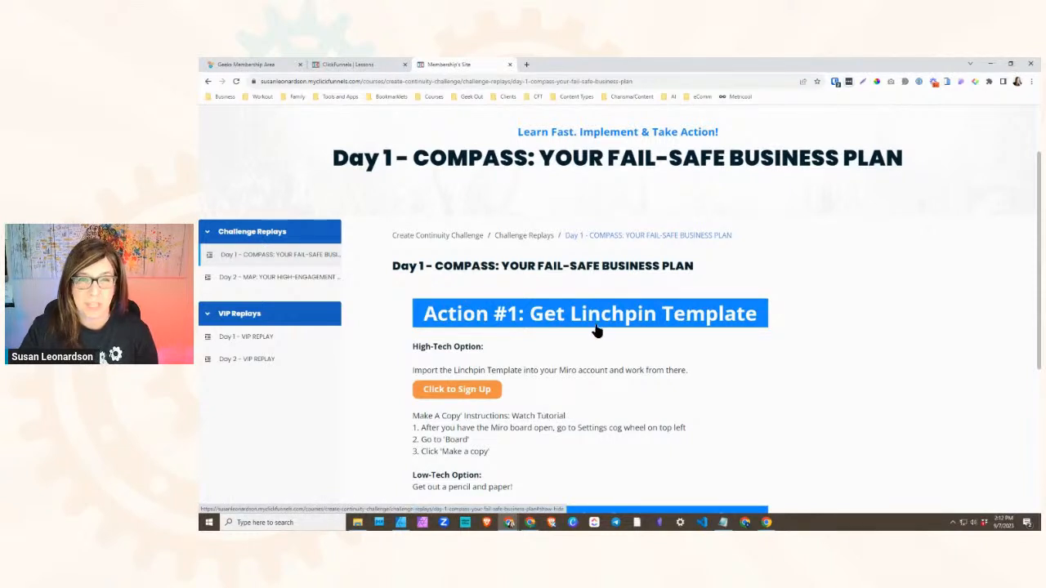
pyautogui.click(247, 64)
pyautogui.click(577, 279)
pyautogui.click(534, 279)
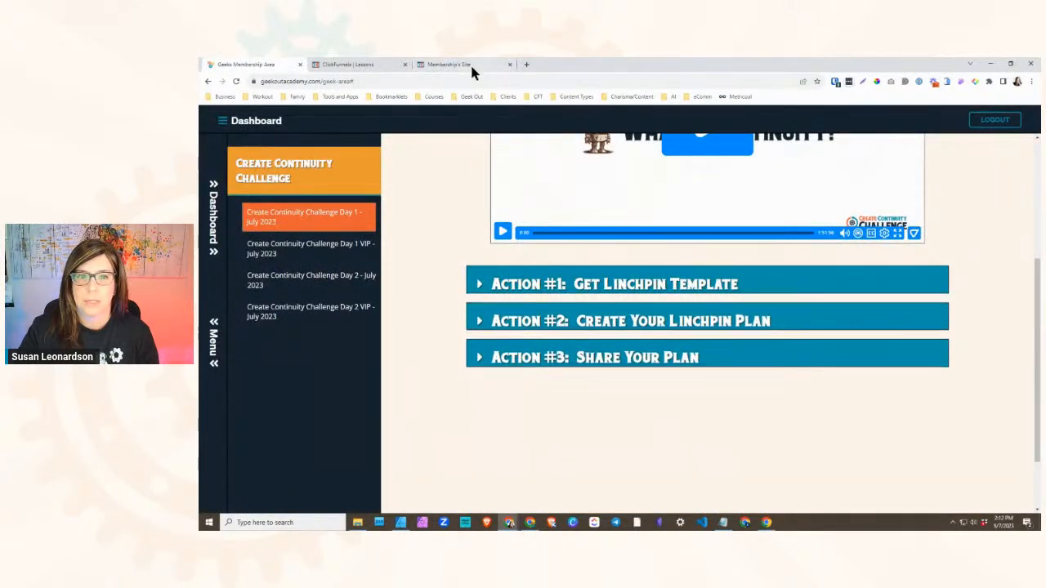
pyautogui.click(470, 63)
pyautogui.click(510, 321)
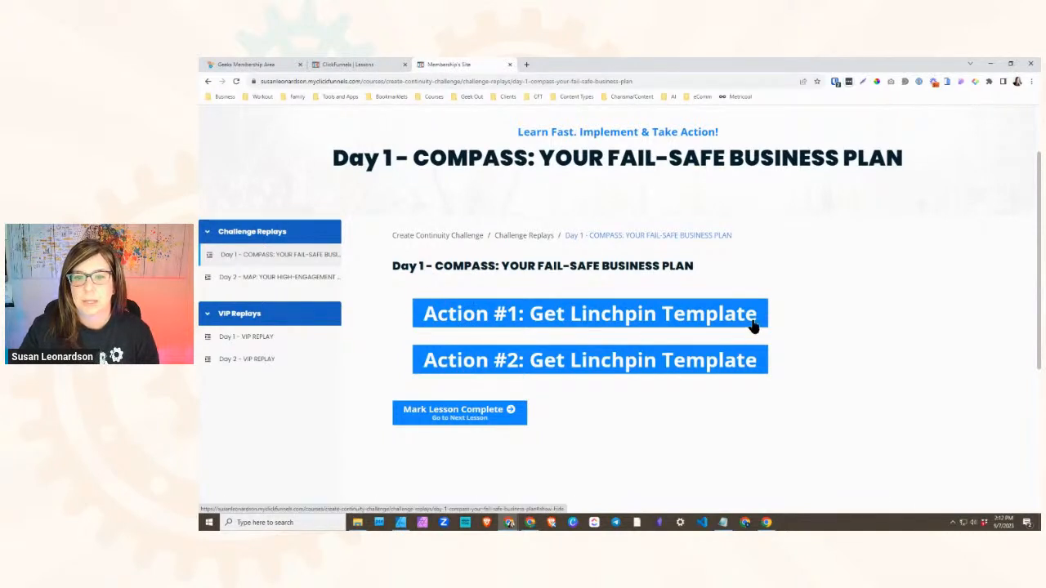
# - Open the settings of the Action #1: Get Linchpin Template button in the ClickFunnels lesson editor
pyautogui.click(347, 65)
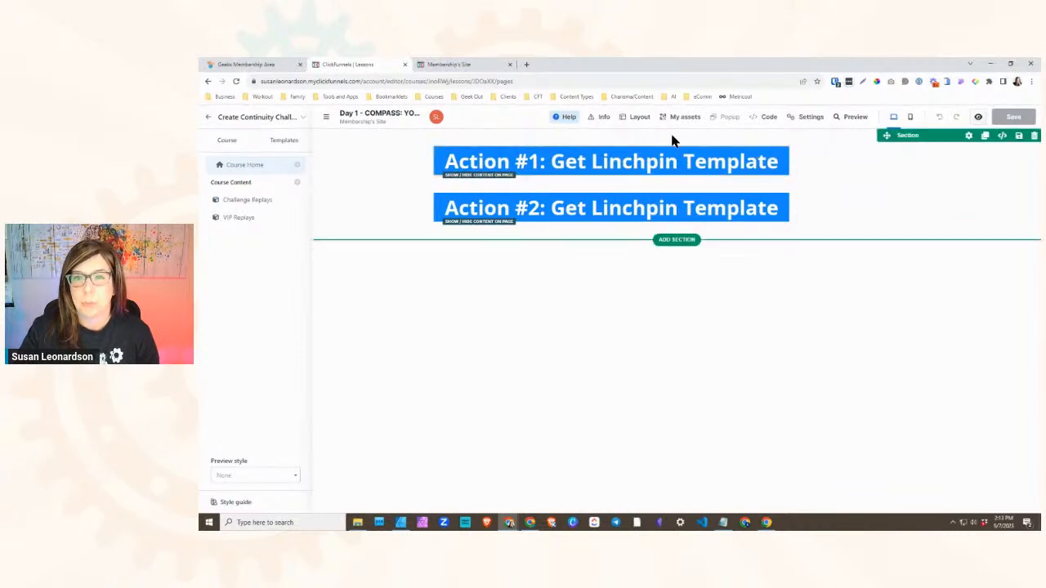
pyautogui.click(450, 65)
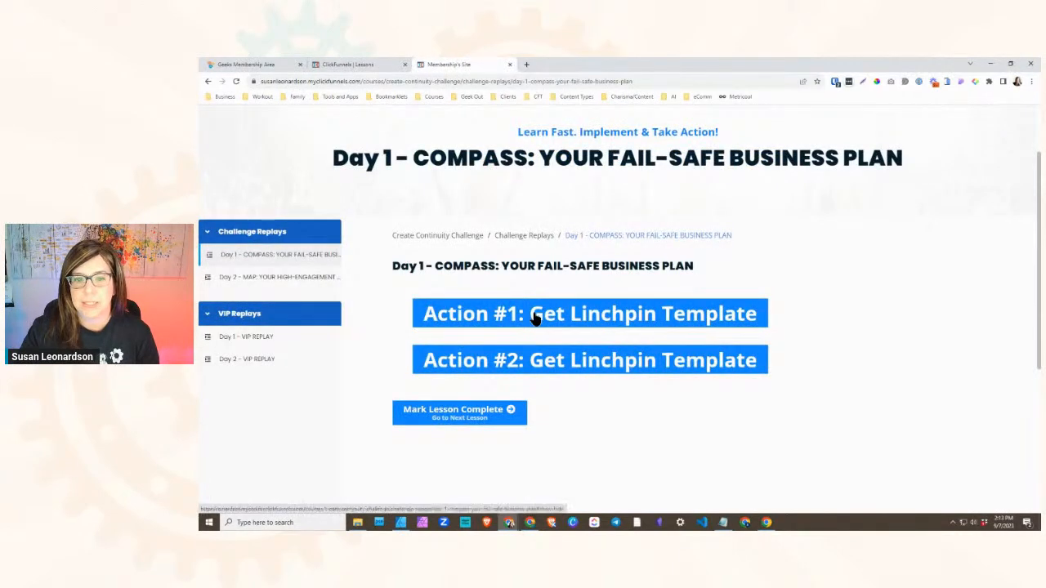
pyautogui.click(372, 64)
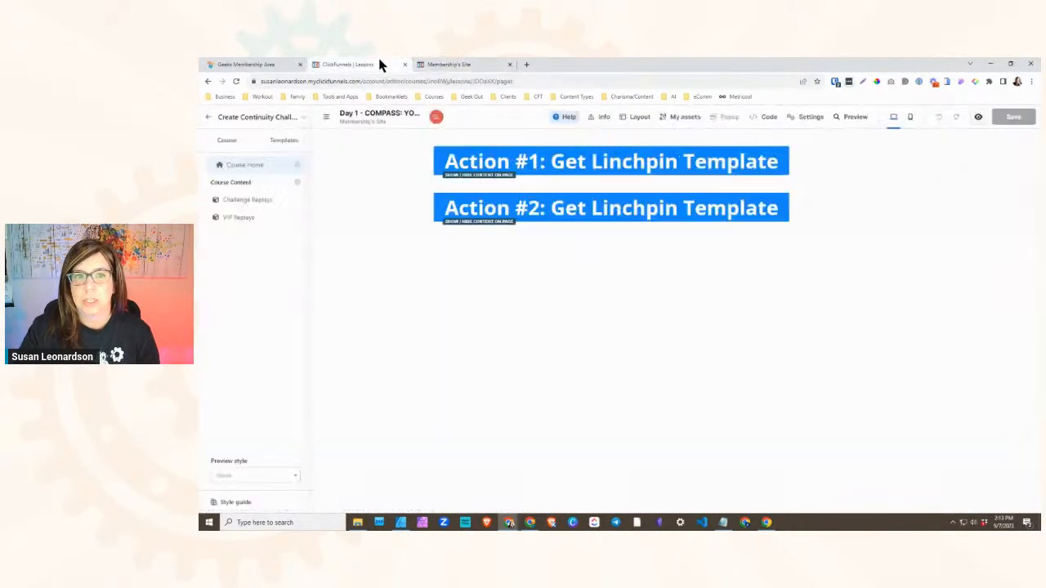
pyautogui.click(735, 166)
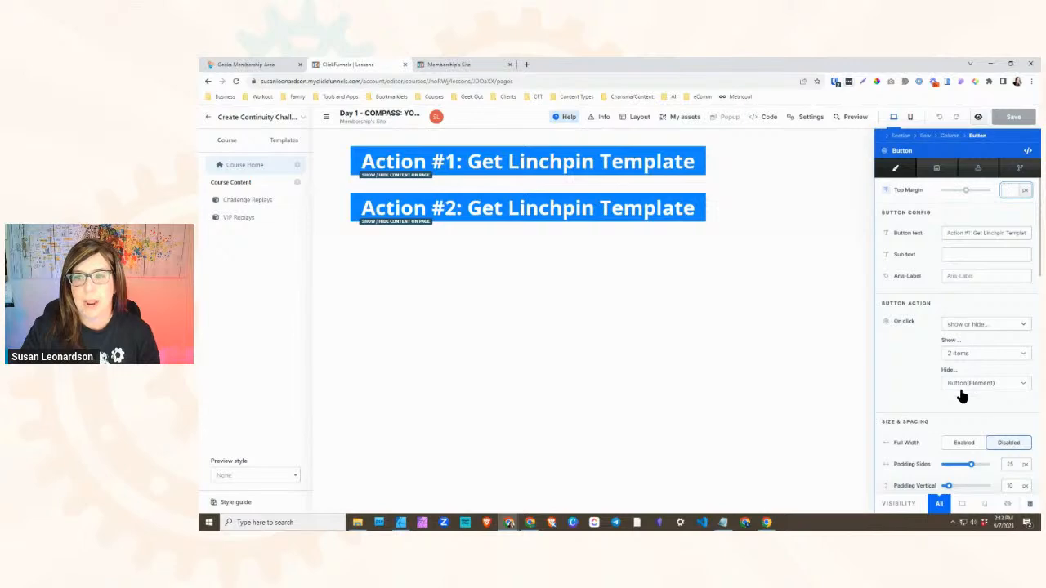
# - Check the Action #1 button's show/hide behaviour on the live ClickFunnels lesson page by expanding and collapsing its content twice
pyautogui.click(463, 65)
pyautogui.scroll(-1, 569, 317)
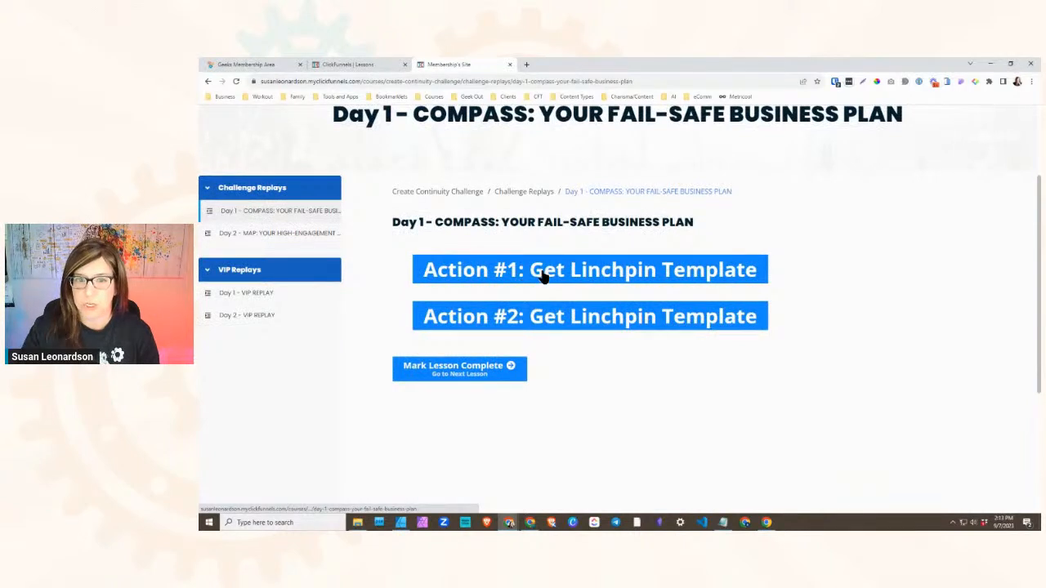
pyautogui.click(549, 279)
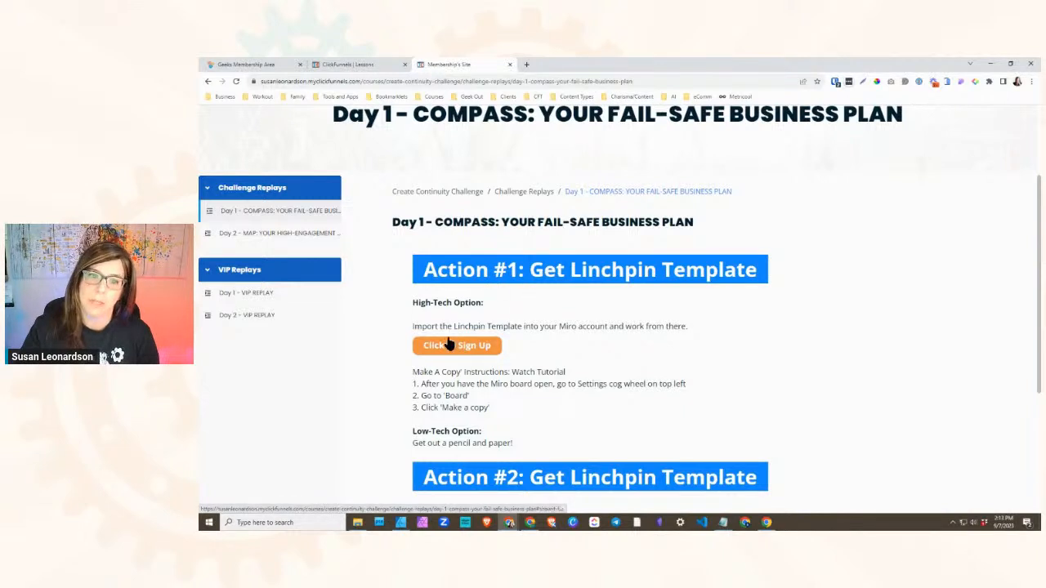
pyautogui.click(505, 270)
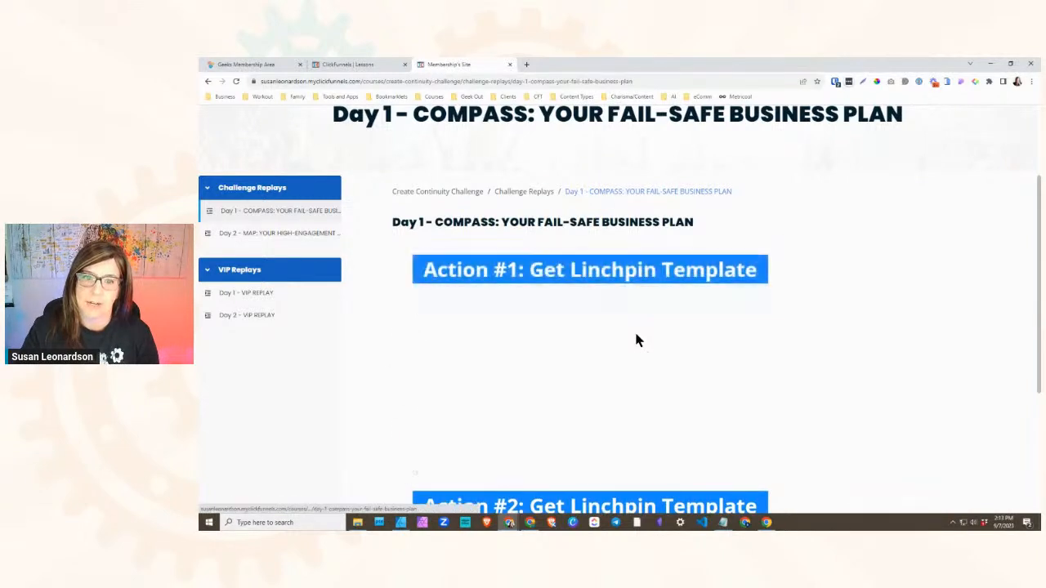
pyautogui.click(528, 278)
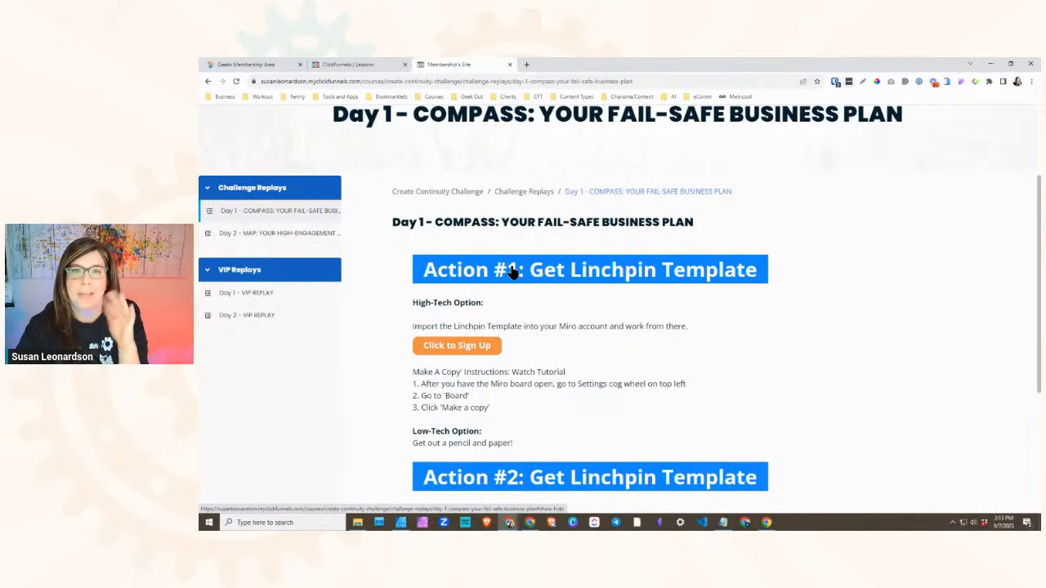
pyautogui.click(513, 272)
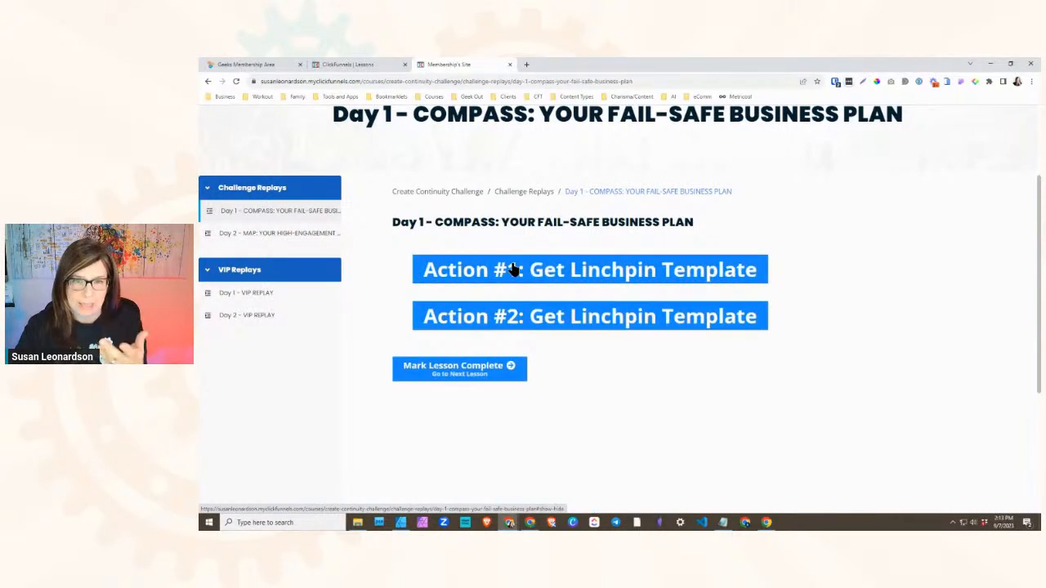
# - Test the Action #1 button on the live ClickFunnels lesson page by expanding, collapsing and re-expanding its content
pyautogui.click(518, 272)
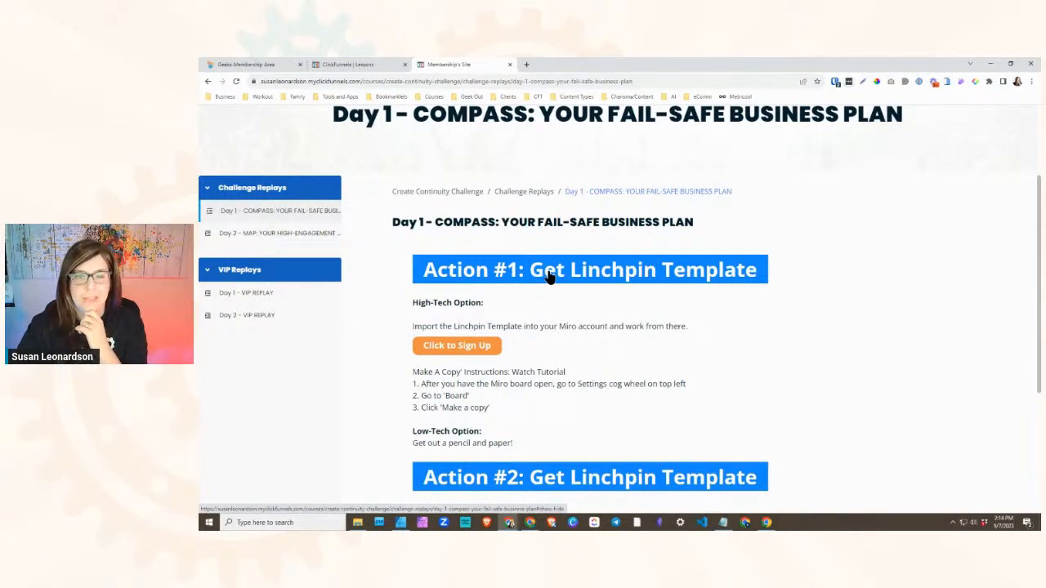
pyautogui.click(552, 275)
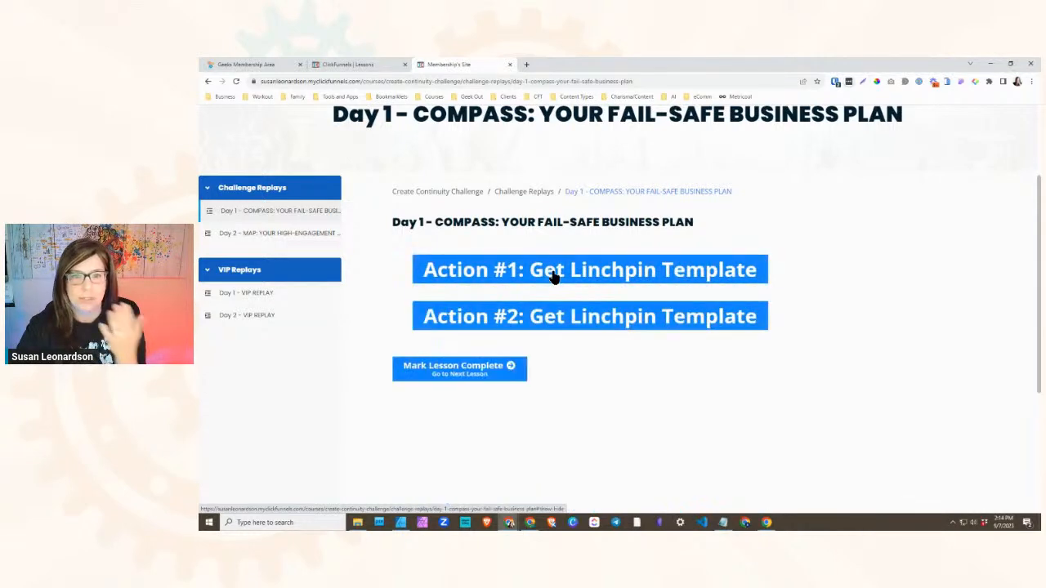
pyautogui.click(554, 276)
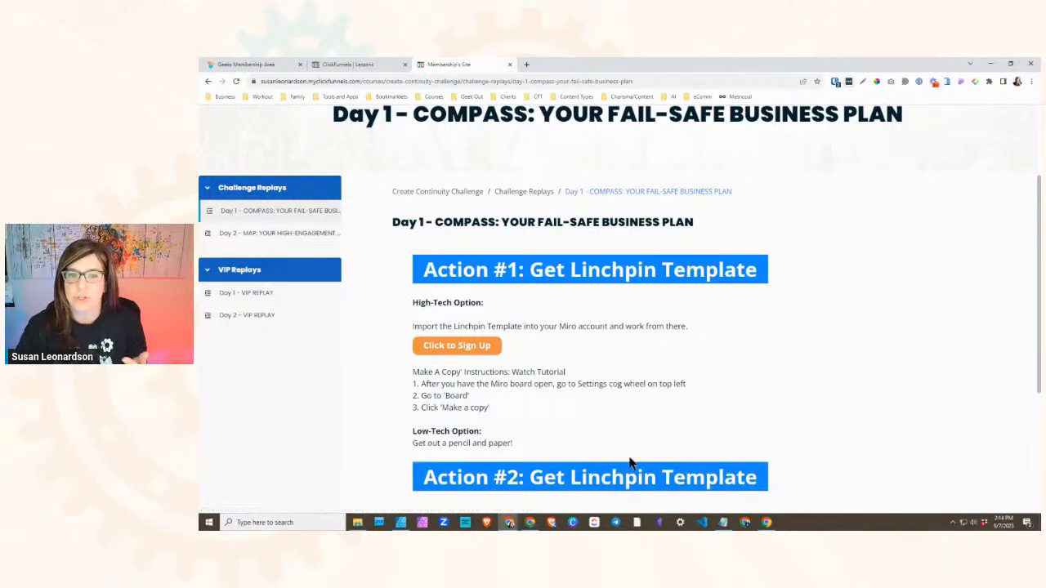
pyautogui.scroll(-1, 553, 409)
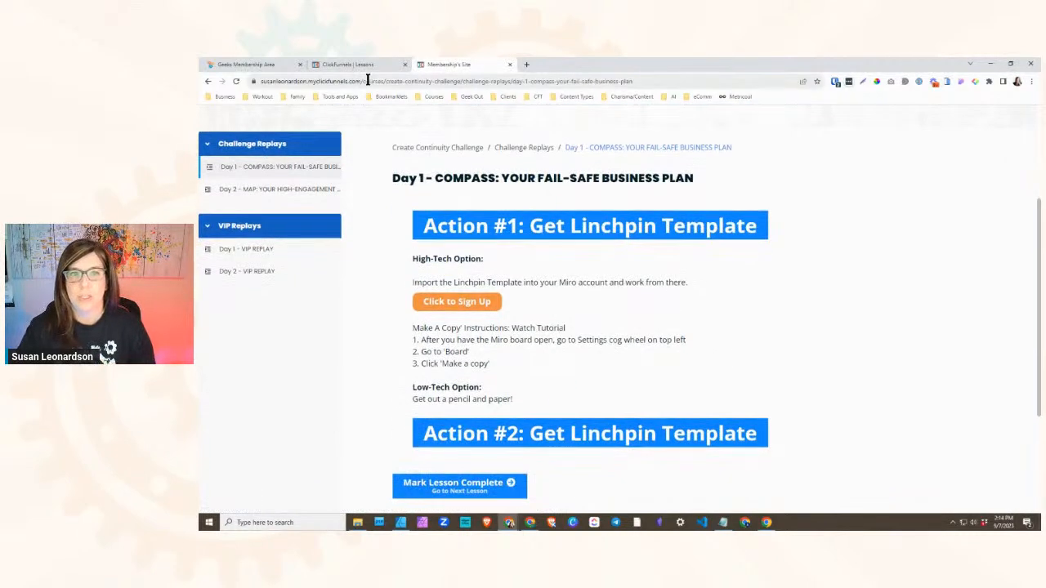
# - Expand Actions #1, #2 and #3 in the Geeks membership lesson and examine how the open sections sit together below the video
pyautogui.click(262, 65)
pyautogui.click(614, 284)
pyautogui.click(495, 476)
pyautogui.scroll(-2, 494, 457)
pyautogui.click(490, 433)
pyautogui.scroll(-1, 693, 458)
pyautogui.scroll(5, 670, 458)
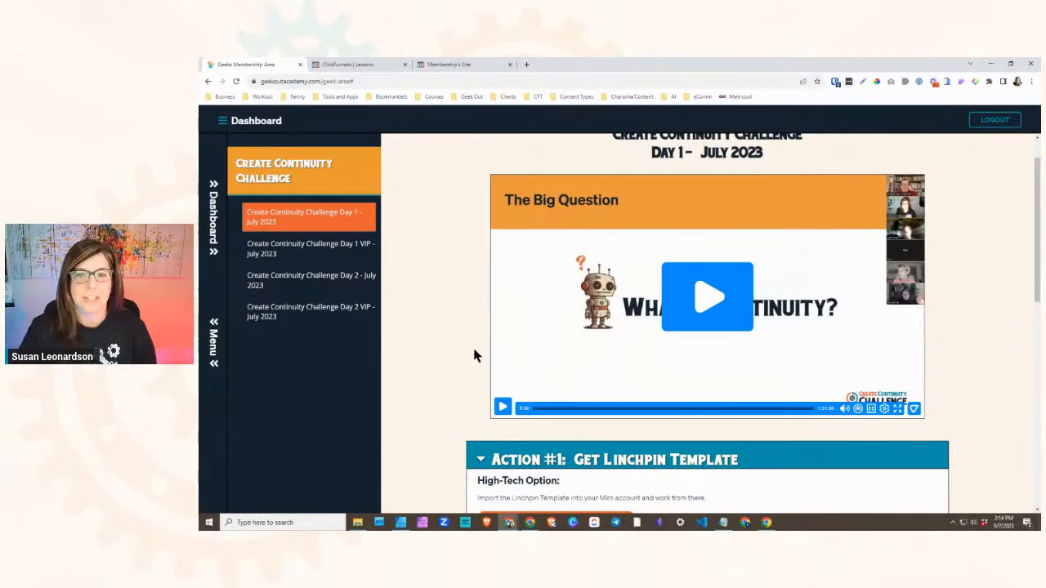
pyautogui.scroll(-3, 471, 363)
pyautogui.scroll(-1, 629, 434)
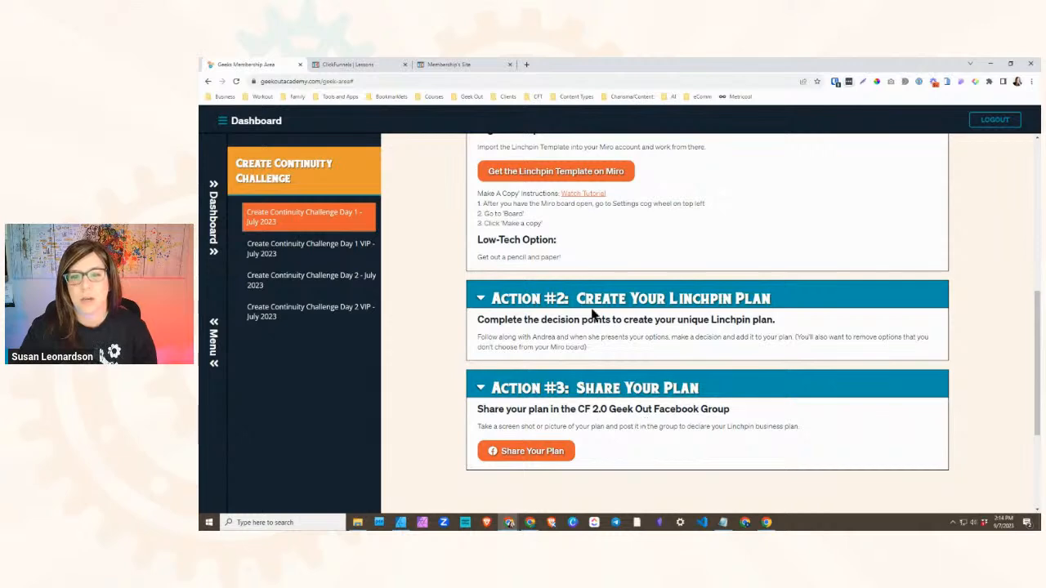
pyautogui.scroll(2, 590, 271)
pyautogui.scroll(1, 544, 305)
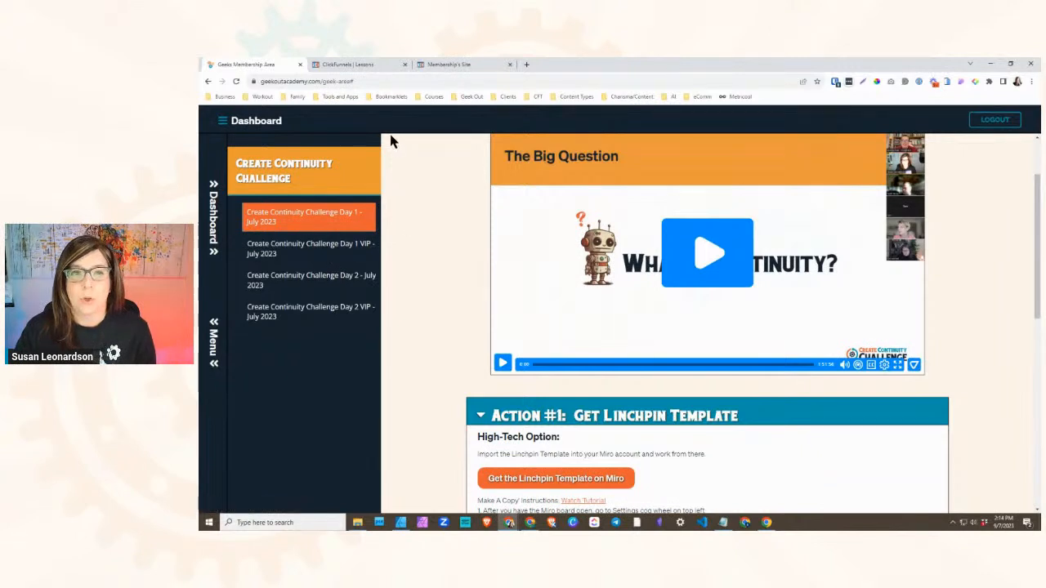
pyautogui.scroll(-3, 450, 326)
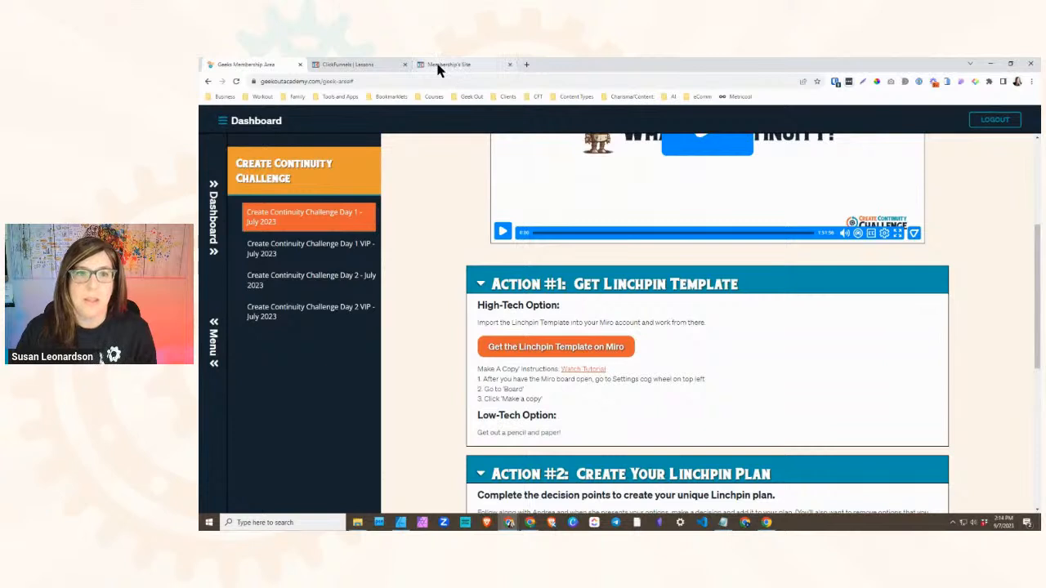
pyautogui.moveTo(443, 69)
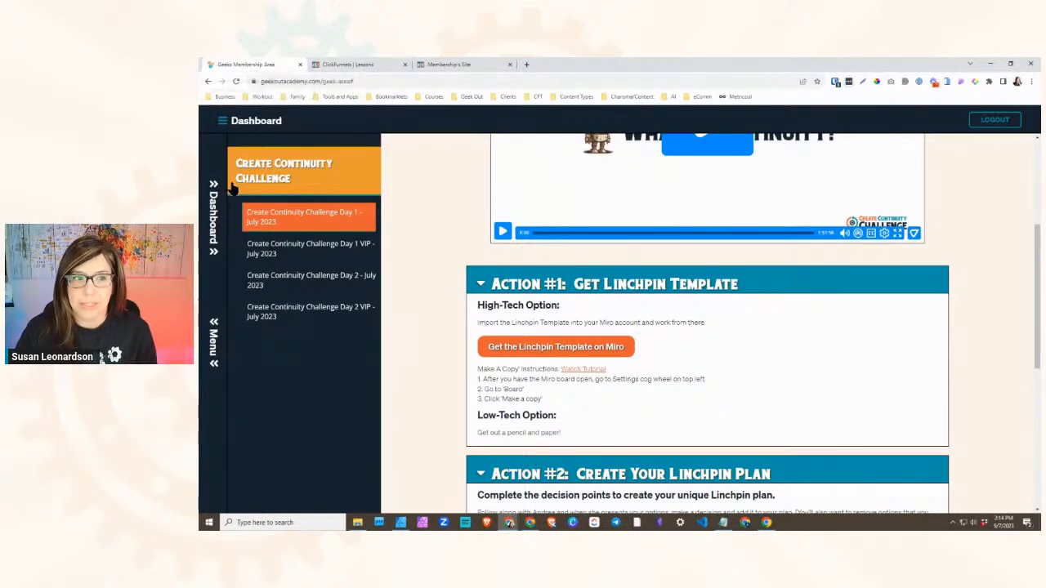
# - Return to the GeekOut Academy dashboard, open the Building In ClickFunnels course and examine its module menu and home page
pyautogui.click(213, 210)
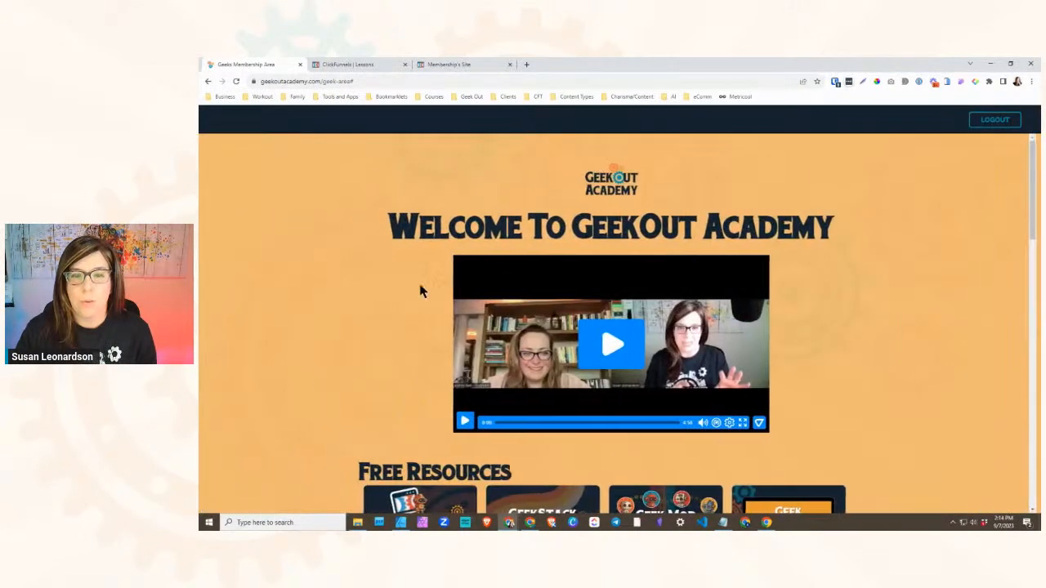
pyautogui.scroll(-3, 401, 286)
pyautogui.scroll(-1, 401, 286)
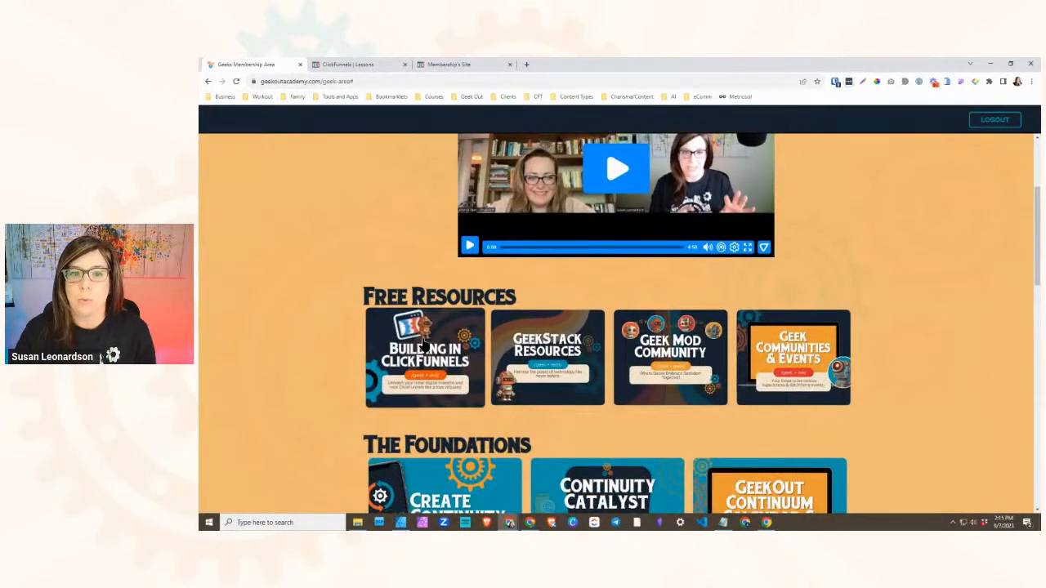
pyautogui.click(423, 347)
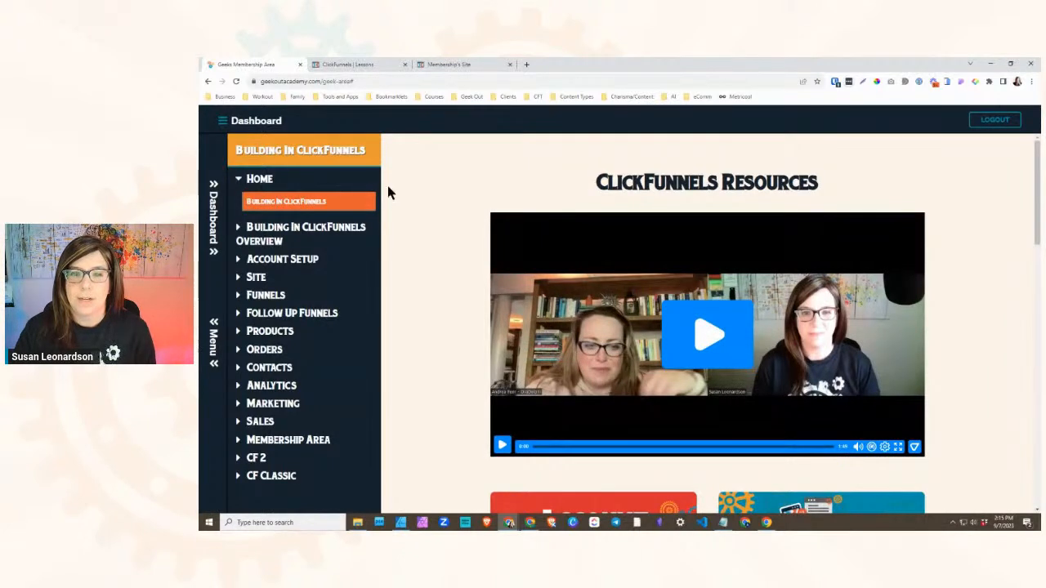
pyautogui.scroll(-1, 401, 245)
pyautogui.scroll(1, 402, 245)
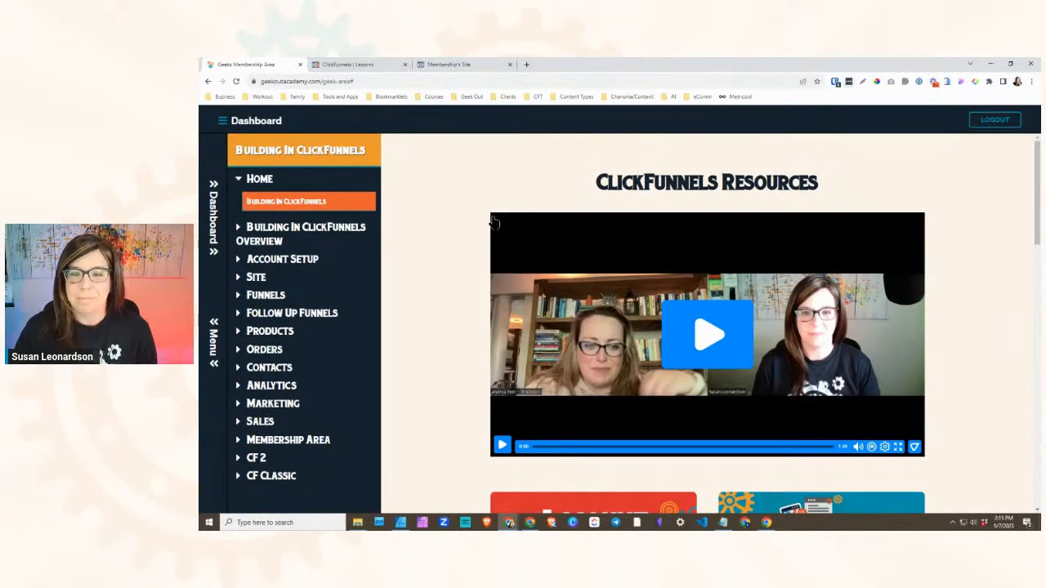
pyautogui.scroll(-1, 460, 250)
pyautogui.scroll(1, 448, 242)
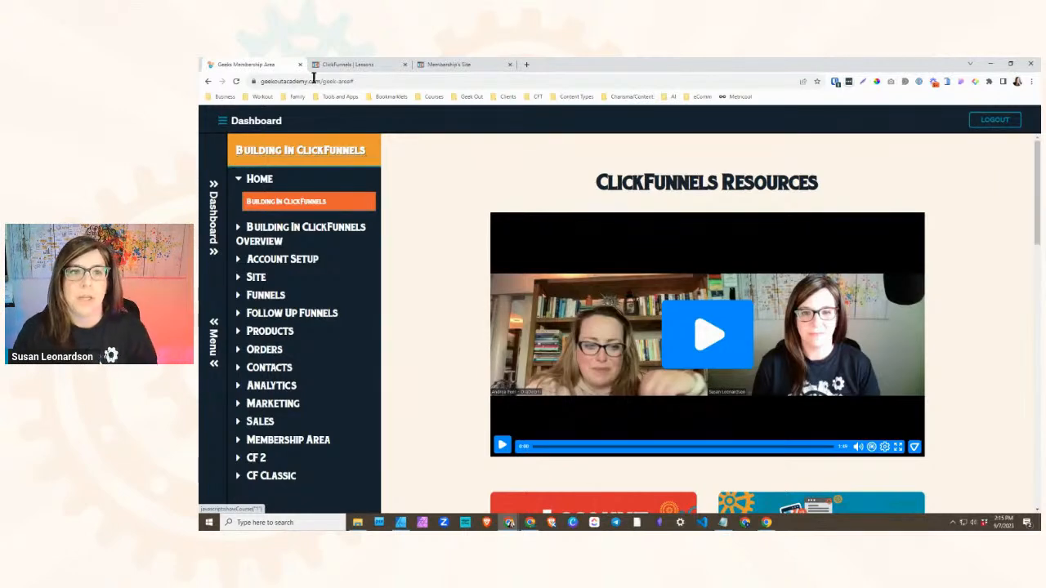
# - Switch to ClickFunnels, leave the Day 1 lesson editor and return to the site's Courses list
pyautogui.click(466, 66)
pyautogui.click(380, 64)
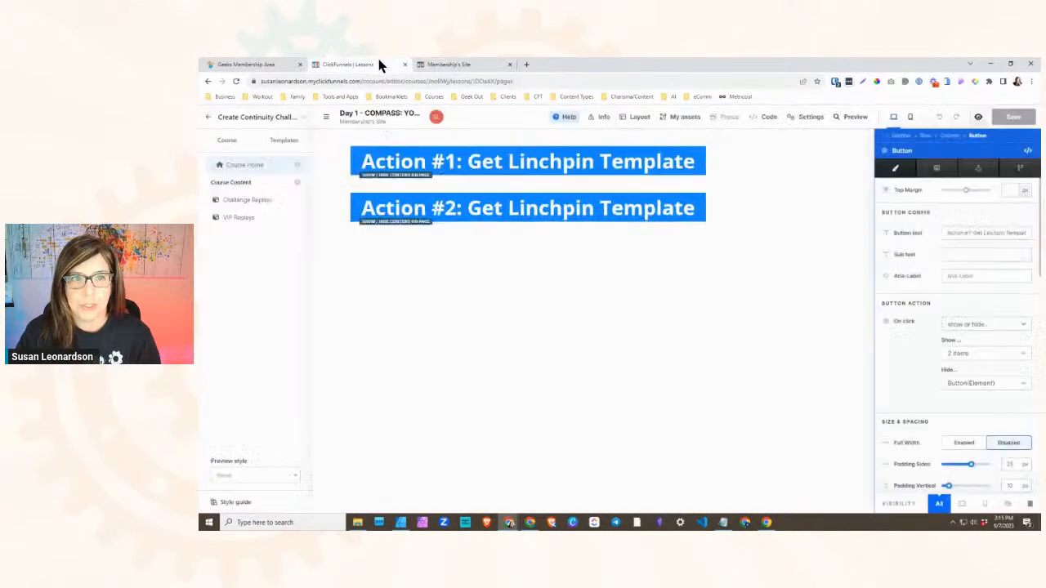
pyautogui.click(233, 81)
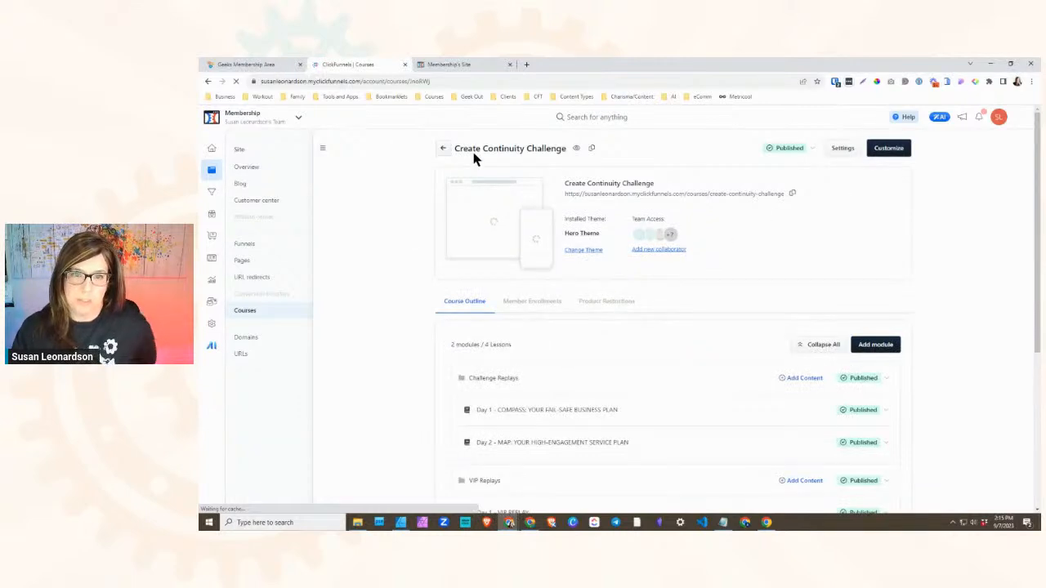
pyautogui.click(440, 151)
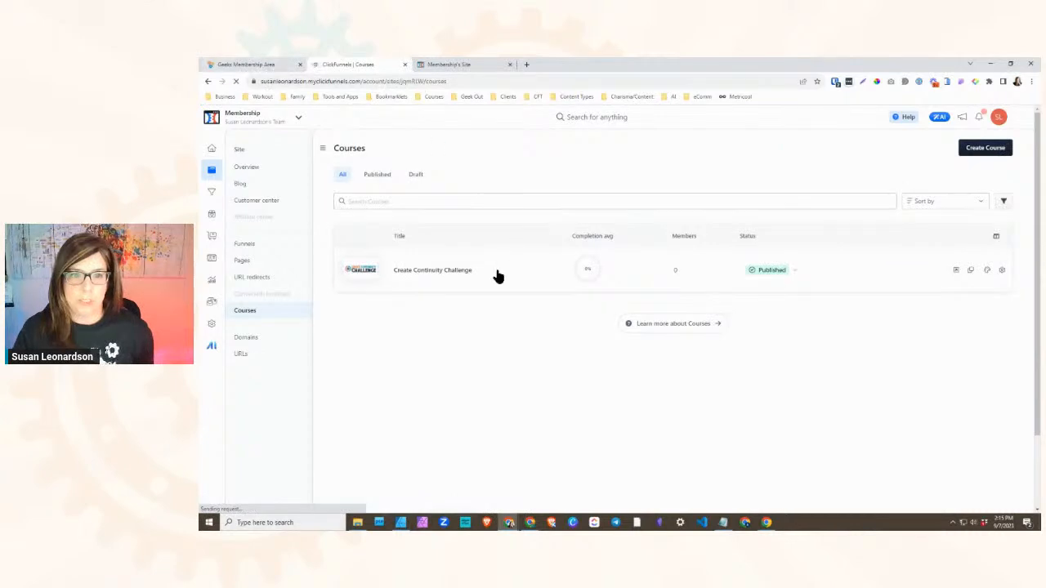
# - Switch to the Geeks membership area and open the Geek Design Fest course from its dashboard
pyautogui.click(245, 64)
pyautogui.click(214, 214)
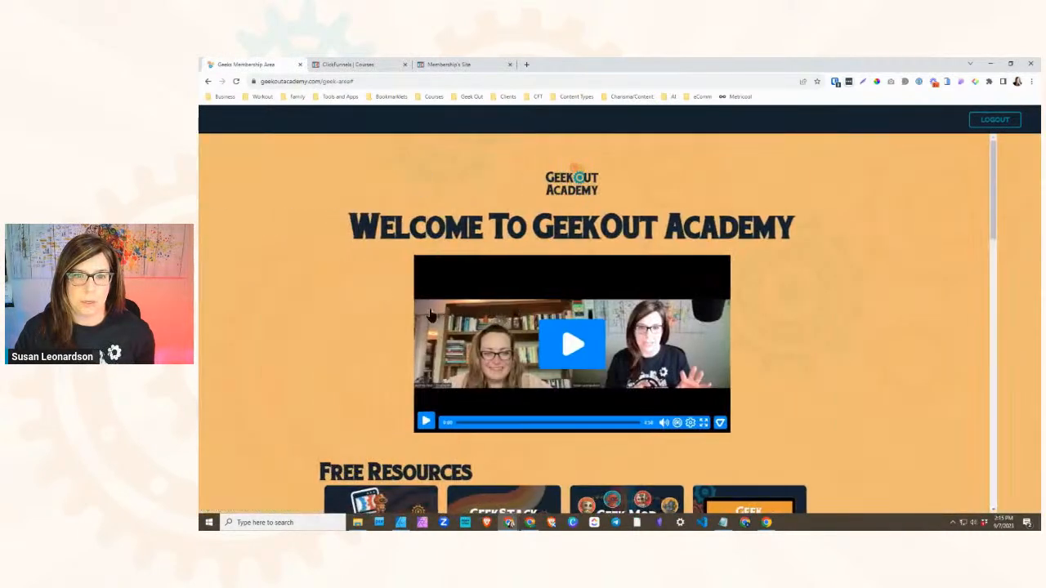
pyautogui.scroll(-5, 433, 312)
pyautogui.scroll(-6, 436, 327)
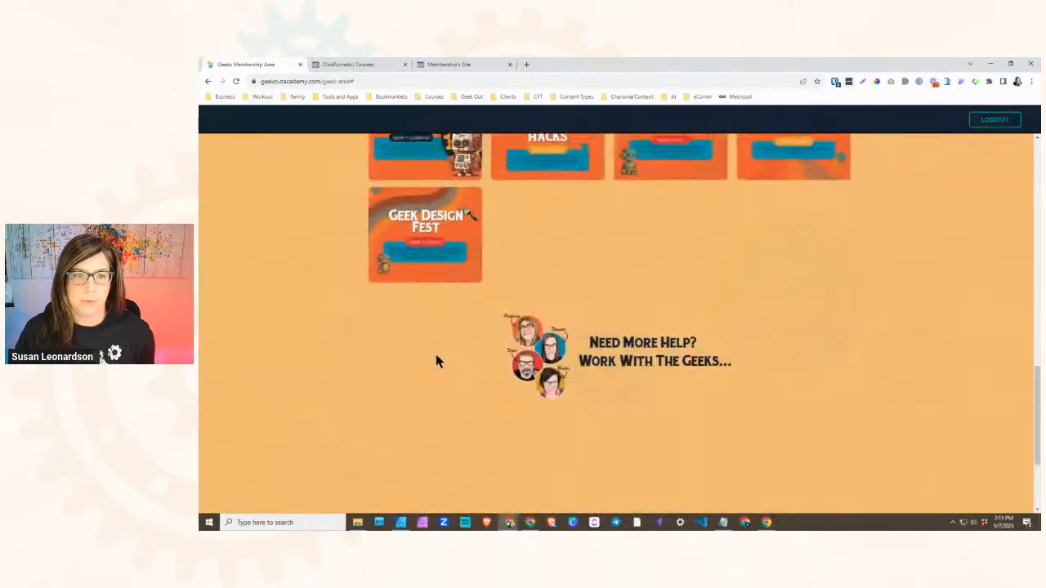
pyautogui.scroll(2, 436, 356)
pyautogui.click(417, 345)
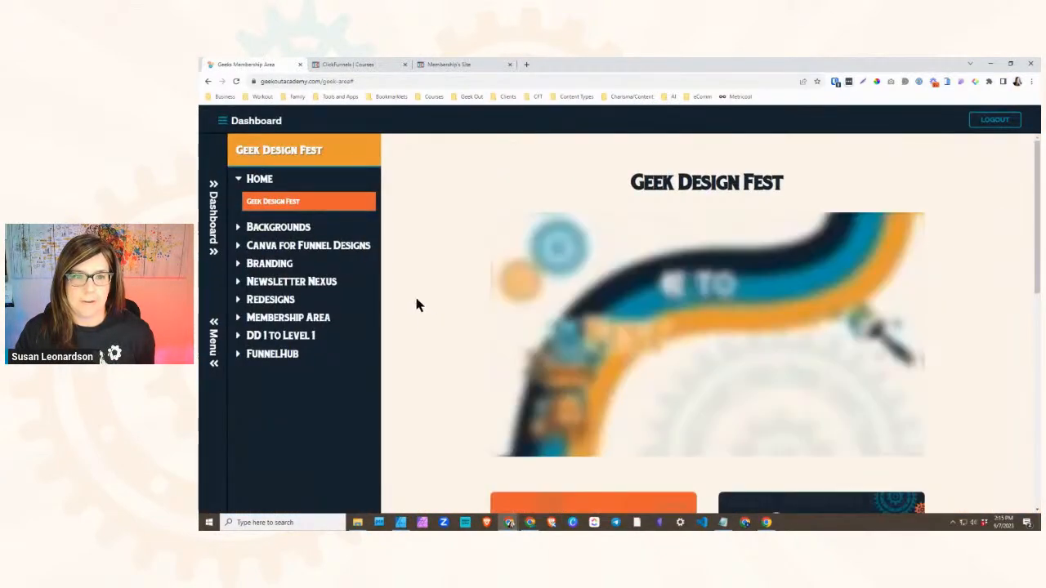
# - Expand the Canva for Funnel Designs, Branding and Newsletter Nexus modules and review the lessons listed under each
pyautogui.click(241, 248)
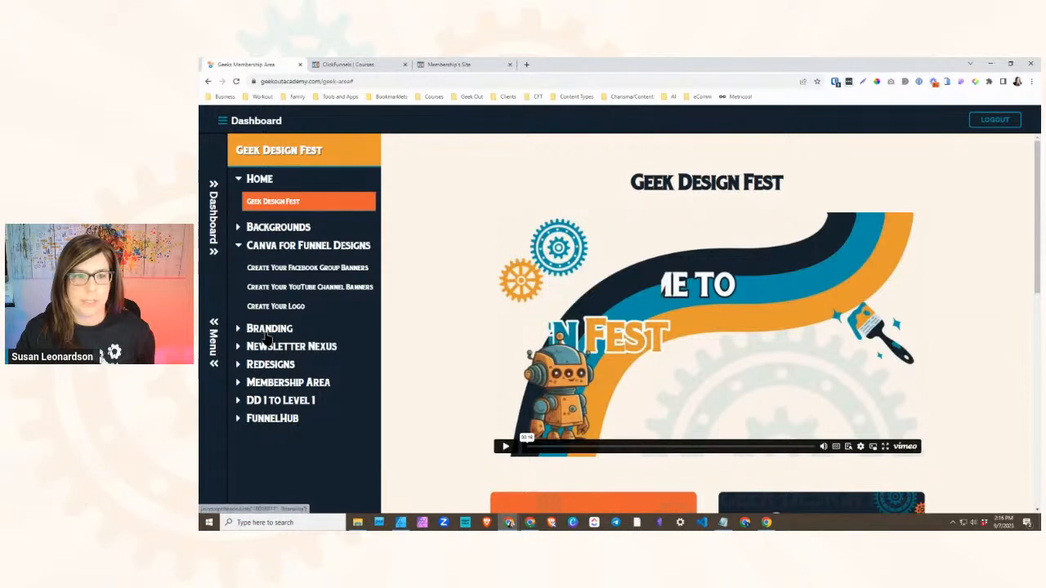
pyautogui.click(268, 329)
pyautogui.click(269, 431)
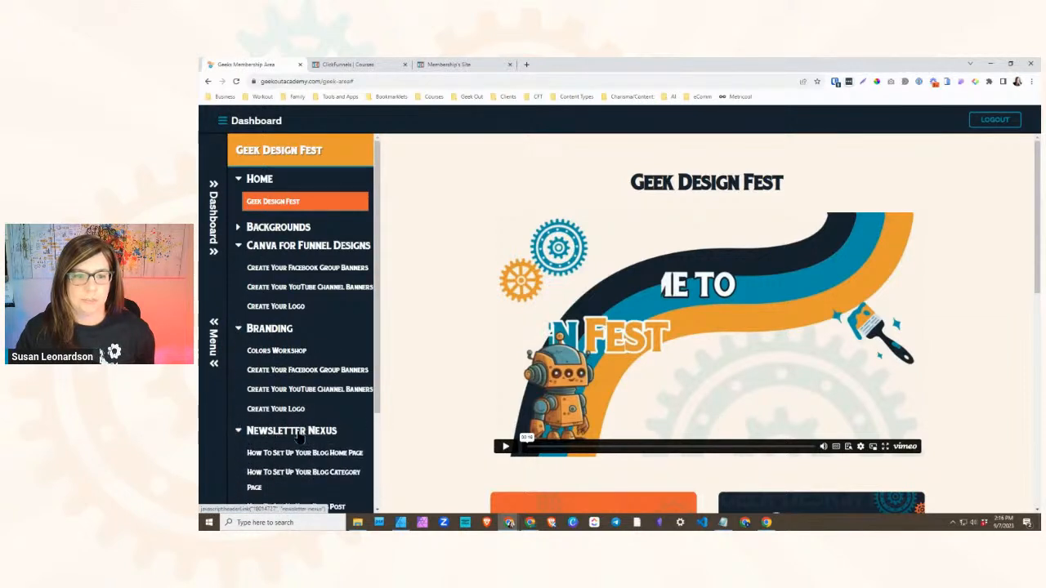
pyautogui.scroll(-3, 267, 437)
pyautogui.scroll(2, 265, 439)
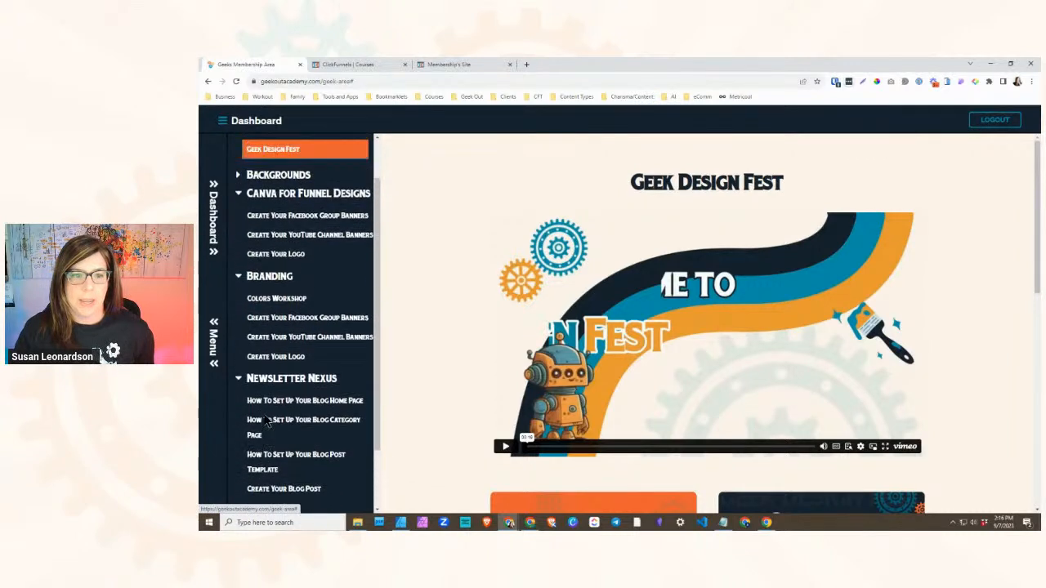
pyautogui.scroll(1, 267, 418)
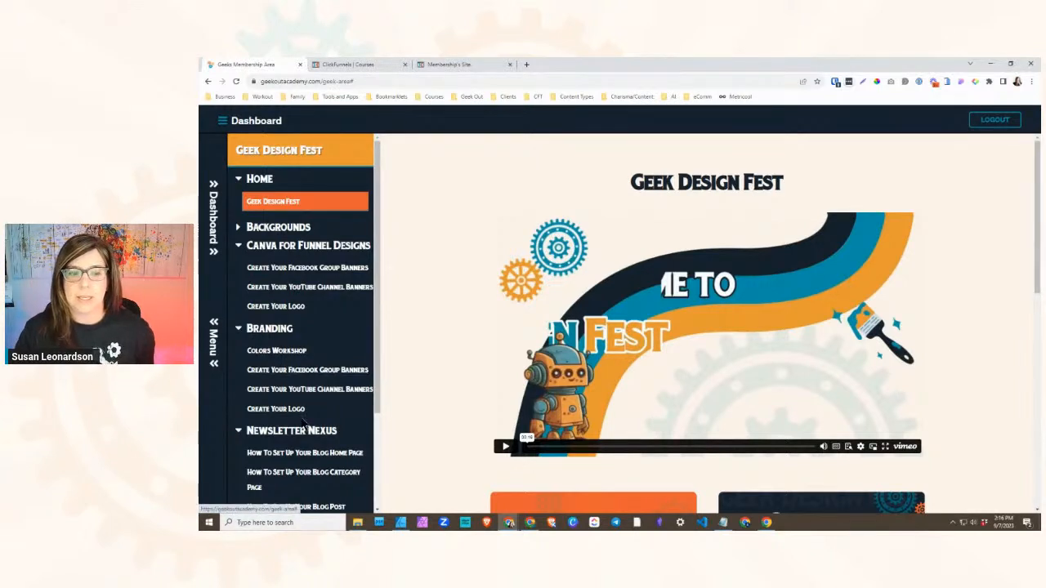
pyautogui.scroll(-2, 302, 423)
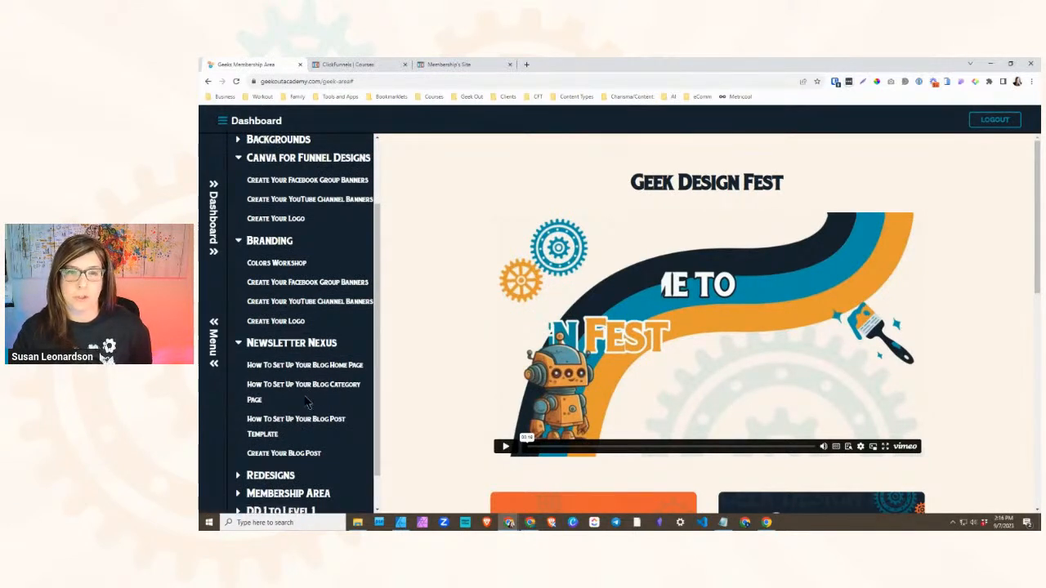
pyautogui.scroll(1, 309, 405)
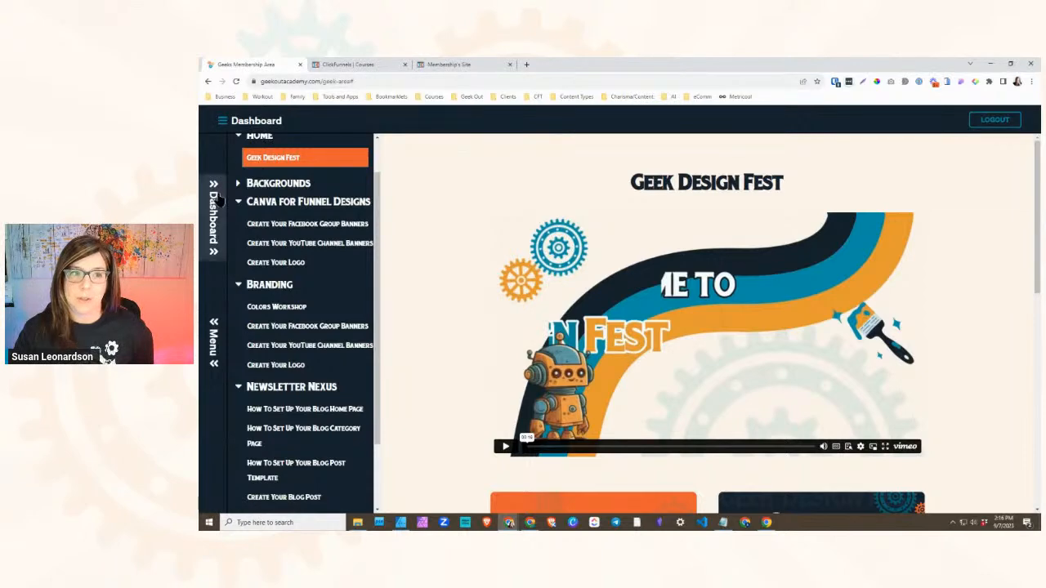
# - Reopen Geek Design Fest from the dashboard's Reference Libraries and expand only its Newsletter Nexus module
pyautogui.click(217, 201)
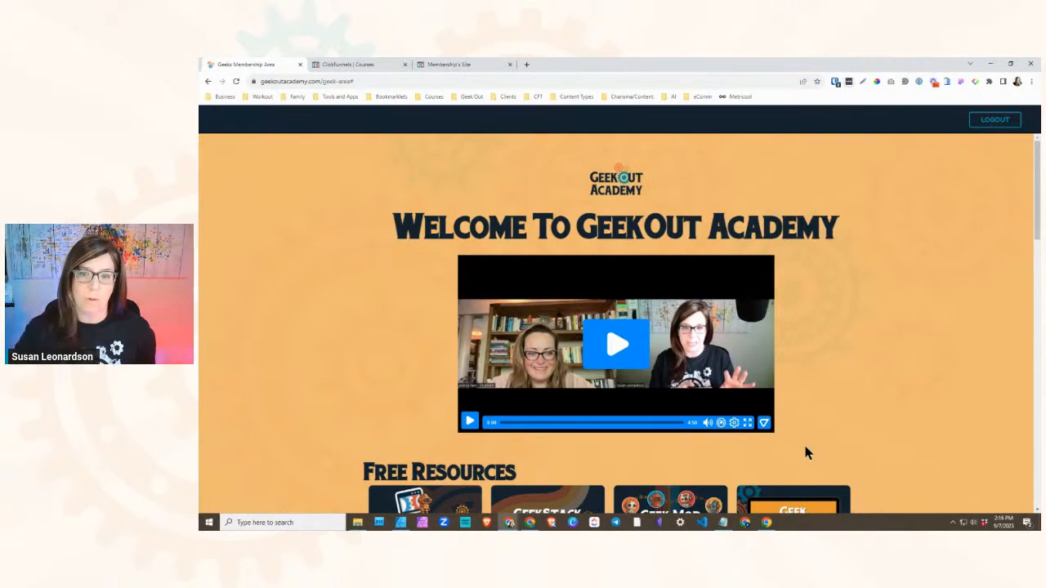
pyautogui.scroll(-2, 354, 191)
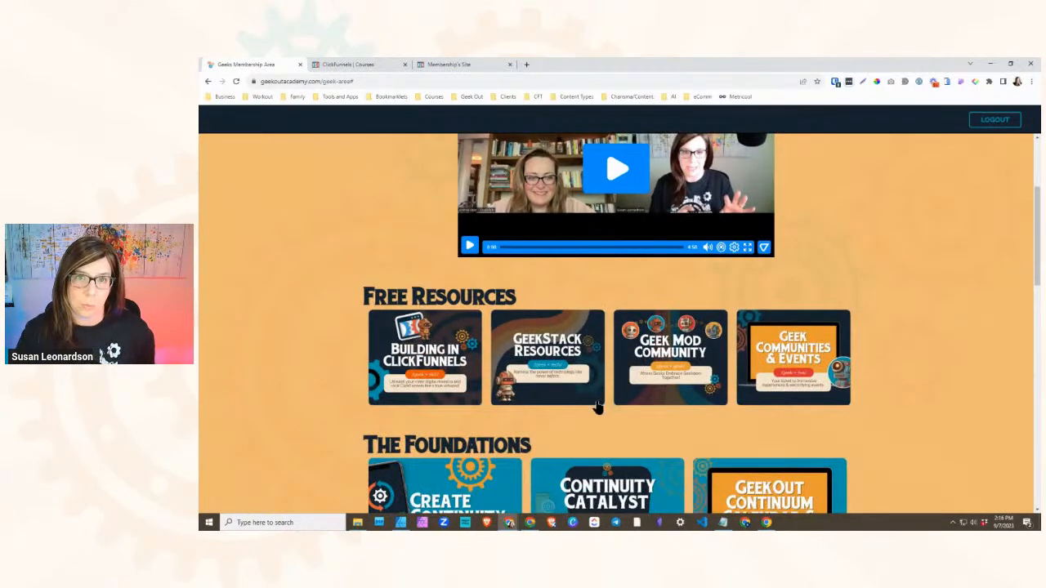
pyautogui.scroll(-5, 529, 402)
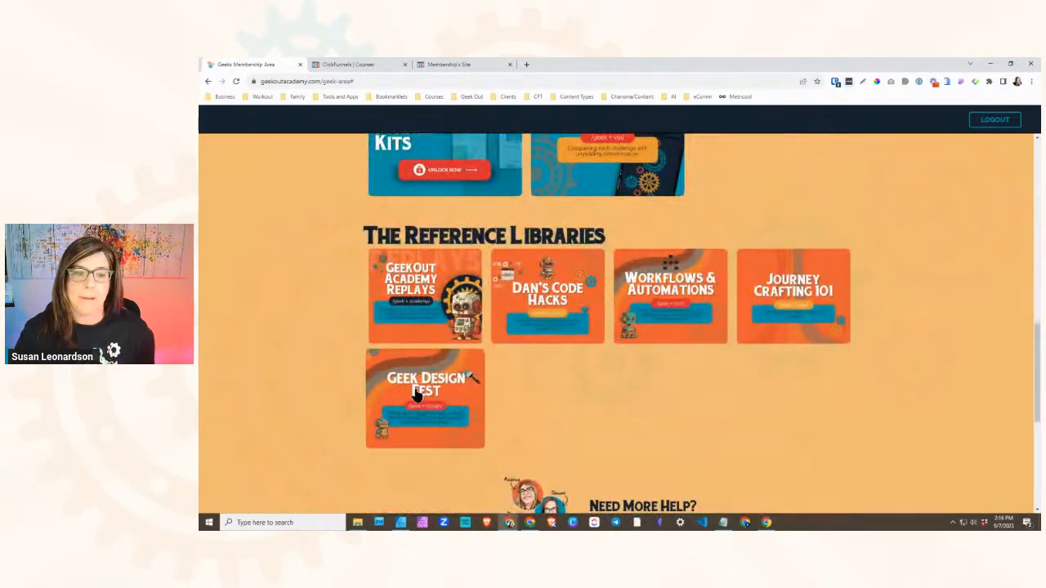
pyautogui.click(418, 389)
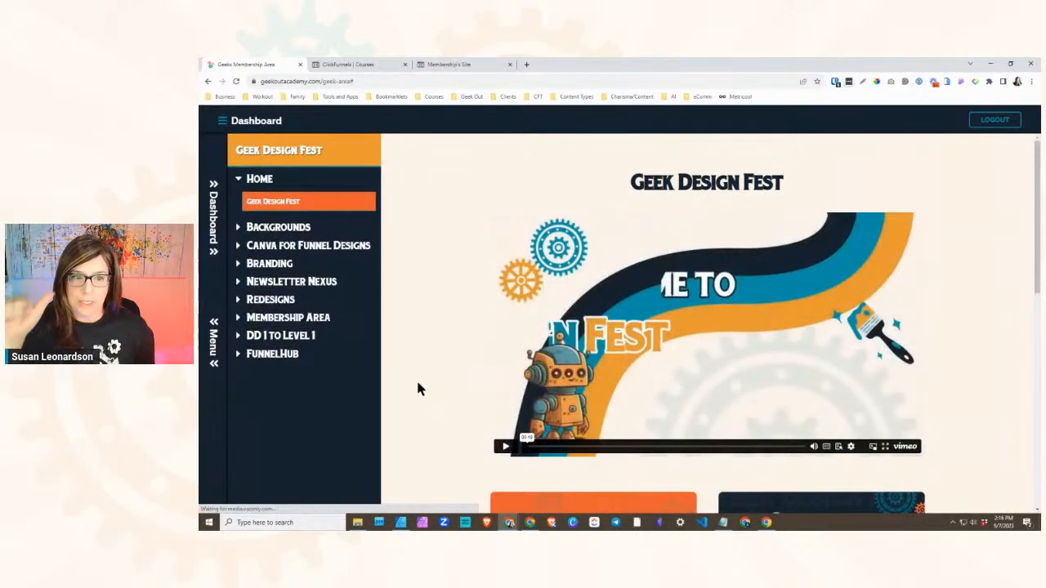
pyautogui.click(258, 286)
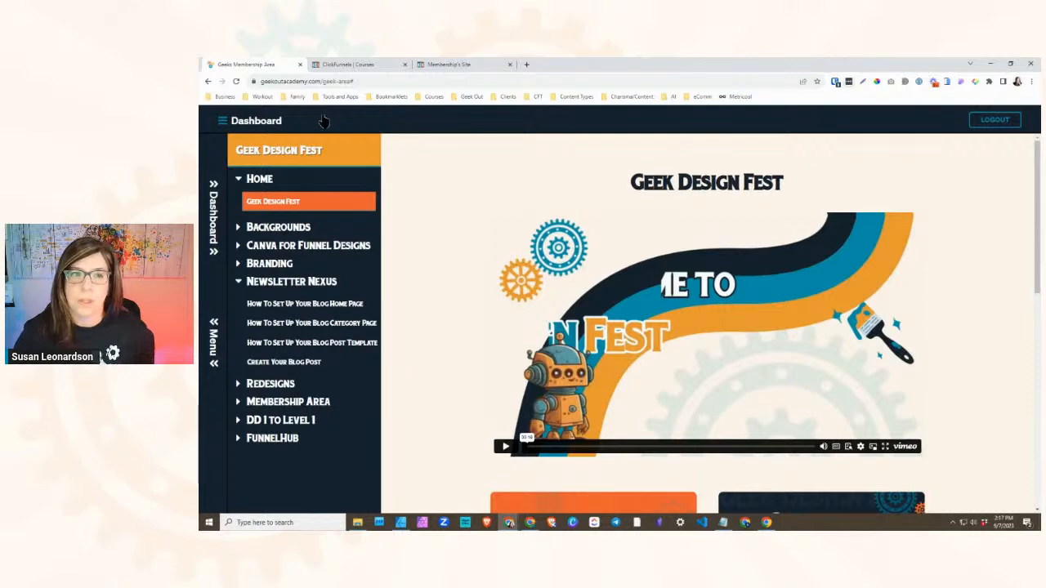
# - Create a new course titled Geek Design Fest in ClickFunnels from the Blank Course structure
pyautogui.click(453, 65)
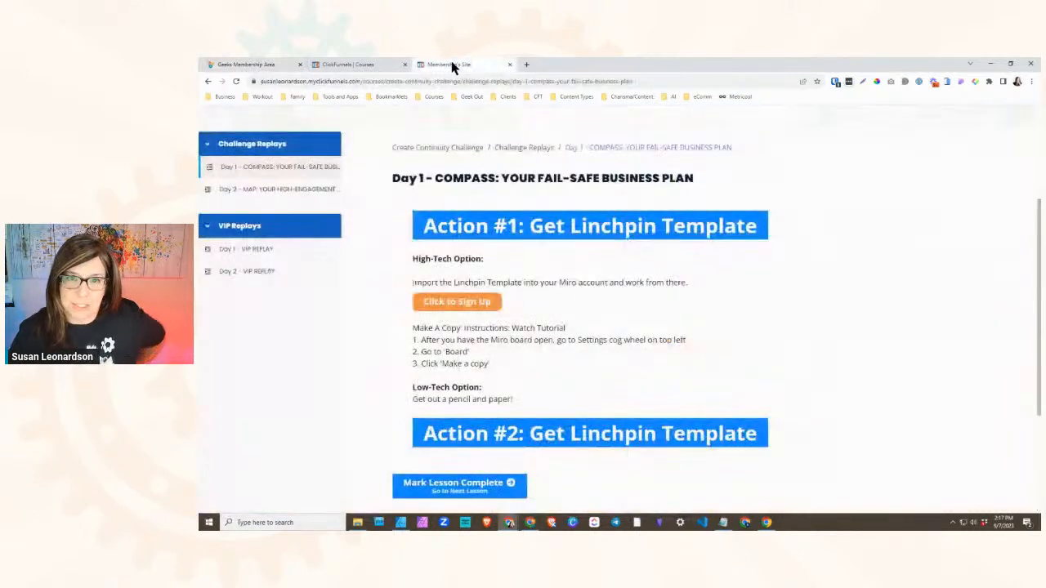
pyautogui.click(338, 67)
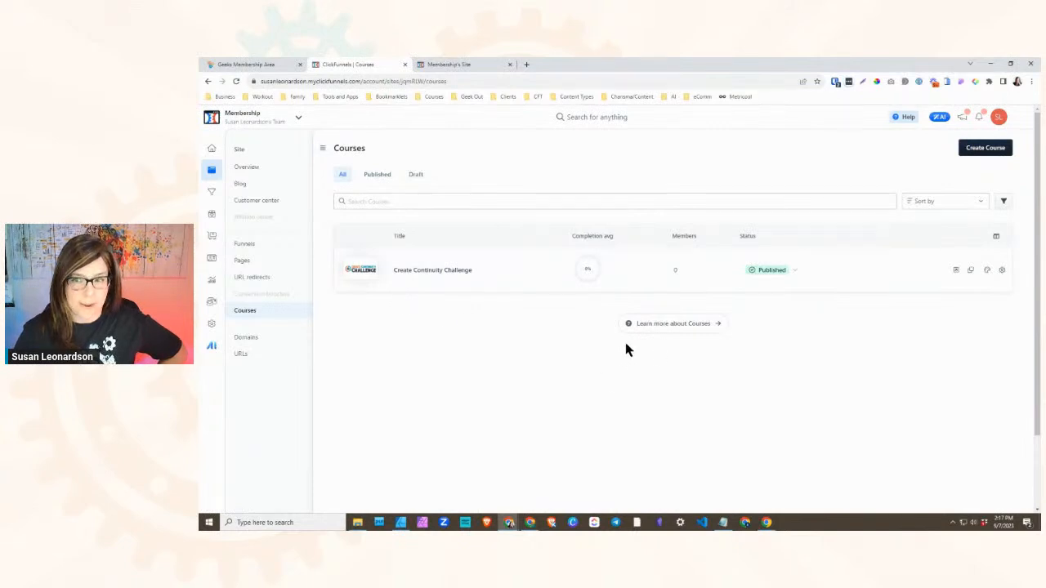
pyautogui.click(982, 151)
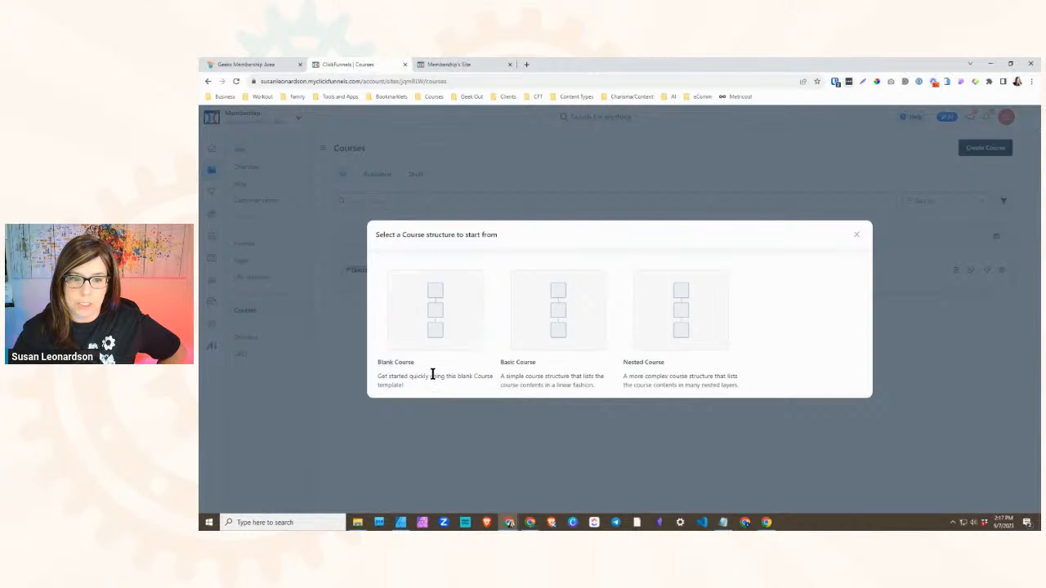
pyautogui.click(431, 310)
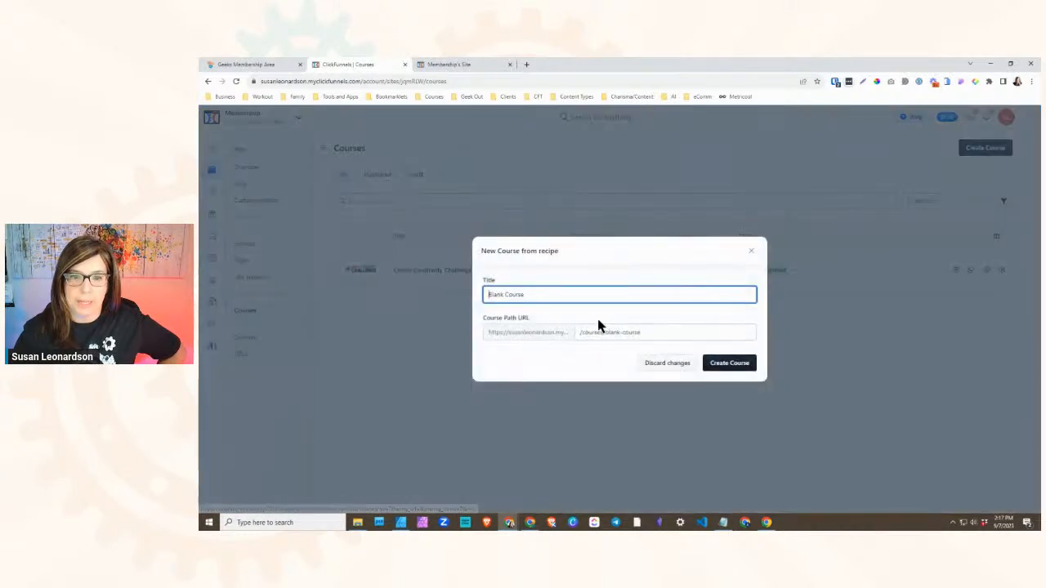
pyautogui.tripleClick(550, 295)
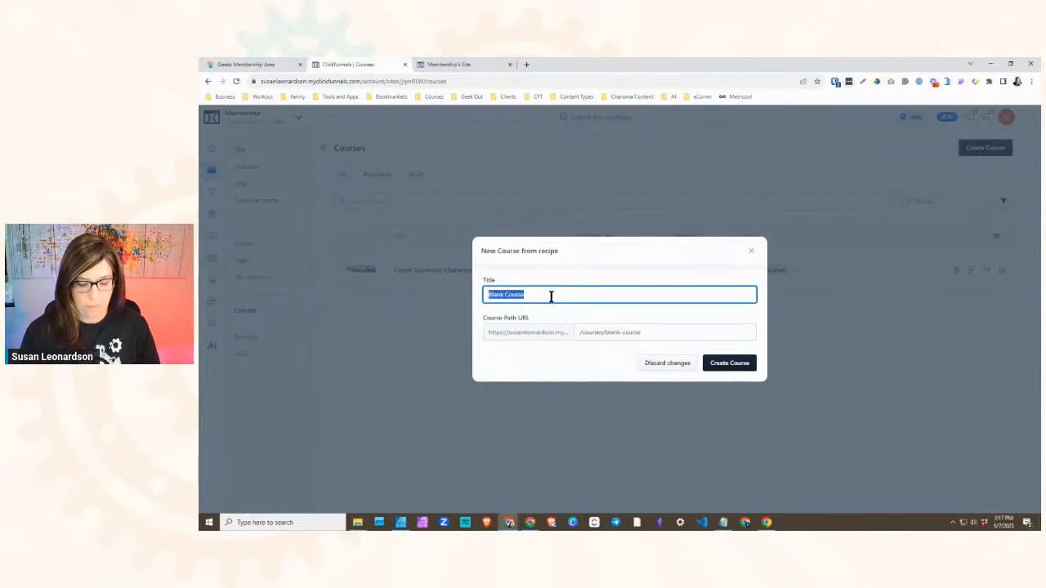
pyautogui.write('Grek Design Fest')
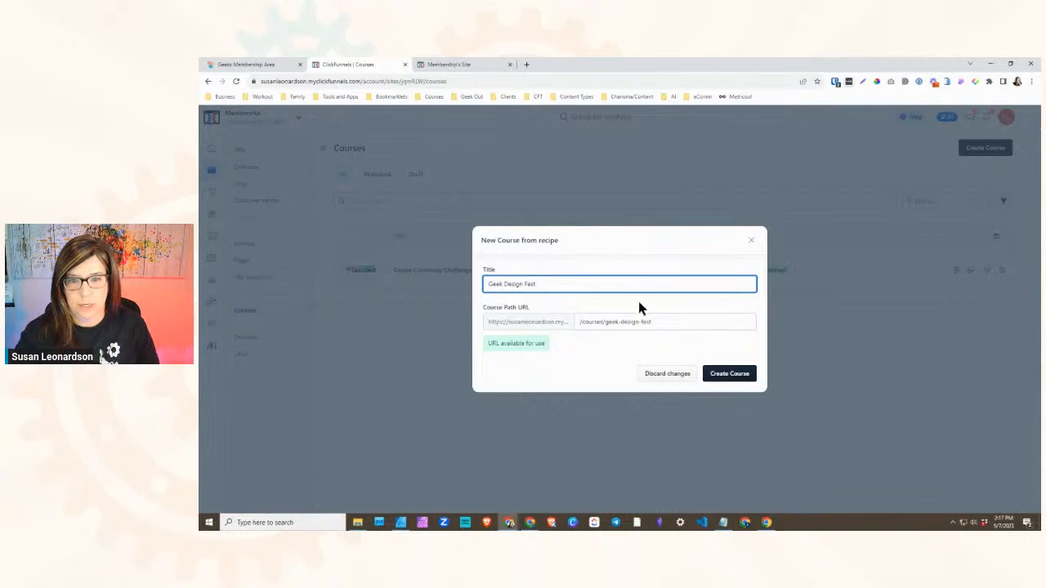
pyautogui.click(720, 372)
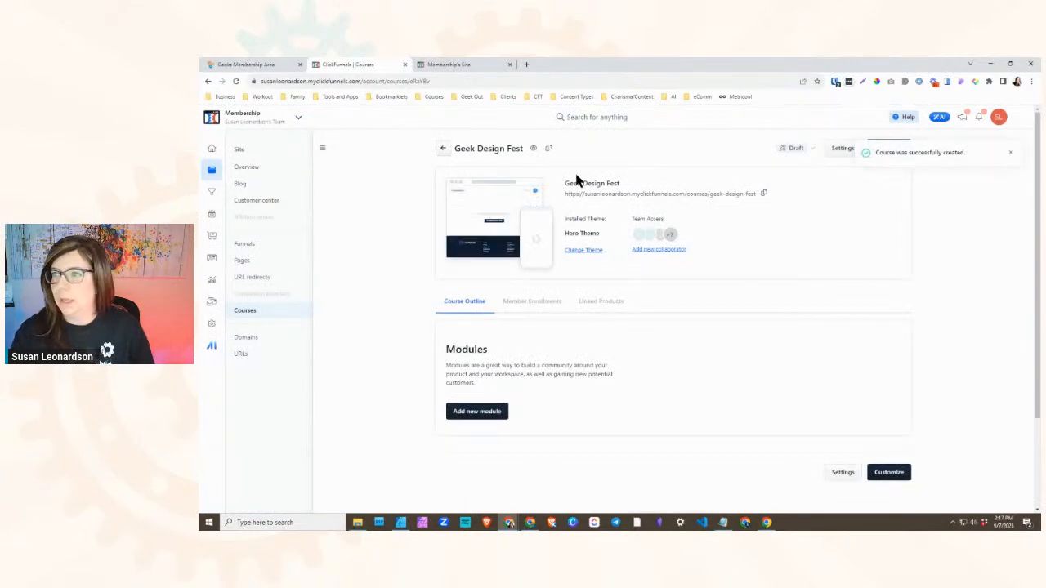
# - Compare the Geeks area's Geek Design Fest module list and the Challenge Replays lesson page with the new course, returning to its ClickFunnels outline
pyautogui.click(450, 65)
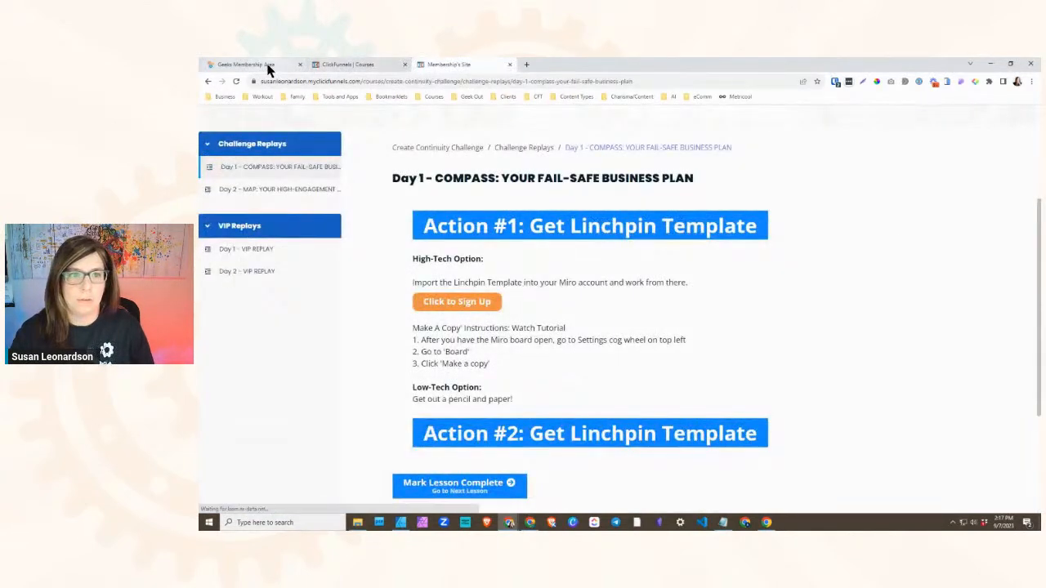
pyautogui.click(268, 67)
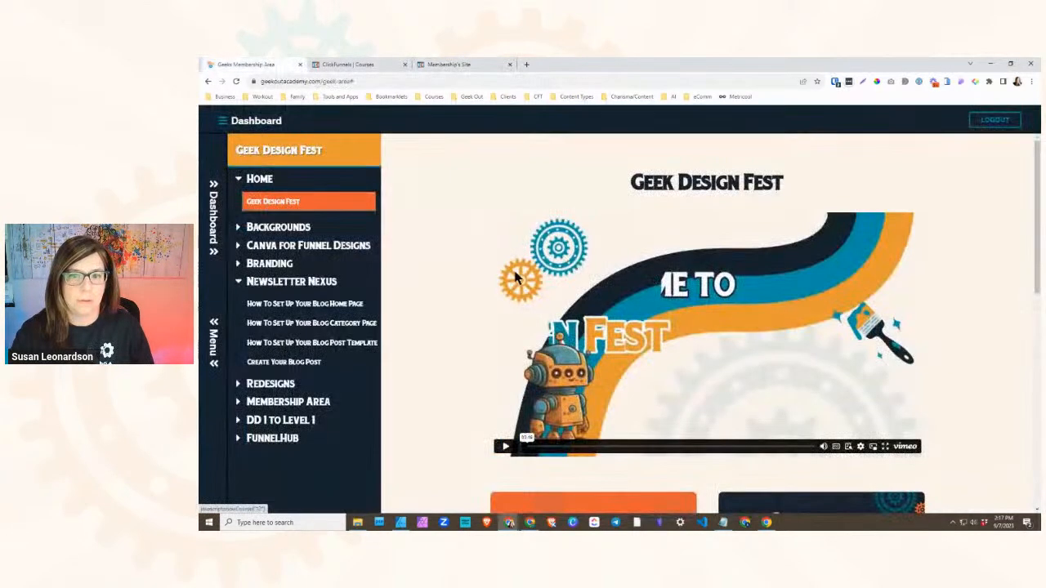
pyautogui.click(353, 66)
pyautogui.click(456, 67)
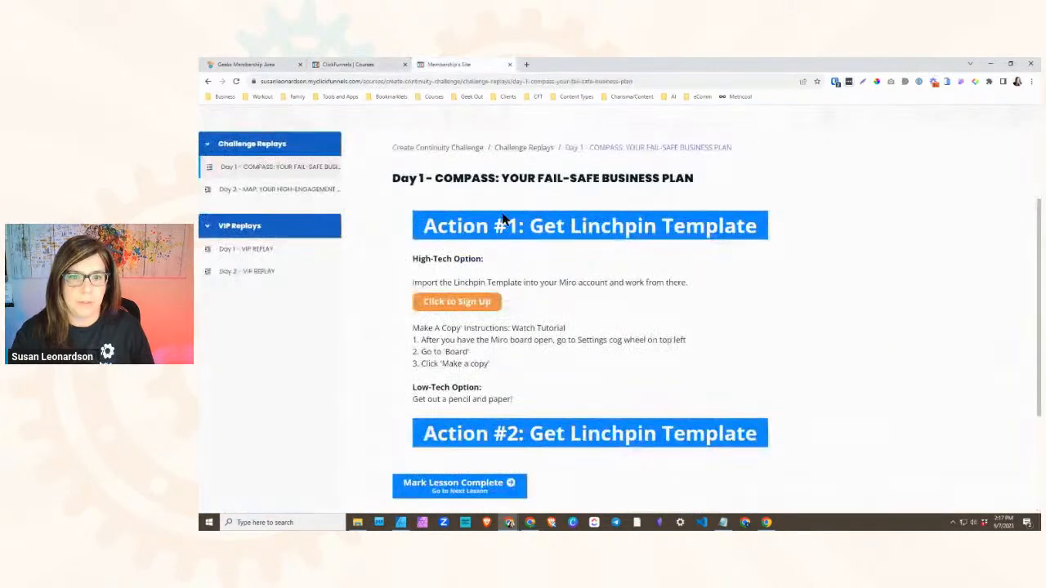
pyautogui.click(366, 65)
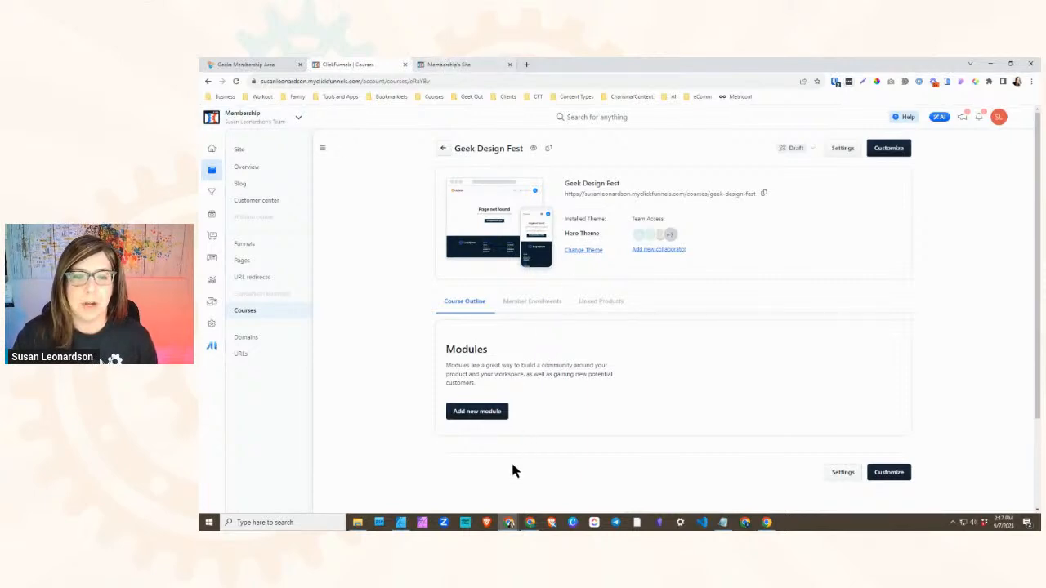
pyautogui.click(460, 65)
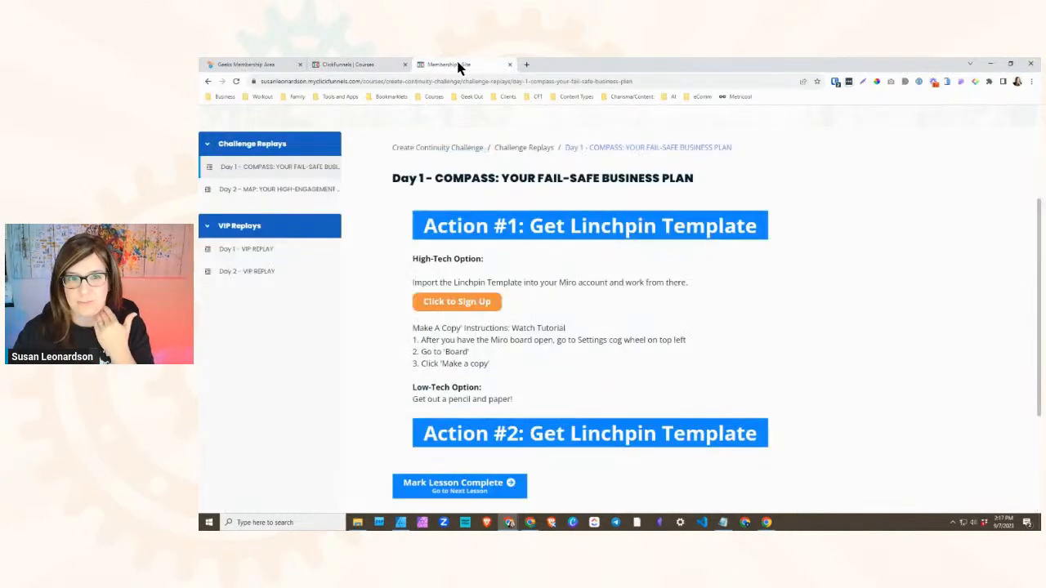
pyautogui.click(267, 65)
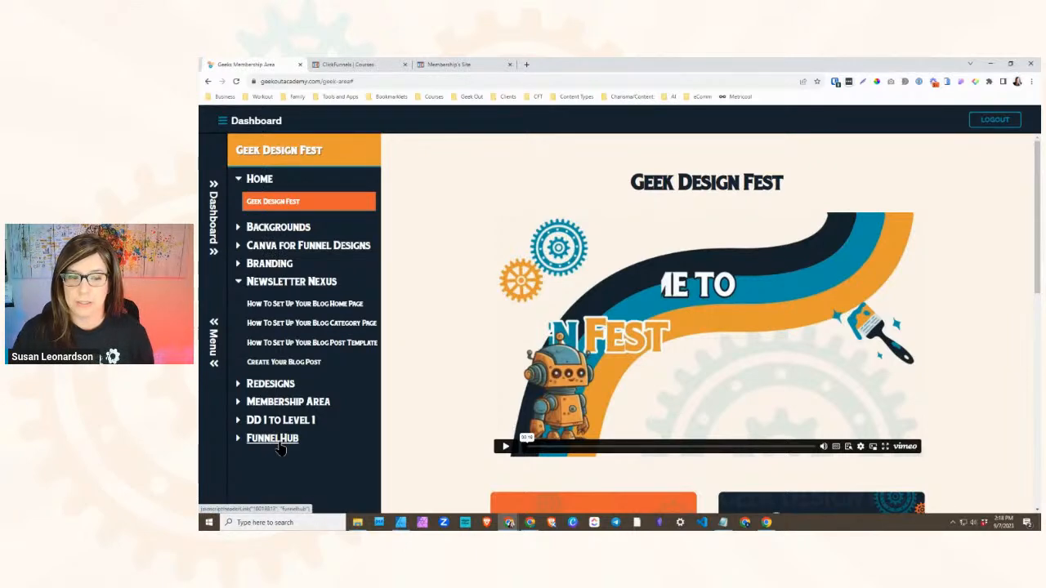
pyautogui.click(447, 66)
pyautogui.click(373, 67)
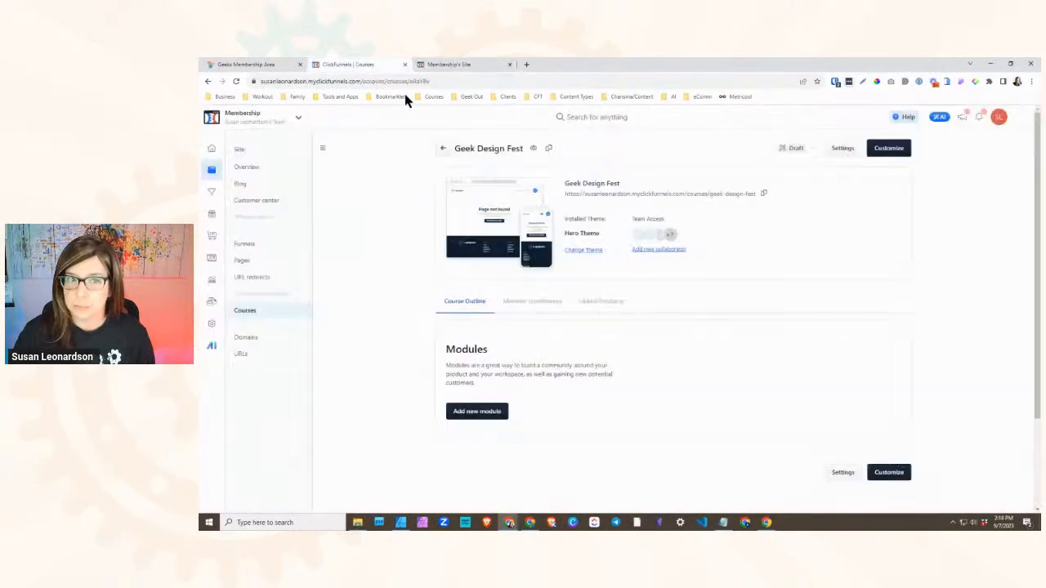
# - Add a module titled Backgrounds to the Geek Design Fest course, leaving its description empty
pyautogui.click(476, 411)
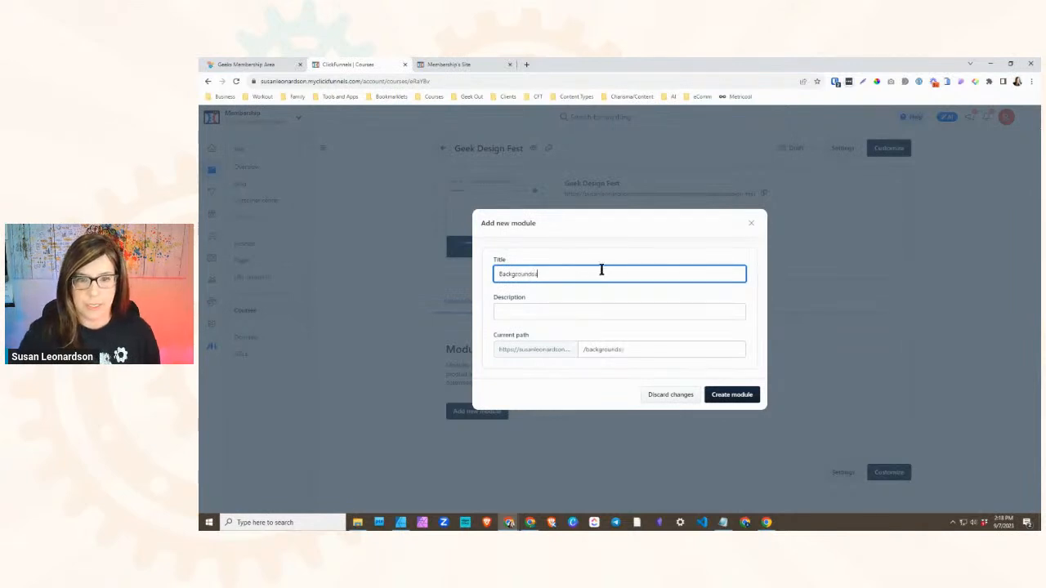
pyautogui.click(558, 306)
pyautogui.click(724, 403)
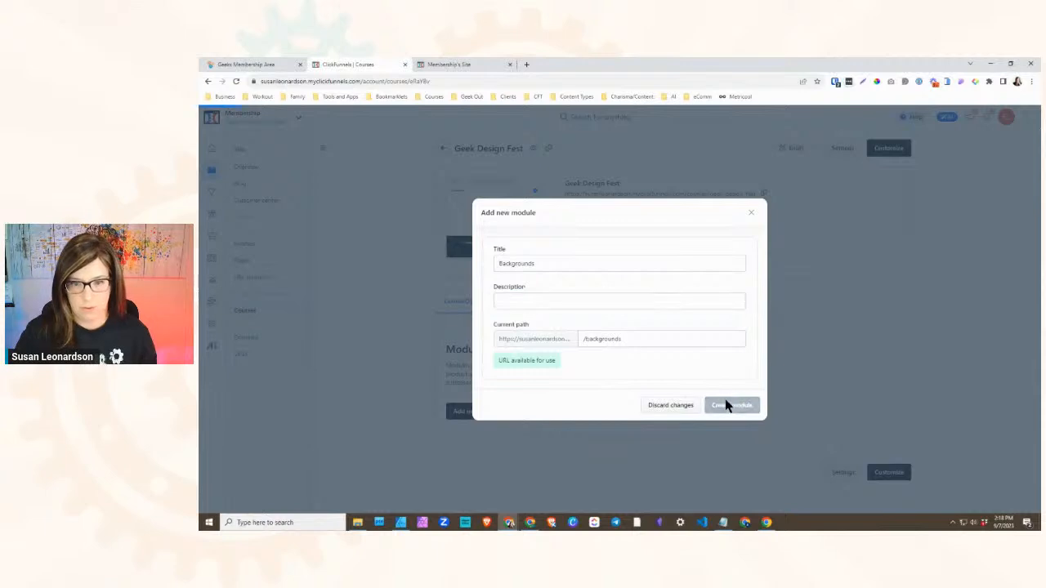
# - Check the second module name in the Geeks area, then add a module titled Canva For Funnel Designs to the ClickFunnels course
pyautogui.click(249, 65)
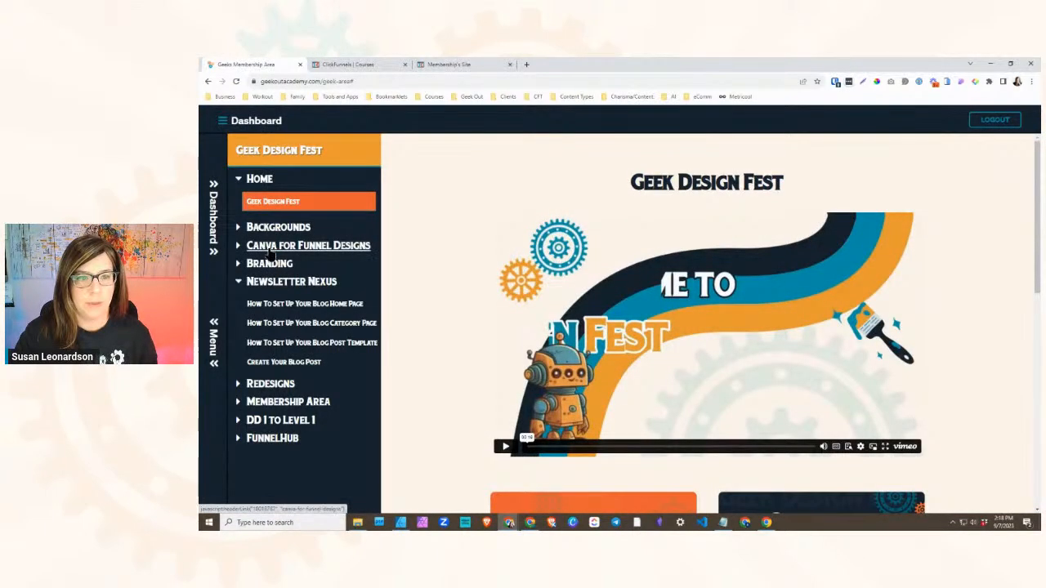
pyautogui.click(354, 64)
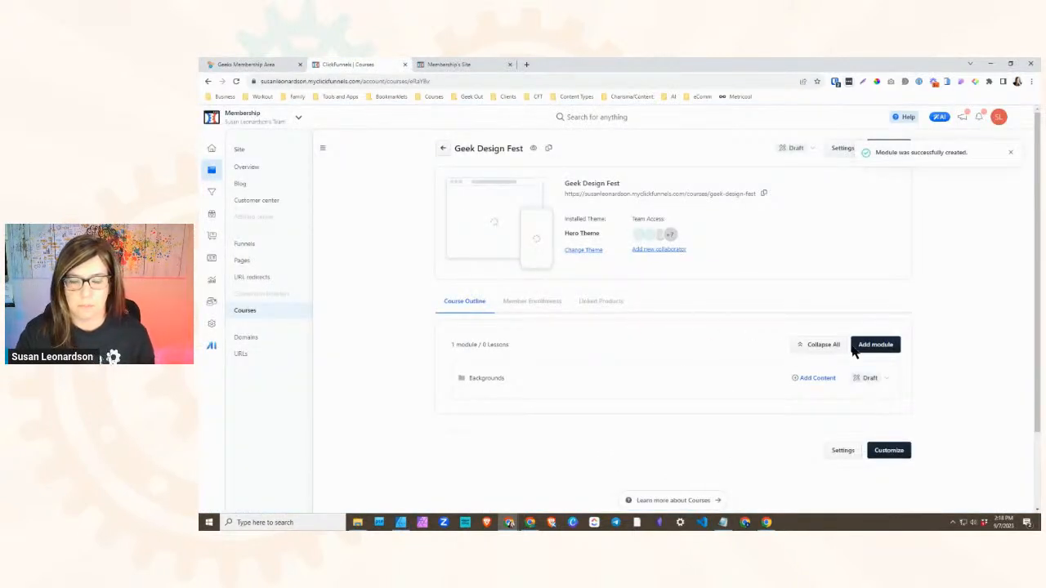
pyautogui.click(884, 348)
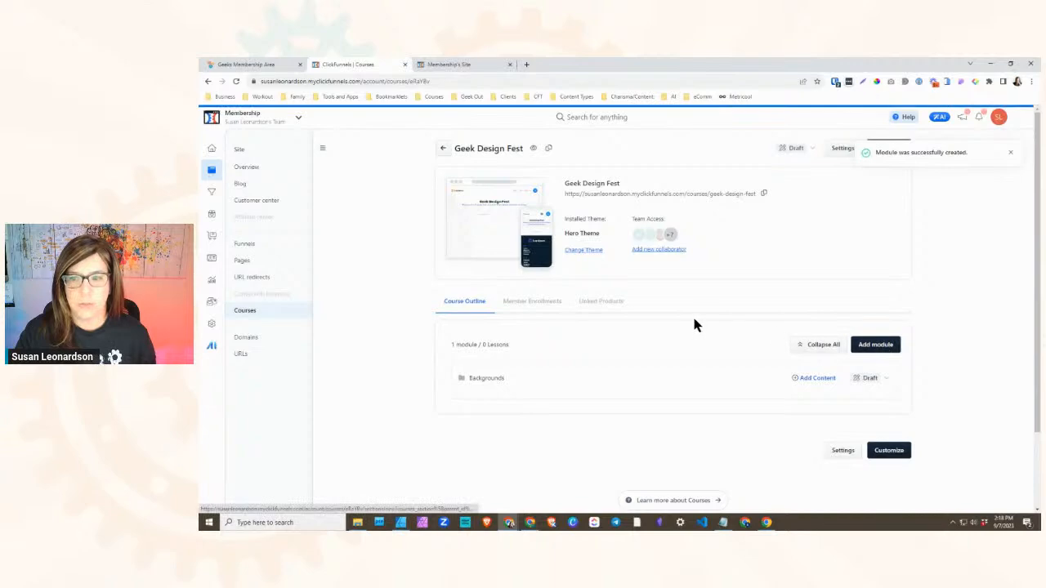
pyautogui.write('Canva')
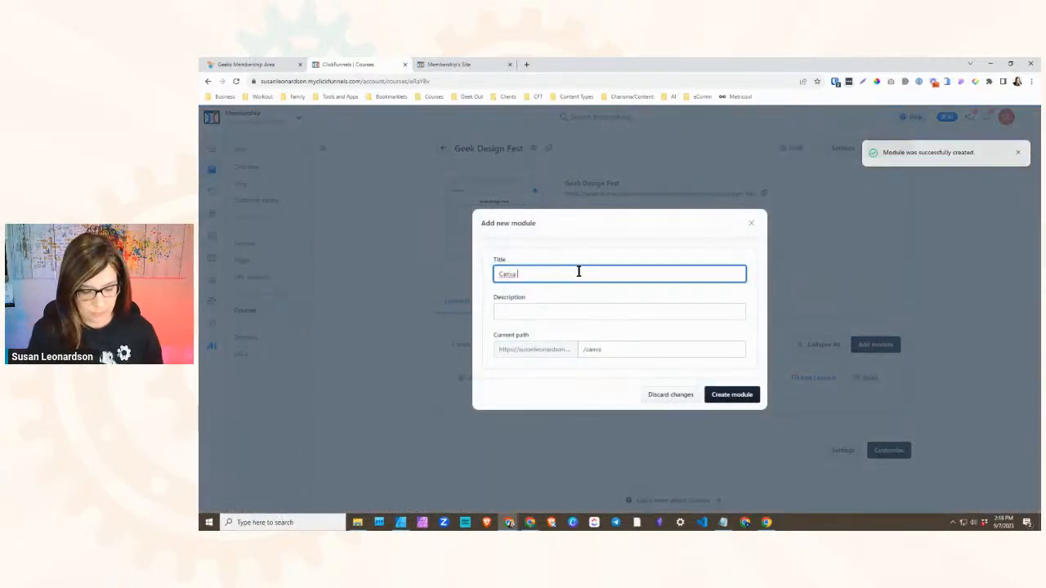
pyautogui.write(' For Funnel Designs')
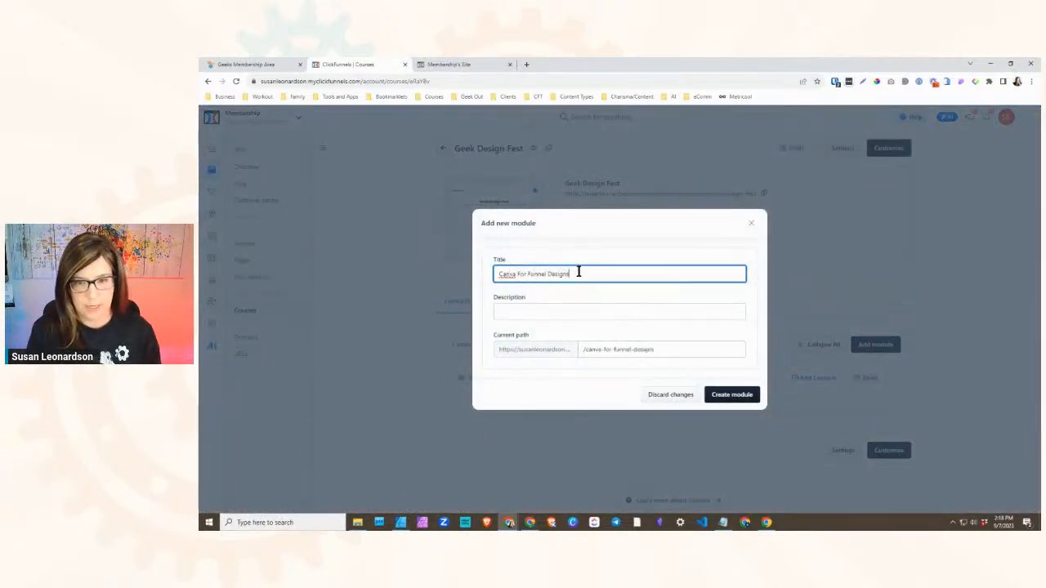
pyautogui.click(726, 404)
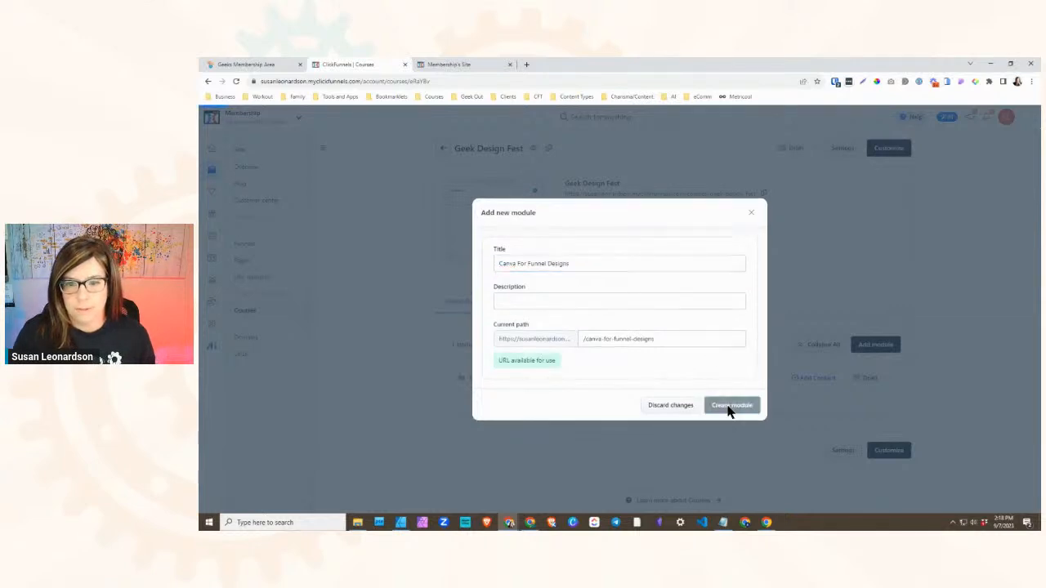
# - Look up the third module name in the Geeks area and add a module titled Branding to the ClickFunnels course
pyautogui.click(274, 63)
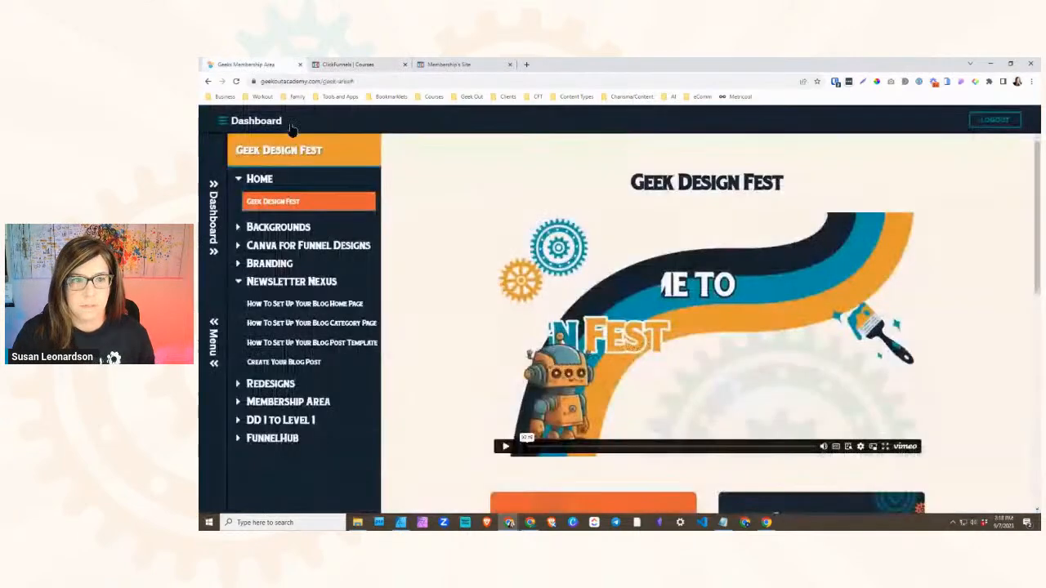
pyautogui.click(357, 65)
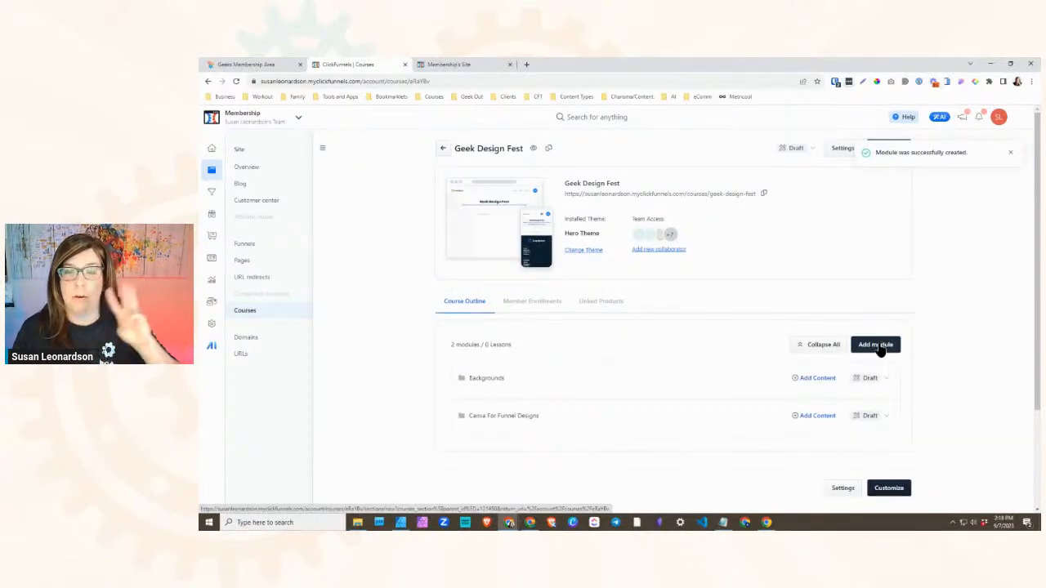
pyautogui.click(879, 345)
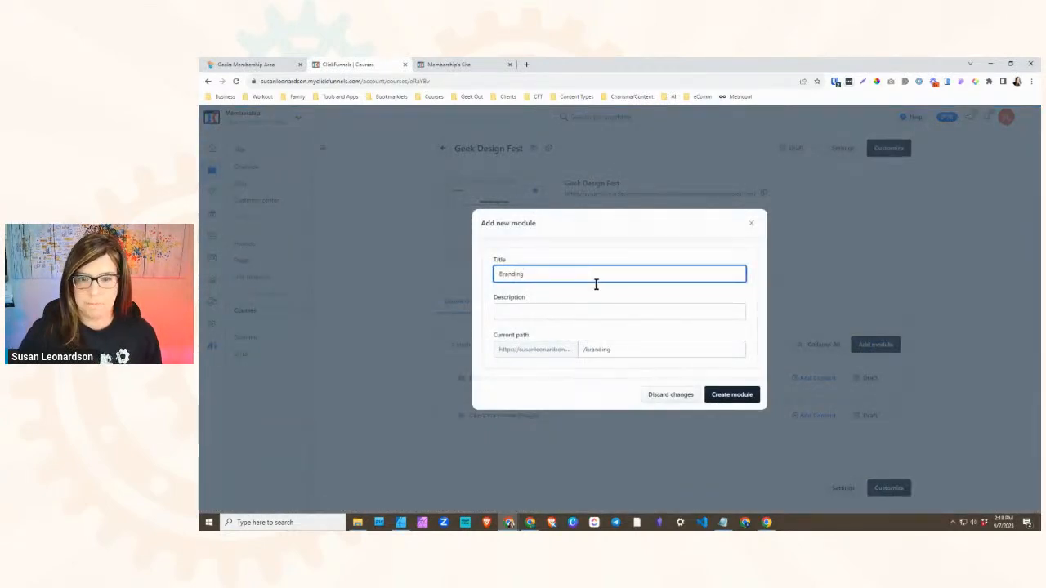
pyautogui.click(708, 402)
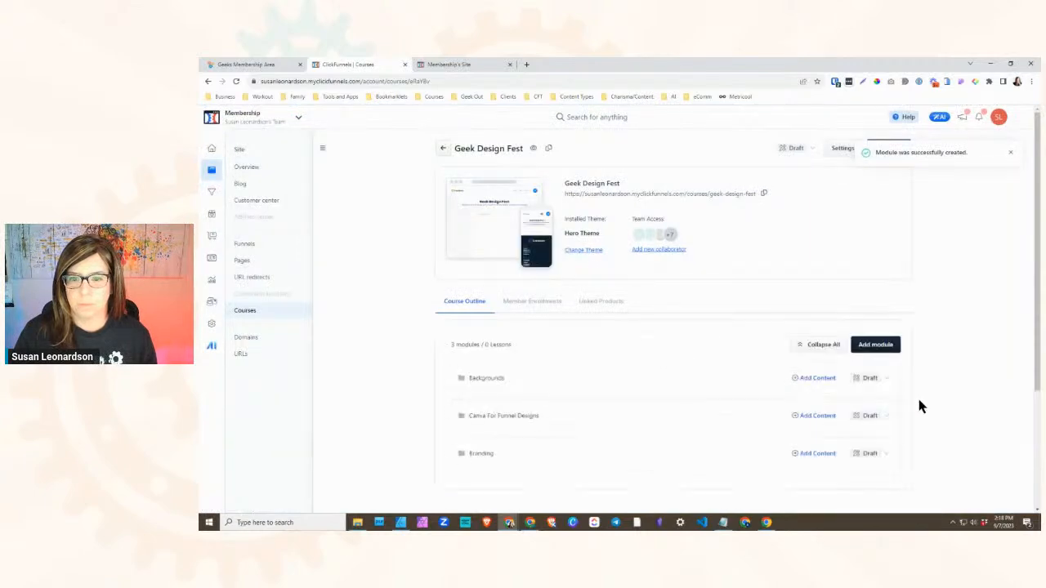
# - Add a module titled Newsletter Nexus to the Geek Design Fest course outline
pyautogui.click(879, 350)
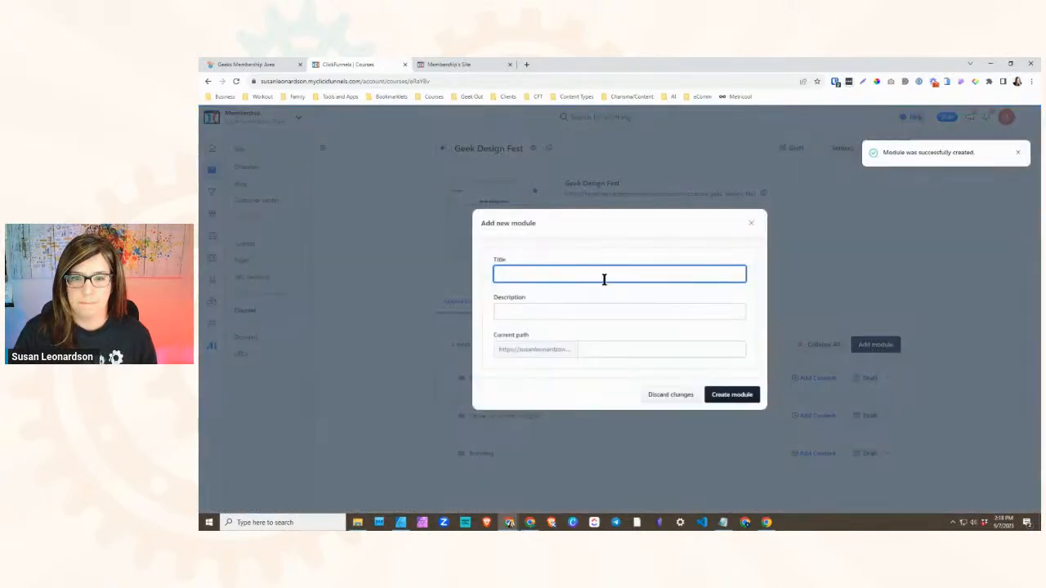
pyautogui.write('Newsl')
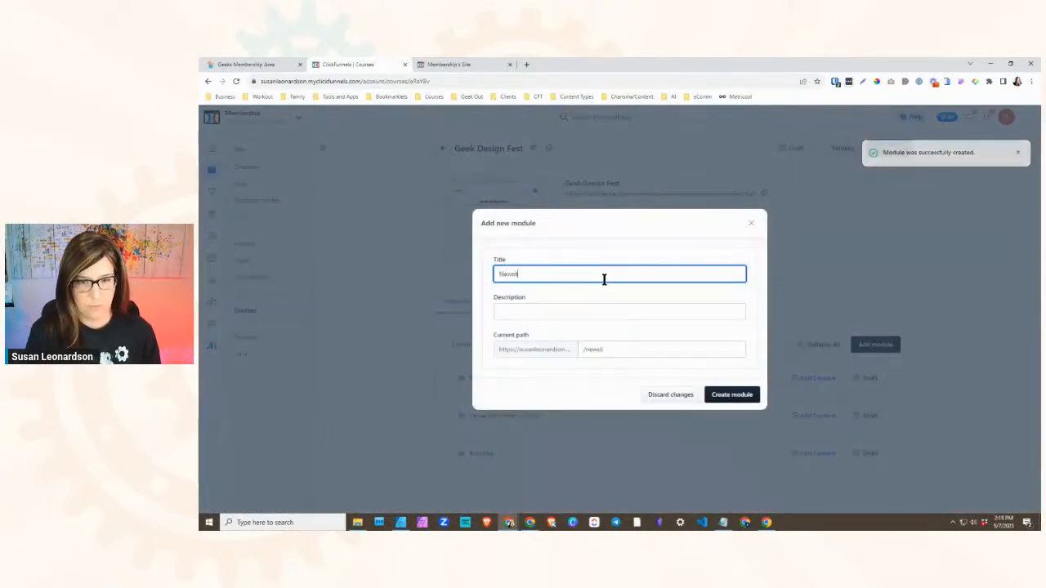
pyautogui.write('etter')
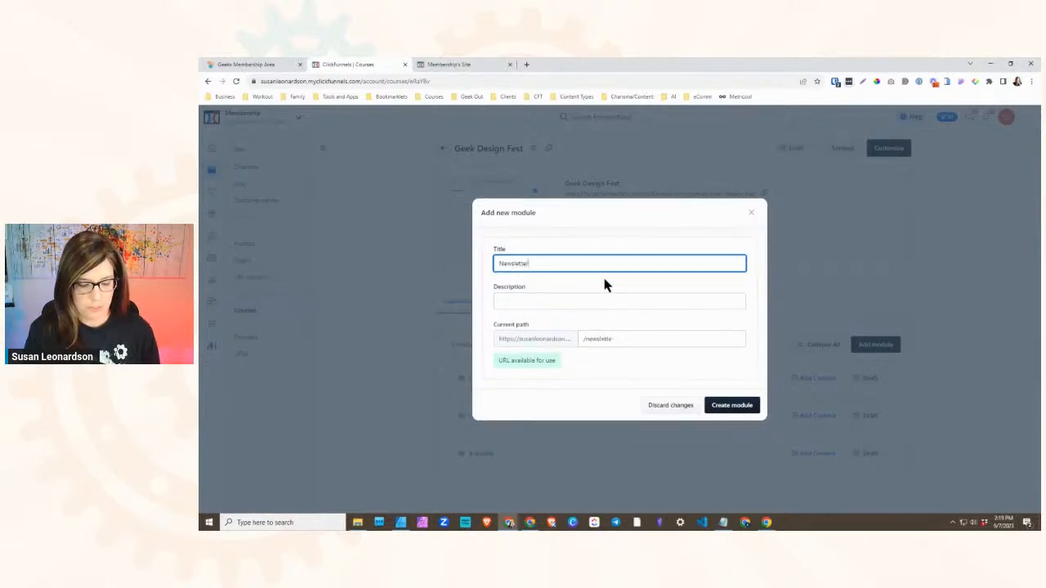
pyautogui.click(732, 406)
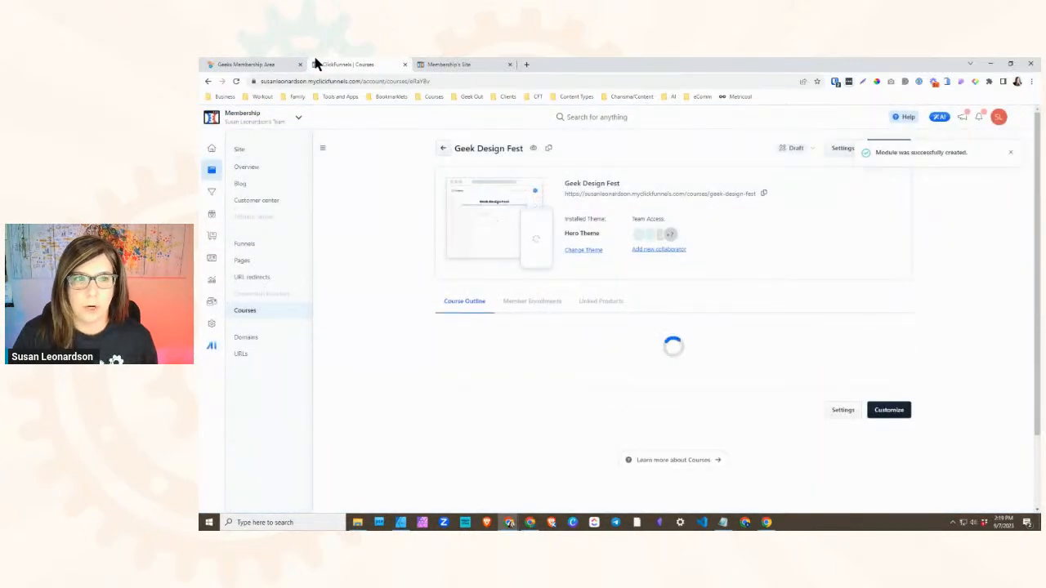
# - Compare the ClickFunnels course outline with the module list of Geek Design Fest in the Geeks membership area
pyautogui.click(293, 64)
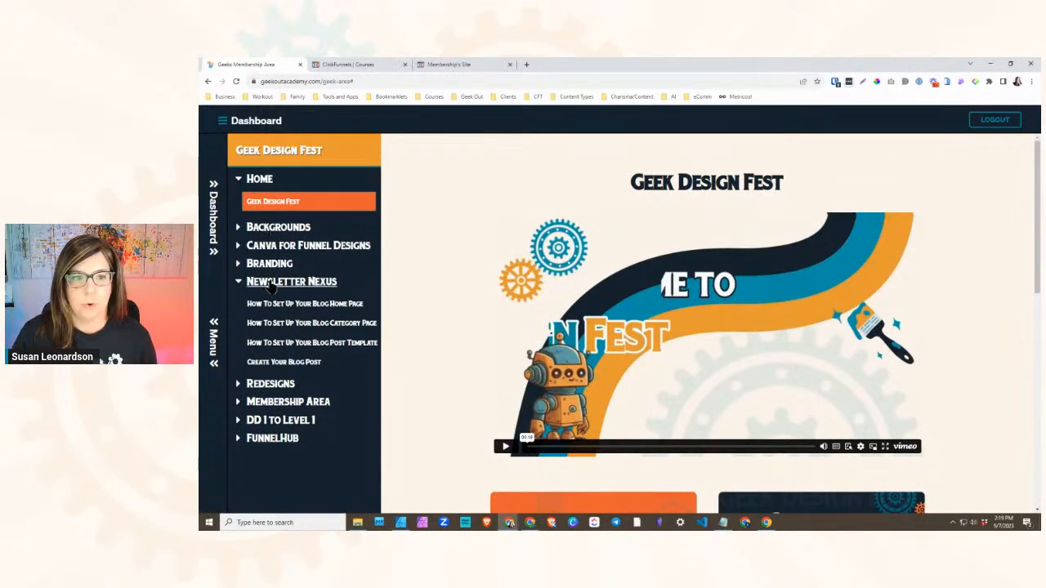
pyautogui.click(352, 64)
pyautogui.scroll(-2, 502, 312)
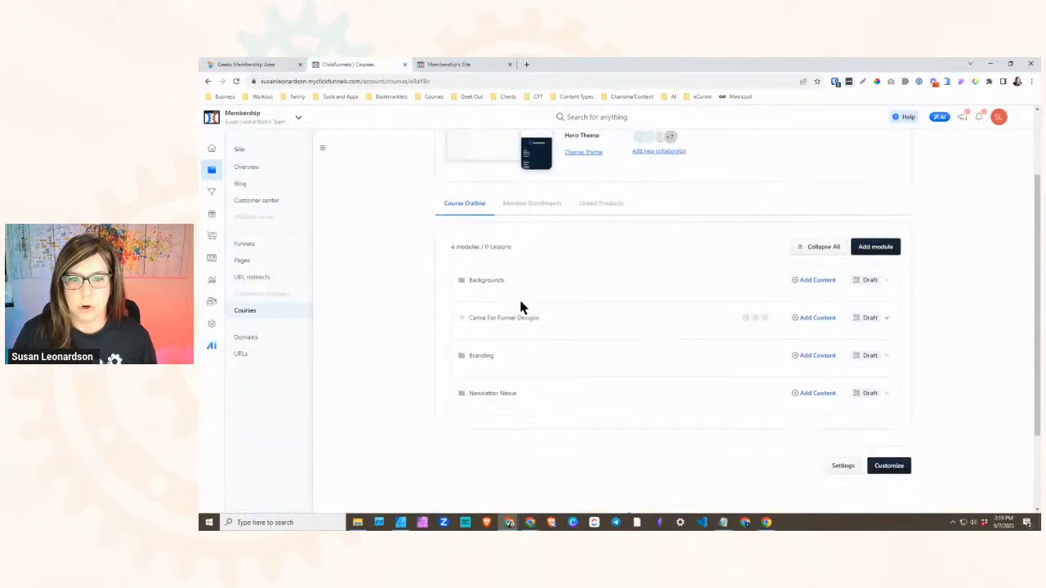
pyautogui.scroll(3, 652, 306)
pyautogui.scroll(-1, 658, 331)
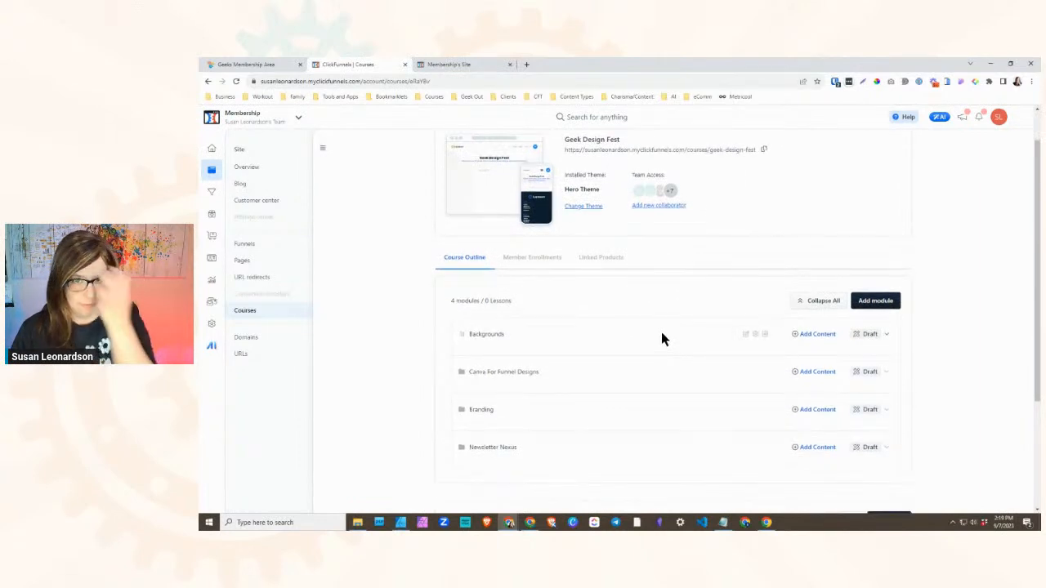
pyautogui.click(266, 67)
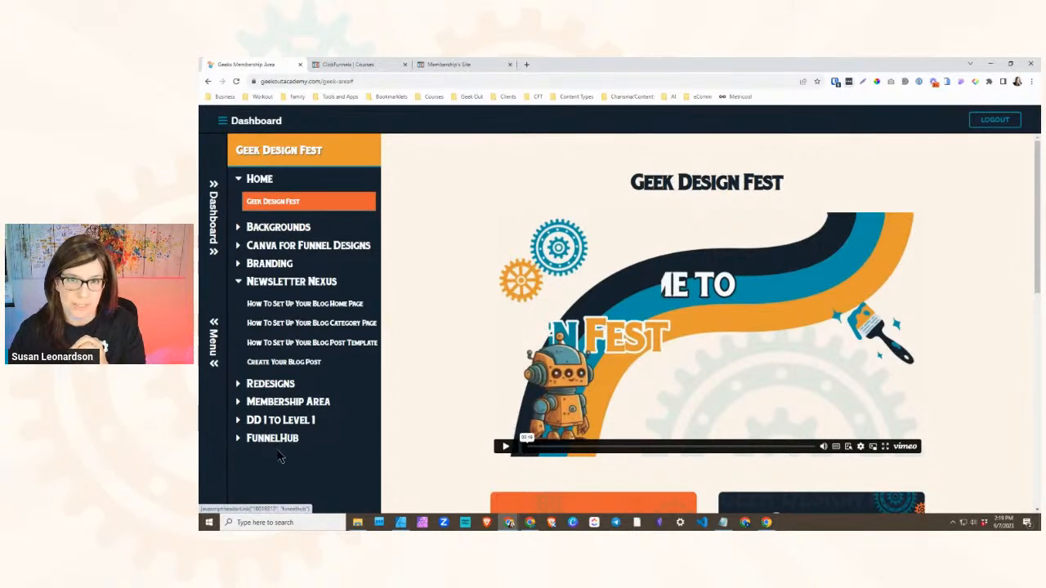
pyautogui.click(351, 67)
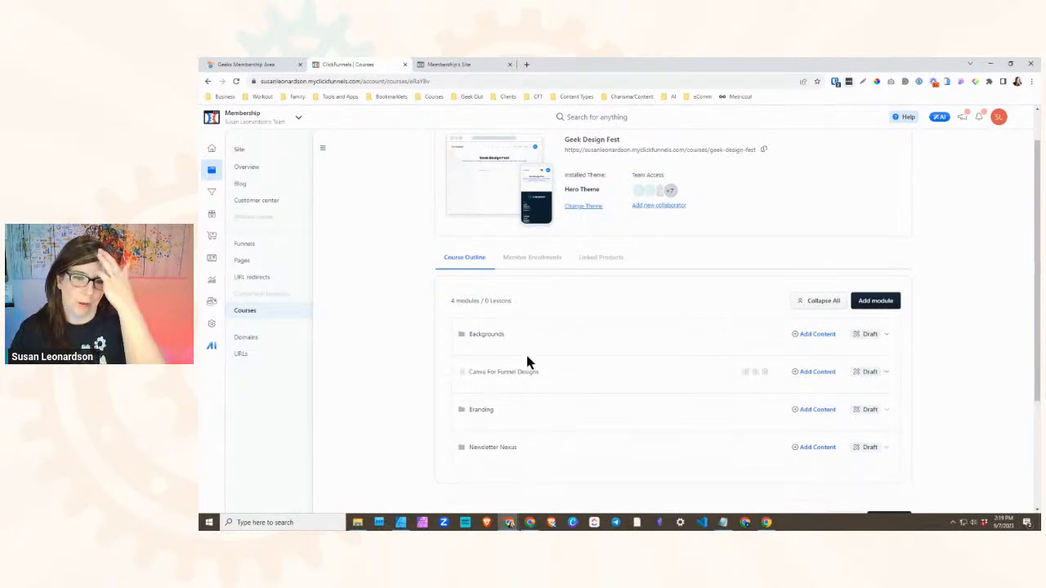
# - Examine the lessons under the Backgrounds, Canva For Funnel Designs, Branding and Newsletter Nexus modules in the Geeks membership area
pyautogui.click(259, 64)
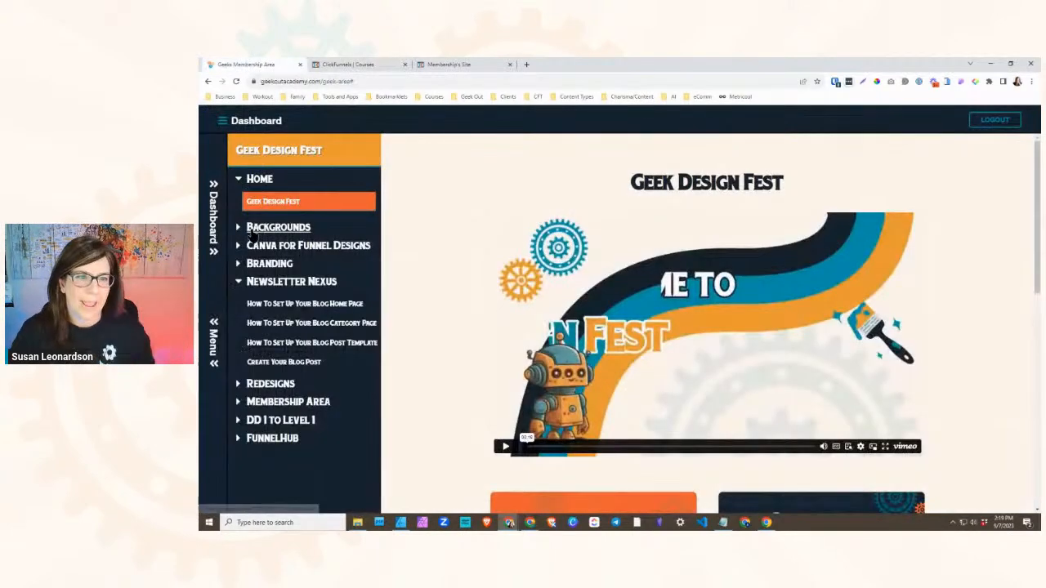
pyautogui.click(272, 228)
pyautogui.click(272, 276)
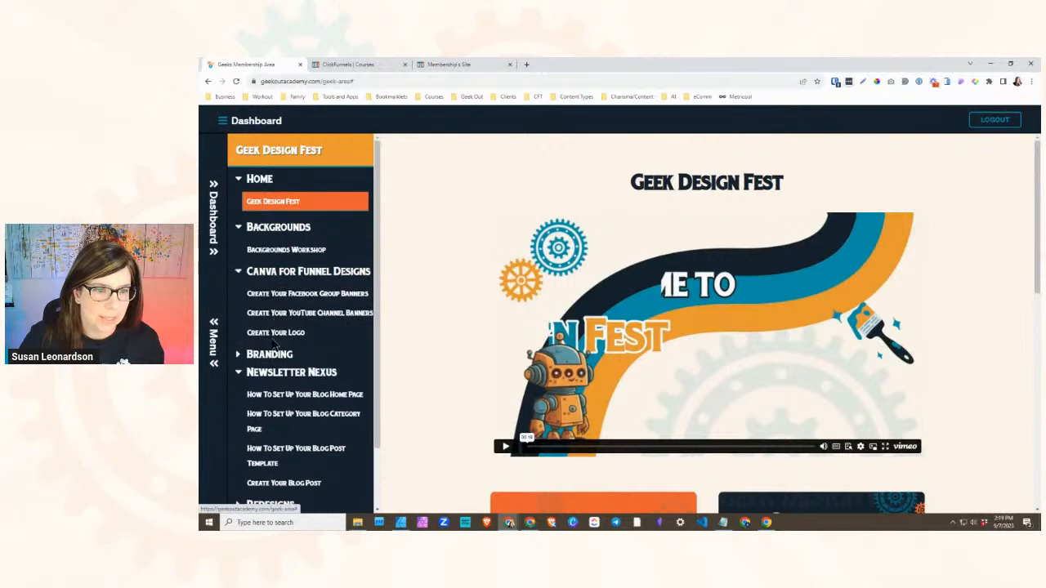
pyautogui.click(270, 291)
pyautogui.scroll(-1, 278, 370)
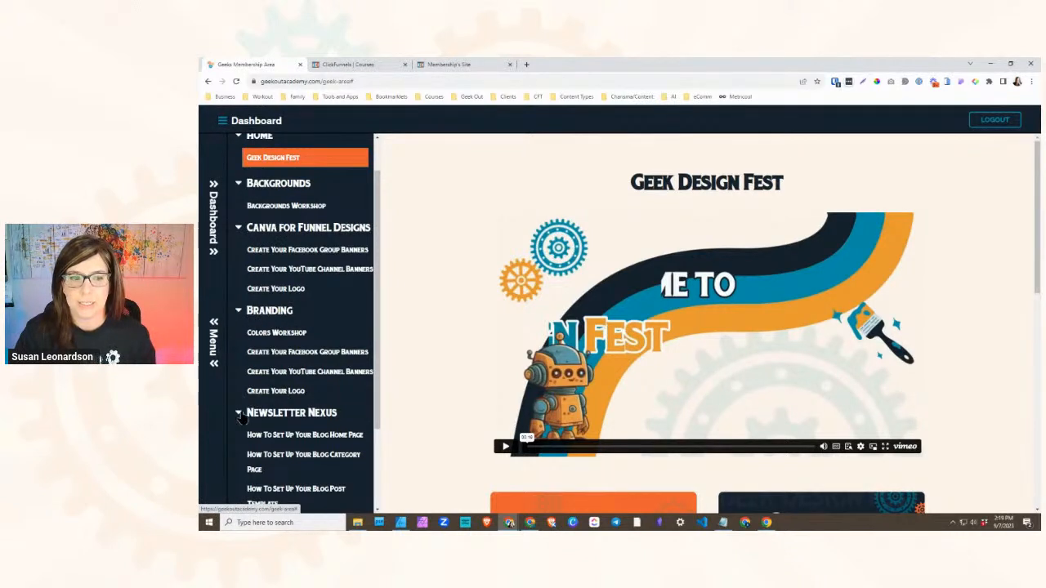
pyautogui.scroll(-1, 265, 353)
pyautogui.scroll(1, 278, 268)
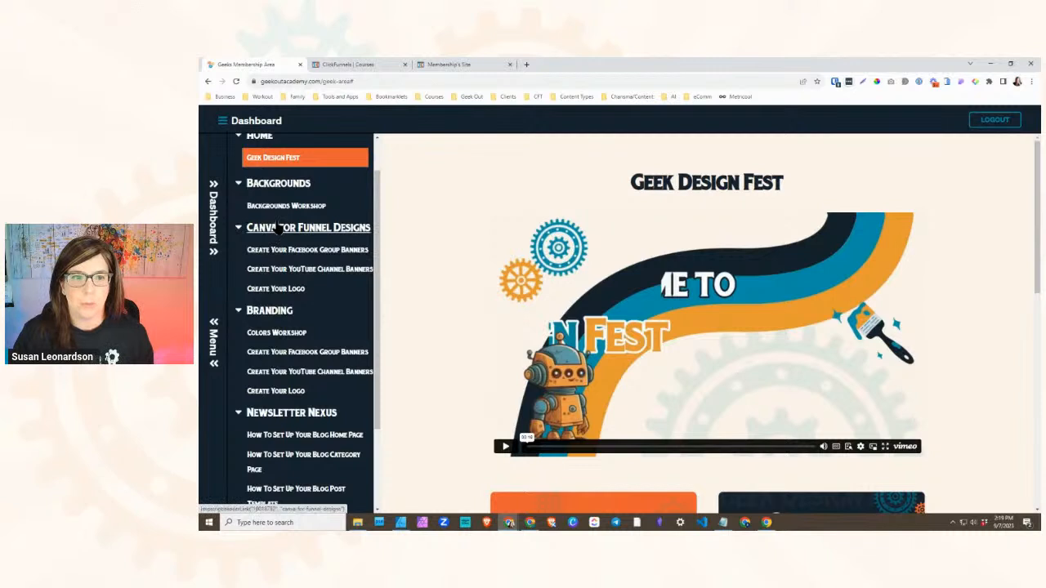
# - Start a new lesson in the ClickFunnels course's Canva For Funnel Designs module and title it Create Your Logo
pyautogui.click(348, 65)
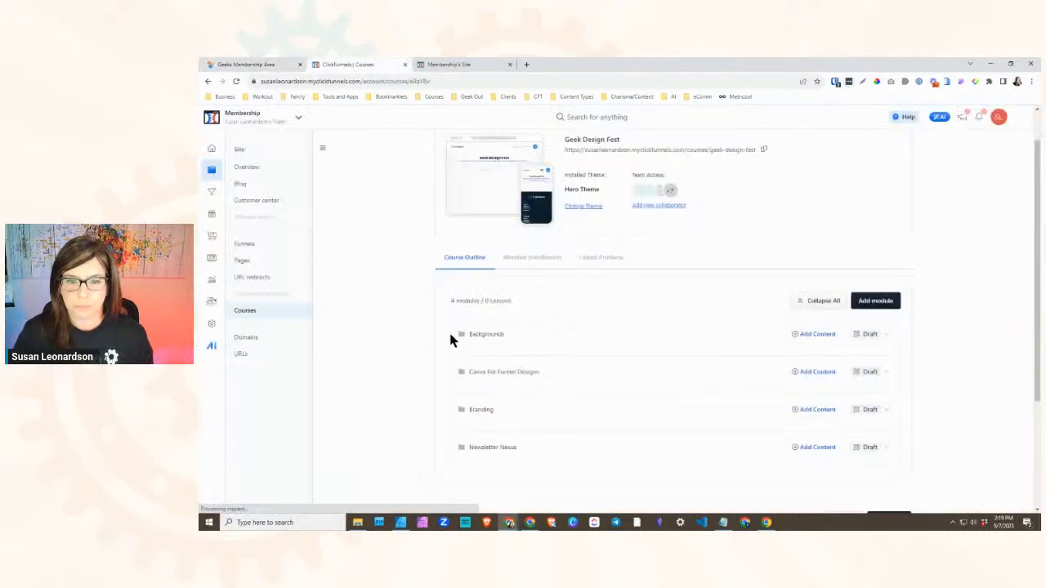
pyautogui.click(809, 375)
pyautogui.click(804, 393)
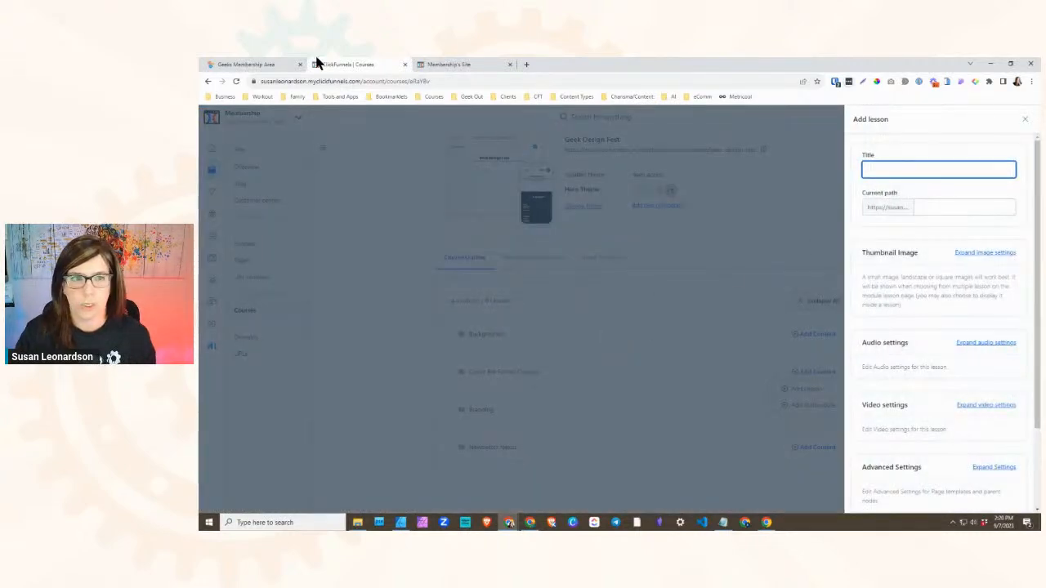
pyautogui.click(274, 65)
pyautogui.click(343, 65)
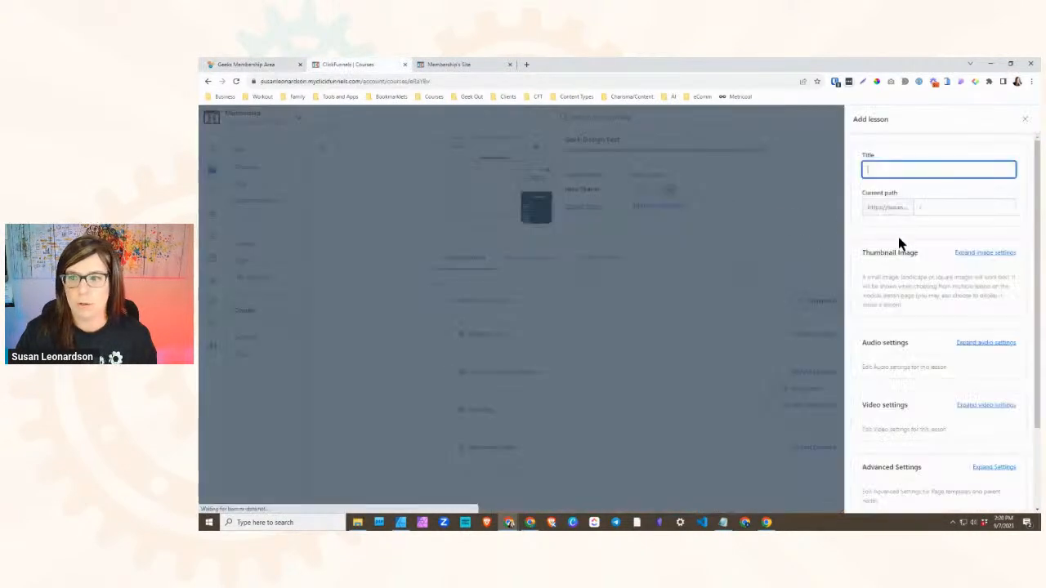
pyautogui.write('Create Your Logo')
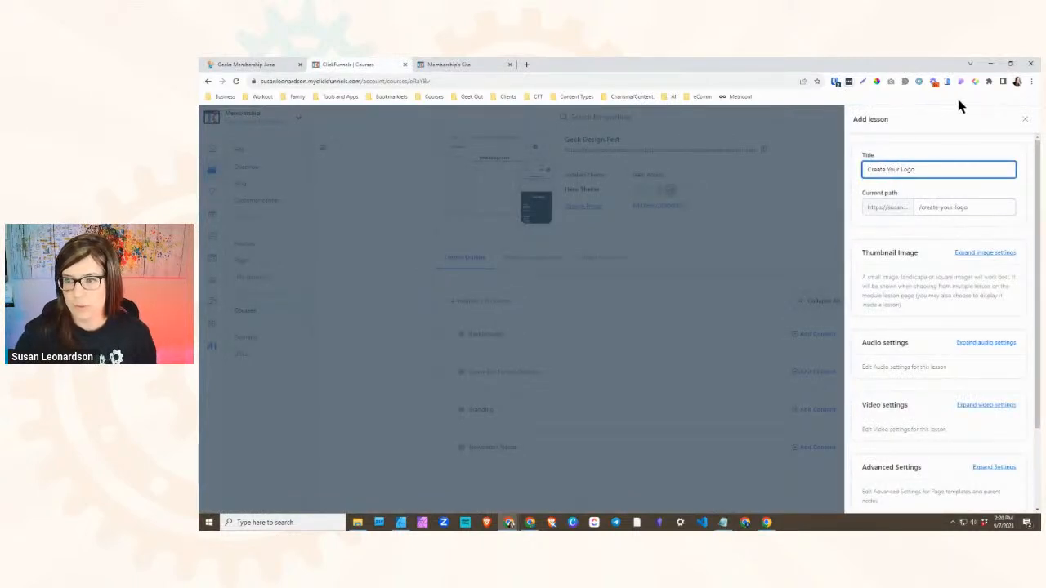
# - Set the wide Create Continuity Challenge banner with two people as the lesson's thumbnail image and create the lesson
pyautogui.click(974, 276)
pyautogui.click(925, 358)
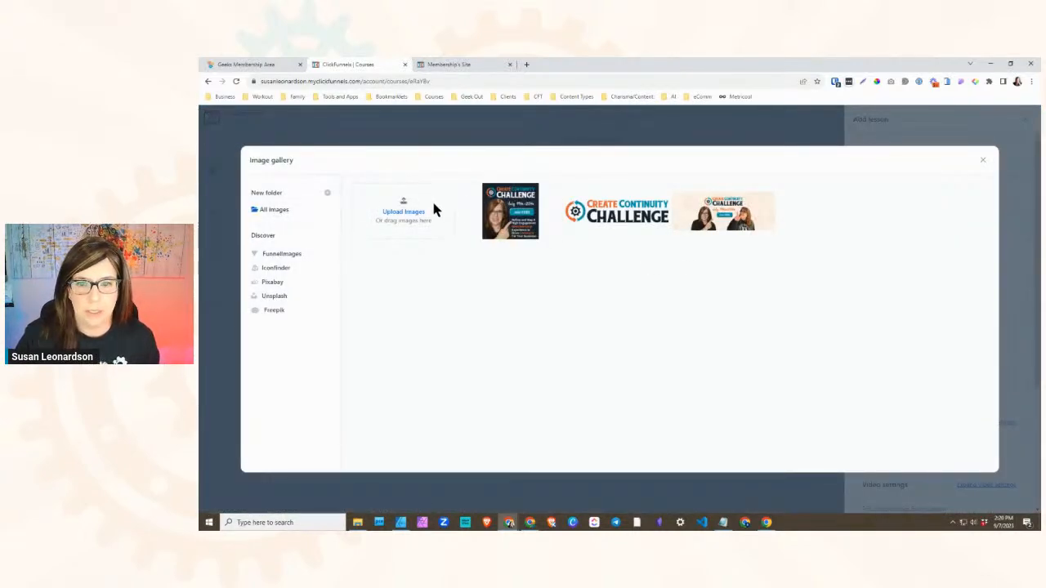
pyautogui.click(726, 209)
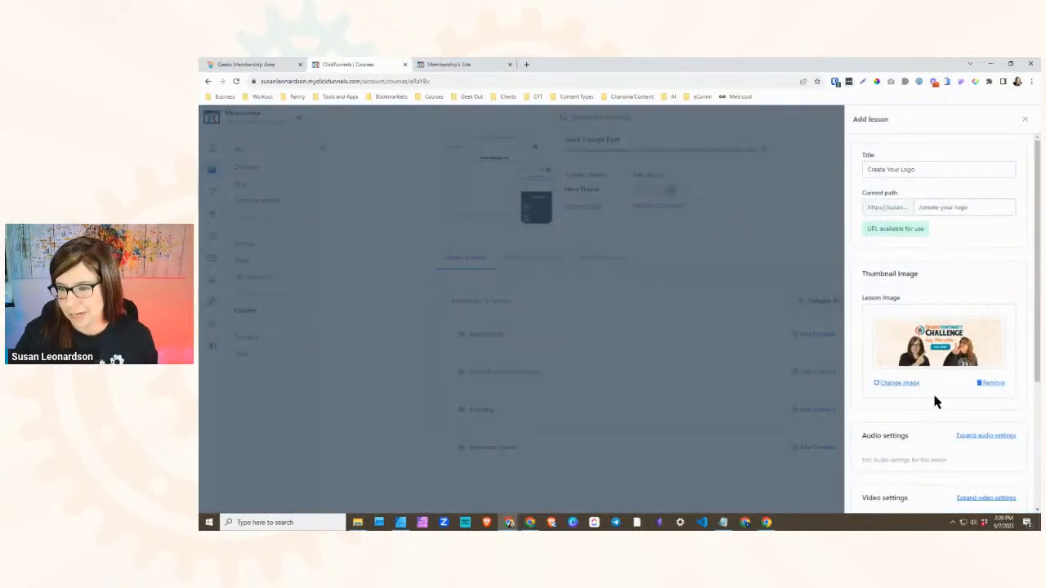
pyautogui.scroll(-1, 936, 401)
pyautogui.scroll(-1, 944, 289)
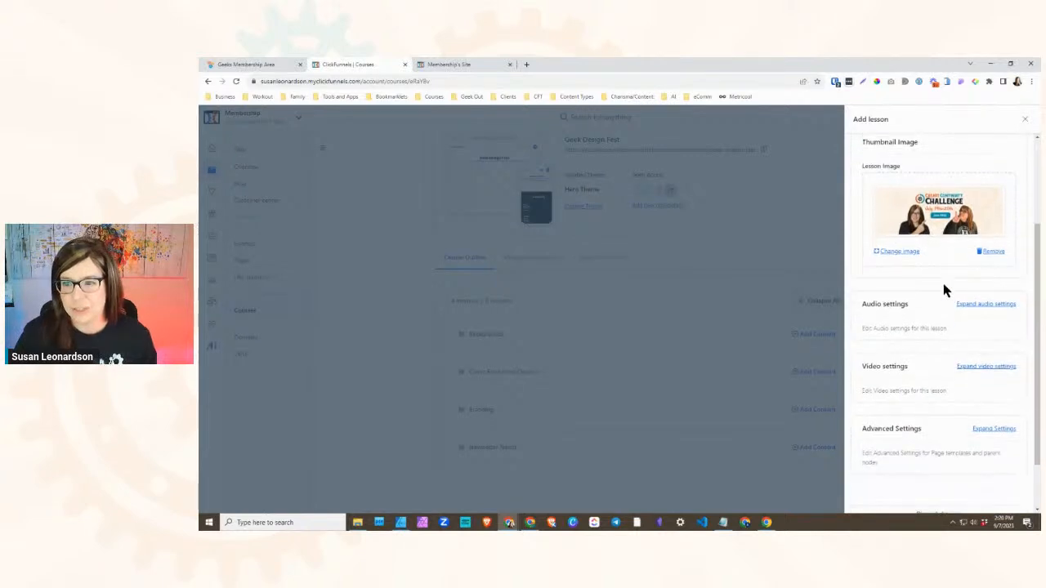
pyautogui.scroll(3, 940, 303)
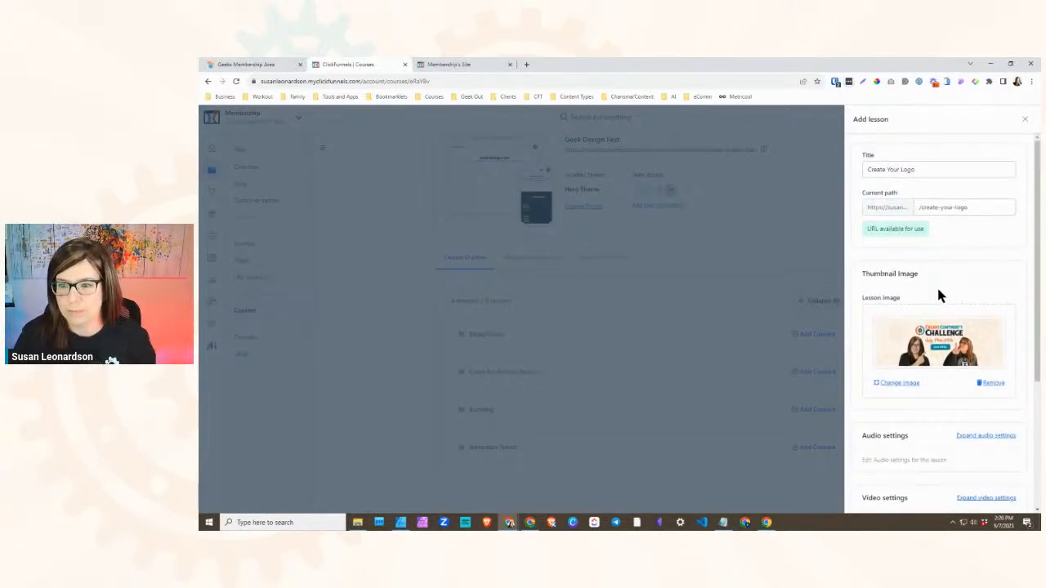
pyautogui.scroll(-3, 937, 310)
pyautogui.scroll(-2, 955, 313)
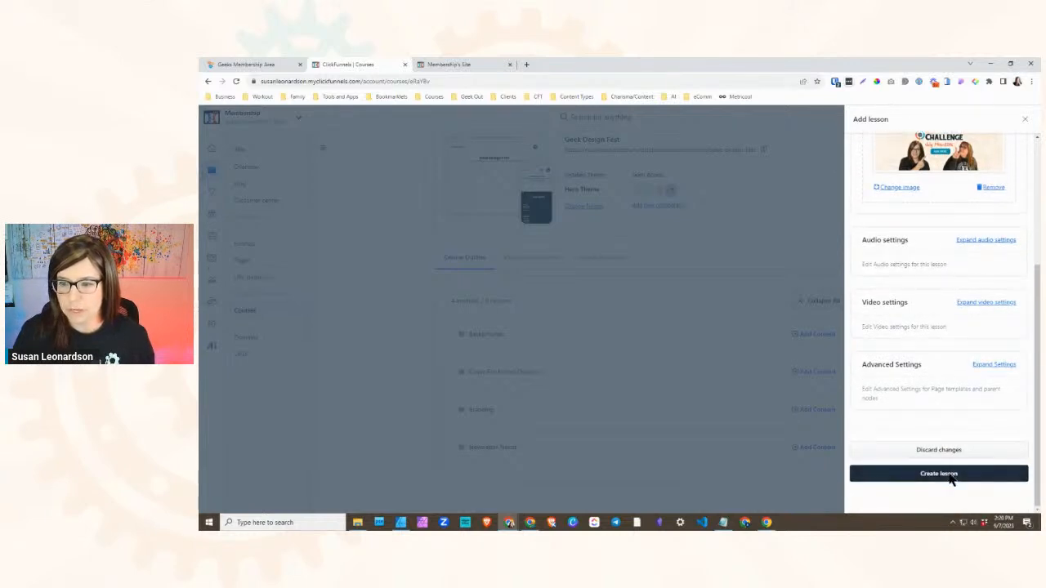
pyautogui.click(948, 475)
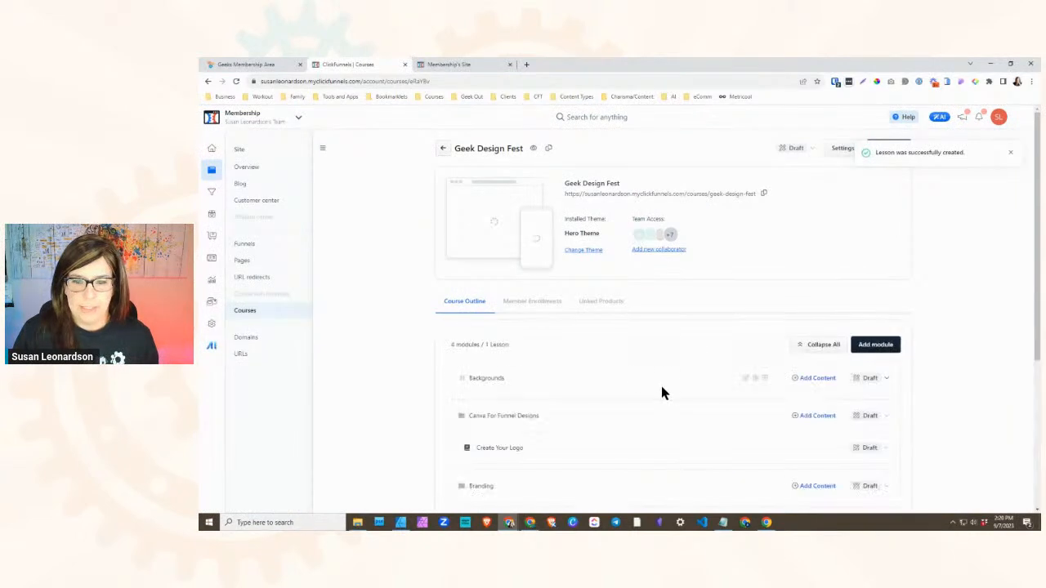
# - Open the Create Your Logo lesson in the page editor and review the matching lesson's Action #1 section in the Geeks area
pyautogui.scroll(-1, 499, 392)
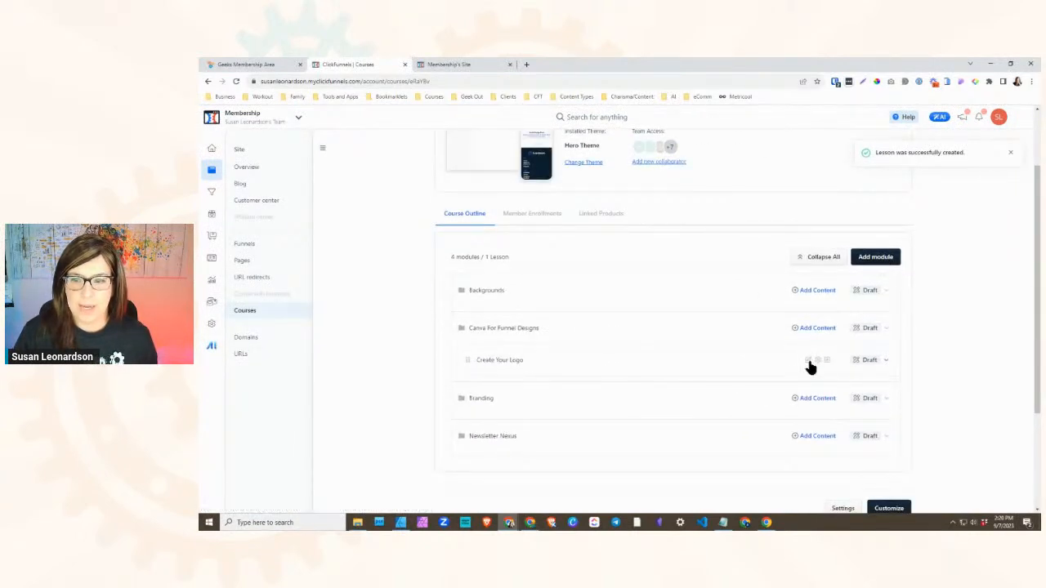
pyautogui.click(807, 360)
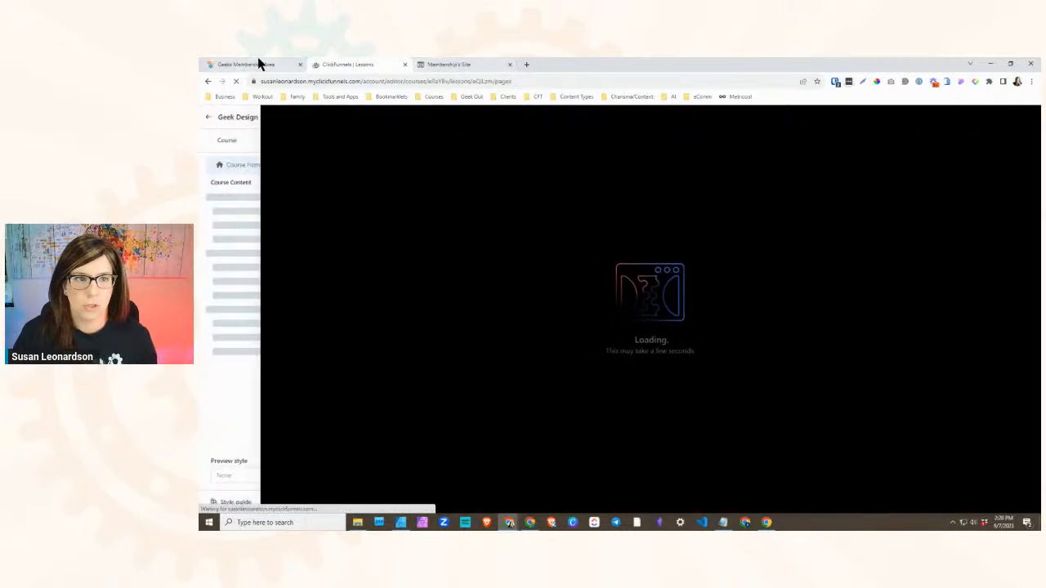
pyautogui.click(257, 63)
pyautogui.click(280, 288)
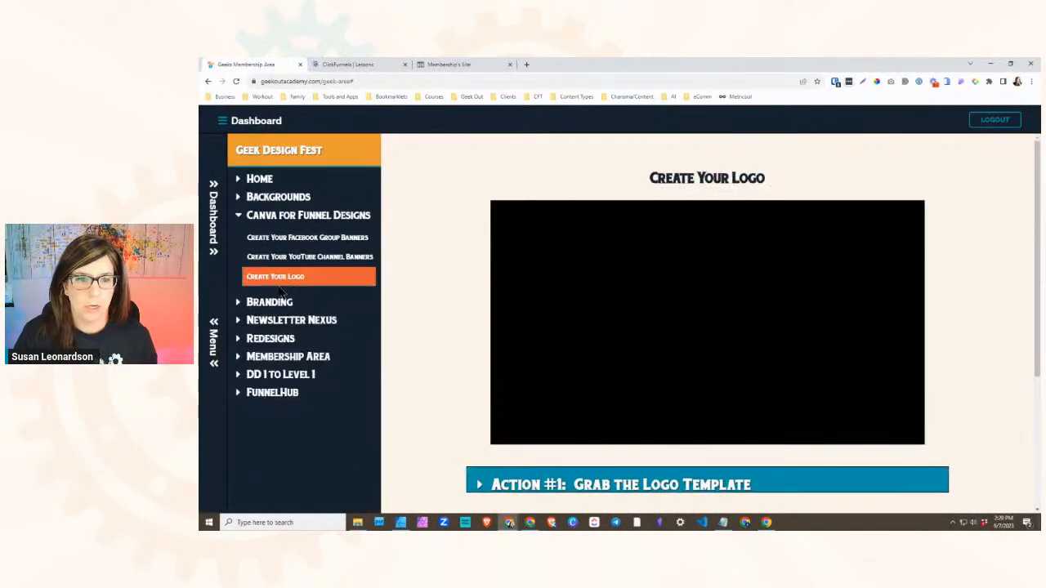
pyautogui.scroll(-3, 658, 212)
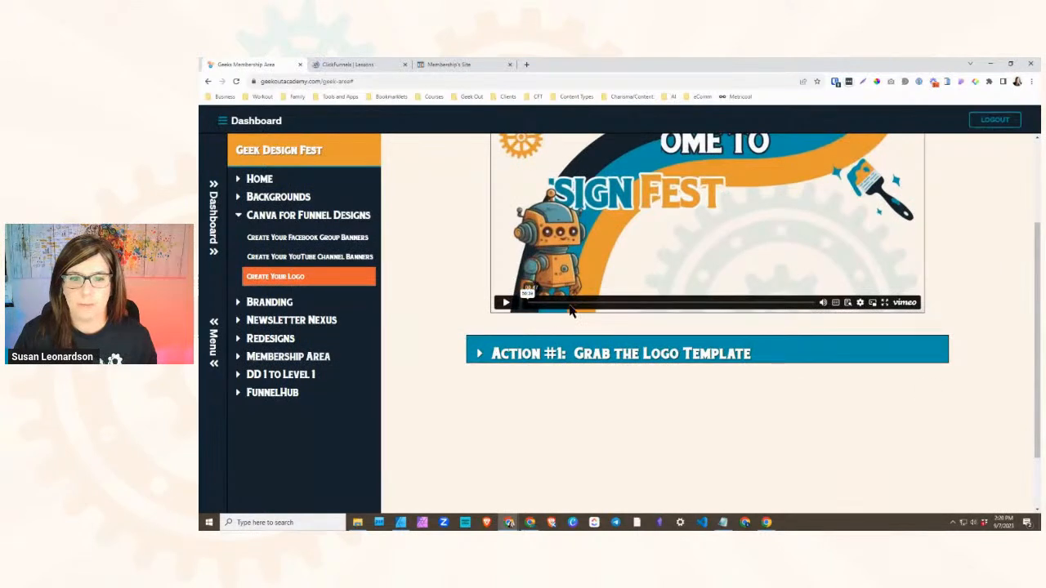
pyautogui.click(494, 353)
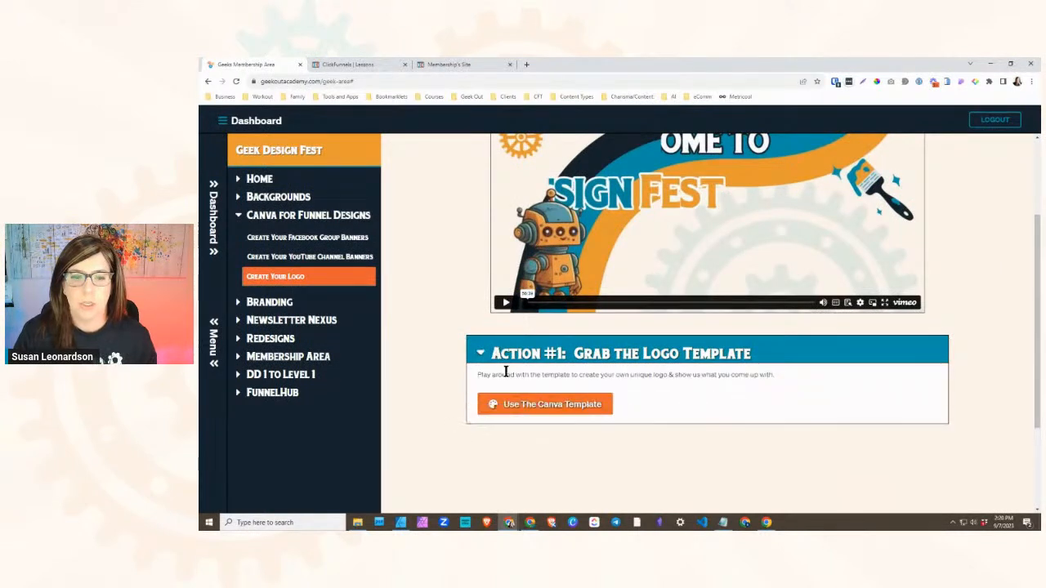
pyautogui.click(363, 64)
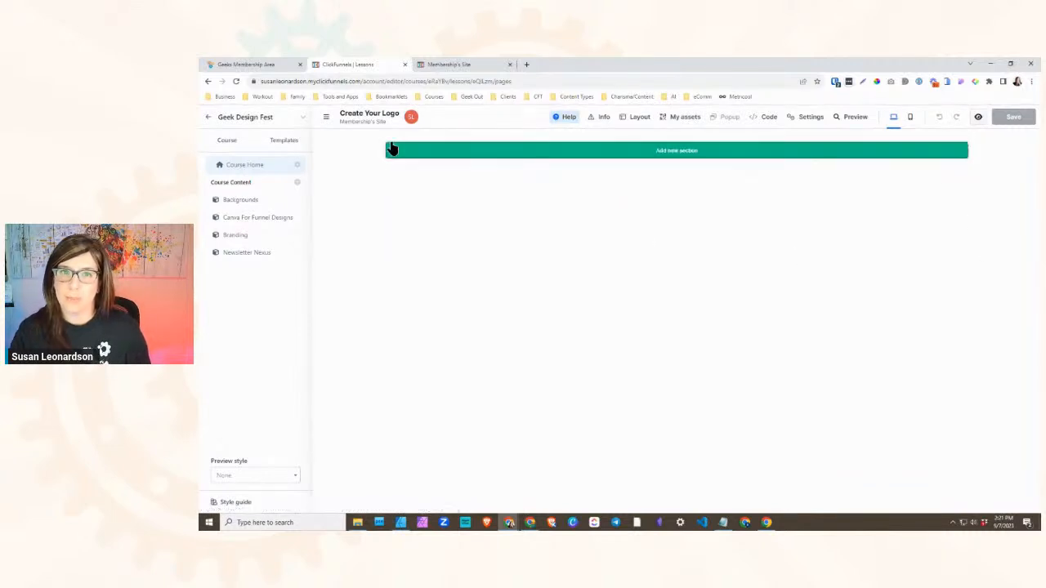
# - Examine the layout of the Day 1 - COMPASS lesson on the Membership's Site, including its title, action sections and lesson sidebar
pyautogui.click(432, 66)
pyautogui.scroll(3, 355, 275)
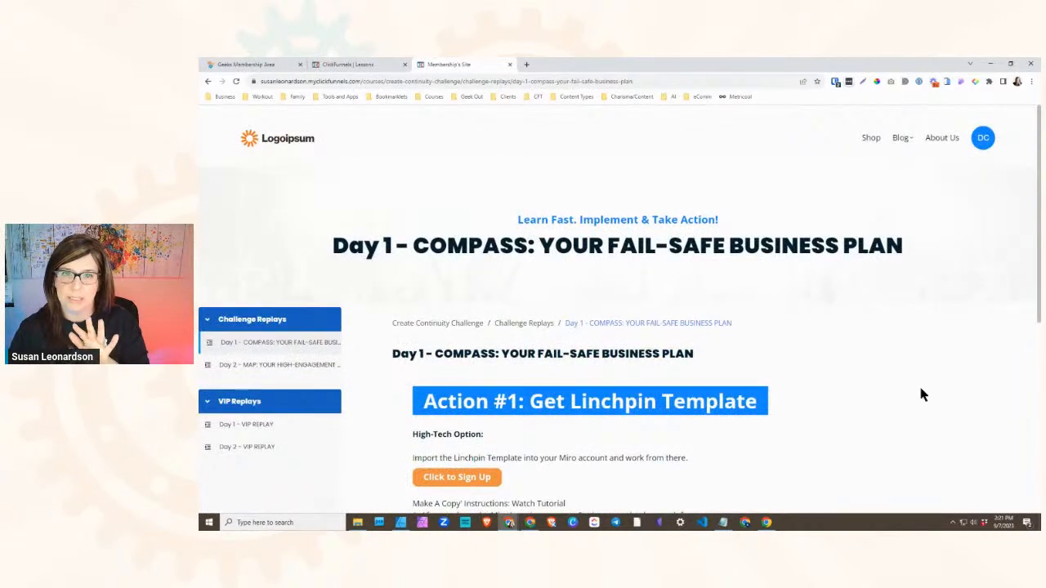
pyautogui.scroll(-2, 251, 159)
pyautogui.moveTo(380, 178); pyautogui.dragTo(609, 313)
pyautogui.click(731, 340)
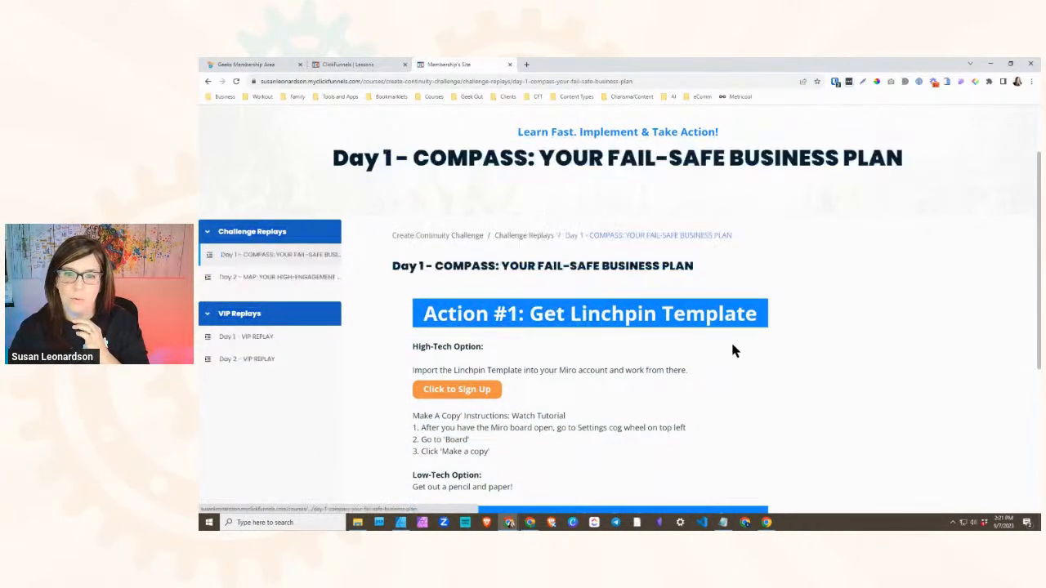
pyautogui.scroll(-3, 390, 260)
pyautogui.scroll(1, 384, 152)
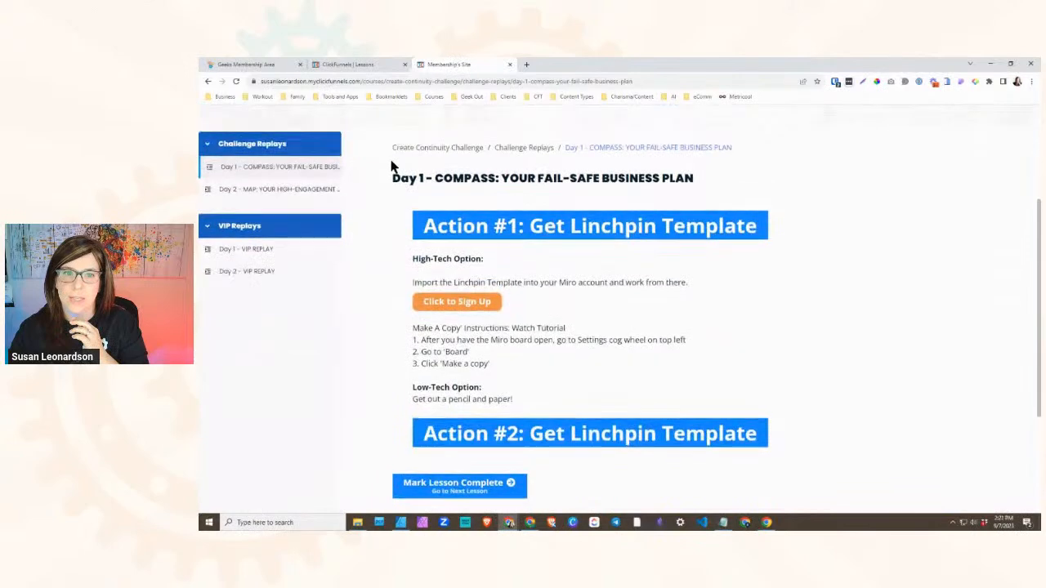
pyautogui.scroll(-1, 390, 156)
pyautogui.scroll(-1, 392, 131)
pyautogui.scroll(1, 398, 127)
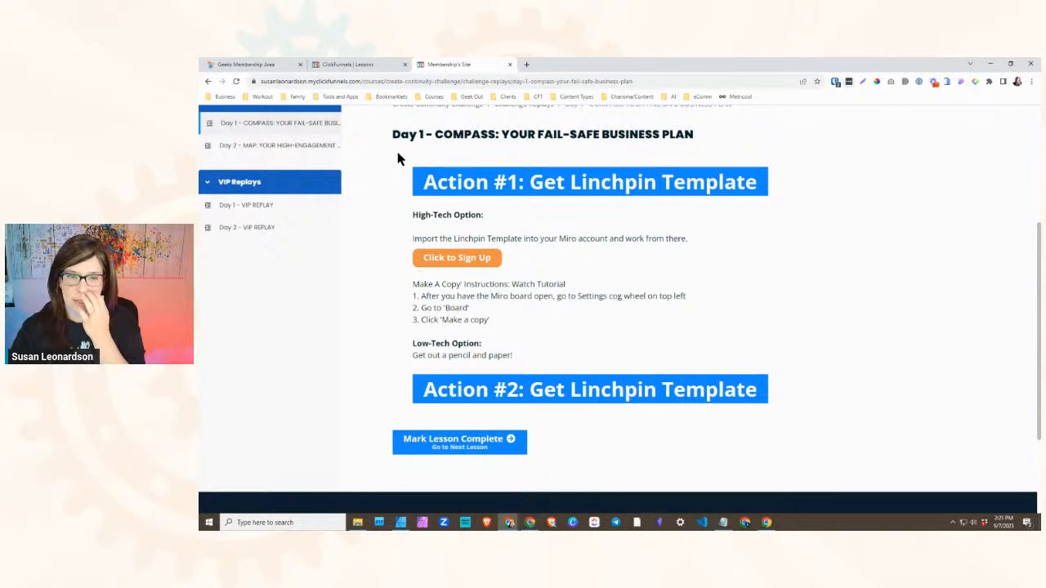
pyautogui.scroll(1, 394, 151)
pyautogui.moveTo(381, 145); pyautogui.dragTo(411, 191)
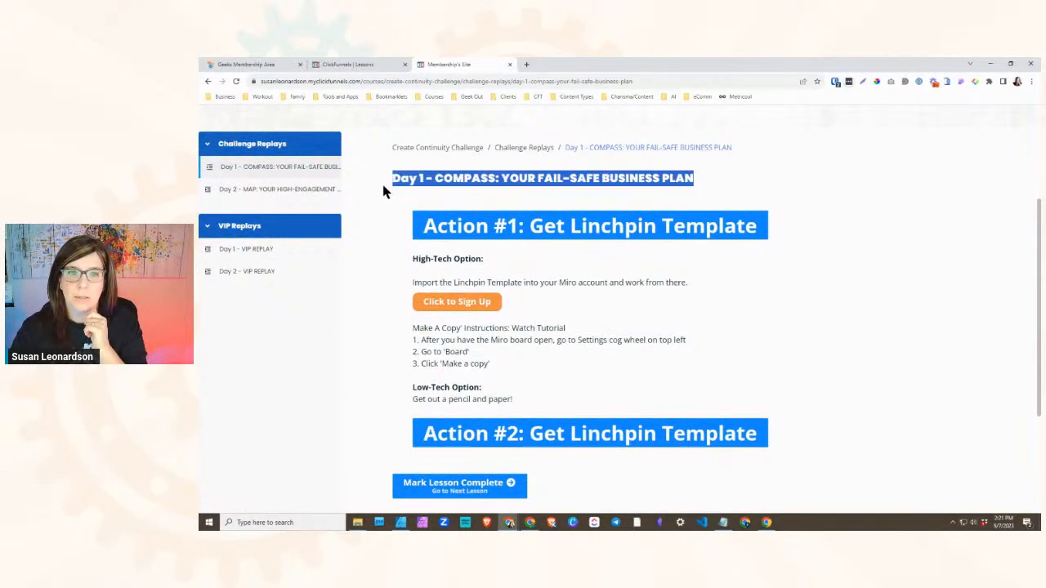
pyautogui.scroll(-2, 400, 356)
pyautogui.scroll(2, 458, 348)
pyautogui.scroll(3, 448, 339)
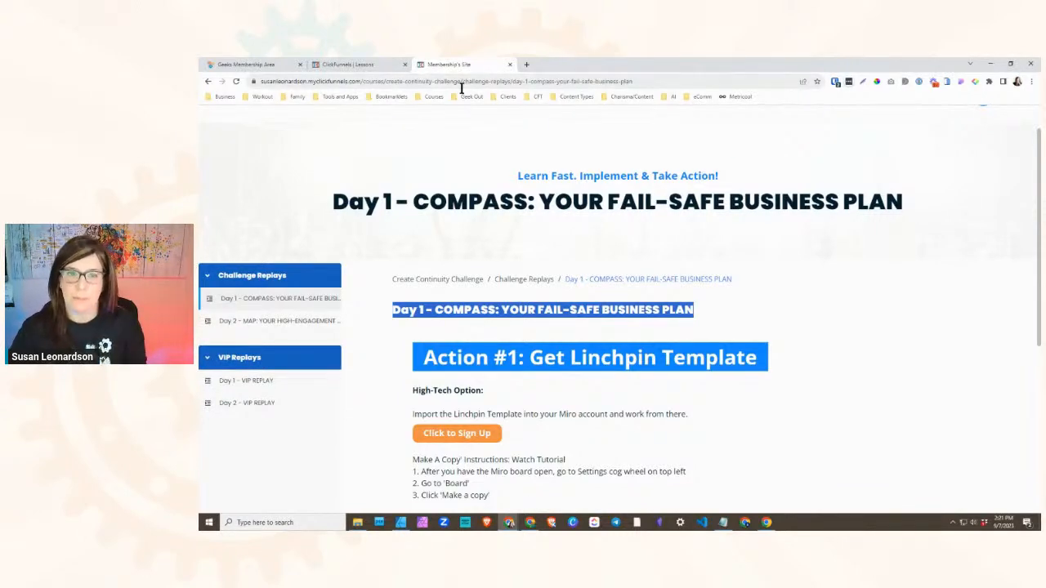
pyautogui.scroll(-4, 493, 220)
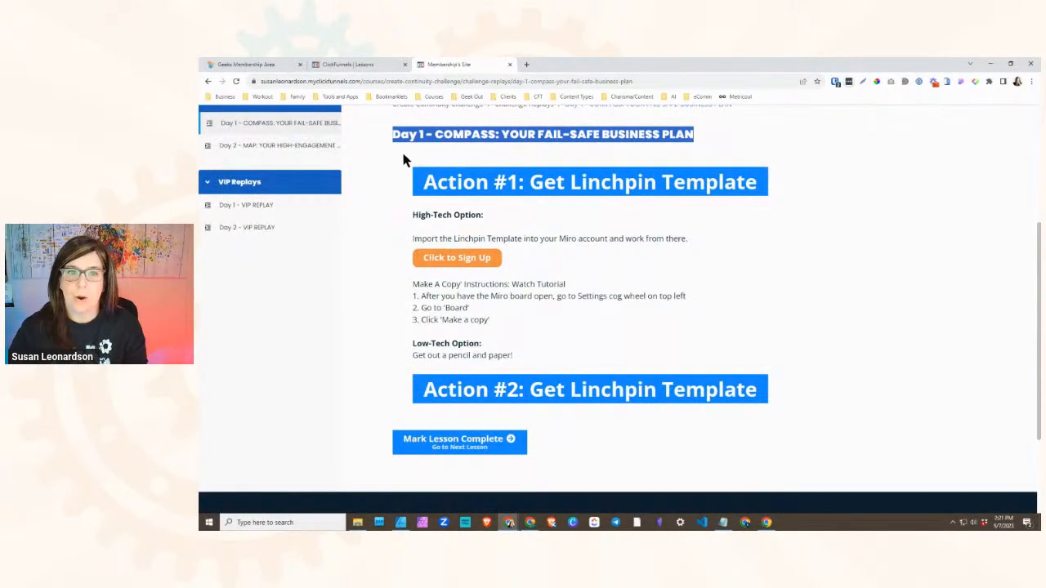
pyautogui.click(401, 167)
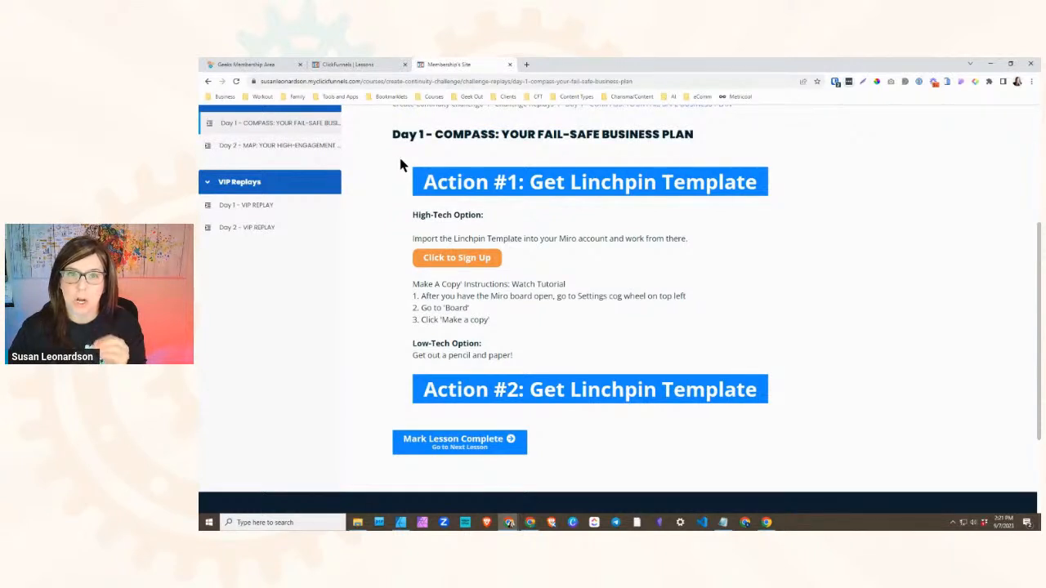
pyautogui.scroll(-1, 407, 176)
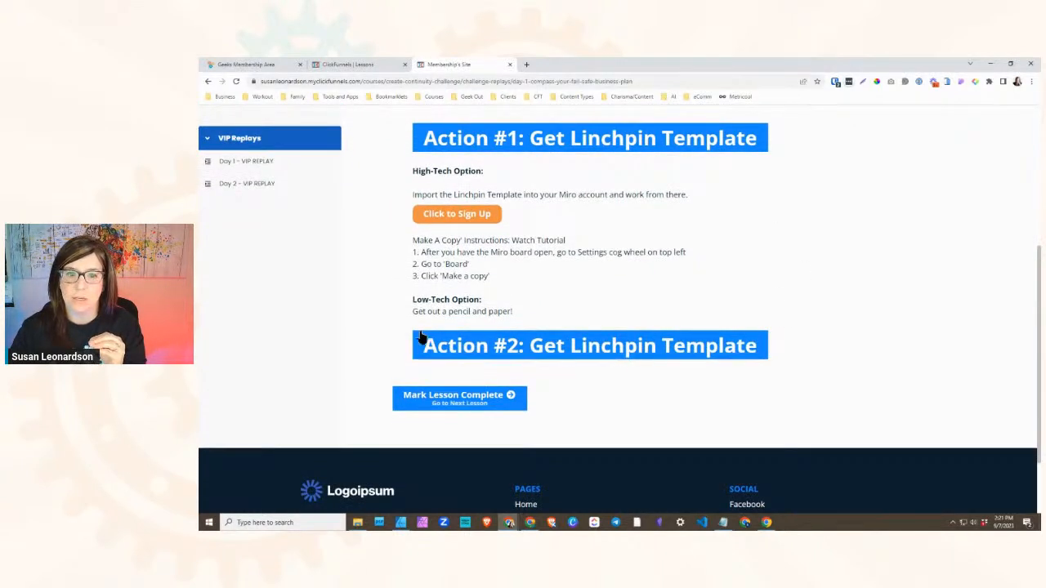
# - Insert the saved [Lesson] Actions Section block into the blank Create Your Logo lesson page in ClickFunnels
pyautogui.click(353, 64)
pyautogui.click(679, 152)
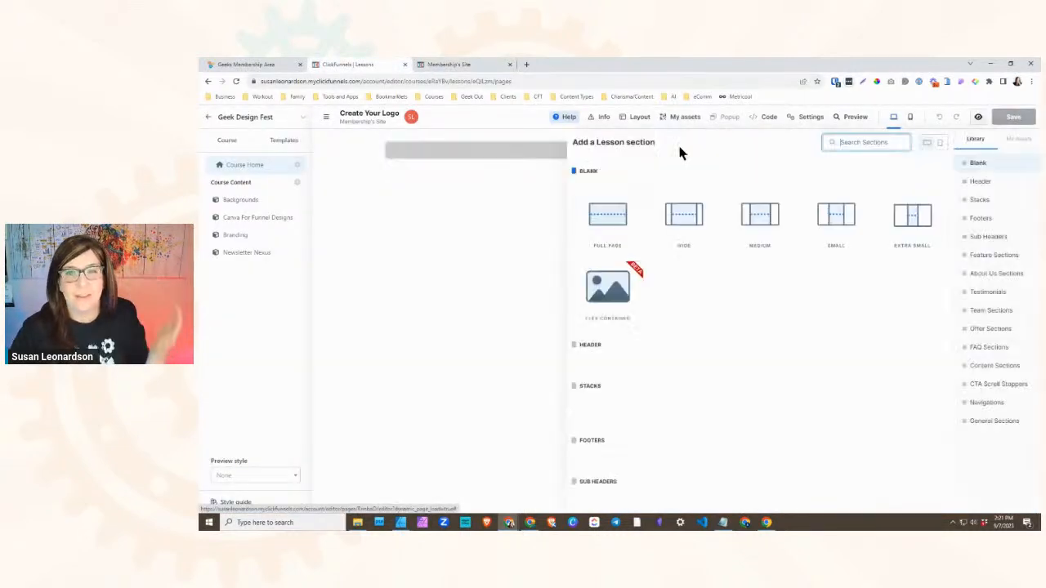
pyautogui.click(1019, 140)
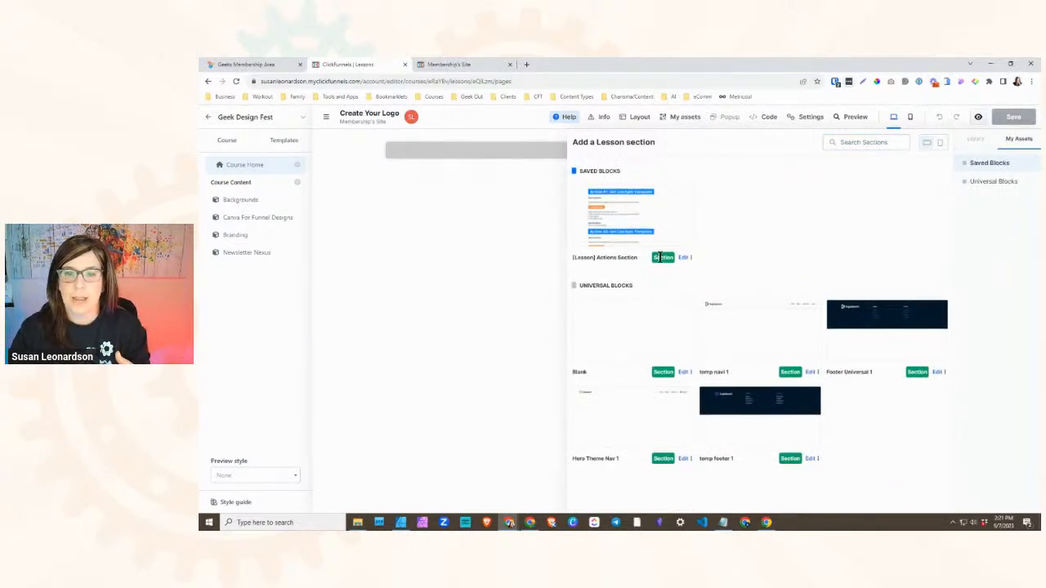
pyautogui.click(633, 214)
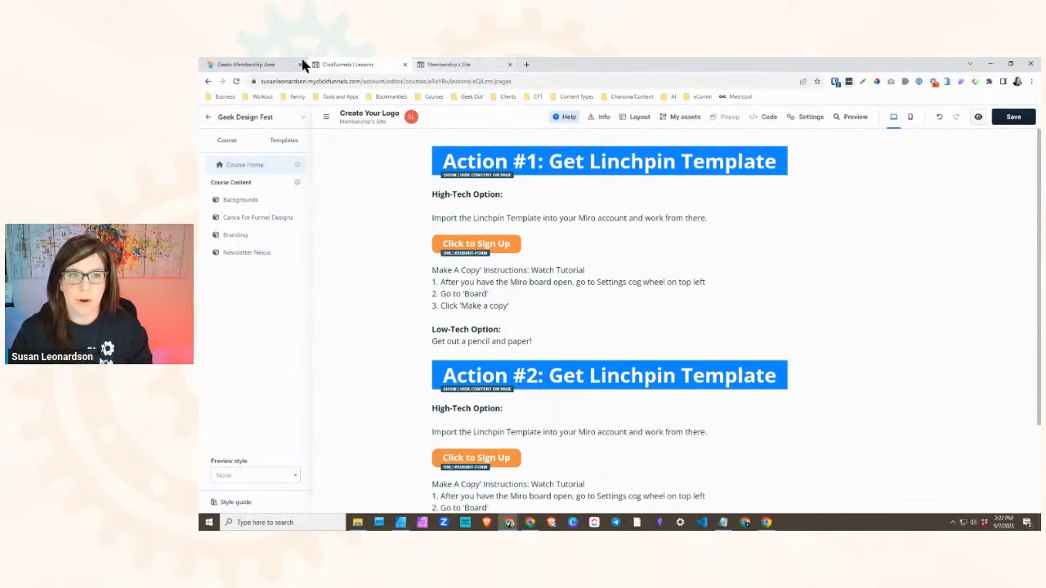
# - Check how the Action #1 section expands in the Day 1 - COMPASS lesson on the Membership's Site, returning to the ClickFunnels editor
pyautogui.click(271, 65)
pyautogui.click(450, 64)
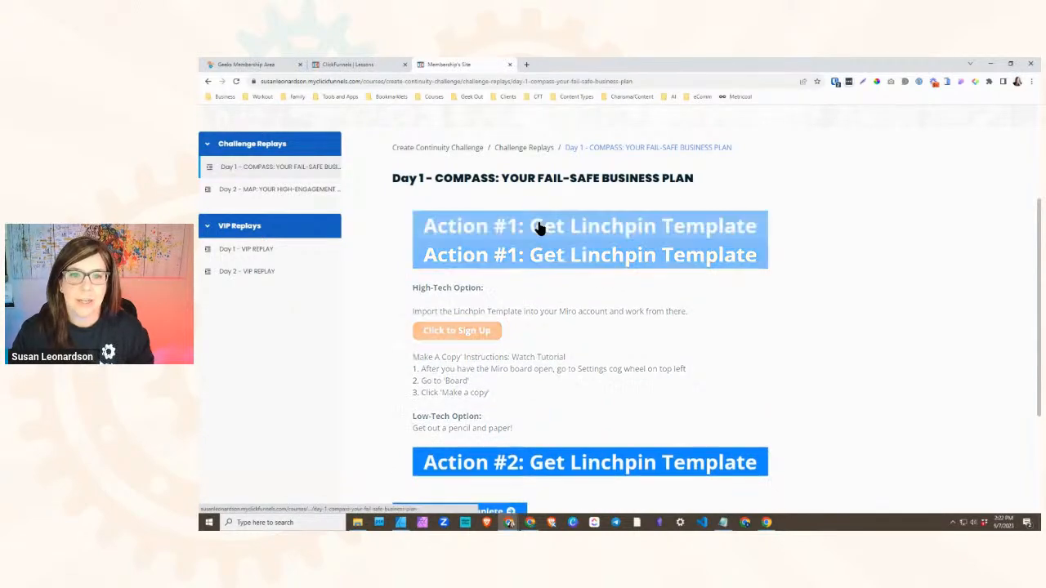
pyautogui.click(362, 63)
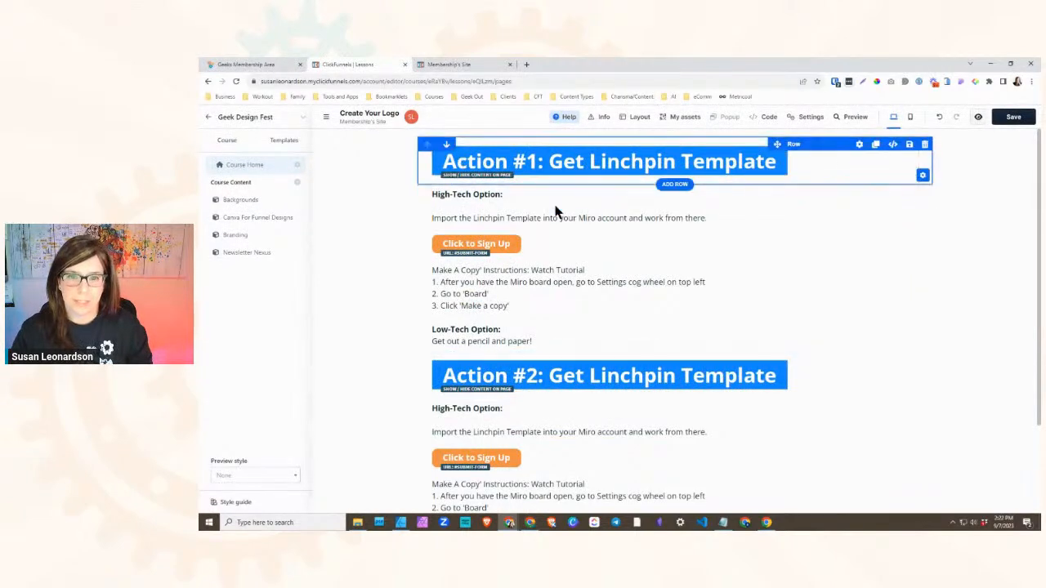
# - Copy the Action #1 title text "Grab the Logo Template" from the Create Your Logo lesson in the Geeks area
pyautogui.click(270, 64)
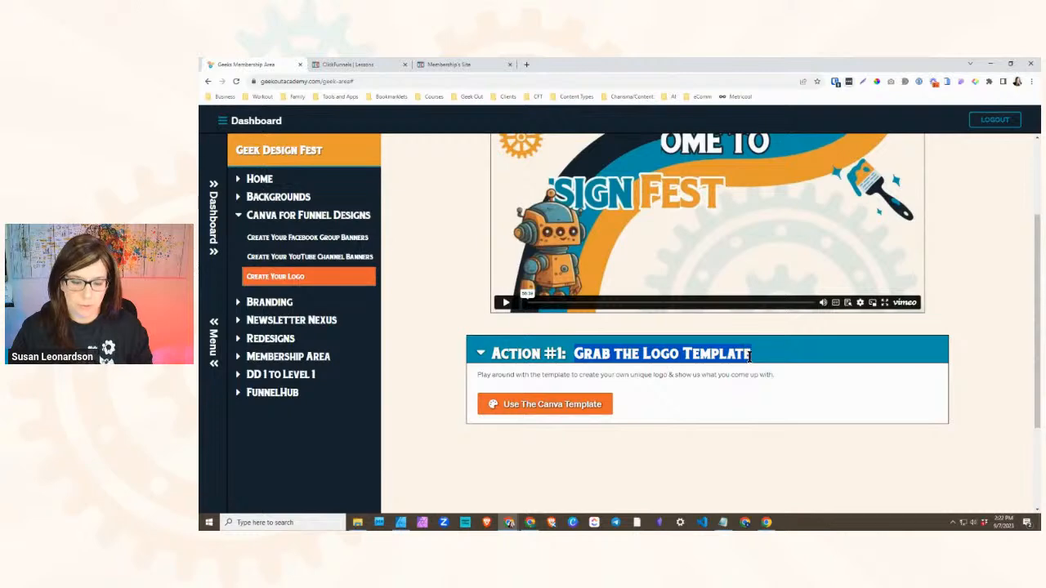
pyautogui.click(740, 356)
pyautogui.click(348, 65)
# - Change the first action button's text in the Create Your Logo lesson to "Action #1: Grab the Logo Template"
pyautogui.click(551, 165)
pyautogui.click(494, 165)
pyautogui.click(543, 166)
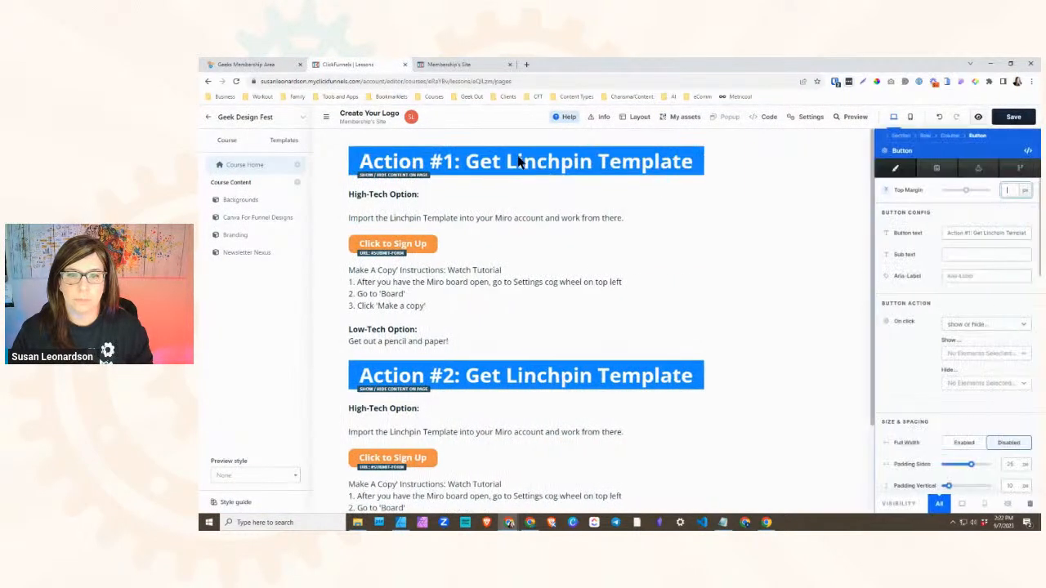
pyautogui.click(540, 164)
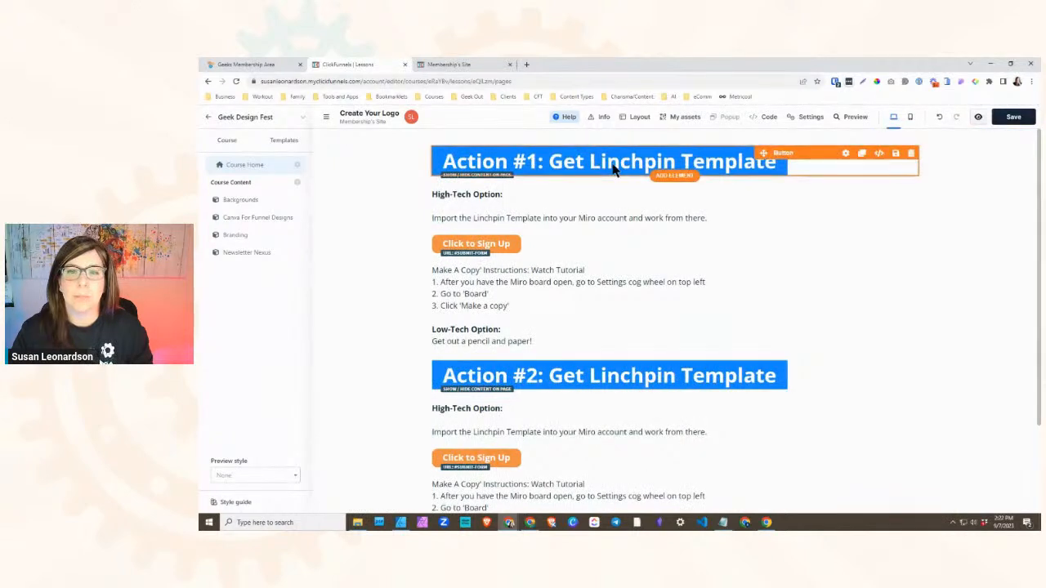
pyautogui.click(614, 166)
pyautogui.moveTo(974, 233); pyautogui.dragTo(1030, 232)
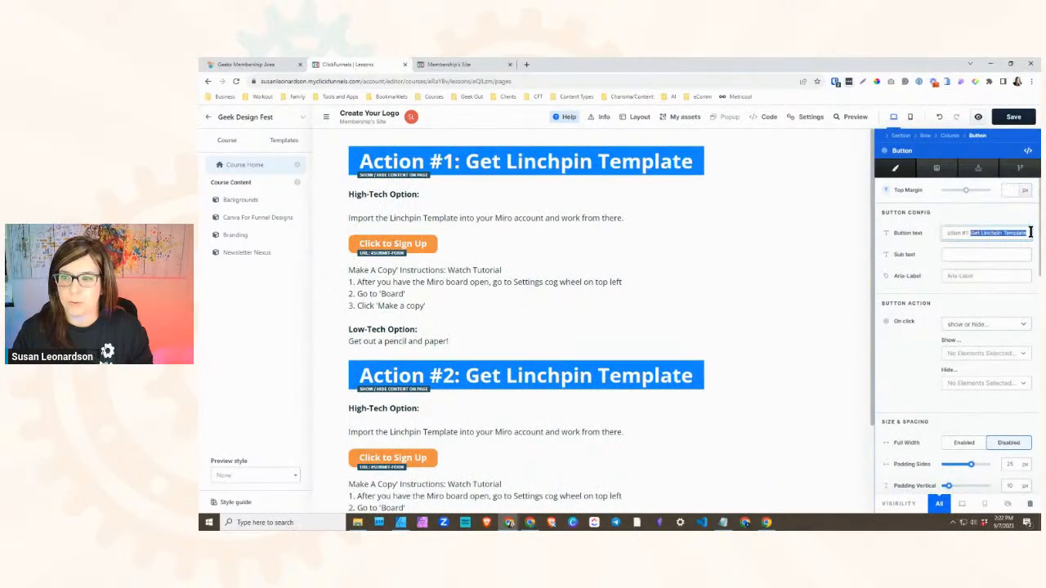
pyautogui.write('Grab the Logo Templ')
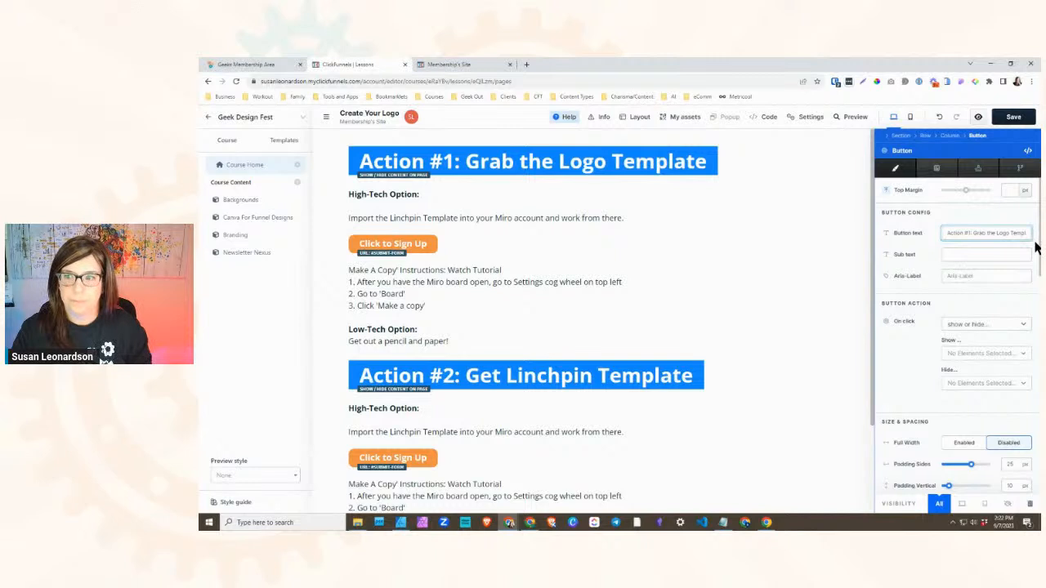
pyautogui.click(580, 187)
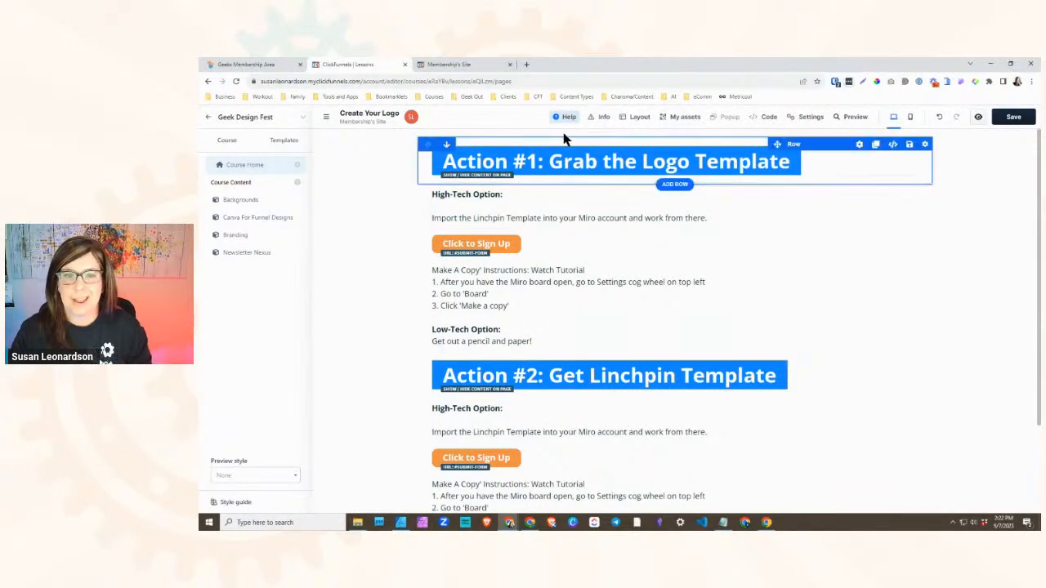
# - Examine the Create Your Logo page's layout structure, including the rows, buttons and paragraphs of both action sections and the element filter options
pyautogui.click(674, 118)
pyautogui.click(637, 118)
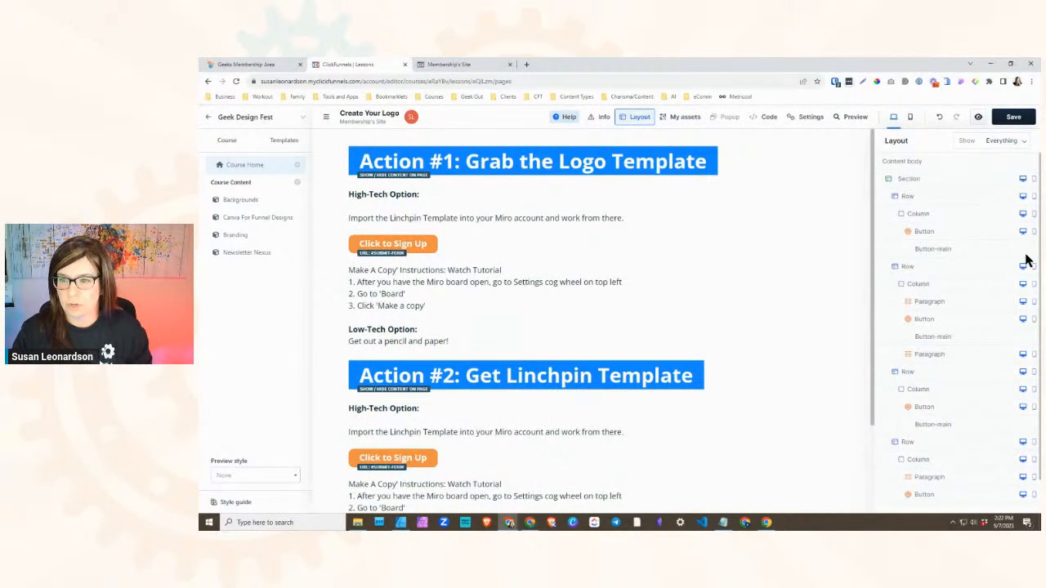
pyautogui.scroll(-1, 1029, 413)
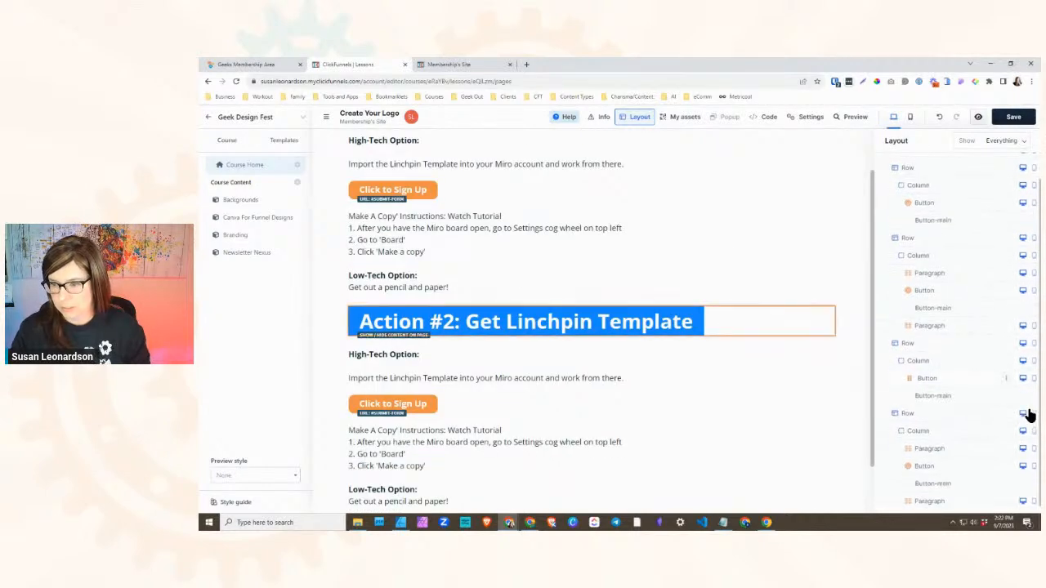
pyautogui.scroll(2, 1022, 409)
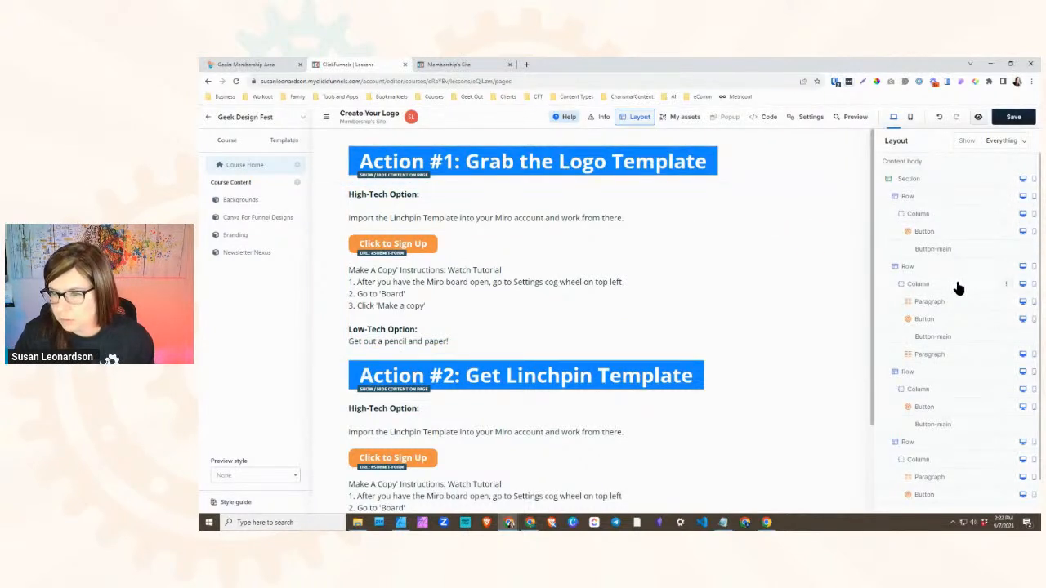
pyautogui.scroll(-1, 992, 359)
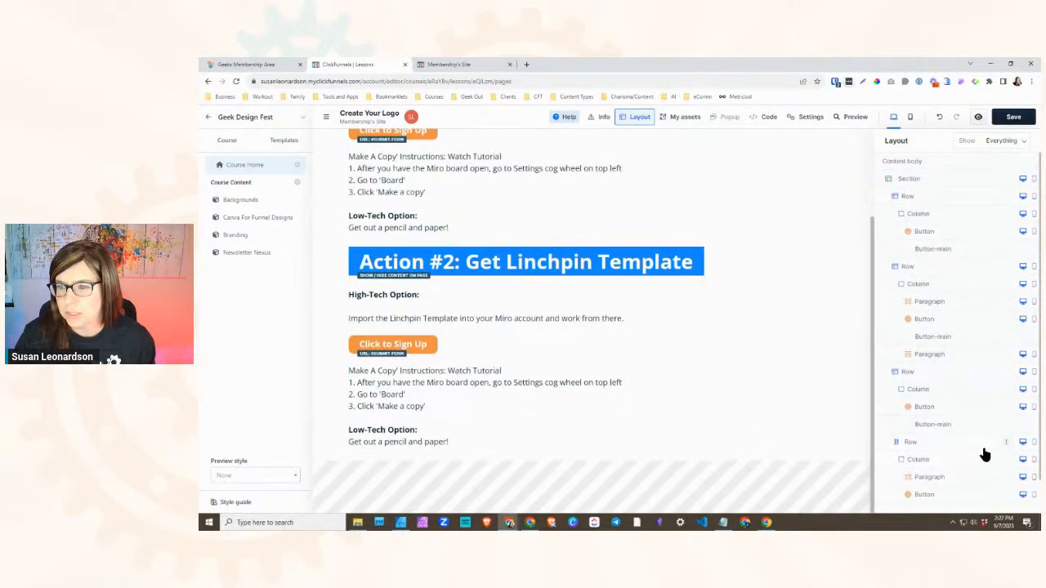
pyautogui.scroll(1, 977, 392)
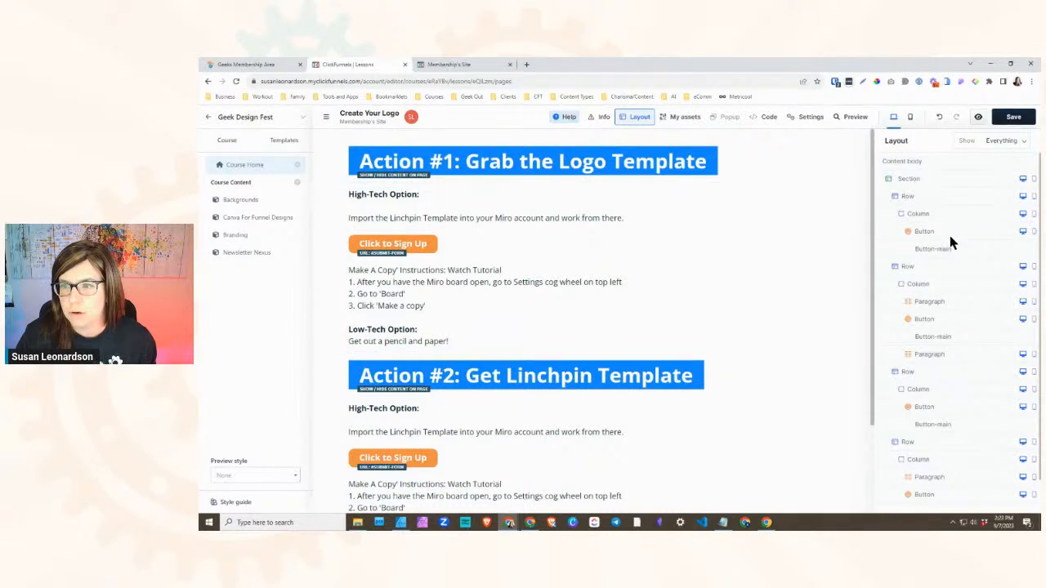
pyautogui.click(1005, 141)
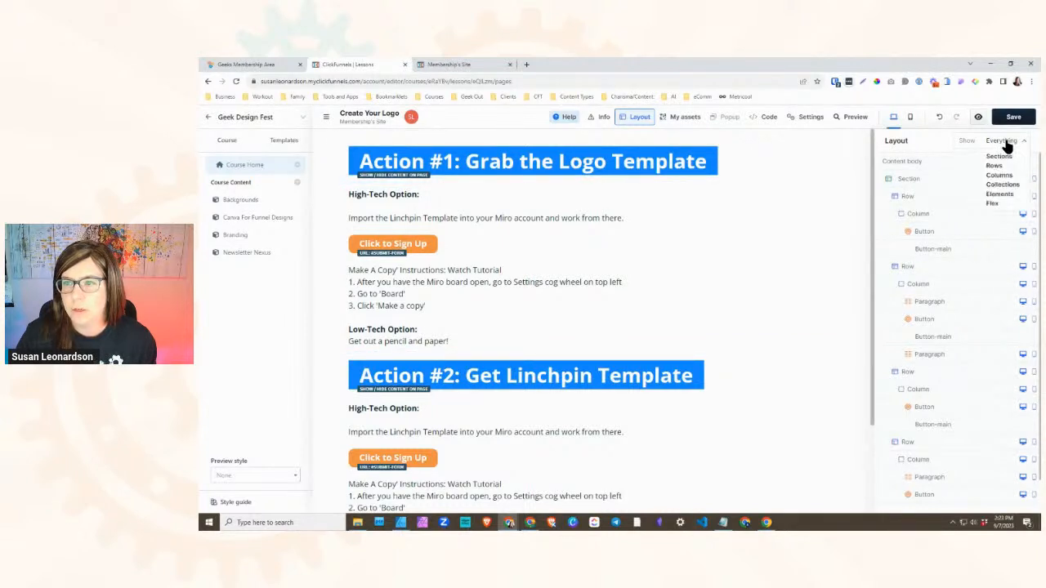
pyautogui.click(1007, 144)
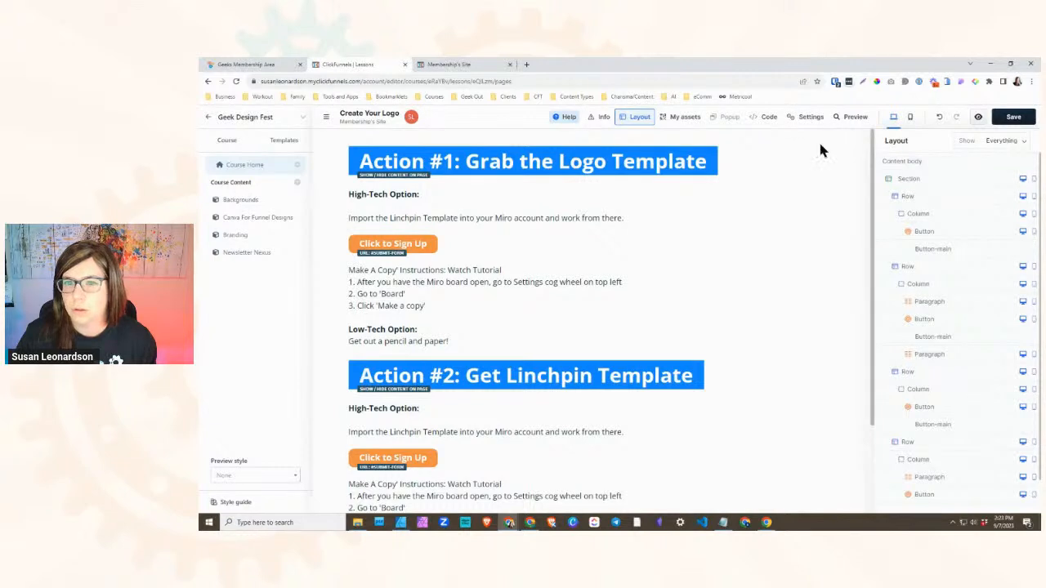
pyautogui.click(738, 165)
pyautogui.click(563, 140)
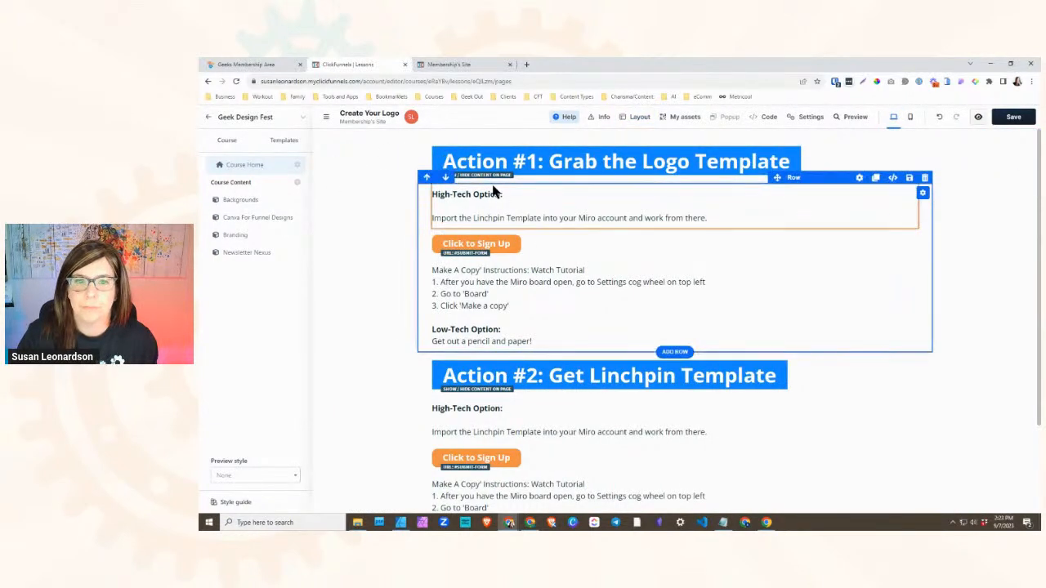
# - Save the Create Your Logo lesson page
pyautogui.click(1013, 117)
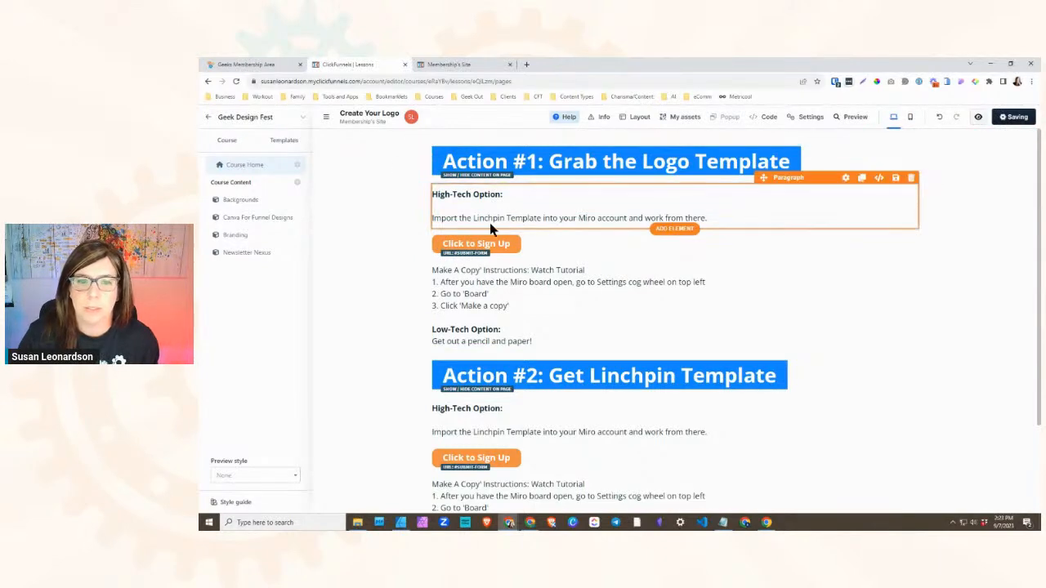
pyautogui.scroll(-3, 509, 273)
pyautogui.scroll(3, 509, 275)
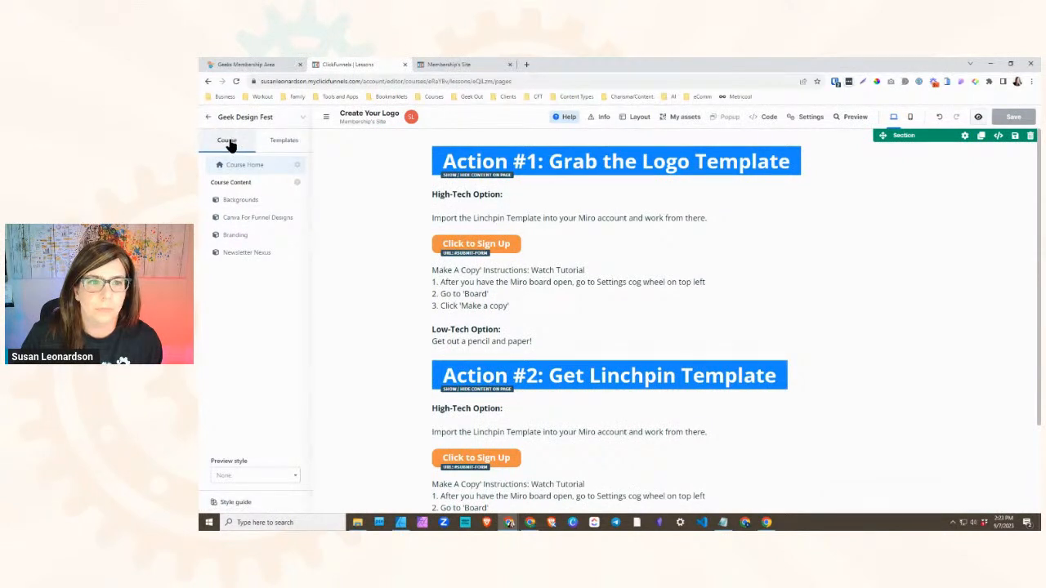
# - Open the Day 1 - COMPASS lesson from Challenge Replays in the Create Continuity Challenge course in the page editor
pyautogui.click(274, 120)
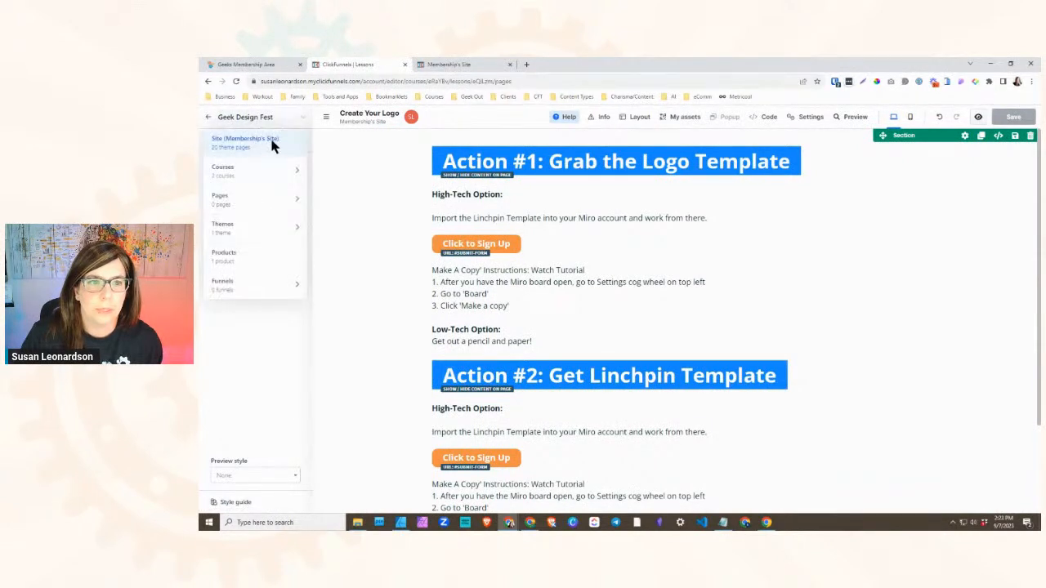
pyautogui.moveTo(265, 174)
pyautogui.click(364, 211)
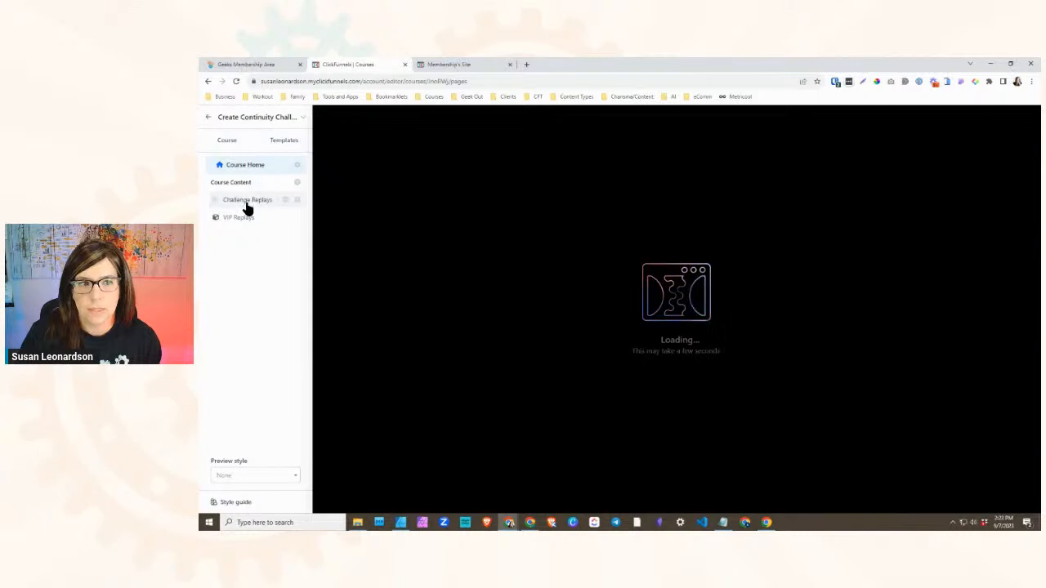
pyautogui.click(245, 202)
pyautogui.click(268, 216)
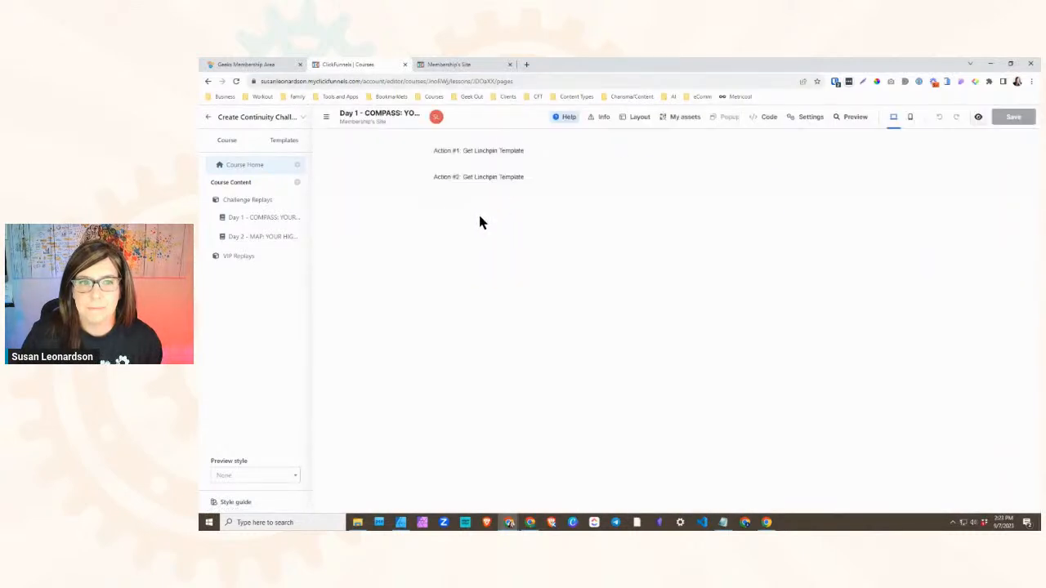
# - Examine the Day 1 - COMPASS page's layout structure, comparing which rows and buttons are hidden on desktop
pyautogui.click(637, 117)
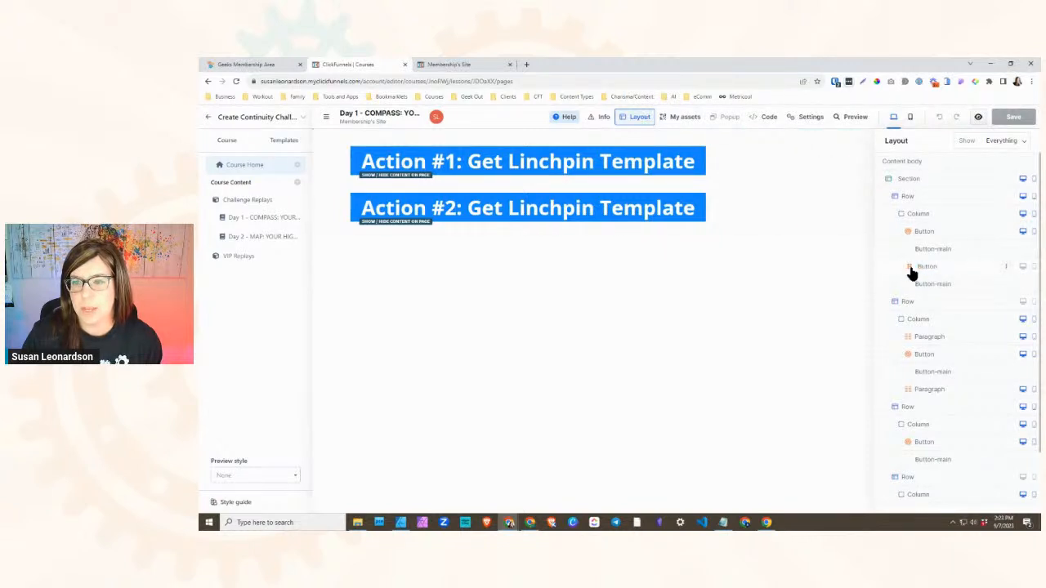
pyautogui.scroll(-1, 999, 420)
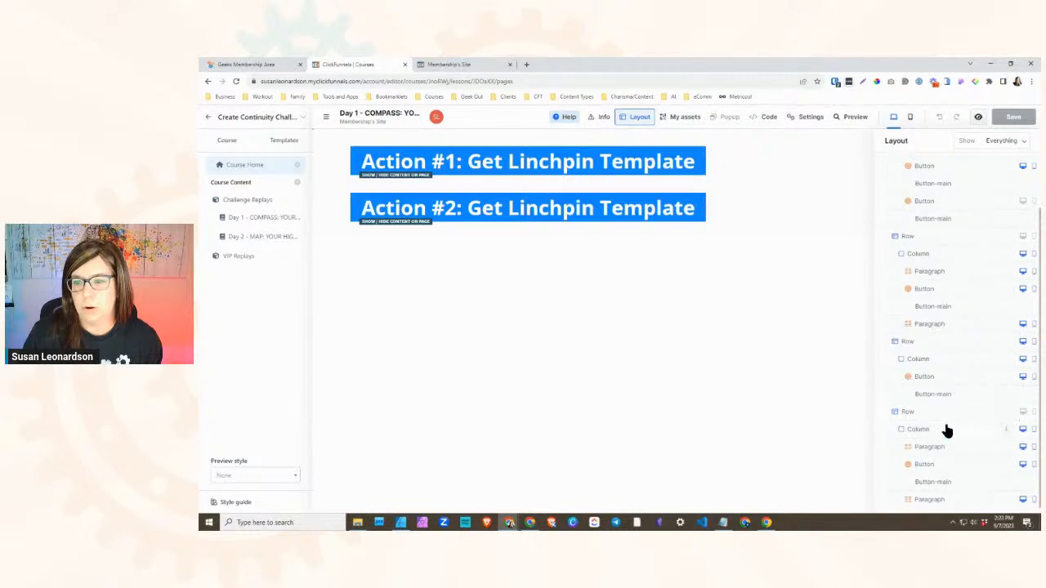
pyautogui.scroll(1, 964, 401)
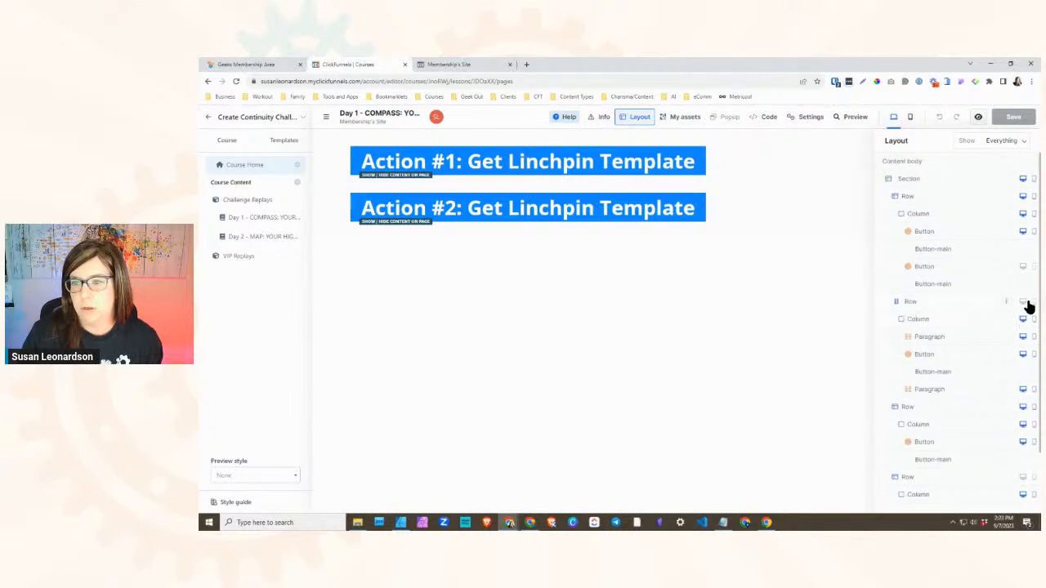
# - Reveal the hidden Action #1 content row and duplicate Action #1 button on desktop one at a time, hiding each again, and close the layout view
pyautogui.click(1022, 304)
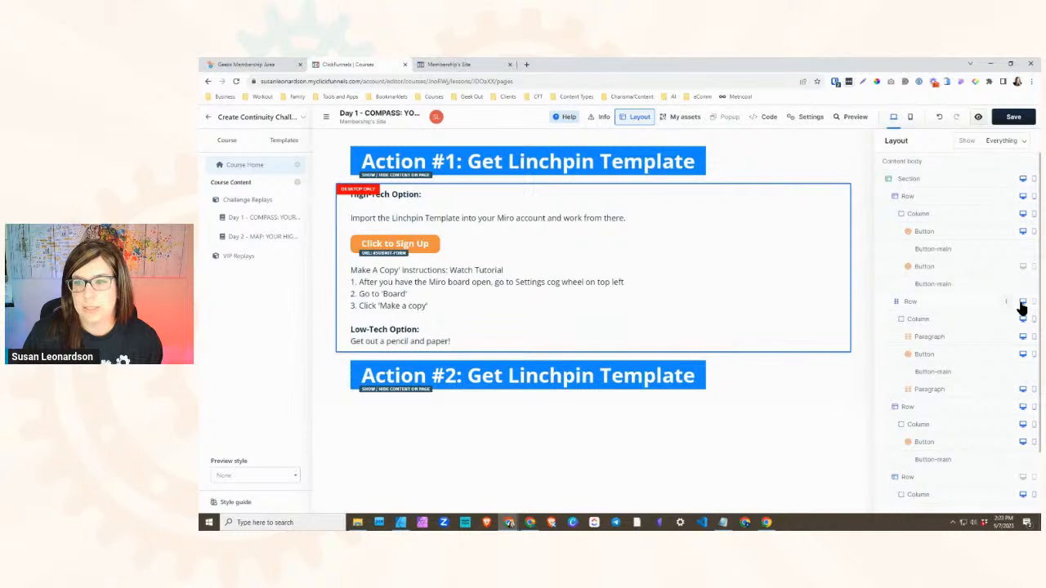
pyautogui.click(1021, 304)
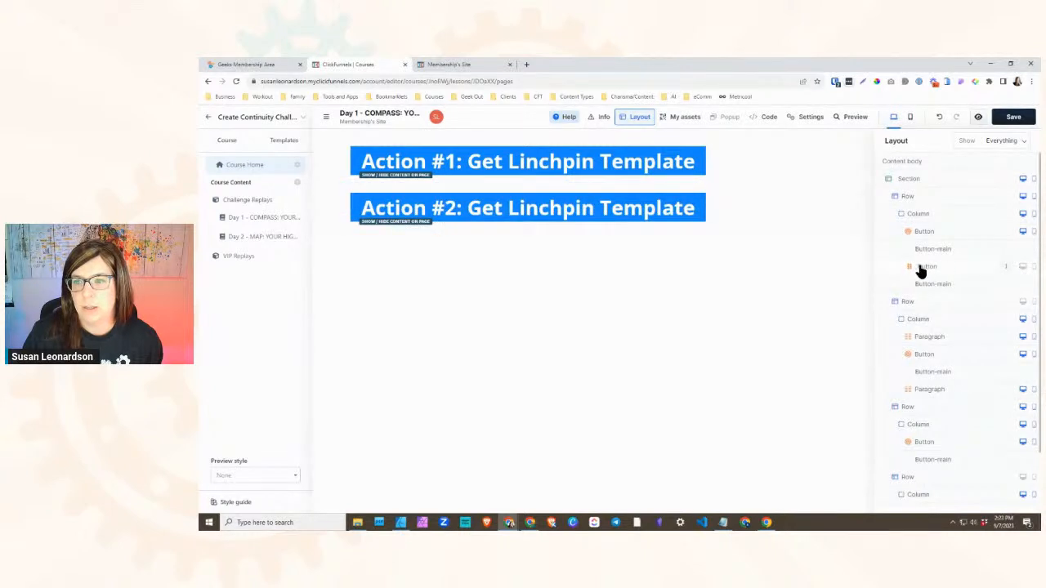
pyautogui.click(1022, 267)
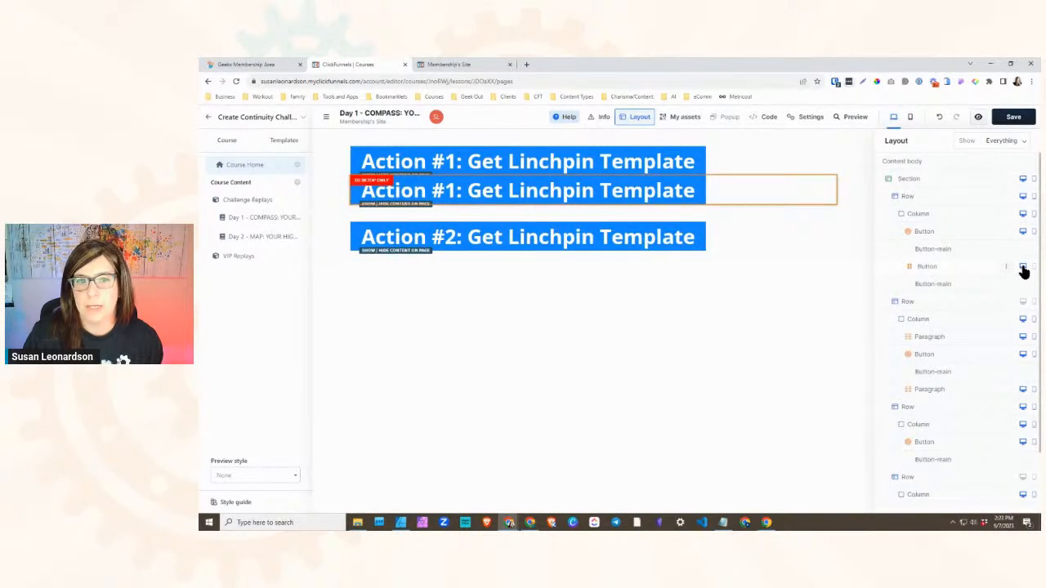
pyautogui.click(1023, 267)
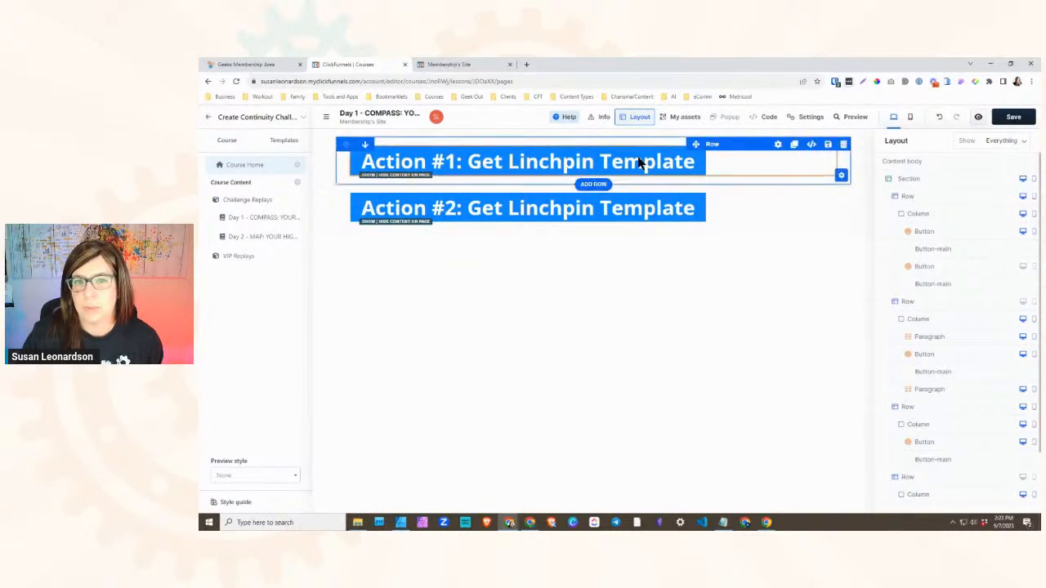
pyautogui.scroll(-2, 939, 327)
pyautogui.click(699, 266)
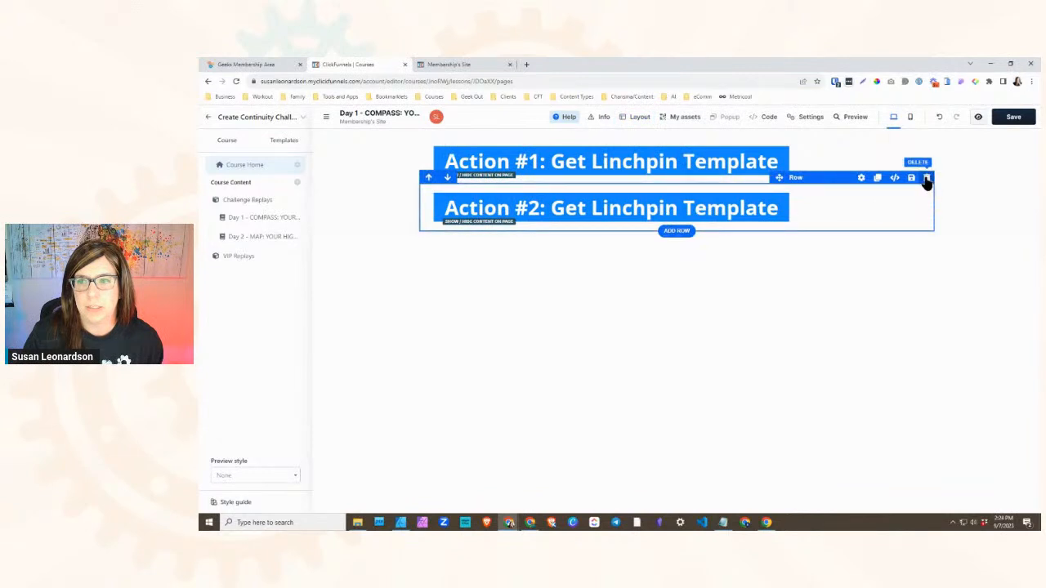
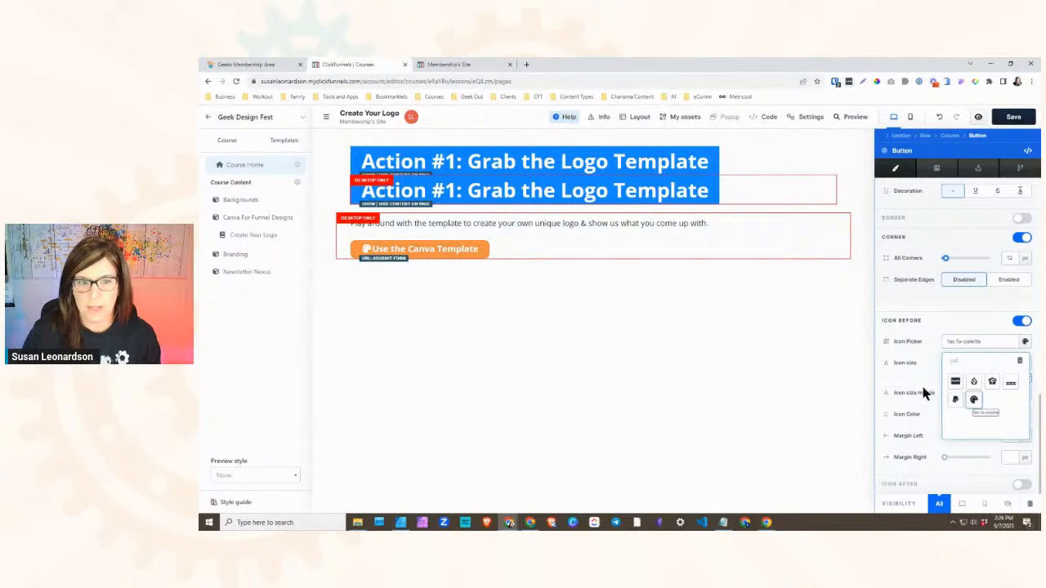
# - Set the palette icon's right margin on the Use the Canva Template button to 5 px and close the button settings
pyautogui.scroll(10, 952, 245)
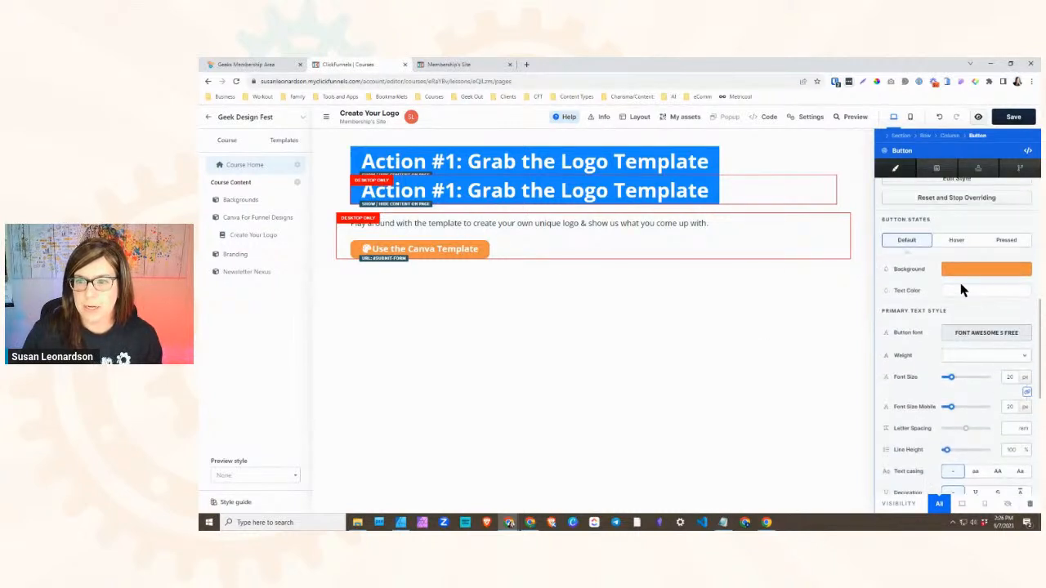
pyautogui.scroll(1, 963, 276)
pyautogui.click(947, 233)
pyautogui.scroll(-10, 940, 427)
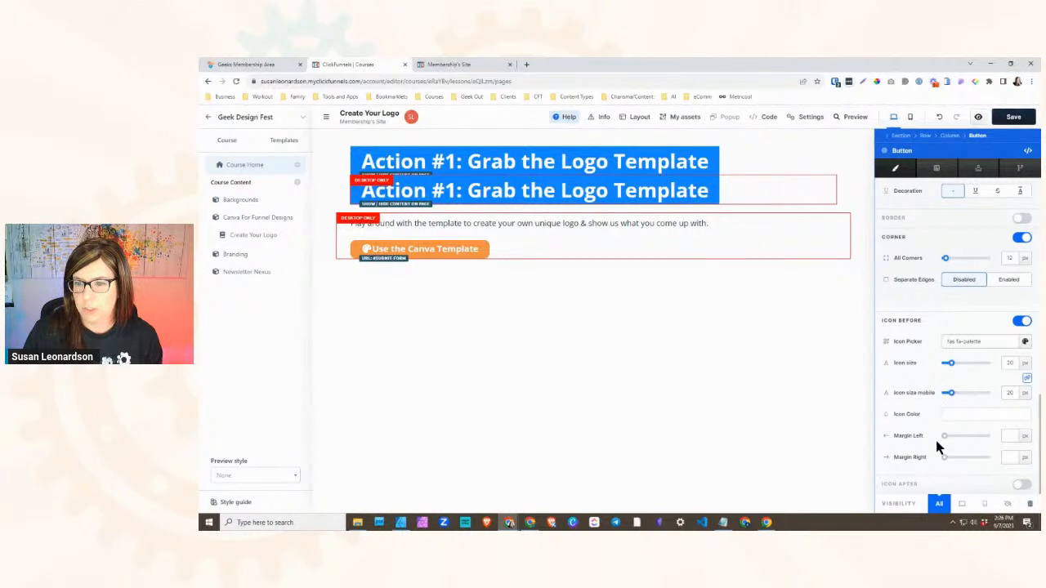
pyautogui.moveTo(946, 435); pyautogui.dragTo(946, 460)
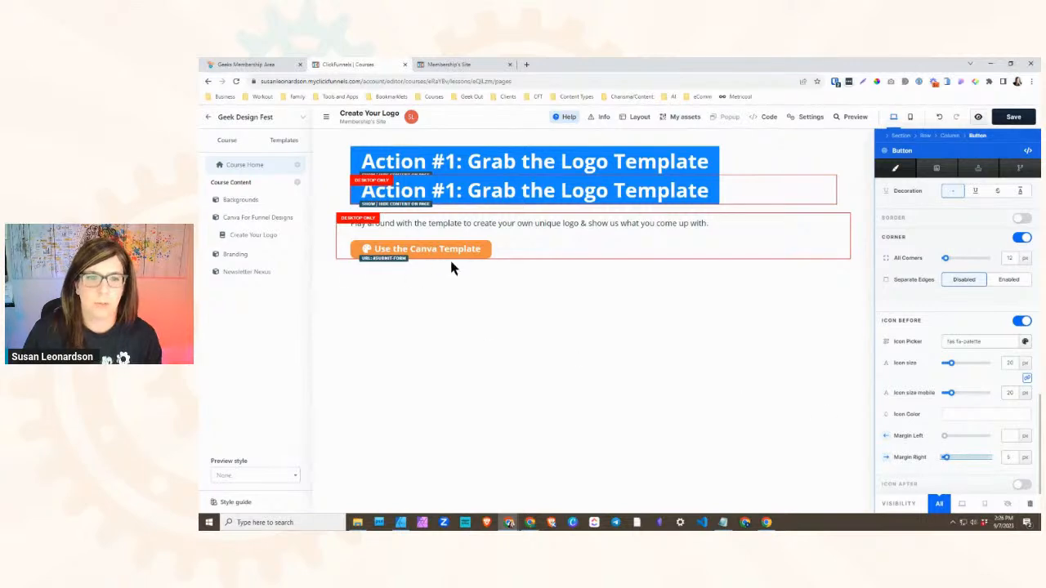
pyautogui.click(613, 271)
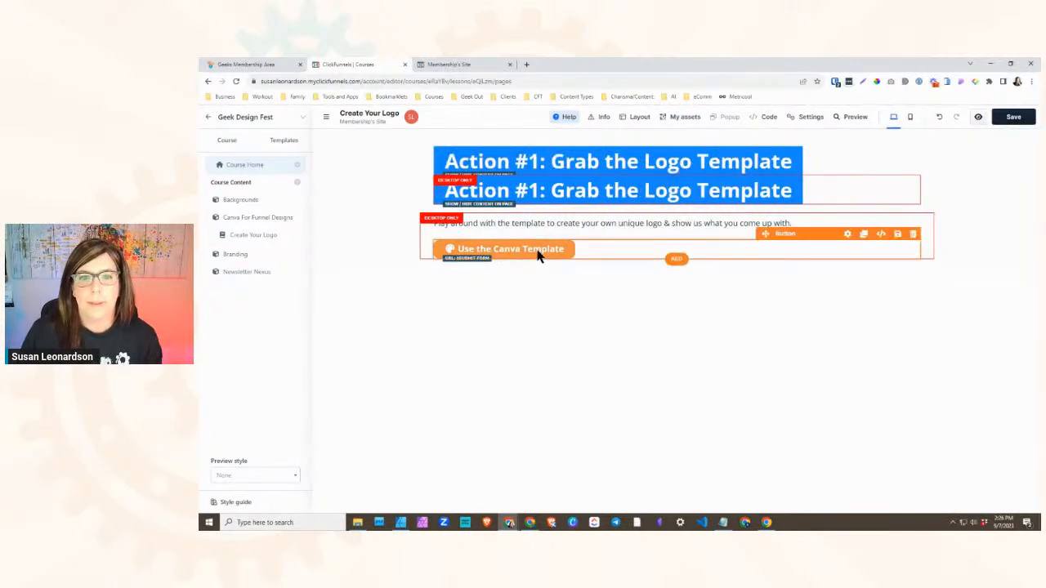
# - Set the Use the Canva Template button's click action to open a website URL, checking the original button in the Geeks Membership Area
pyautogui.click(539, 256)
pyautogui.click(253, 65)
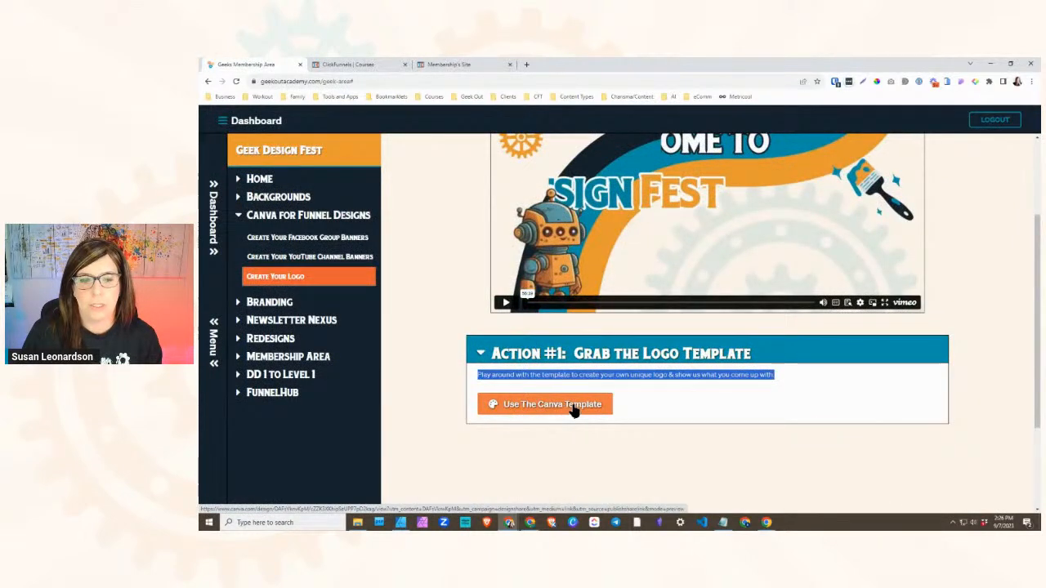
pyautogui.click(341, 66)
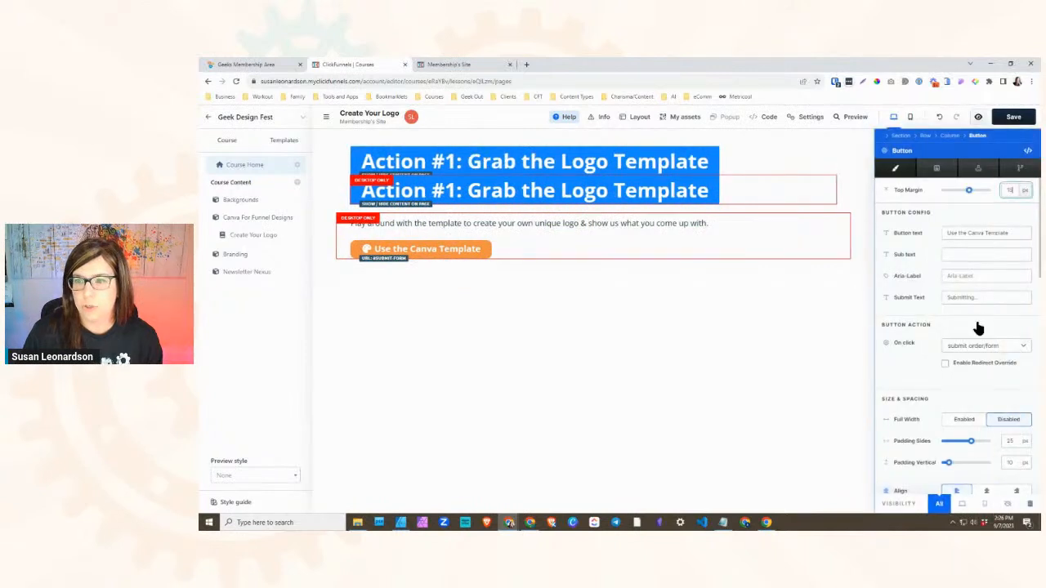
pyautogui.click(952, 346)
pyautogui.click(964, 243)
pyautogui.click(976, 362)
pyautogui.click(693, 301)
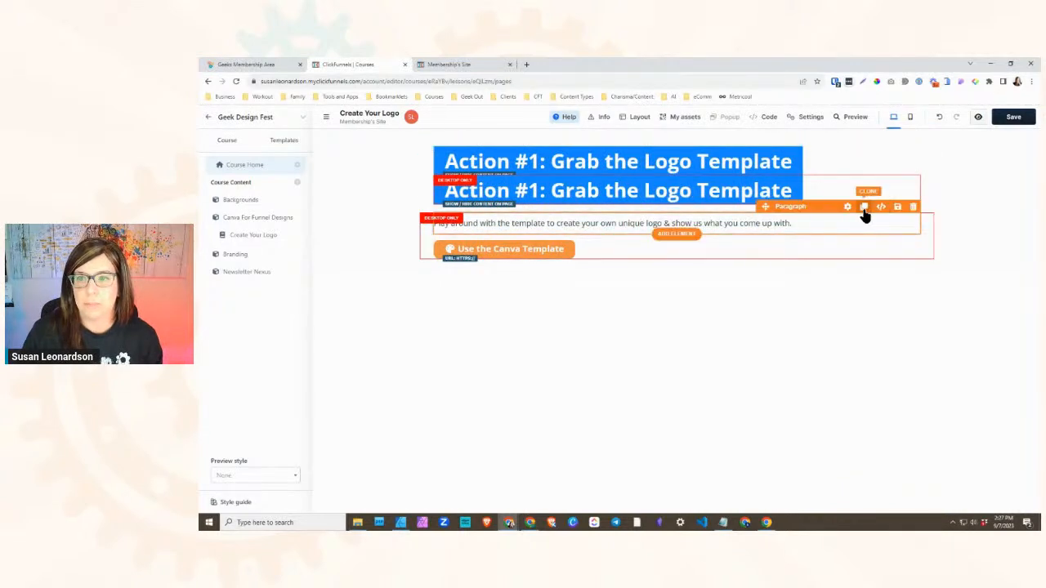
# - Hide the row with the template text and Canva button, hide the lower Action #1 button, and save the lesson
pyautogui.click(861, 206)
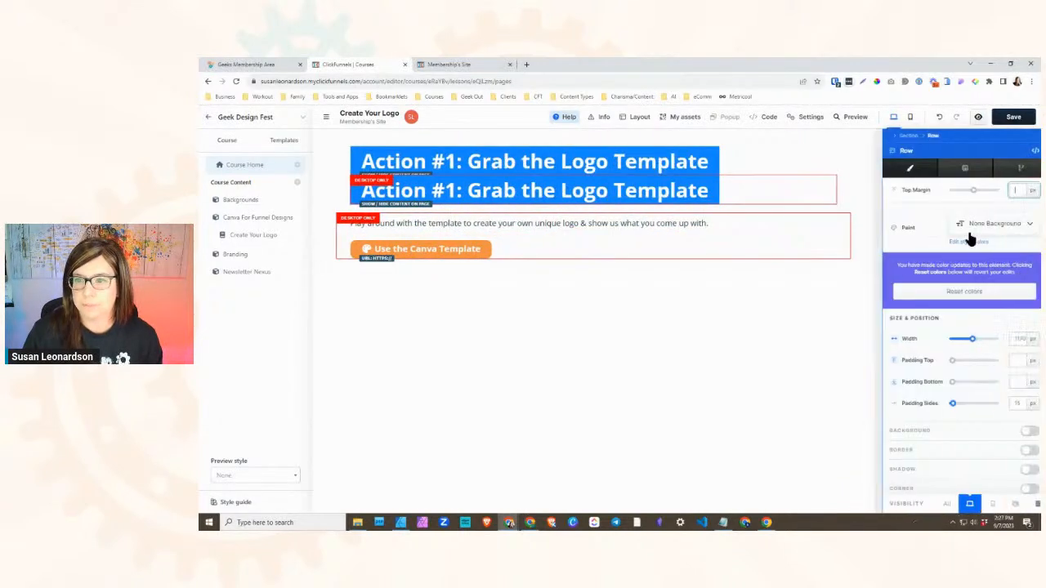
pyautogui.click(1010, 504)
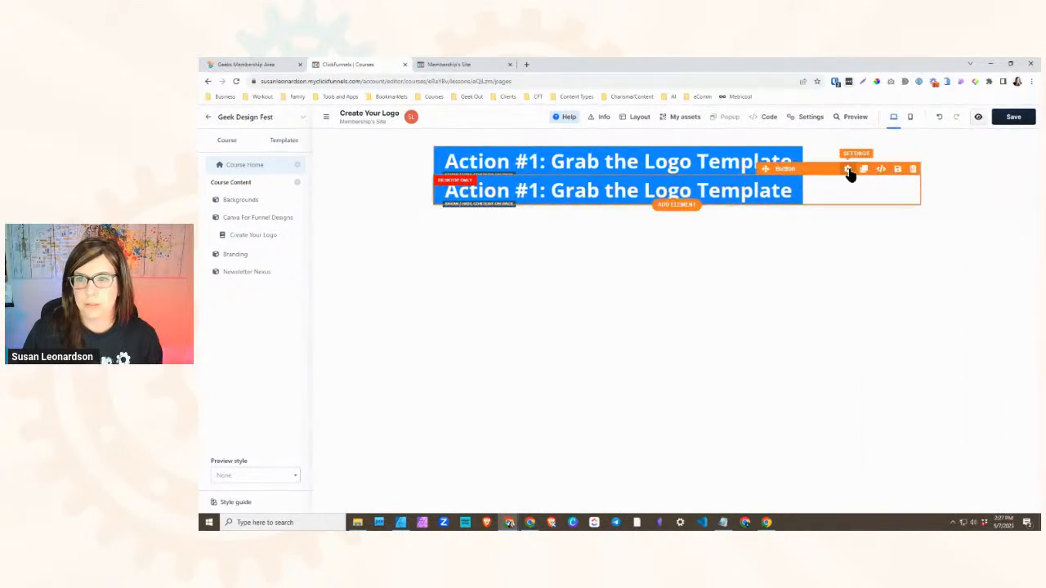
pyautogui.click(848, 169)
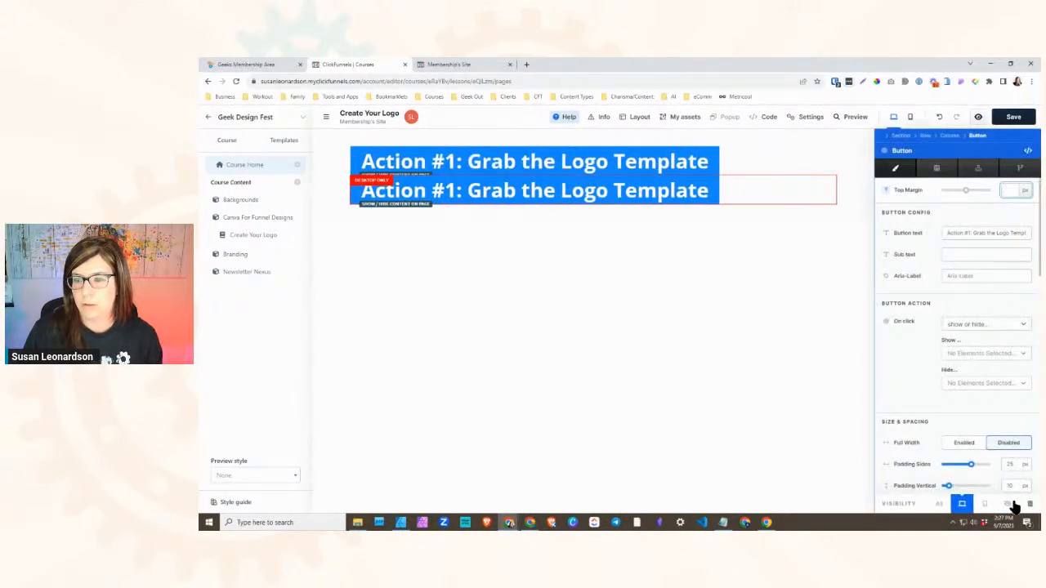
pyautogui.click(1008, 503)
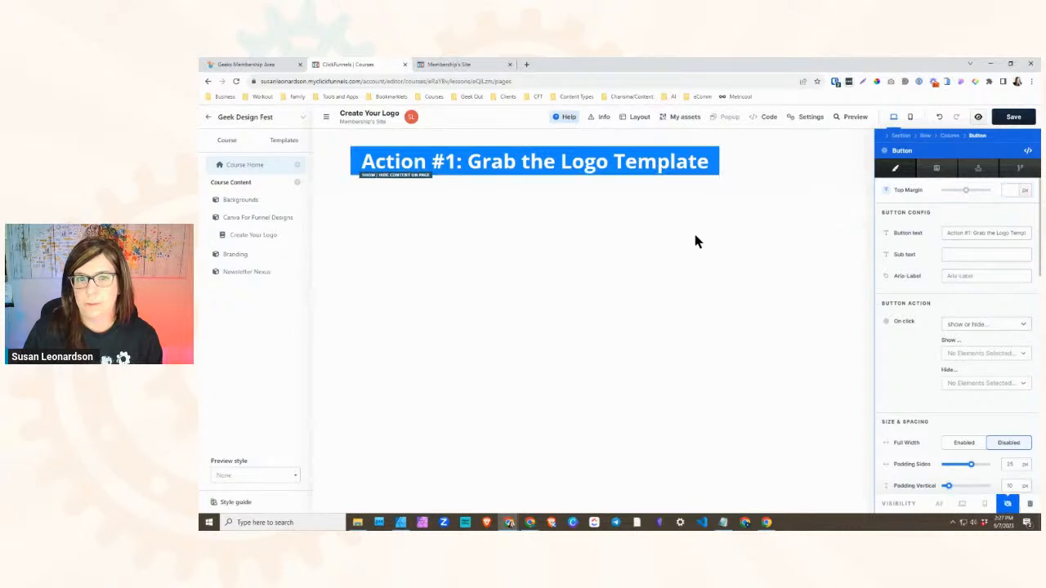
pyautogui.click(1014, 118)
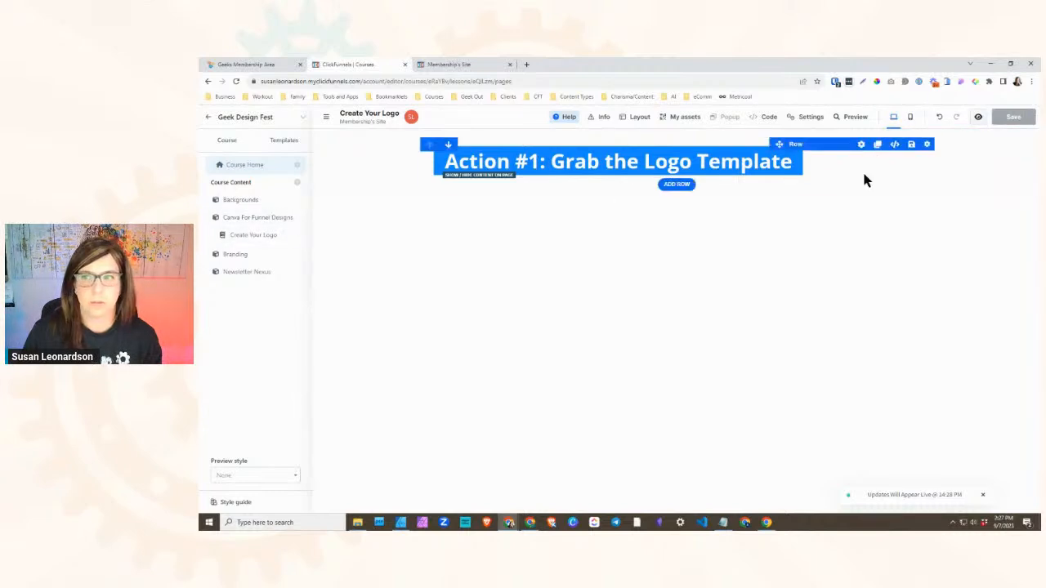
# - Open a preview of the Create Your Logo lesson and open the course's Default Lesson Page template in the editor
pyautogui.click(978, 119)
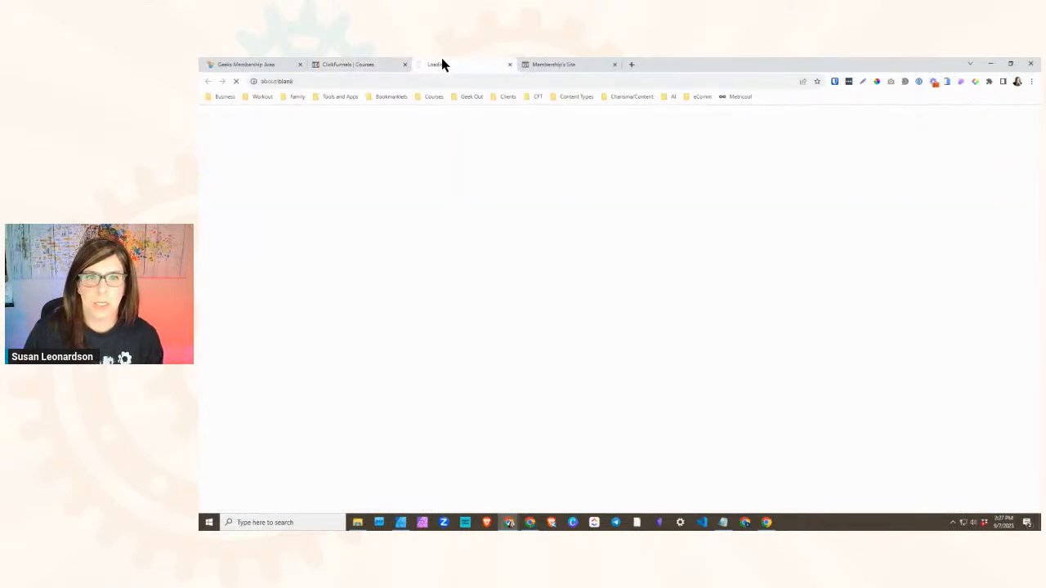
pyautogui.click(372, 69)
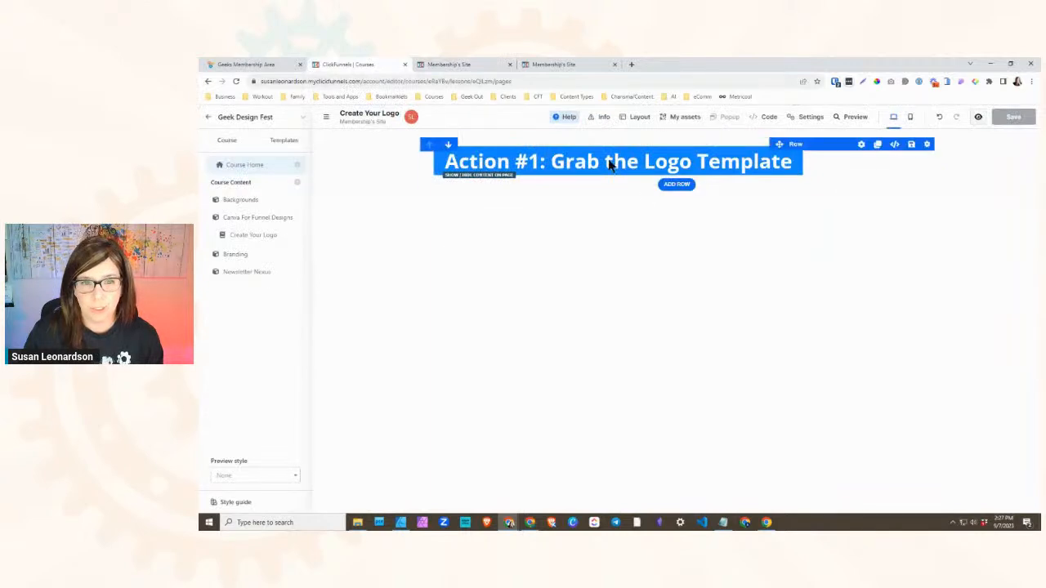
pyautogui.click(283, 145)
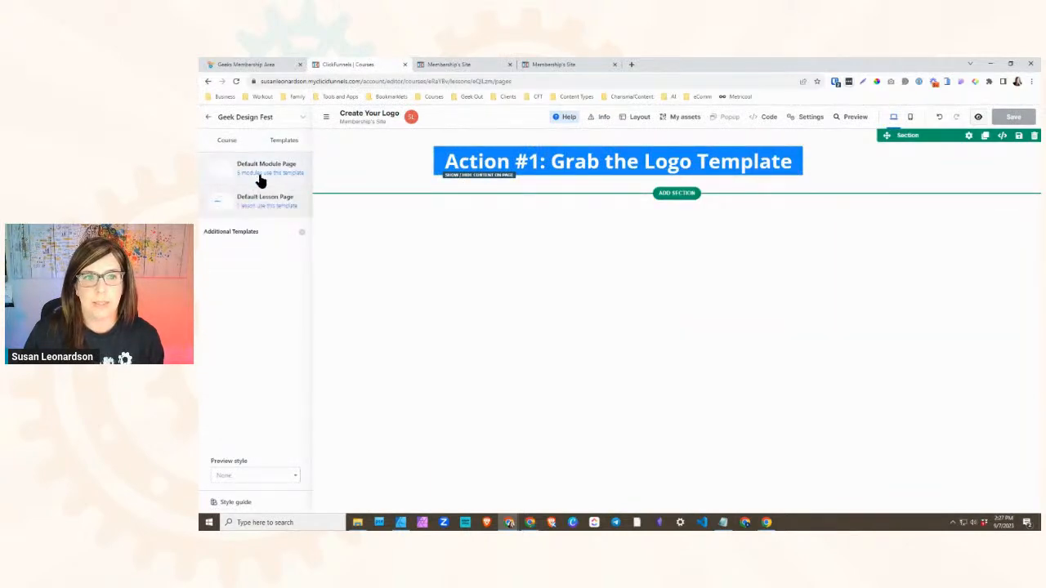
pyautogui.click(259, 201)
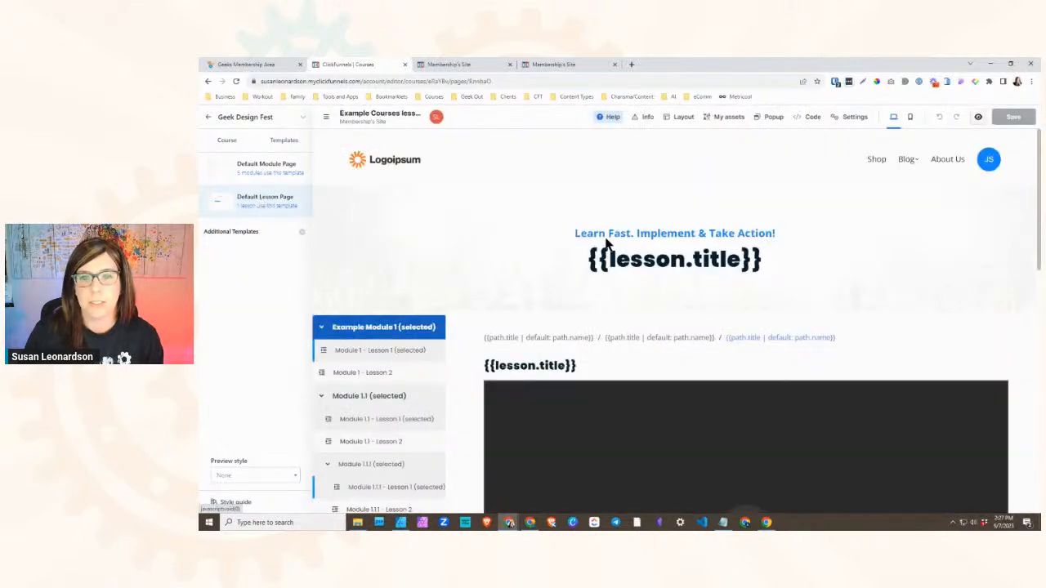
# - Compare the Default Lesson Page template's header and module navigation with the Create Your Logo preview
pyautogui.scroll(-2, 531, 327)
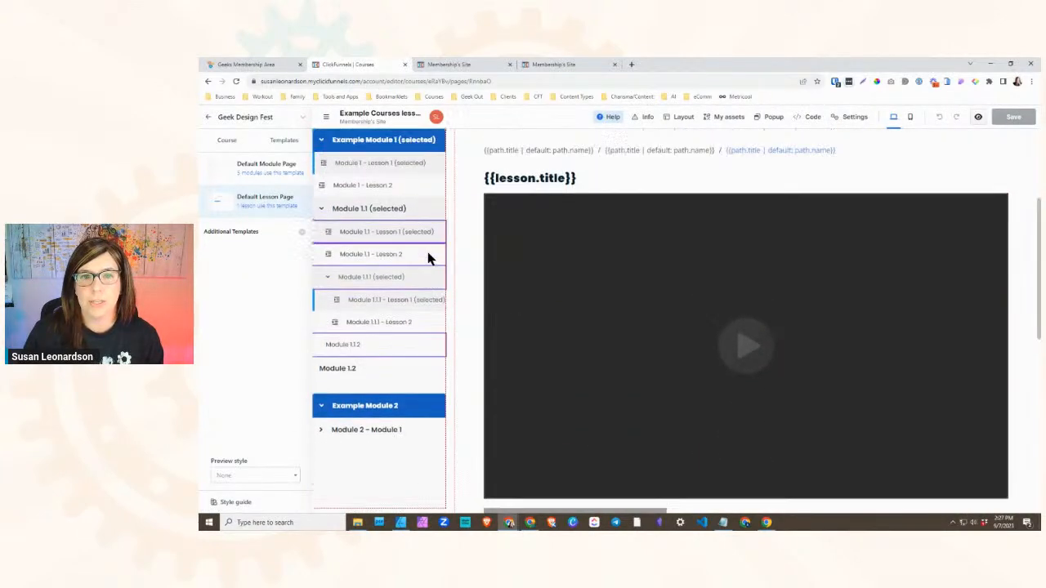
pyautogui.scroll(3, 427, 256)
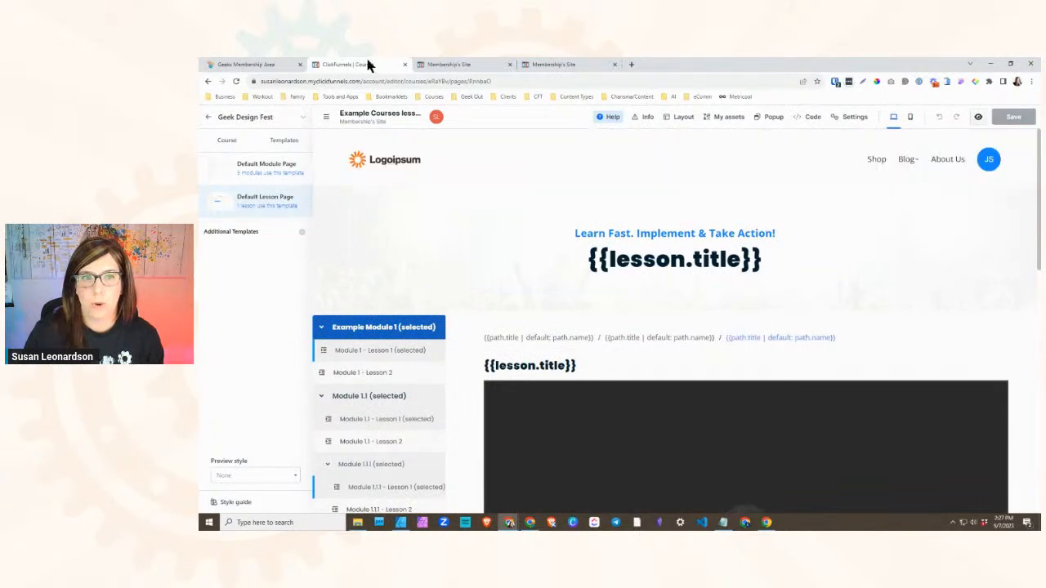
pyautogui.click(442, 66)
pyautogui.scroll(-1, 346, 413)
pyautogui.scroll(1, 287, 306)
pyautogui.scroll(-2, 281, 408)
pyautogui.scroll(1, 256, 325)
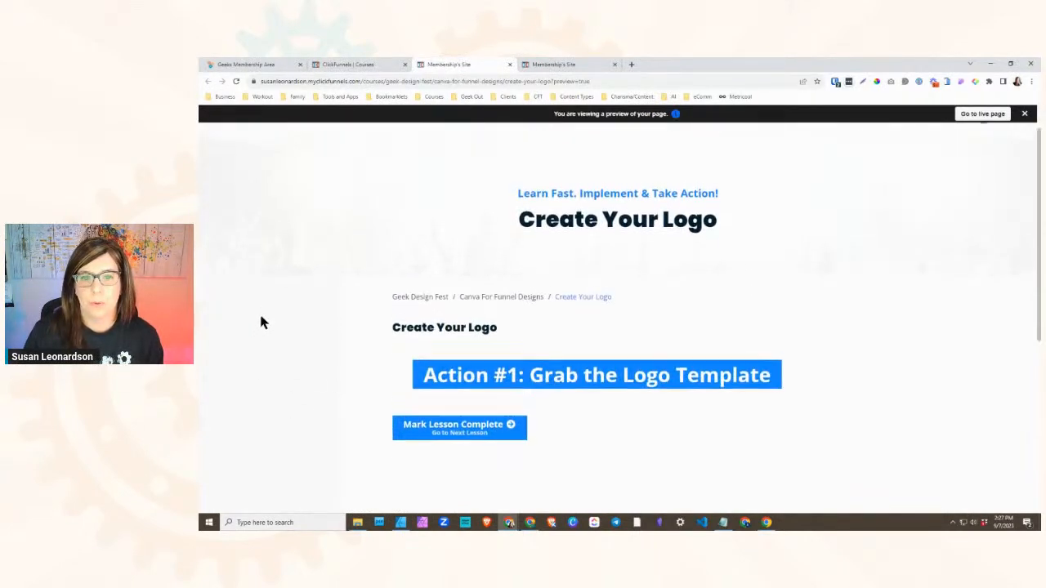
pyautogui.scroll(-2, 257, 325)
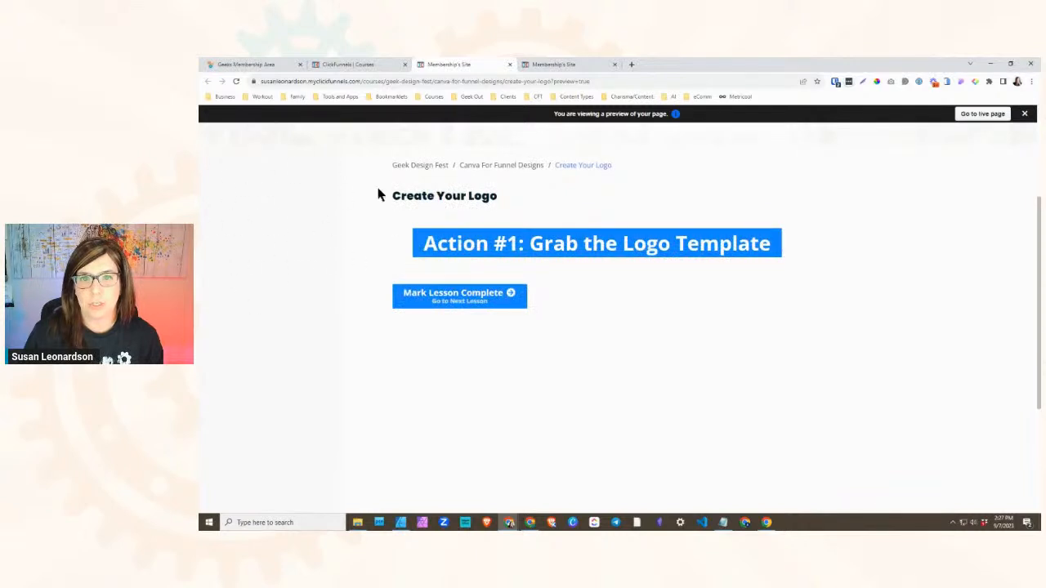
# - Examine the template's video, dynamic content placeholder and Mark Lesson Complete button, and match its breadcrumbs and titles to the lesson preview
pyautogui.click(343, 63)
pyautogui.scroll(-2, 483, 200)
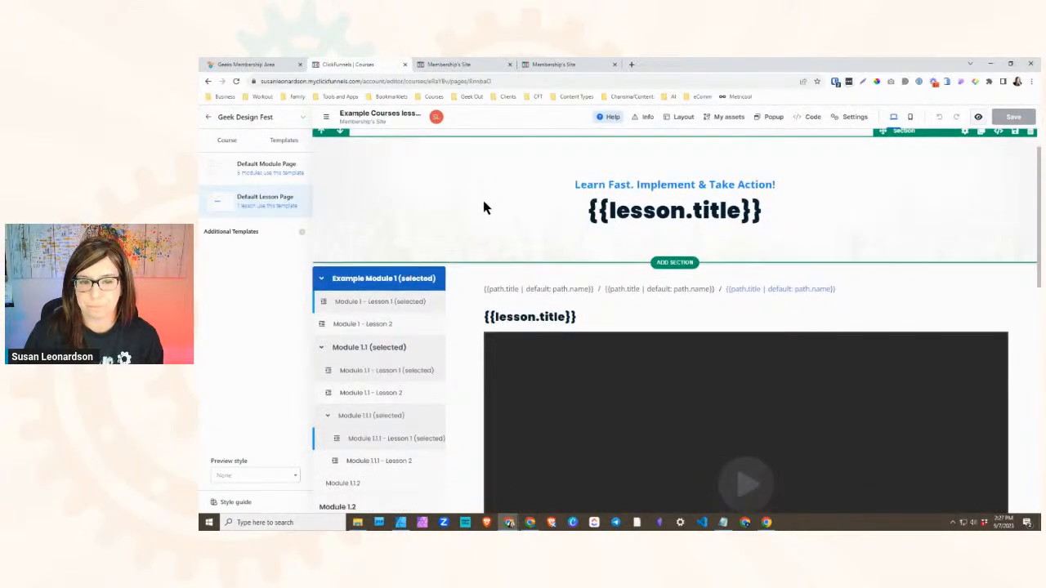
pyautogui.scroll(-1, 448, 282)
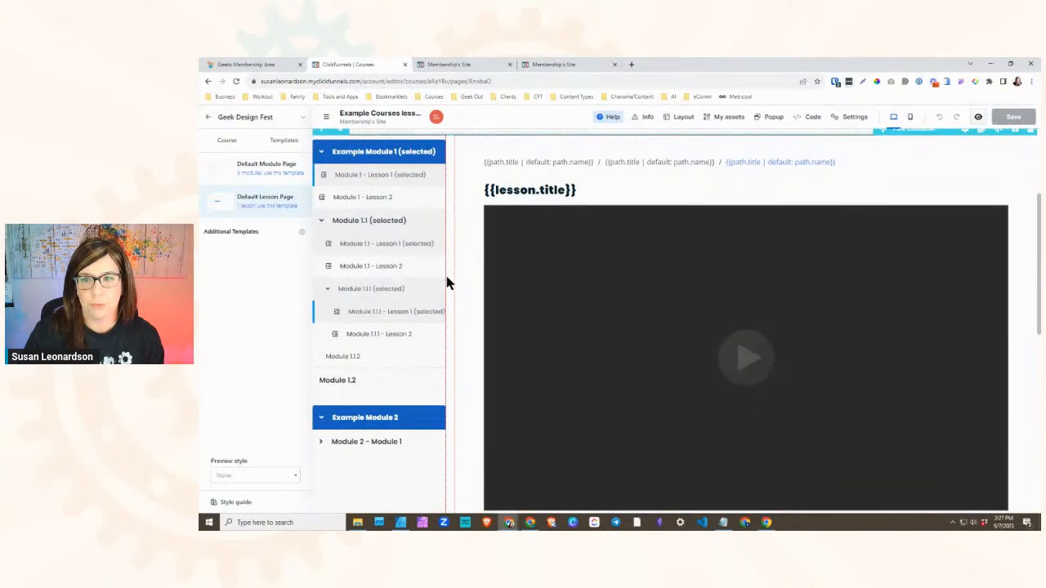
pyautogui.scroll(1, 447, 280)
pyautogui.scroll(-2, 561, 210)
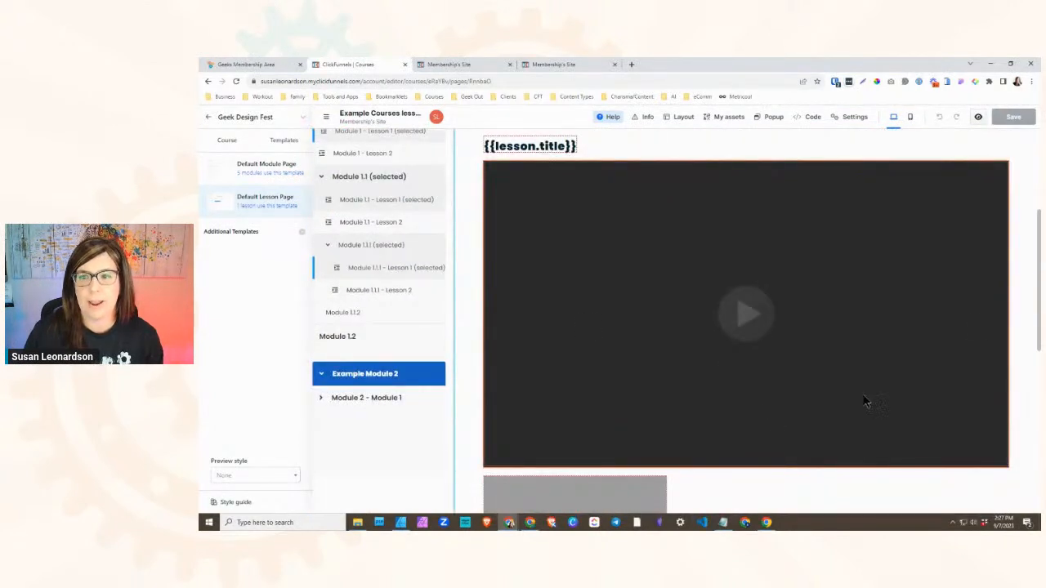
pyautogui.scroll(-4, 581, 376)
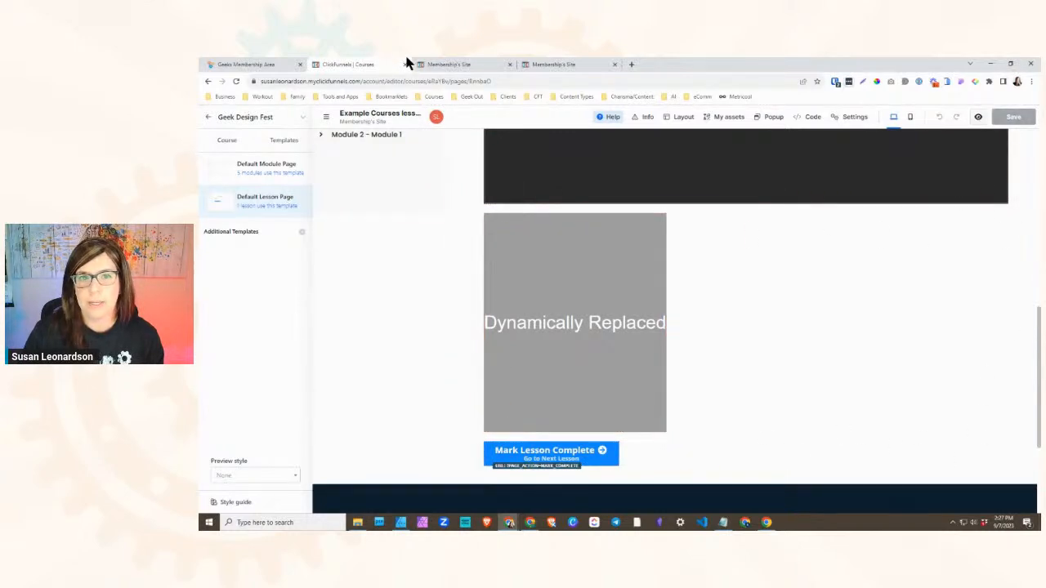
pyautogui.click(453, 67)
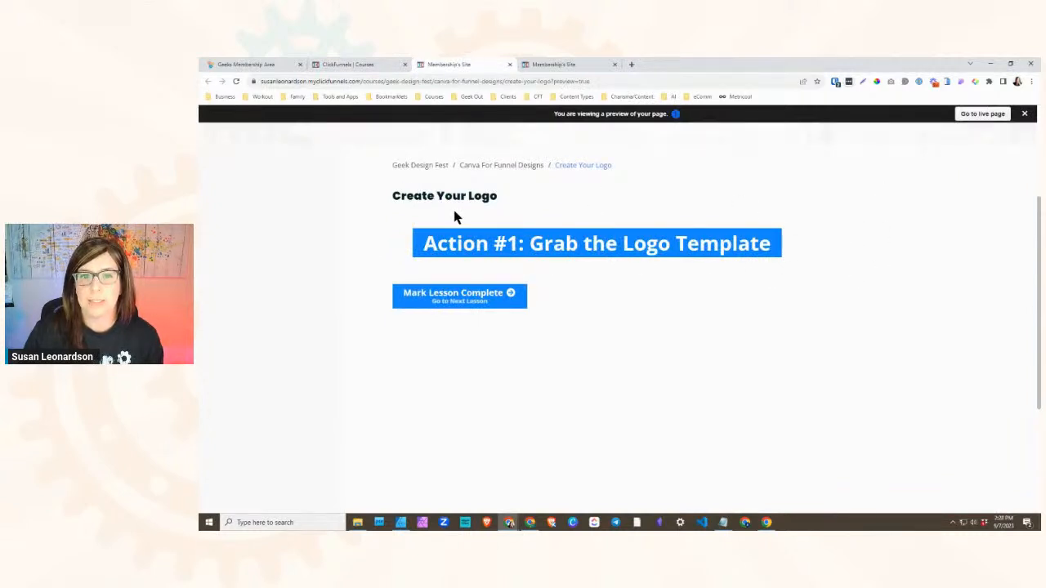
pyautogui.moveTo(392, 161); pyautogui.dragTo(496, 199)
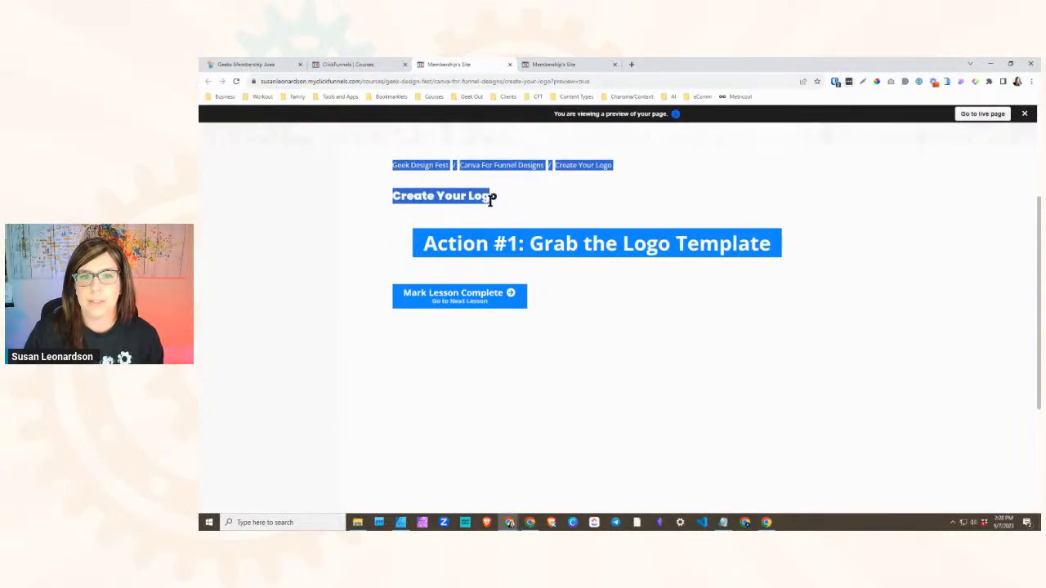
pyautogui.scroll(3, 549, 275)
pyautogui.tripleClick(570, 263)
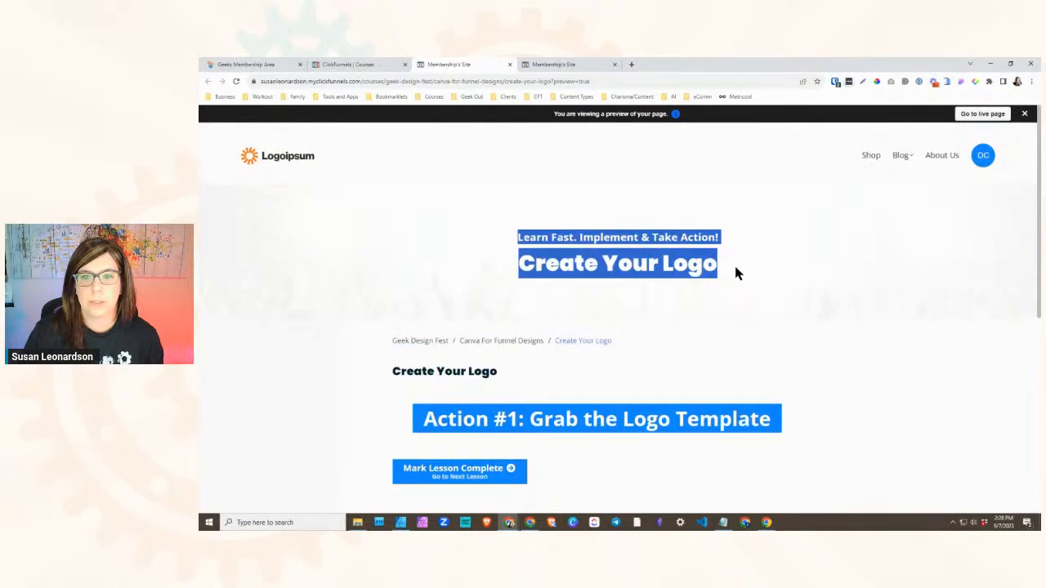
pyautogui.moveTo(716, 263); pyautogui.dragTo(516, 242)
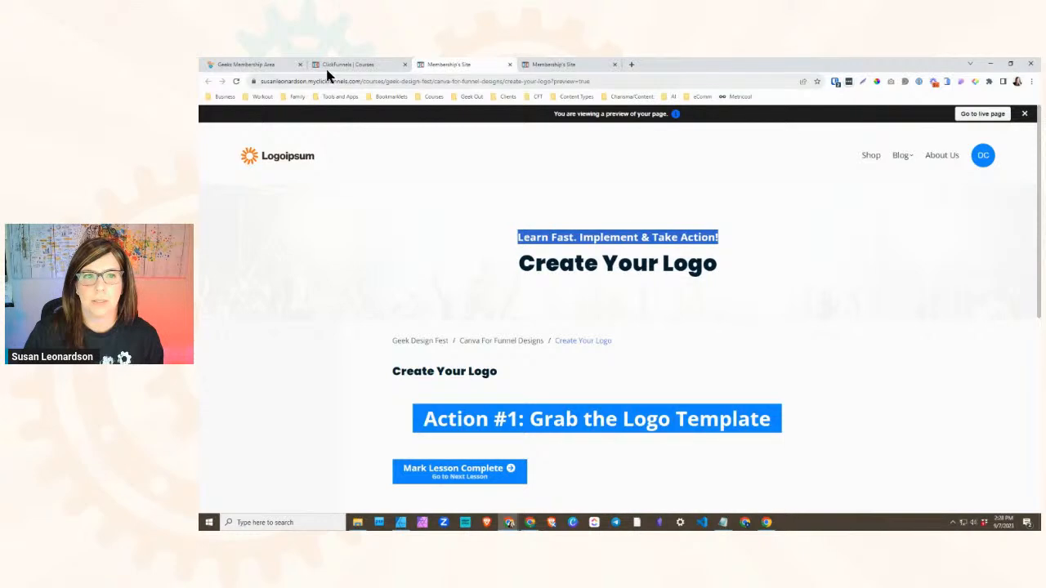
# - Delete the "Learn Fast. Implement & Take Action!" subheadline from the Default Lesson Page template and save the template
pyautogui.click(353, 65)
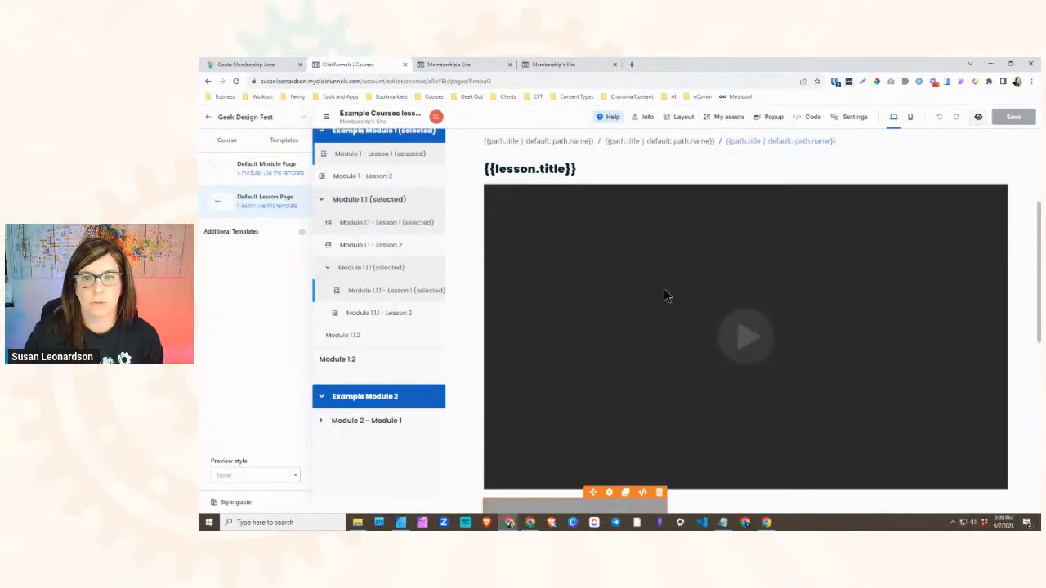
pyautogui.scroll(5, 664, 290)
pyautogui.doubleClick(624, 234)
pyautogui.click(888, 241)
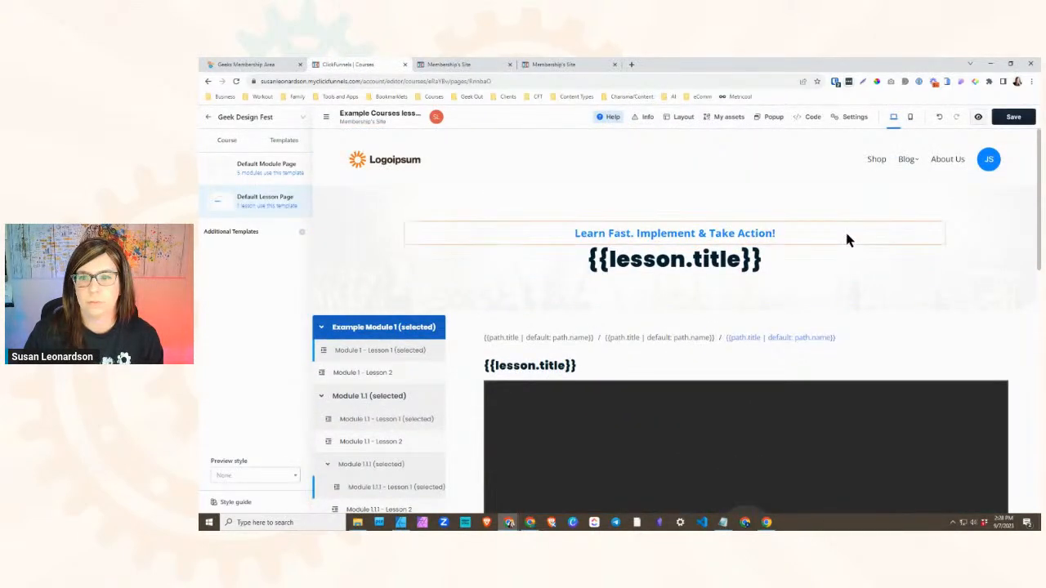
pyautogui.click(937, 213)
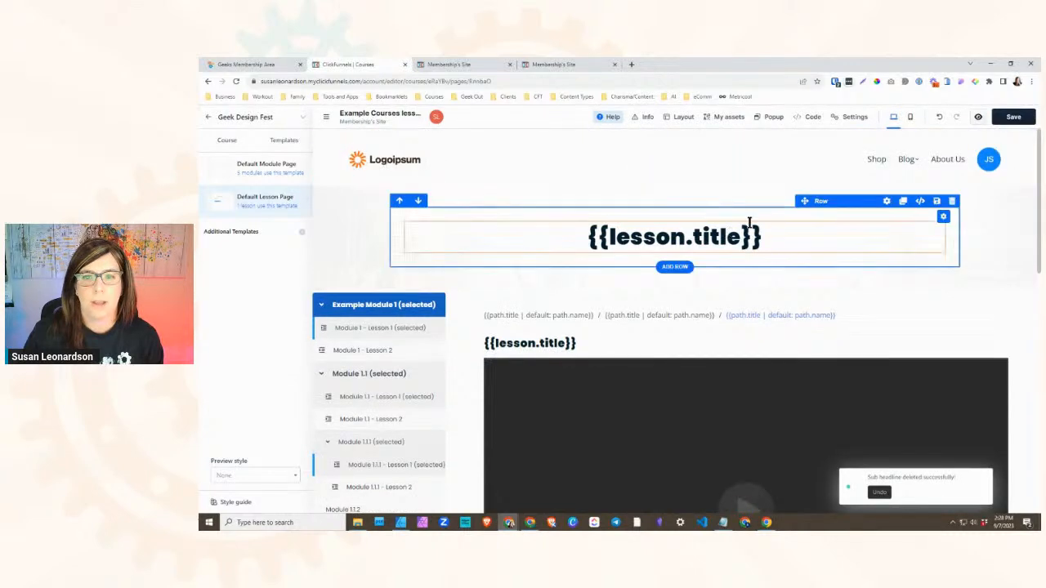
pyautogui.click(444, 65)
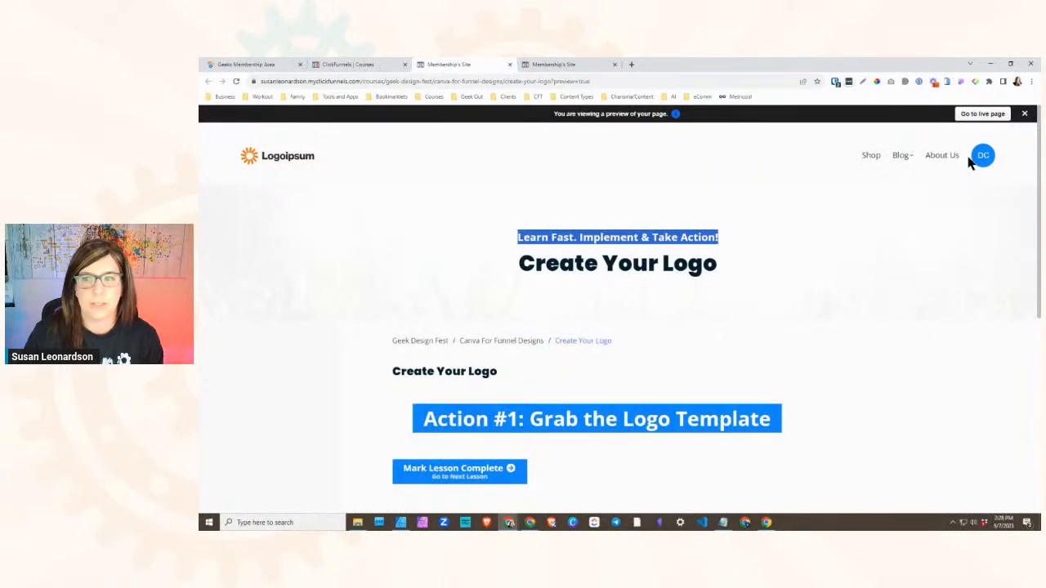
pyautogui.click(347, 64)
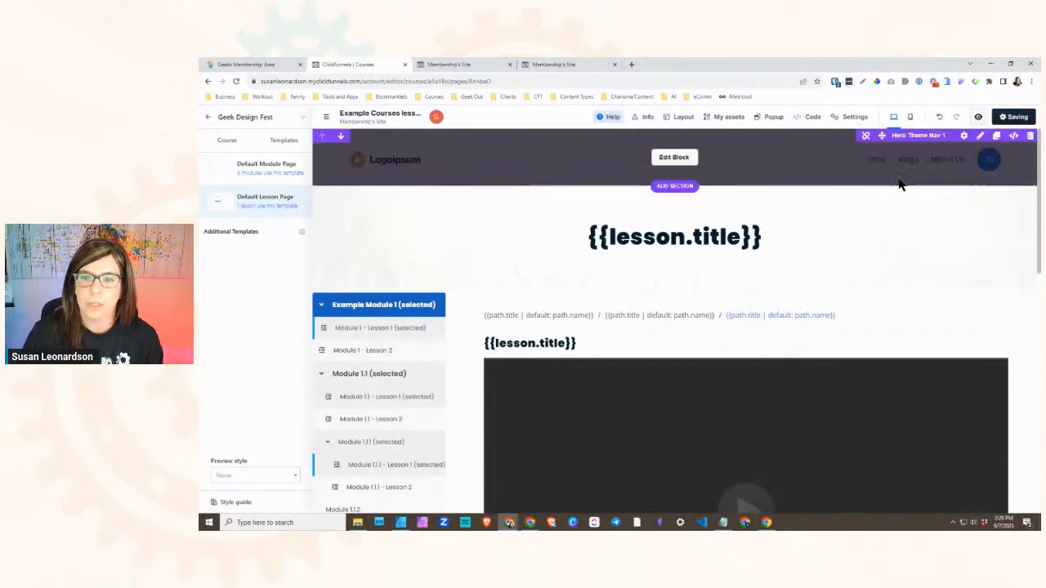
# - Check the template's module navigation sidebar against the sidebar area in the Create Your Logo preview
pyautogui.scroll(-1, 576, 245)
pyautogui.scroll(-2, 555, 252)
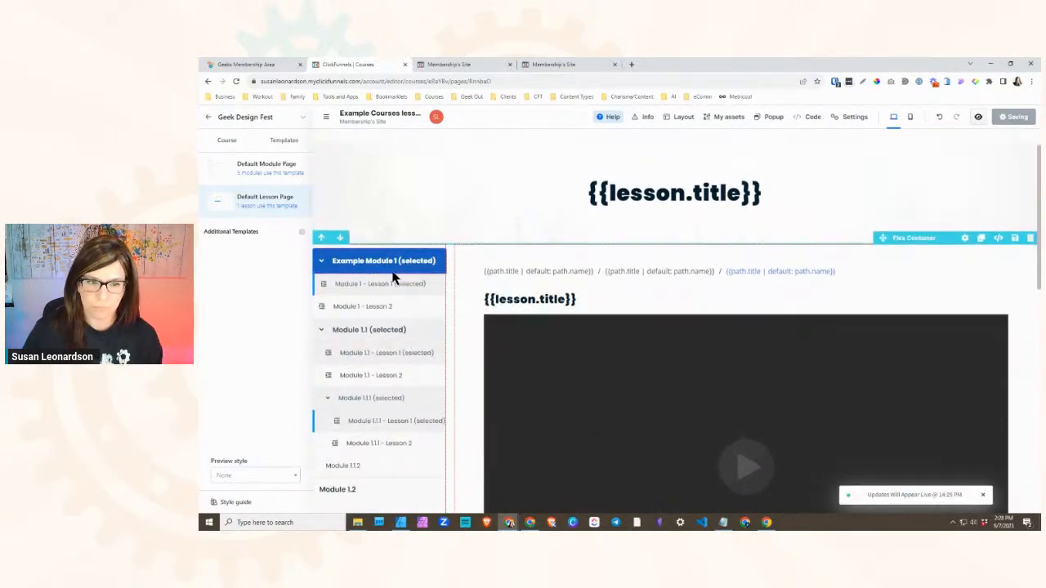
pyautogui.click(451, 67)
pyautogui.scroll(-4, 255, 343)
pyautogui.scroll(3, 286, 294)
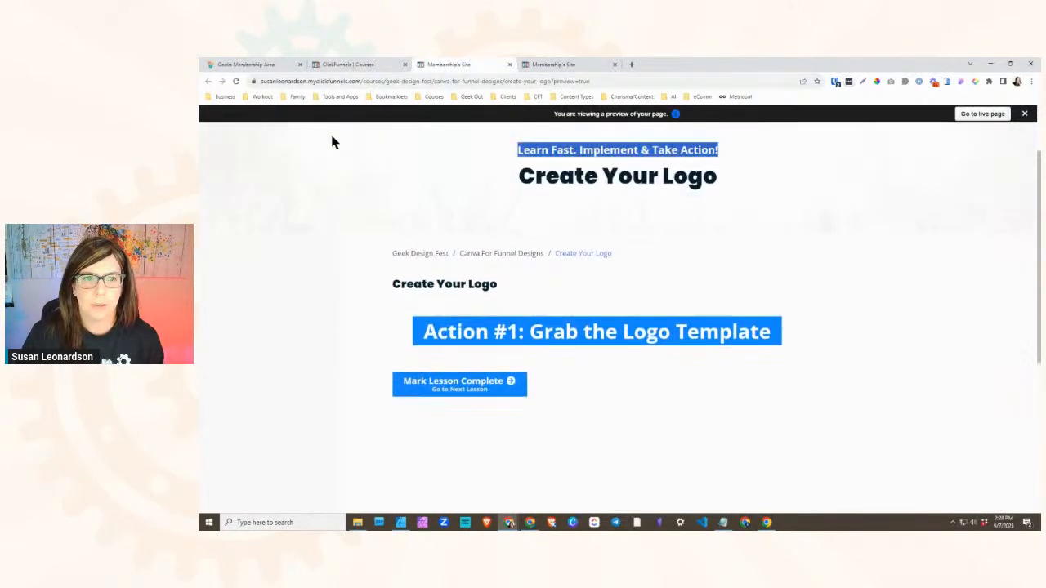
# - Publish the Canva For Funnel Designs module immediately without enrolling existing students, and publish its Create Your Logo lesson
pyautogui.click(340, 69)
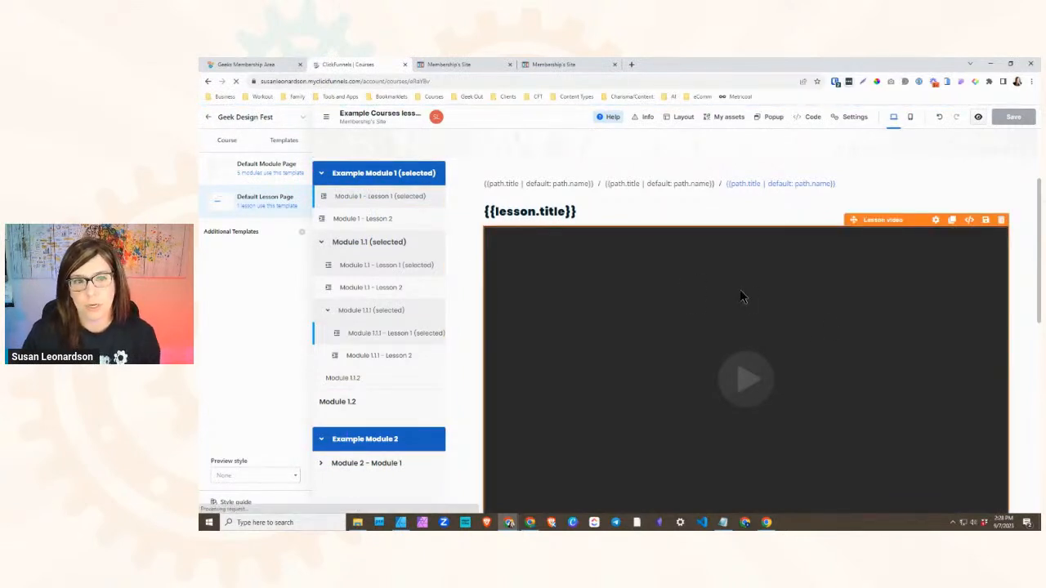
pyautogui.scroll(-1, 839, 335)
pyautogui.scroll(-1, 839, 335)
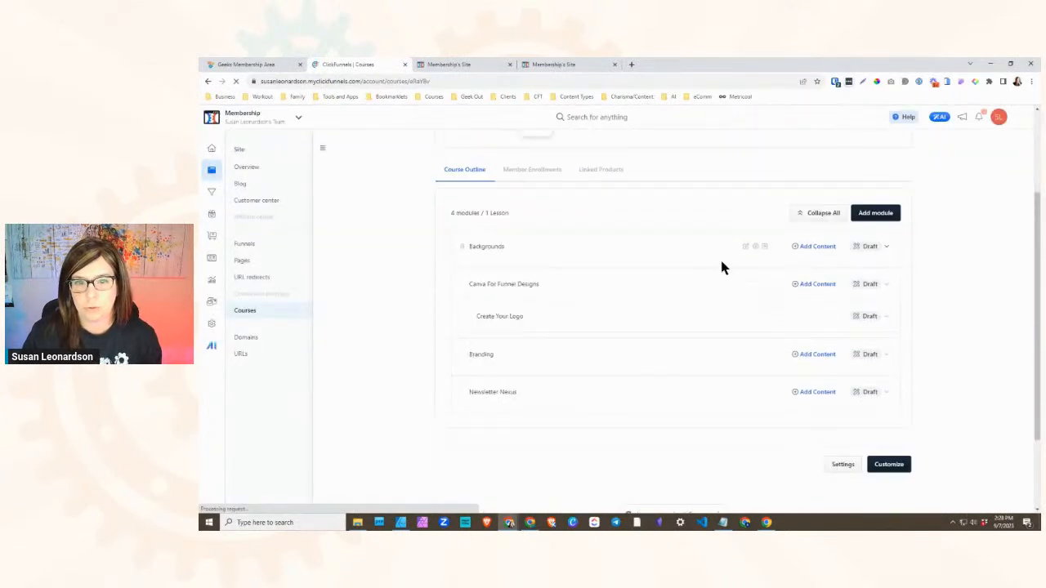
pyautogui.click(881, 285)
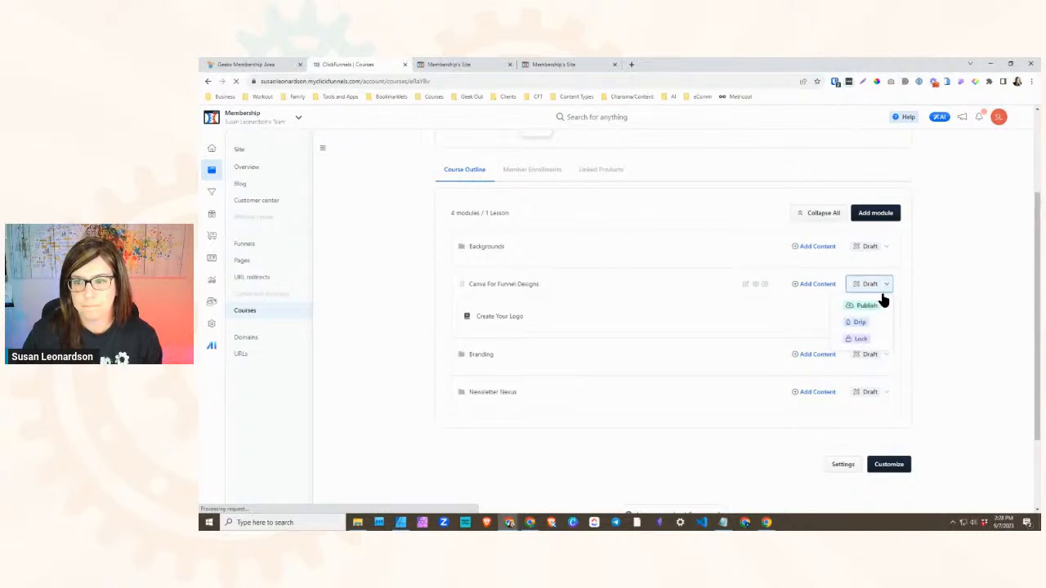
pyautogui.click(868, 304)
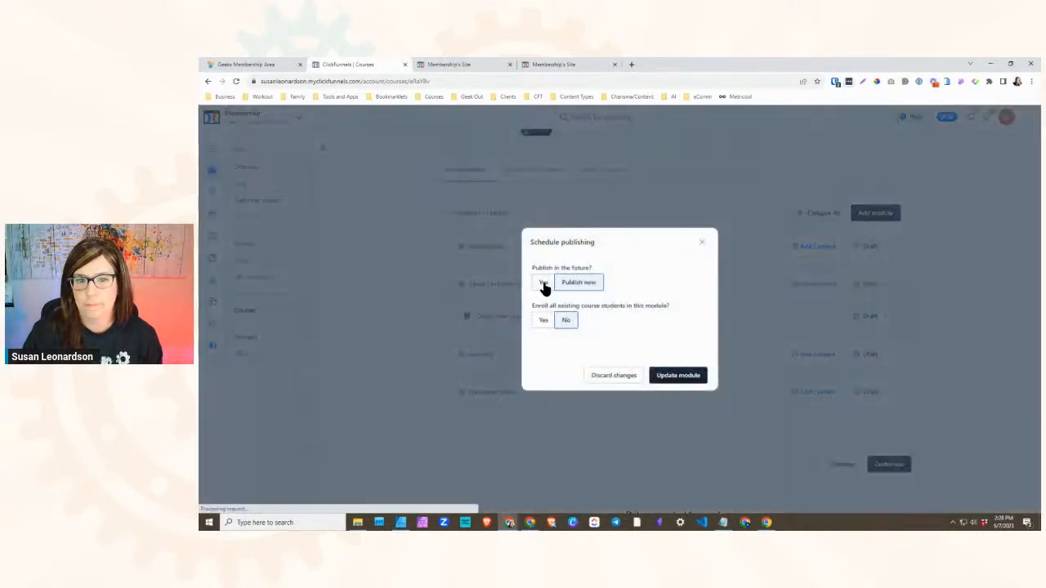
pyautogui.click(543, 286)
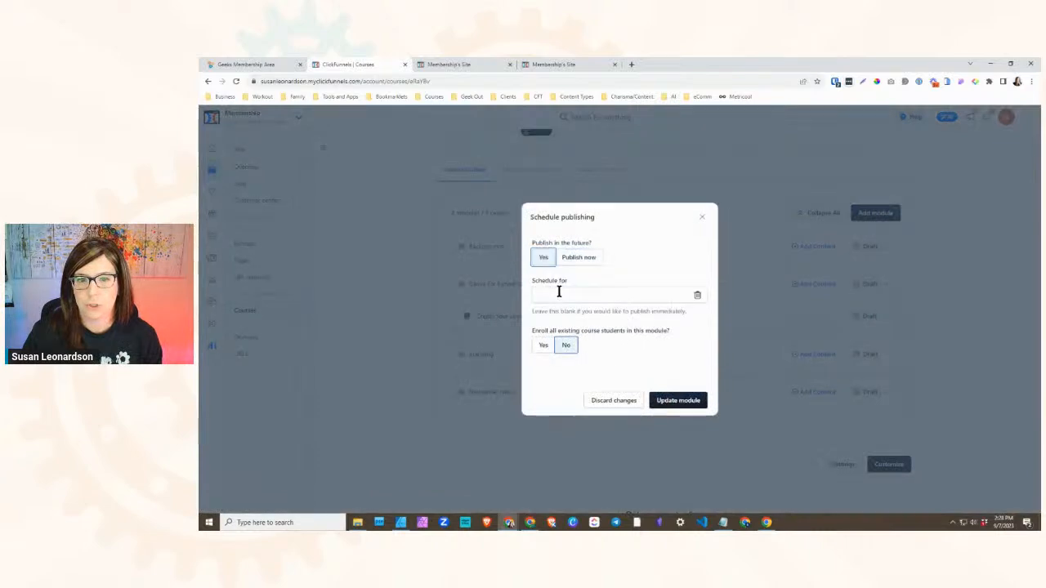
pyautogui.click(575, 258)
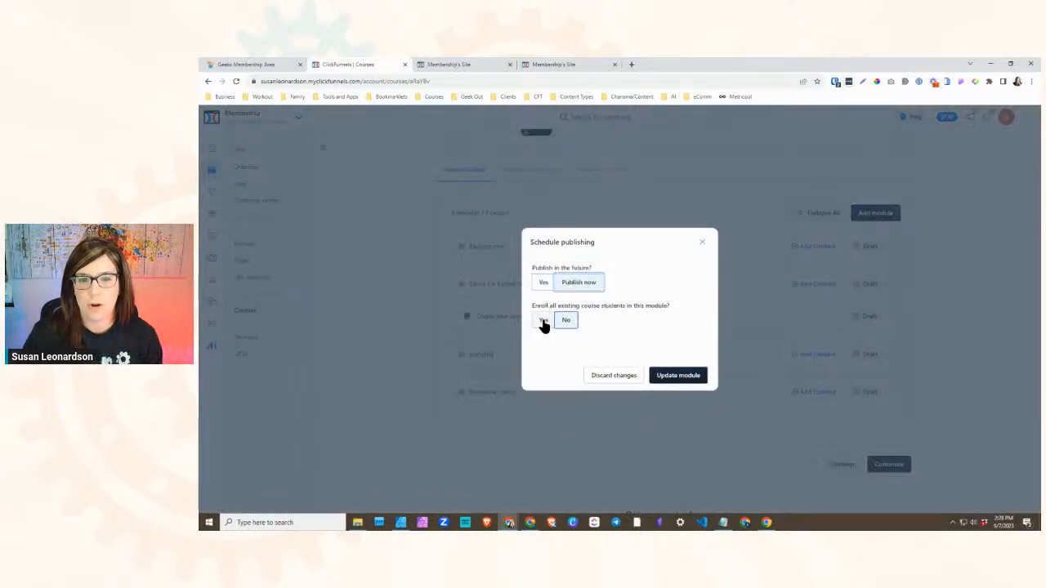
pyautogui.click(695, 379)
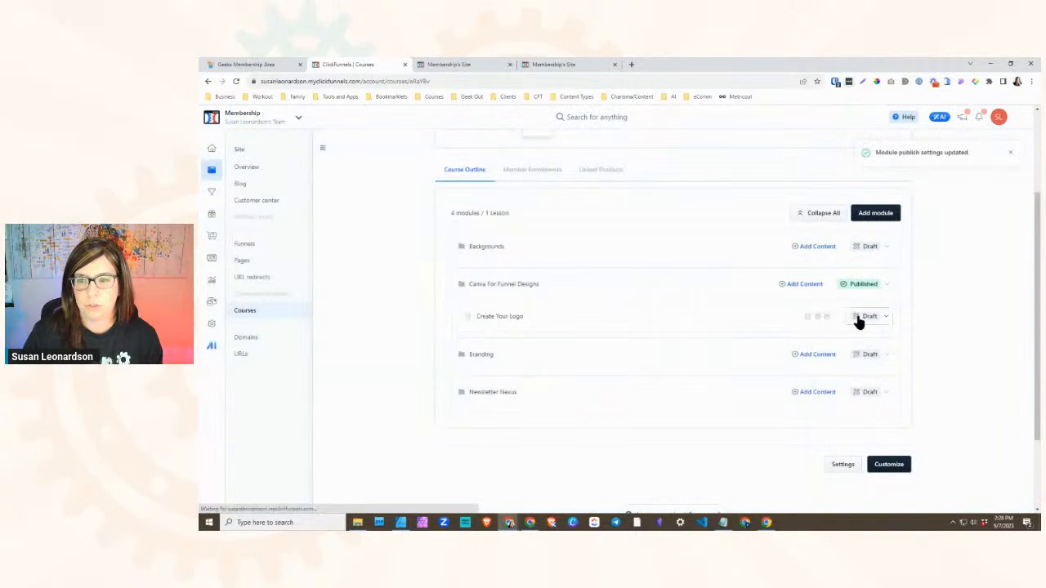
pyautogui.click(884, 319)
pyautogui.click(861, 338)
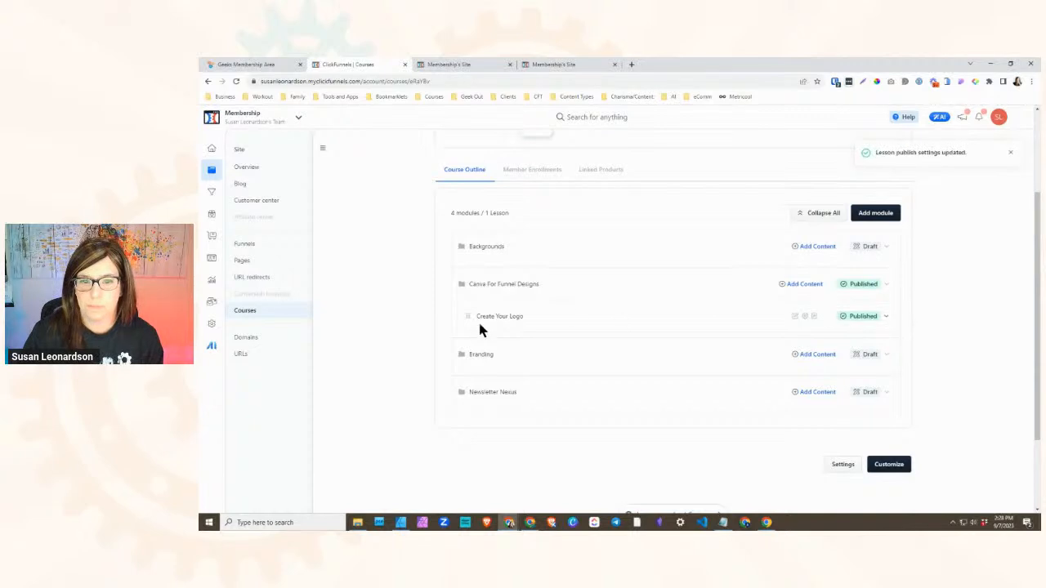
# - Reload the Create Your Logo lesson page to check its module sidebar, and compare with the Branding module's lessons in the original membership area
pyautogui.click(472, 64)
pyautogui.click(236, 82)
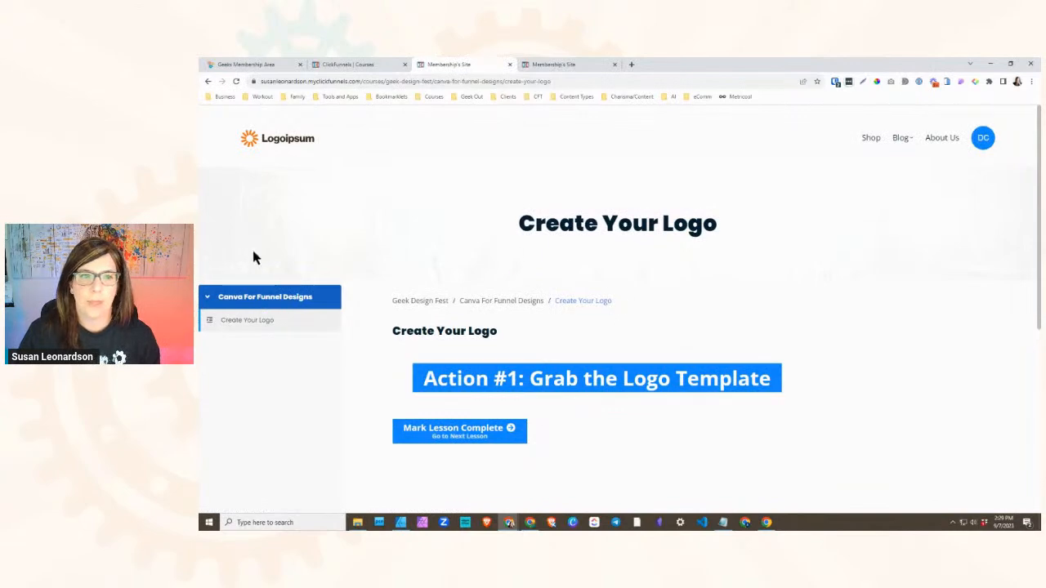
pyautogui.click(269, 65)
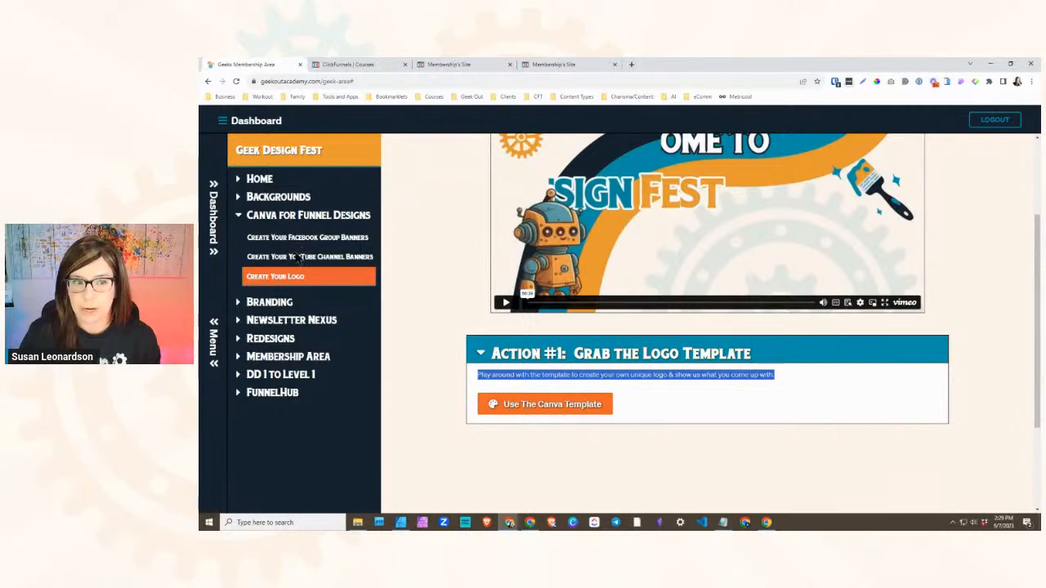
pyautogui.click(273, 304)
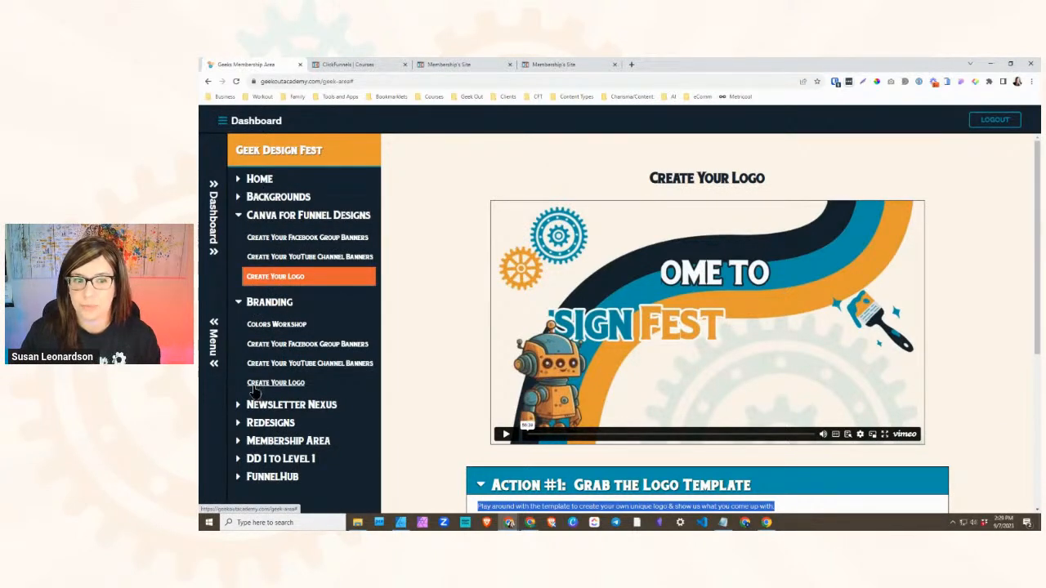
# - Duplicate the Create Your Logo lesson in the Geek Design Fest course
pyautogui.click(359, 67)
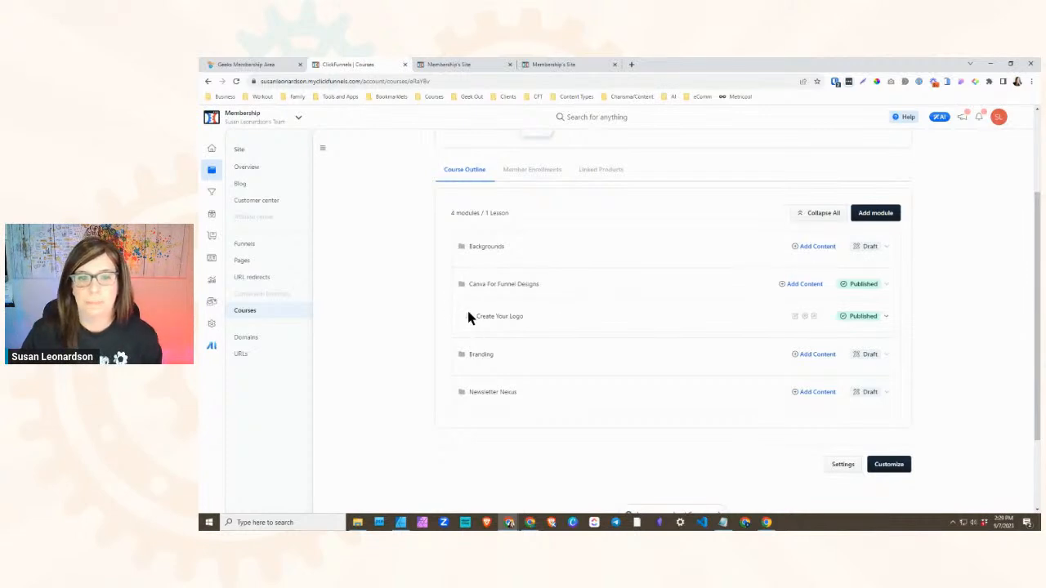
pyautogui.click(806, 315)
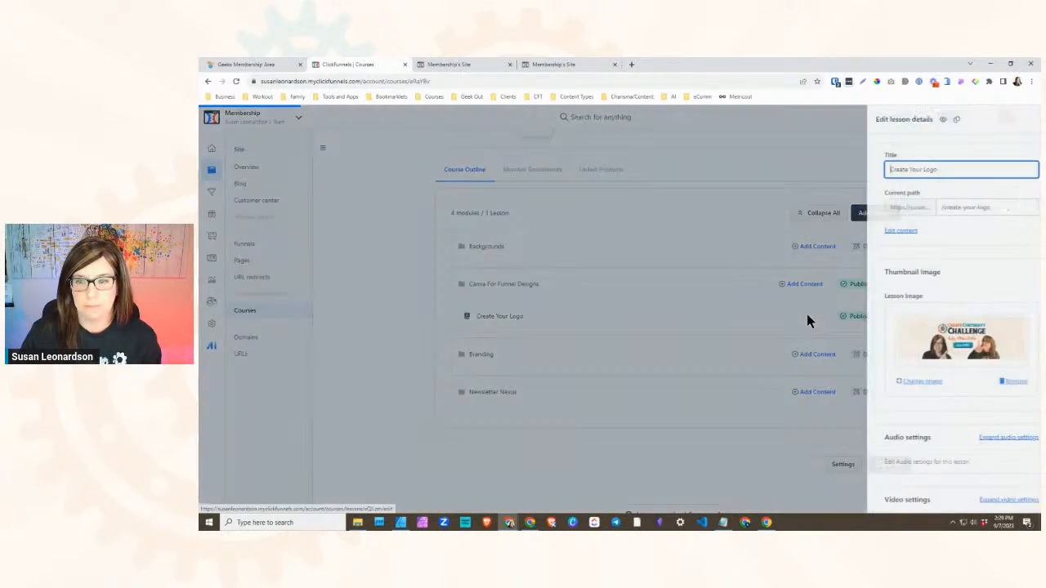
pyautogui.scroll(-10, 898, 316)
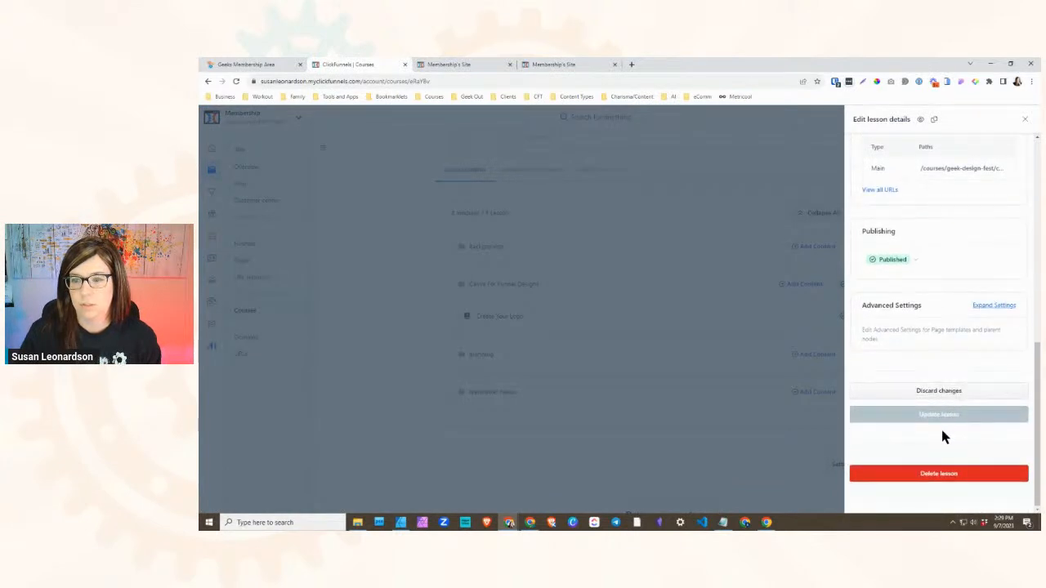
pyautogui.scroll(5, 940, 425)
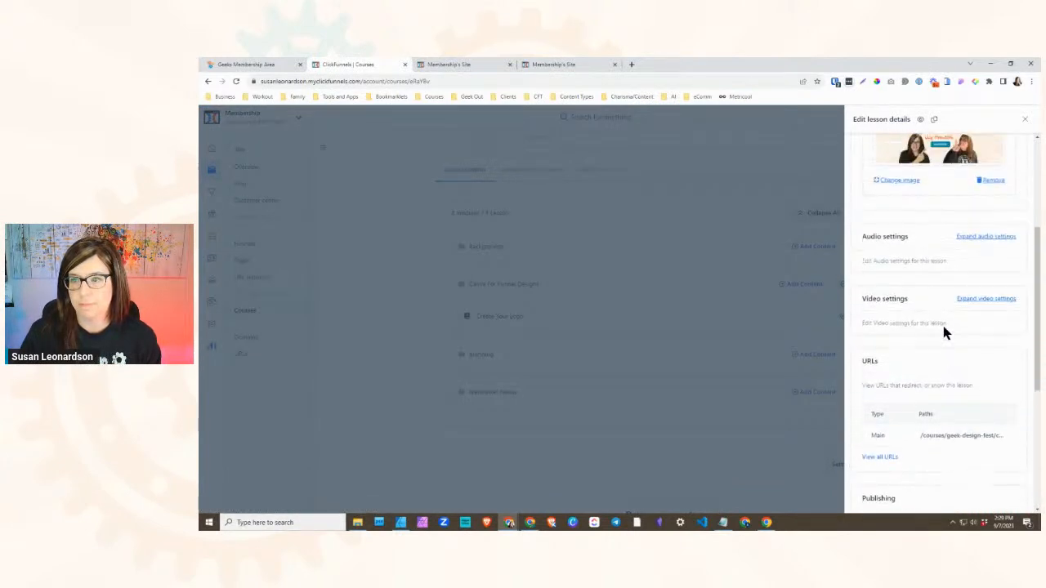
pyautogui.scroll(3, 960, 331)
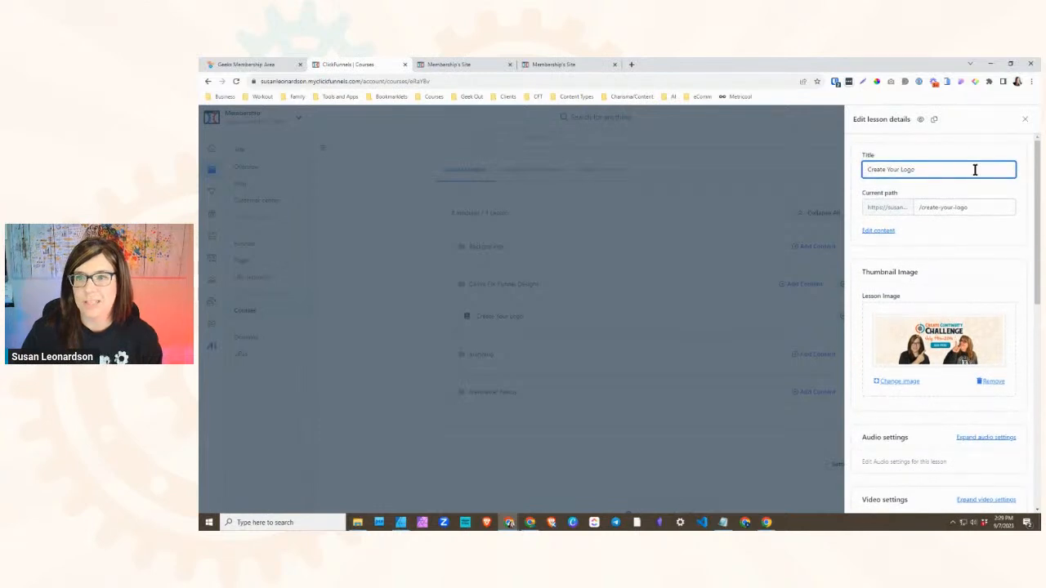
pyautogui.click(934, 120)
pyautogui.click(698, 335)
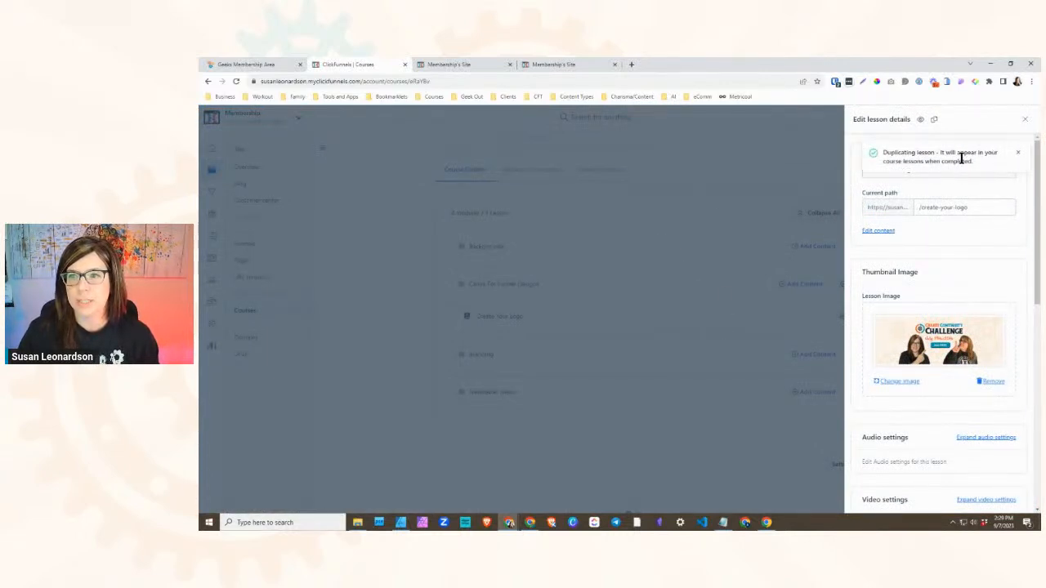
pyautogui.click(745, 168)
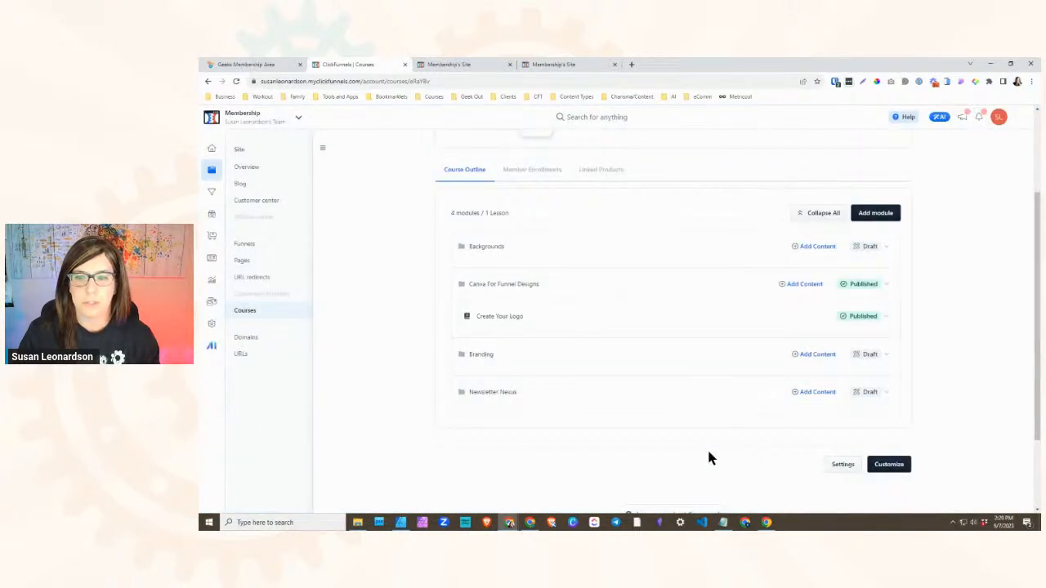
# - Reload the course outline, rename the duplicated lesson to "Create Your Logo" and update it
pyautogui.click(235, 81)
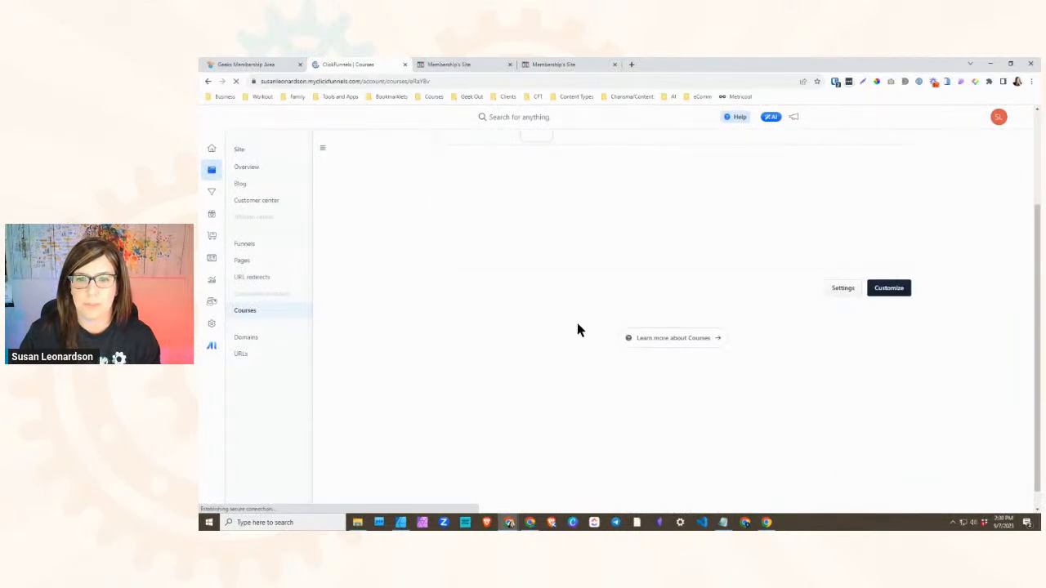
pyautogui.scroll(-1, 483, 365)
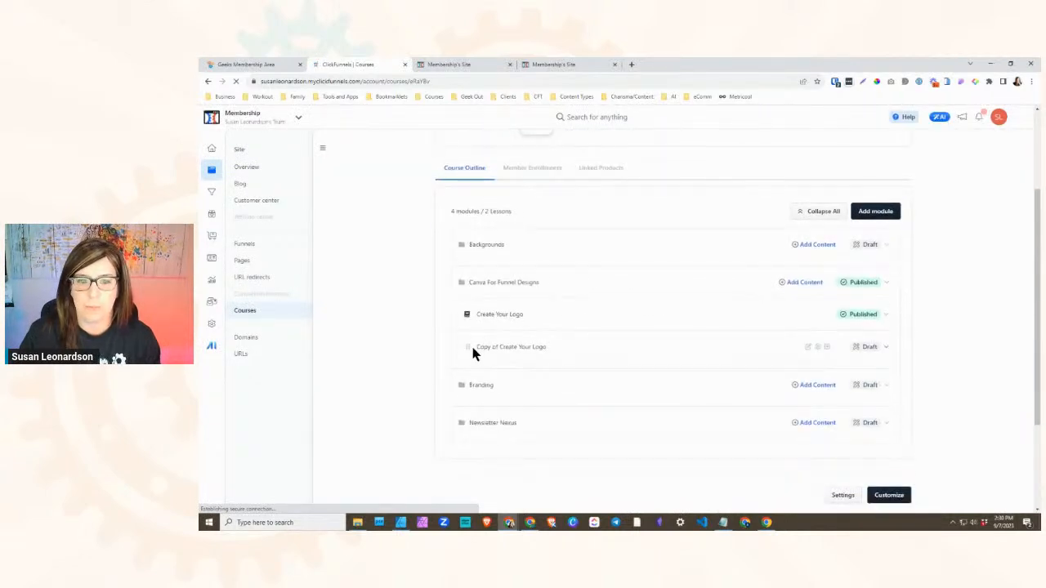
pyautogui.scroll(-2, 754, 332)
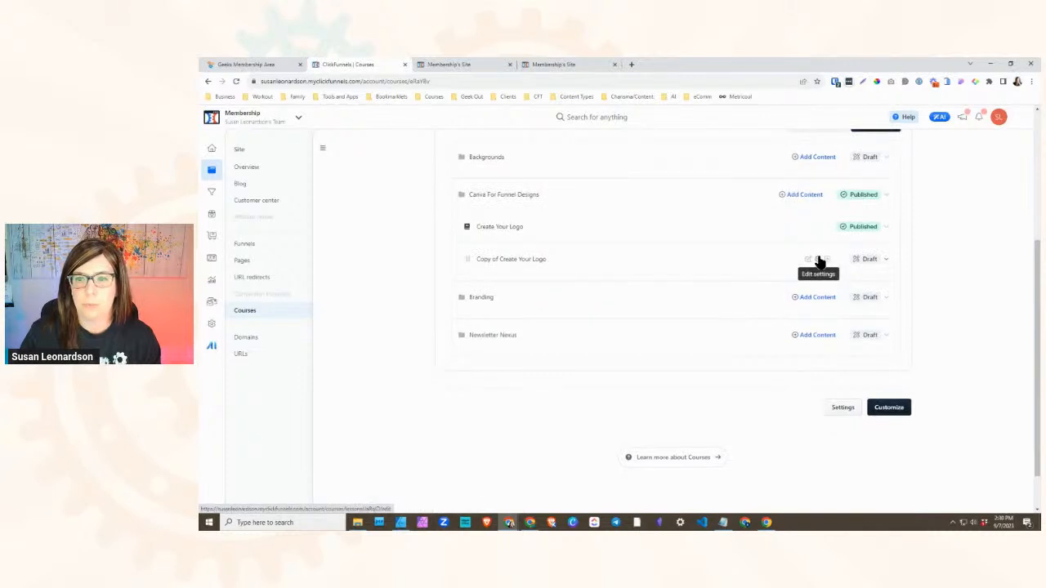
pyautogui.click(816, 260)
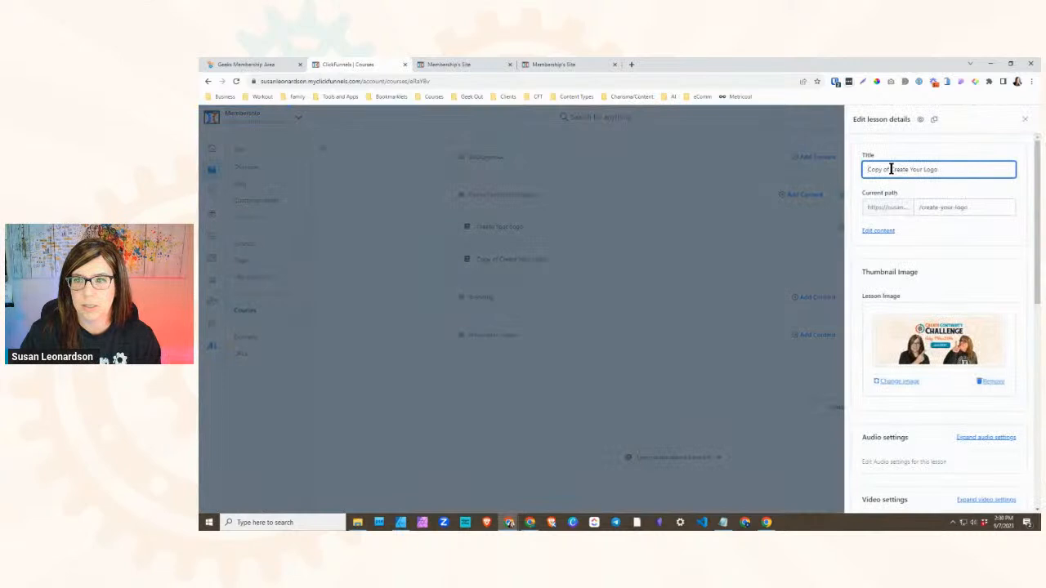
pyautogui.moveTo(890, 169); pyautogui.dragTo(864, 170)
pyautogui.press('BackSpace')
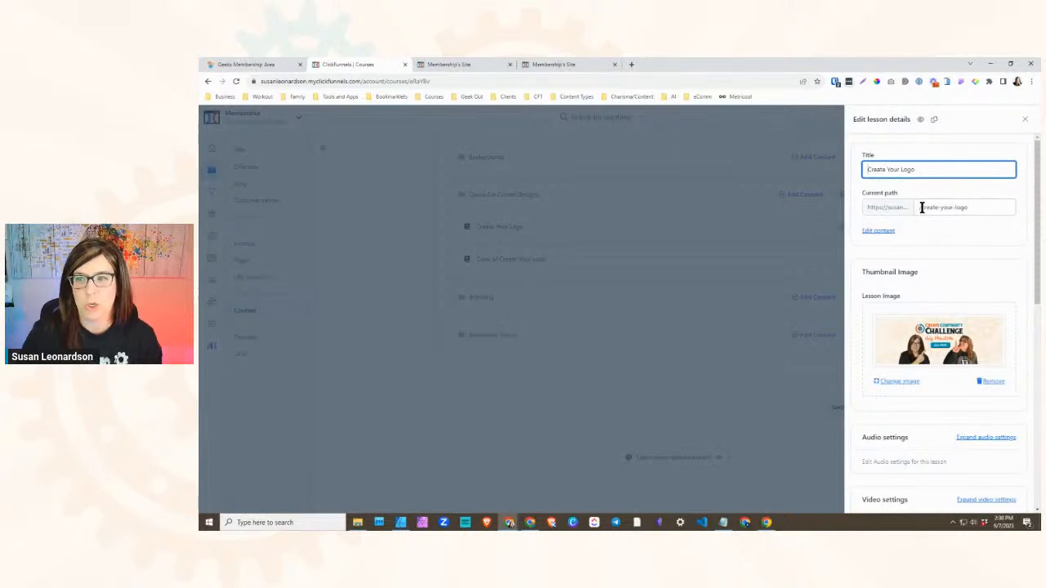
pyautogui.scroll(-1, 912, 231)
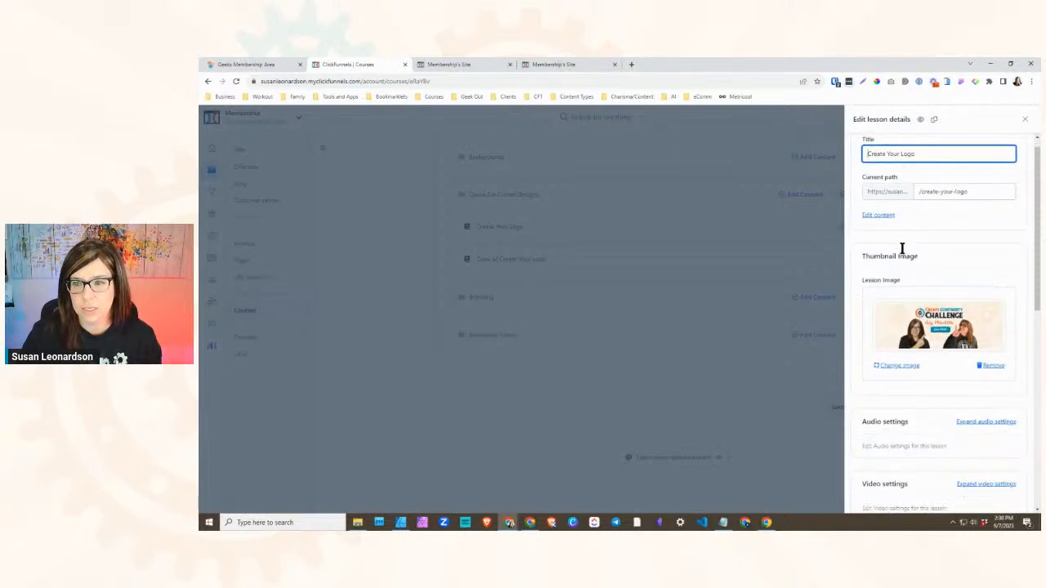
pyautogui.scroll(-5, 930, 254)
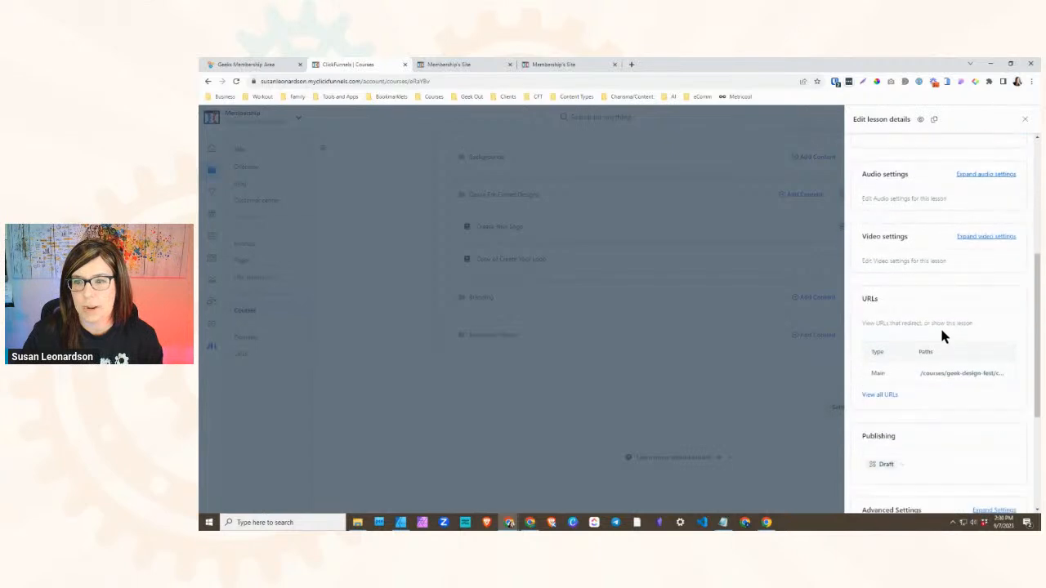
pyautogui.scroll(-5, 960, 384)
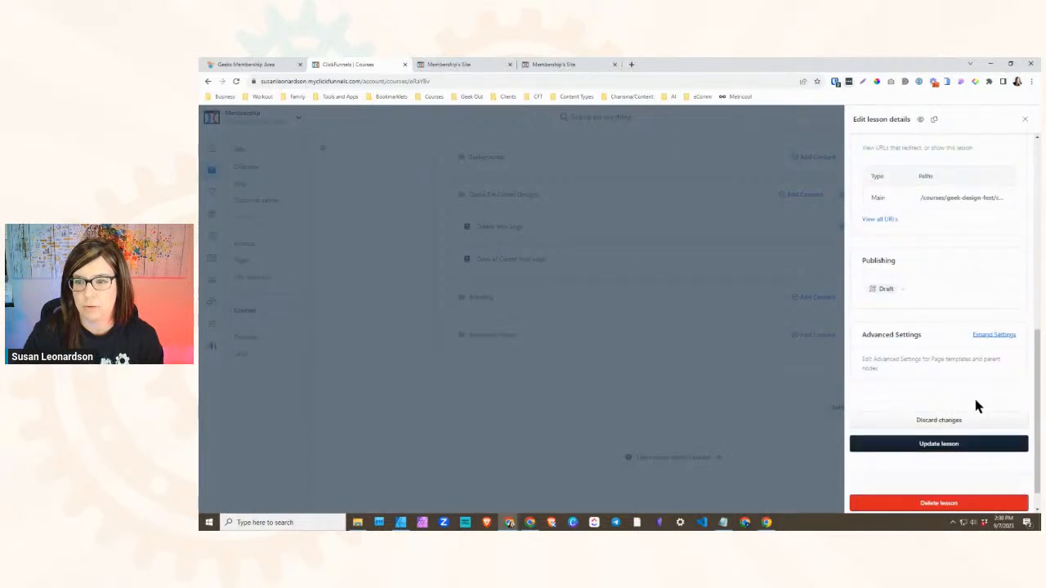
pyautogui.click(933, 418)
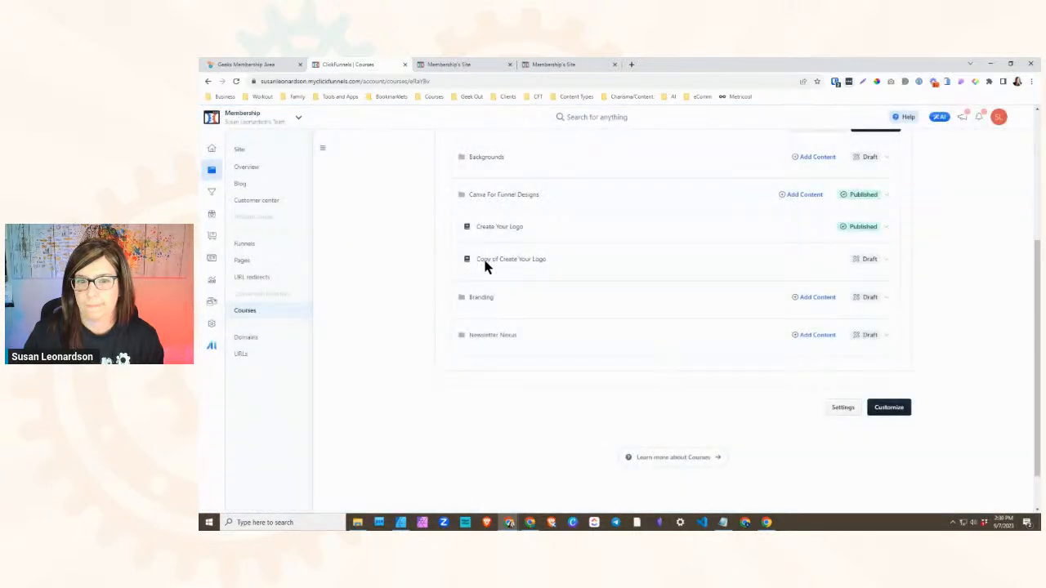
# - Move the draft Create Your Logo lesson from Canva For Funnel Designs into the Branding module
pyautogui.scroll(-2, 603, 335)
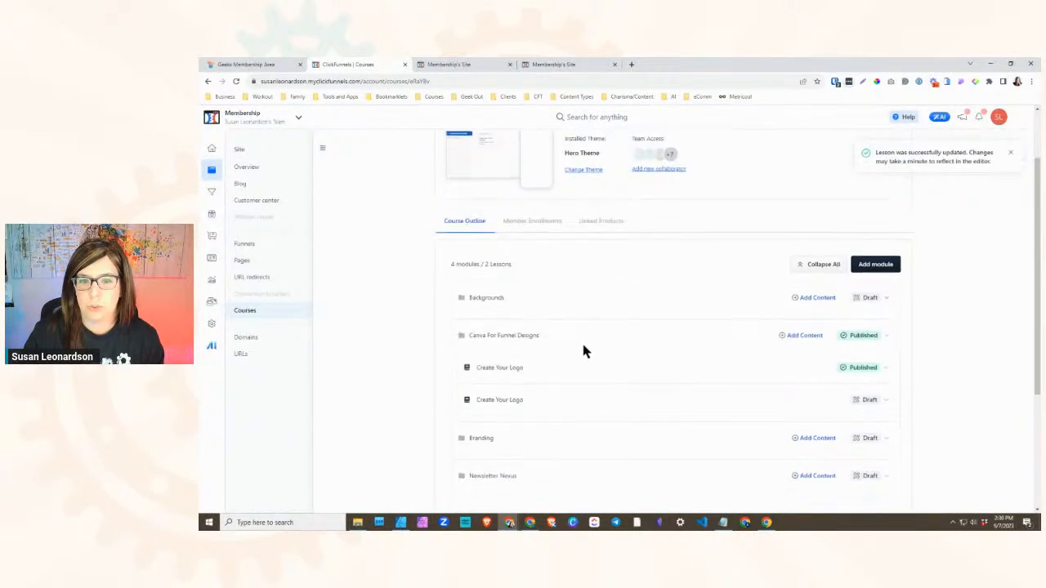
pyautogui.scroll(-1, 535, 361)
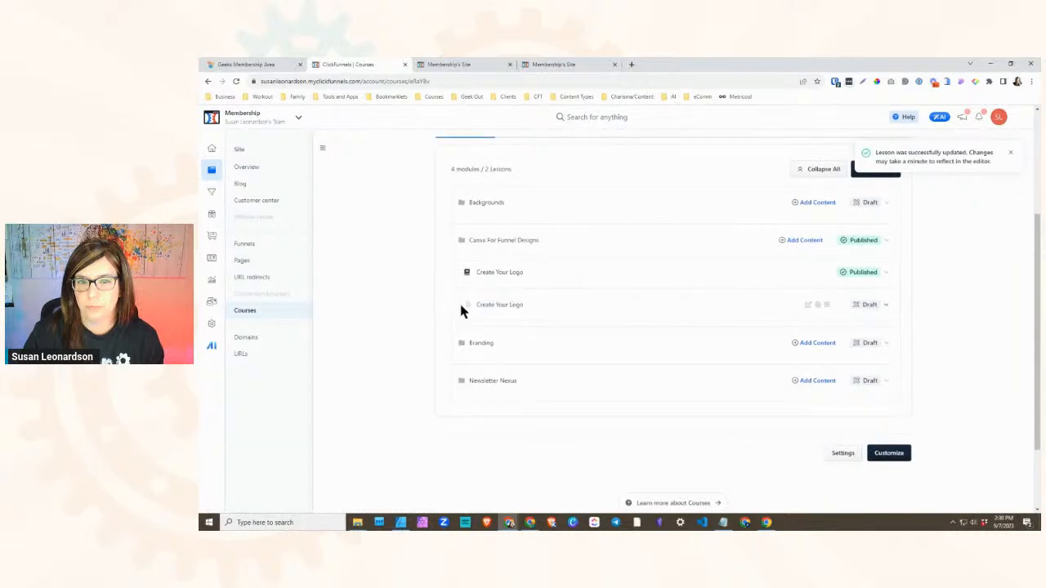
pyautogui.moveTo(466, 304); pyautogui.dragTo(487, 343)
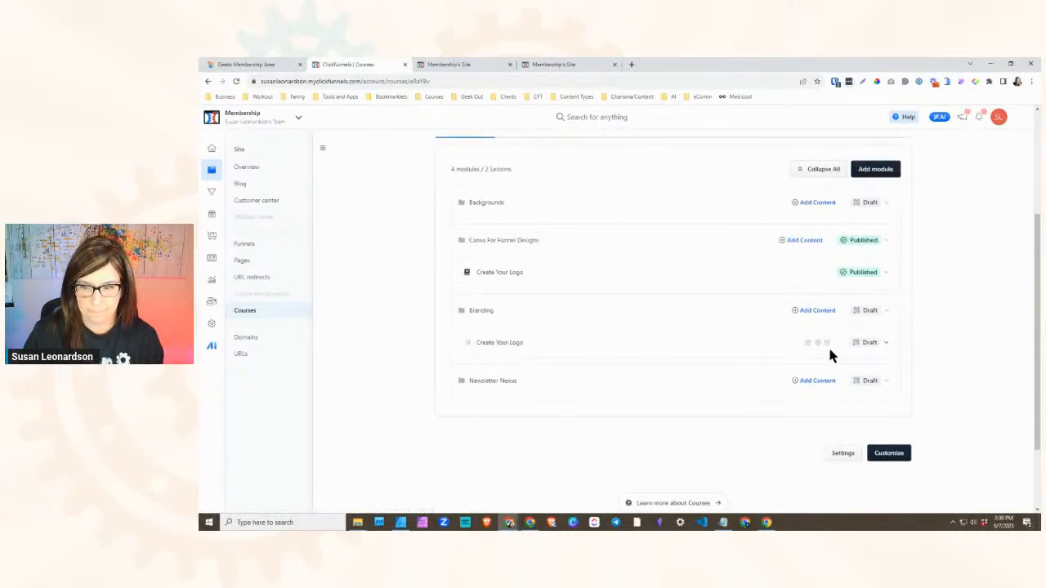
# - Publish the Branding module immediately without enrolling existing students, and try to publish the Create Your Logo lesson inside it
pyautogui.click(873, 311)
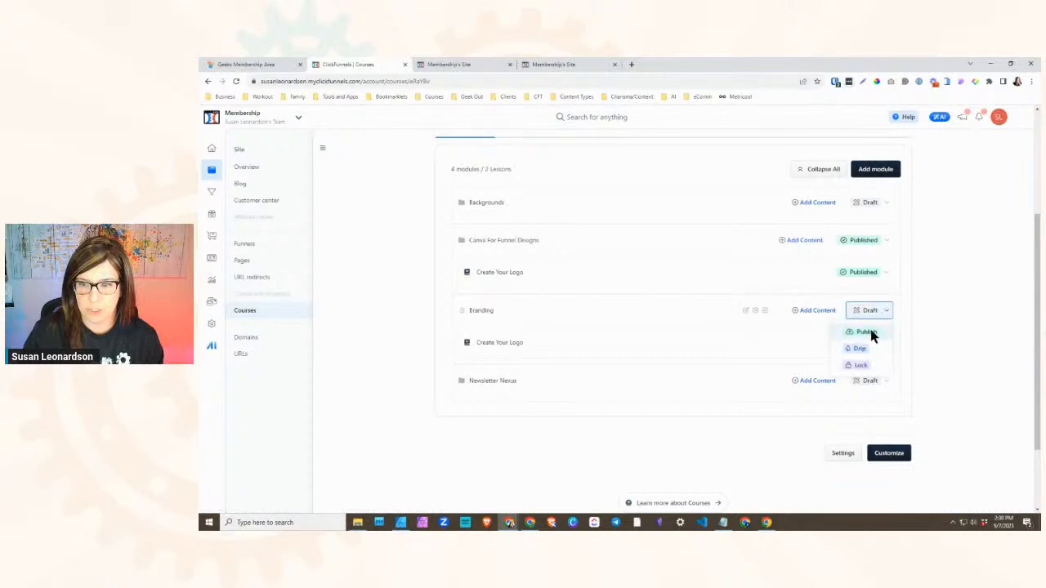
pyautogui.click(869, 331)
pyautogui.click(664, 370)
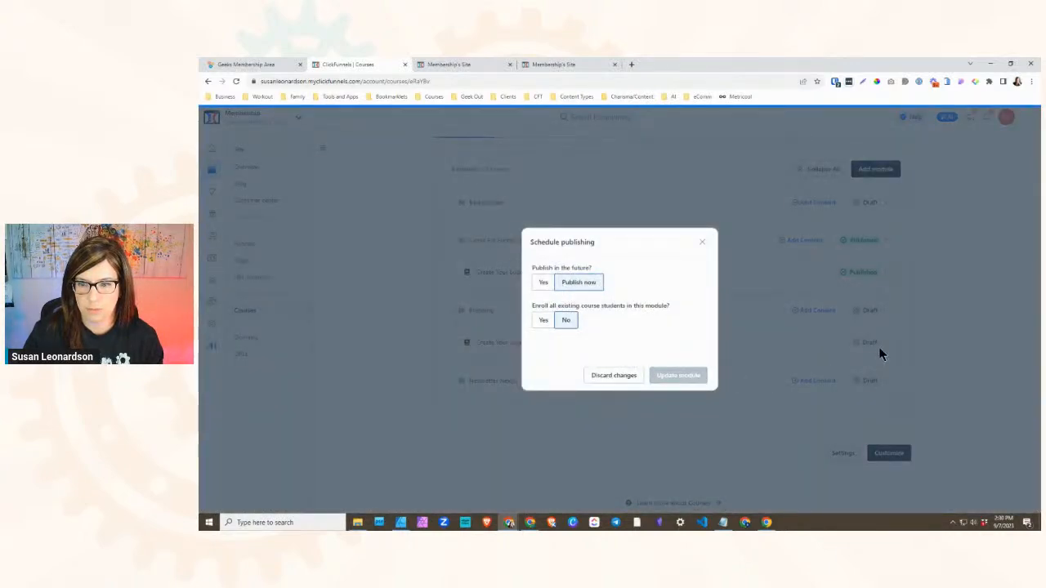
pyautogui.click(888, 347)
pyautogui.click(864, 366)
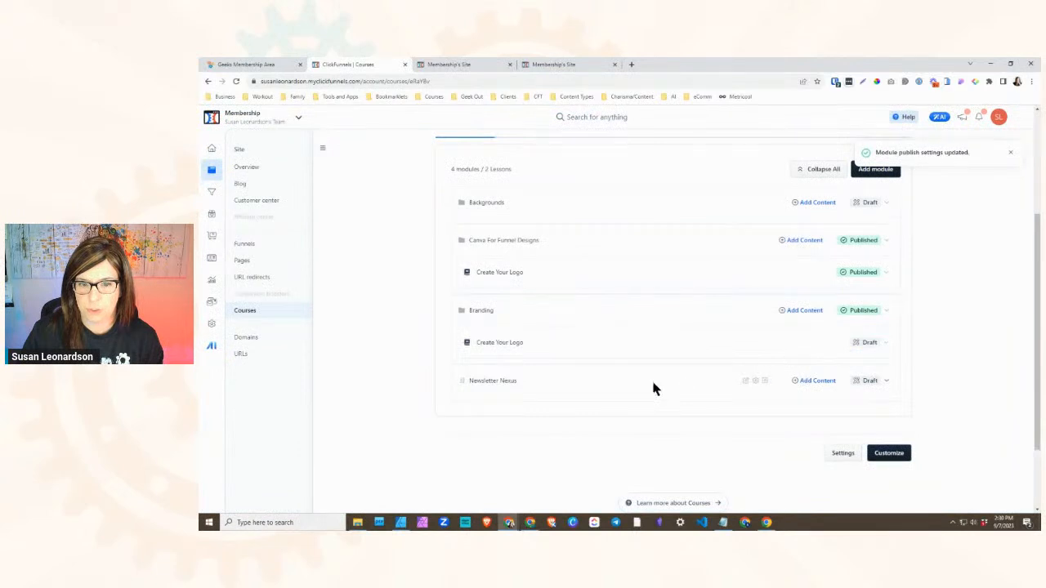
# - Reload the Create Your Logo lesson page and check its sidebar for the Branding module
pyautogui.click(481, 64)
pyautogui.click(236, 81)
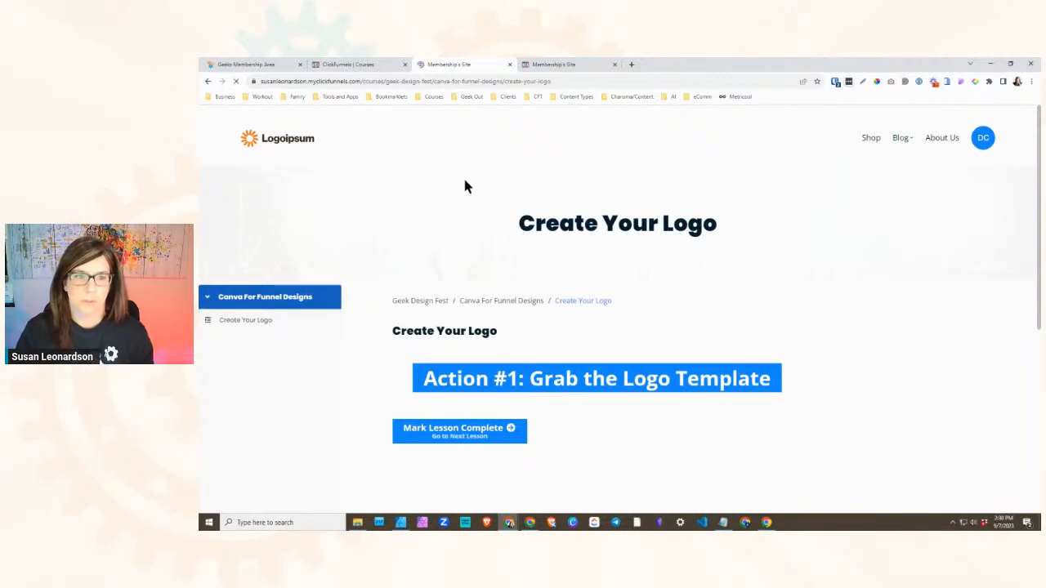
pyautogui.click(236, 82)
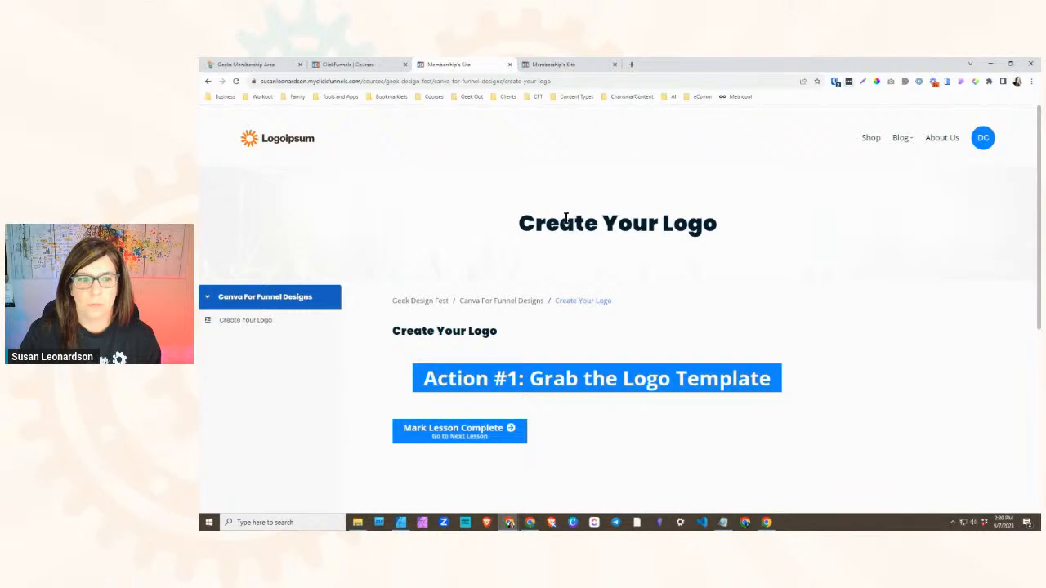
# - Reload the Create Your Logo lesson page and open the copy listed under the Branding module
pyautogui.click(236, 82)
pyautogui.click(586, 65)
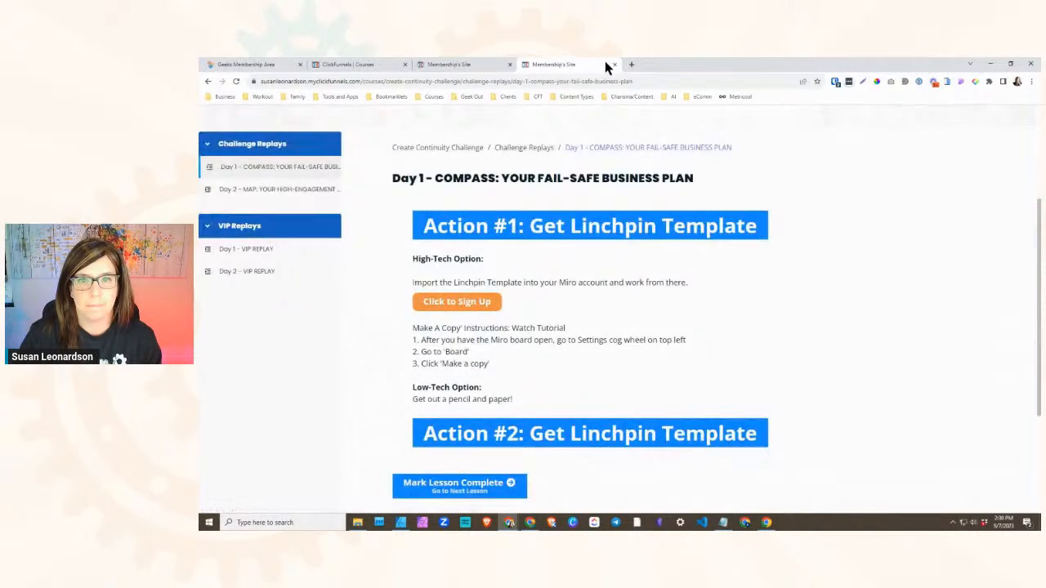
pyautogui.click(467, 65)
pyautogui.scroll(-1, 334, 336)
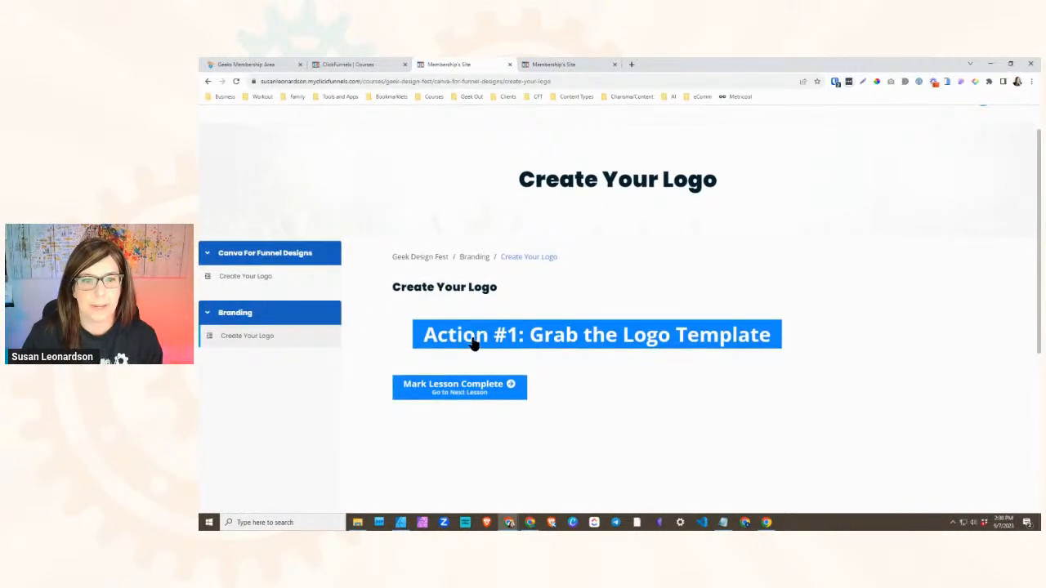
pyautogui.click(250, 247)
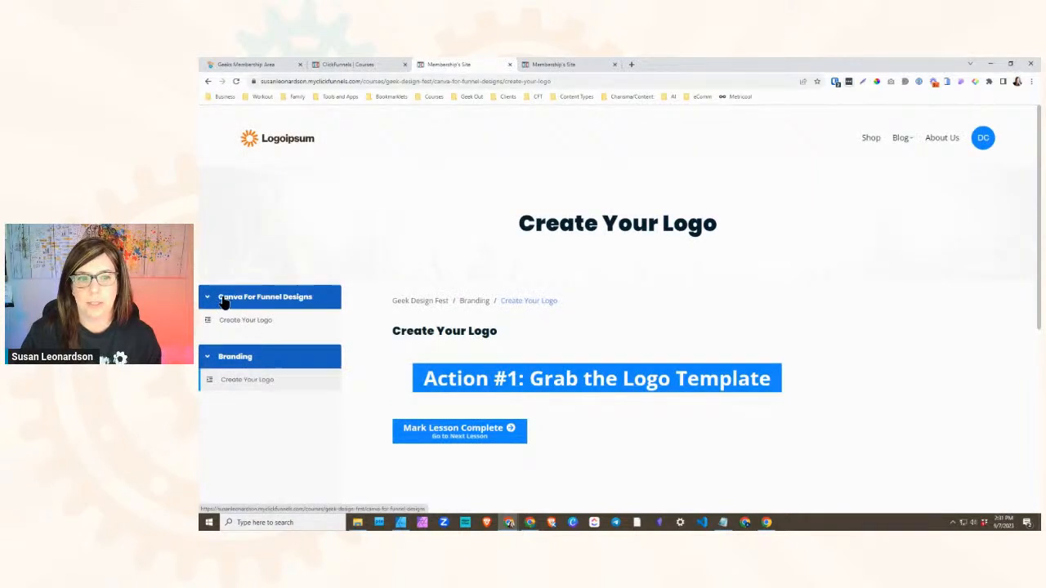
pyautogui.click(248, 383)
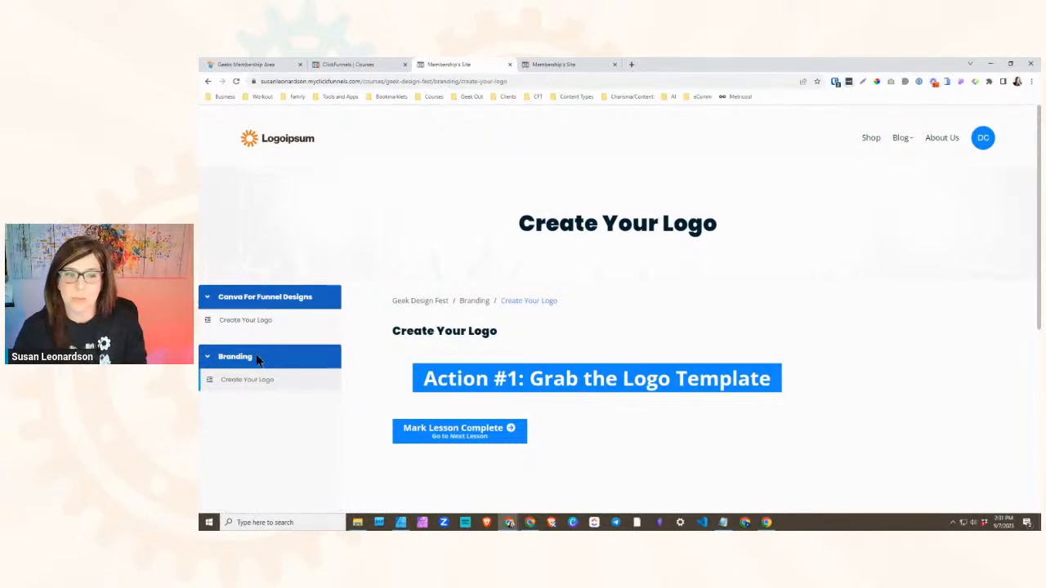
# - Open Branding's Create Your Logo lesson in the Geeks Membership Area and compare its navigation with the ClickFunnels lesson page
pyautogui.click(269, 64)
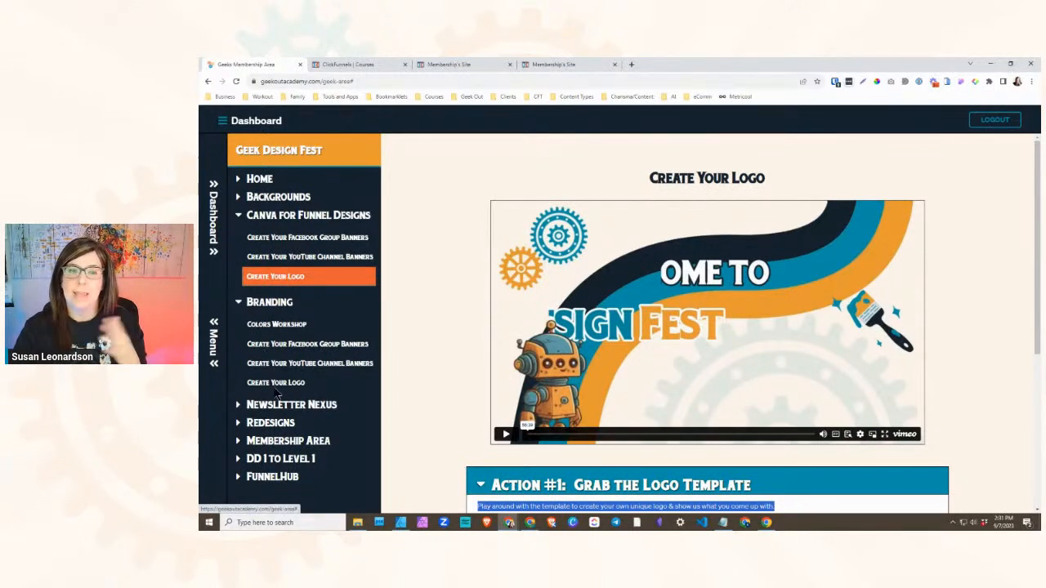
pyautogui.scroll(-2, 518, 376)
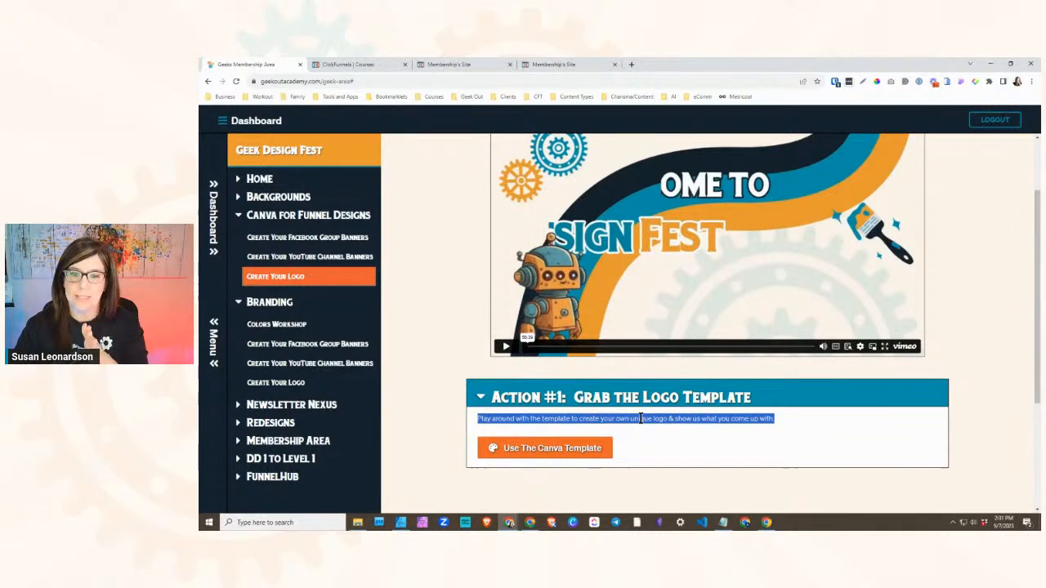
pyautogui.scroll(-1, 641, 418)
pyautogui.click(641, 402)
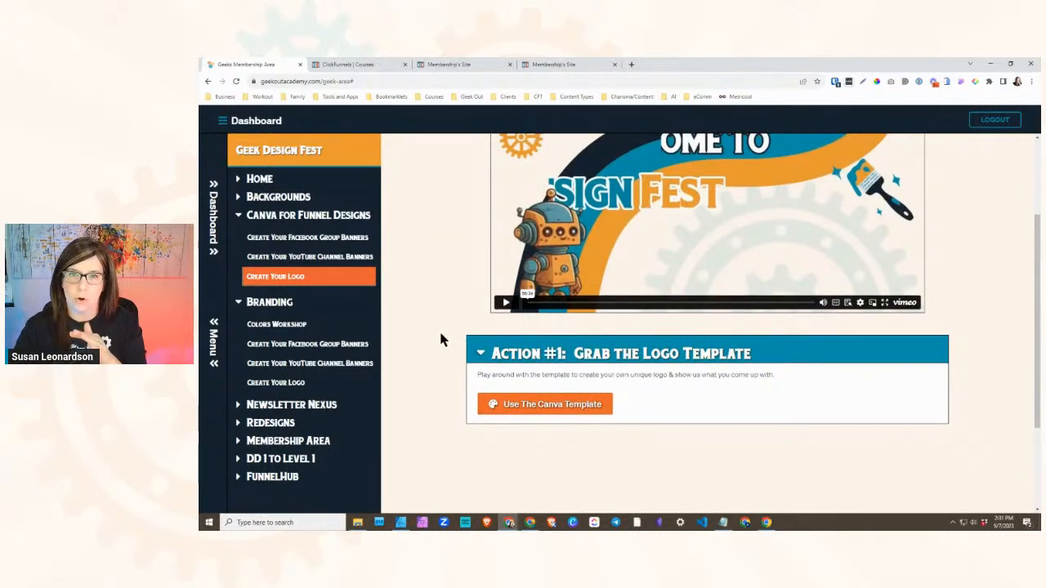
pyautogui.click(282, 384)
pyautogui.scroll(-1, 570, 360)
pyautogui.scroll(3, 563, 352)
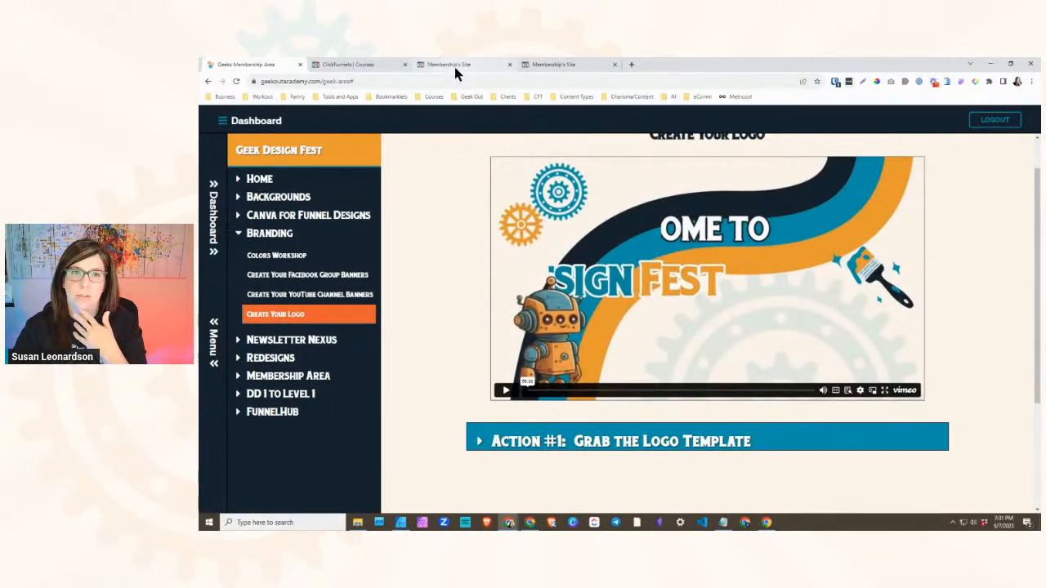
pyautogui.click(453, 65)
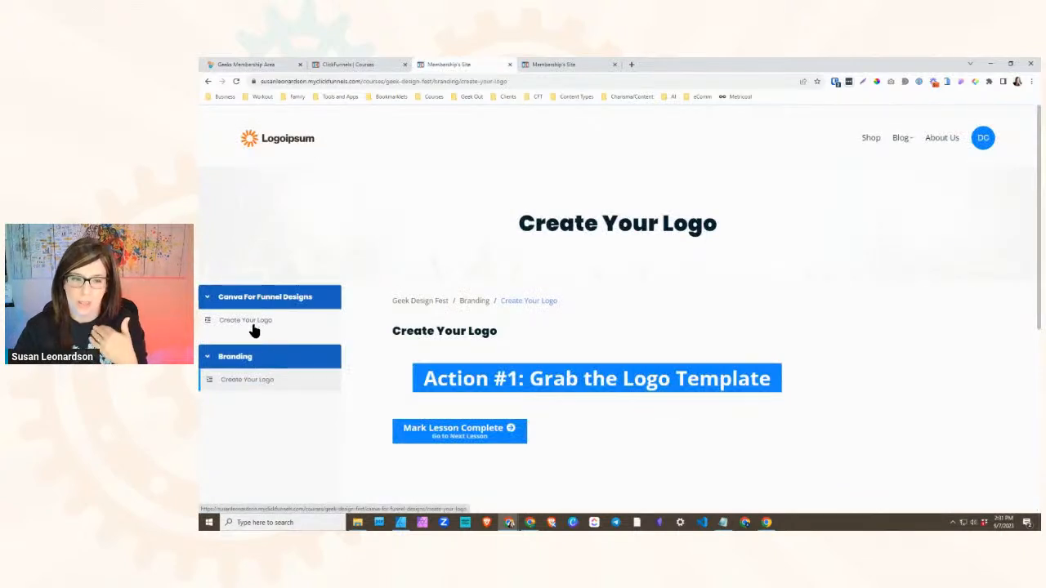
# - Review the modules and lessons in the Geek Design Fest course outline in ClickFunnels
pyautogui.click(408, 64)
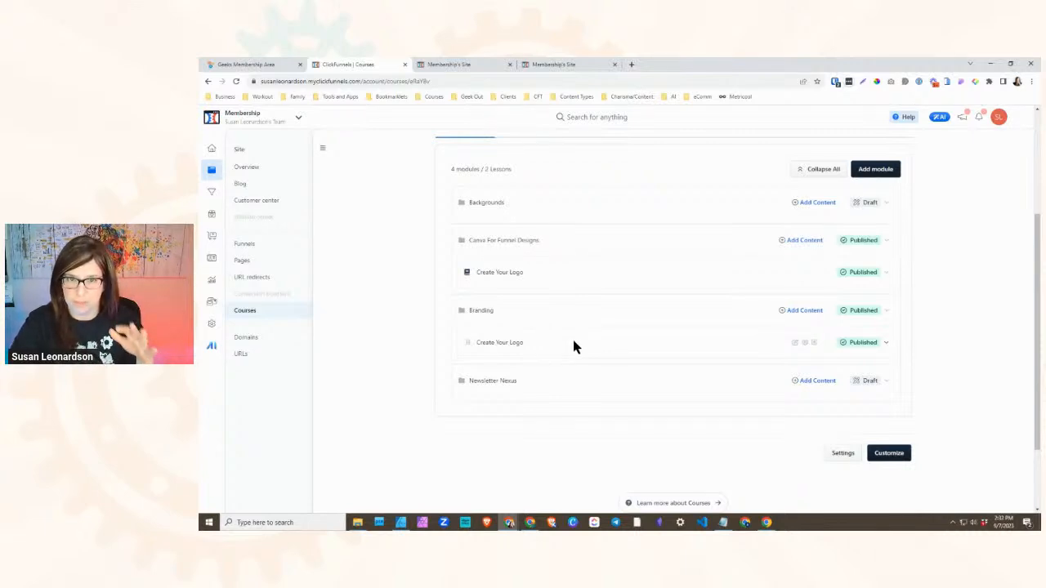
pyautogui.scroll(3, 568, 357)
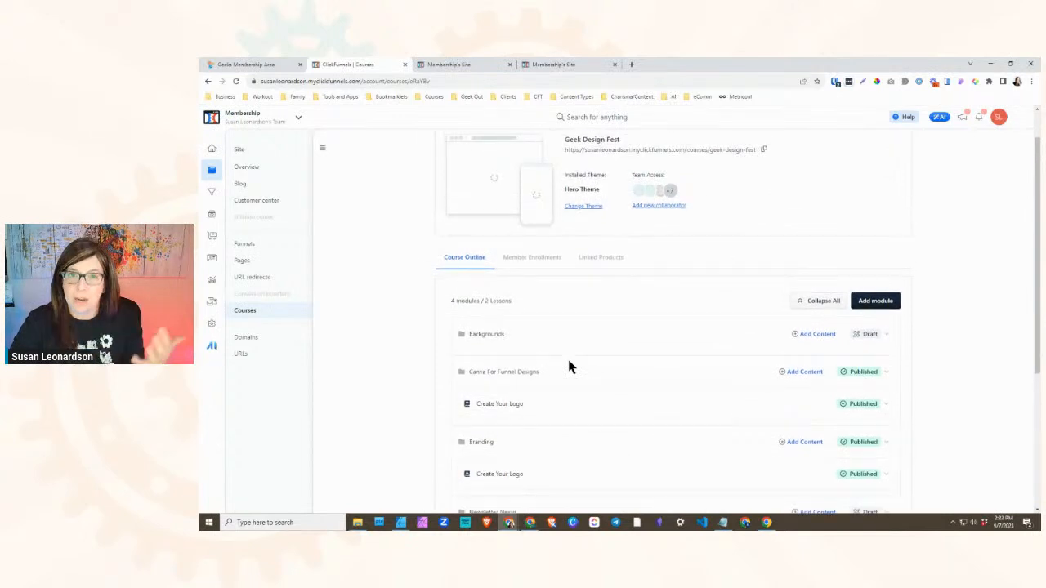
pyautogui.scroll(-3, 569, 367)
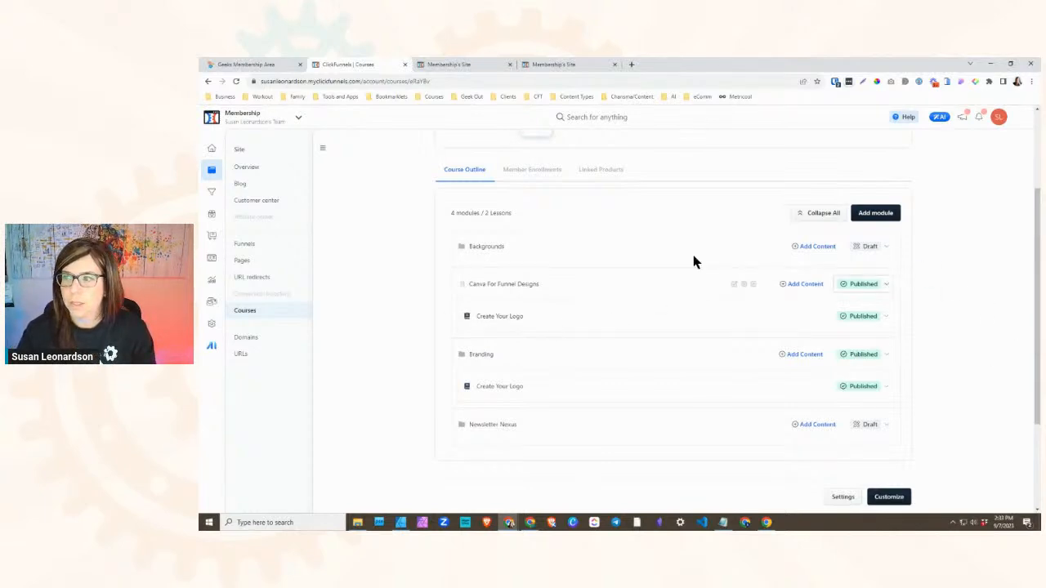
pyautogui.scroll(2, 564, 290)
pyautogui.scroll(-2, 575, 339)
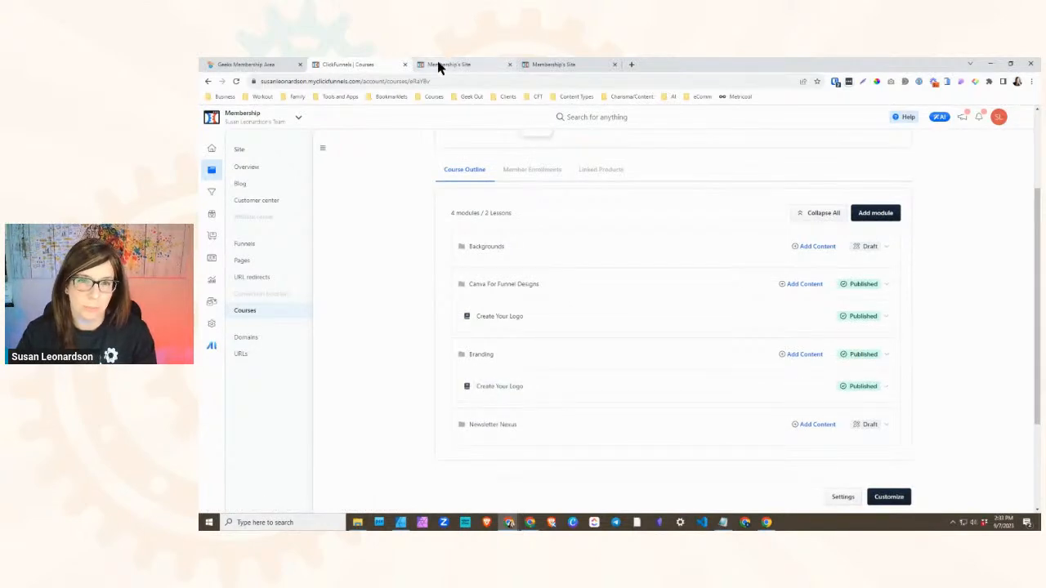
# - Return to the Geeks Membership Area dashboard and open Geek Design Fest from The Reference Libraries
pyautogui.click(276, 65)
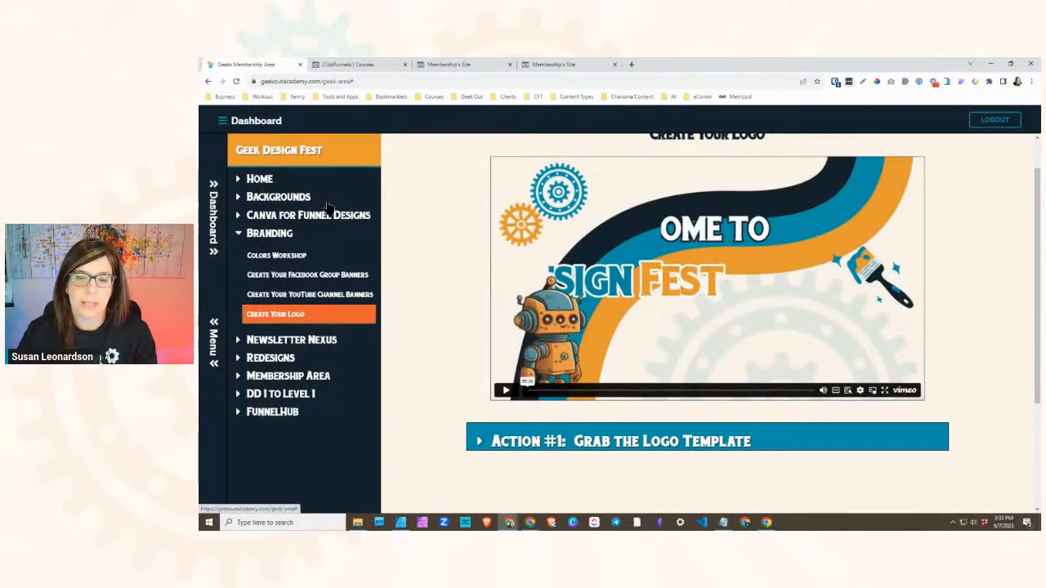
pyautogui.scroll(1, 516, 243)
pyautogui.click(214, 228)
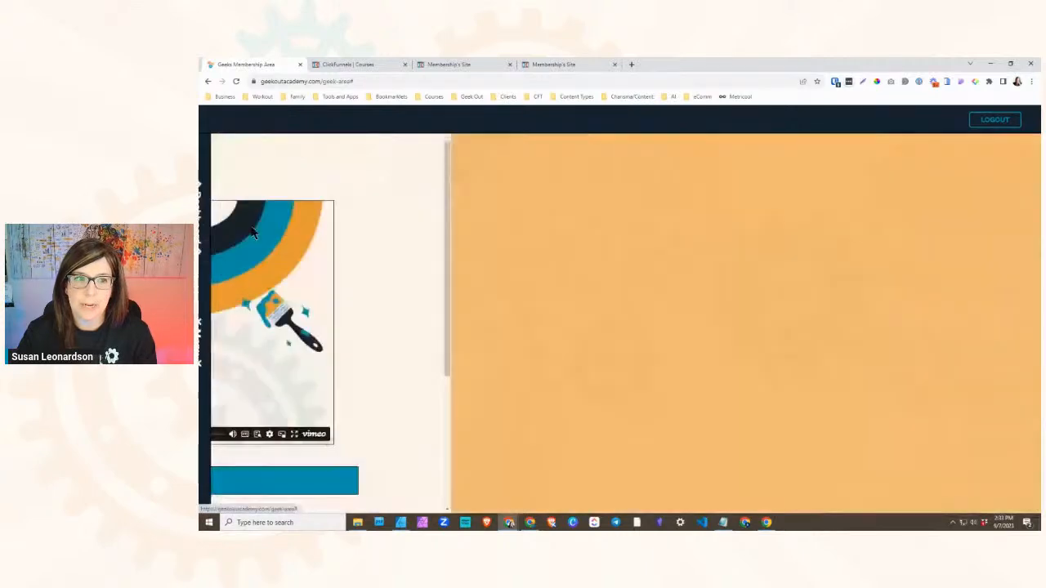
pyautogui.scroll(-3, 450, 280)
pyautogui.scroll(-2, 450, 280)
pyautogui.scroll(3, 263, 205)
pyautogui.scroll(-8, 441, 403)
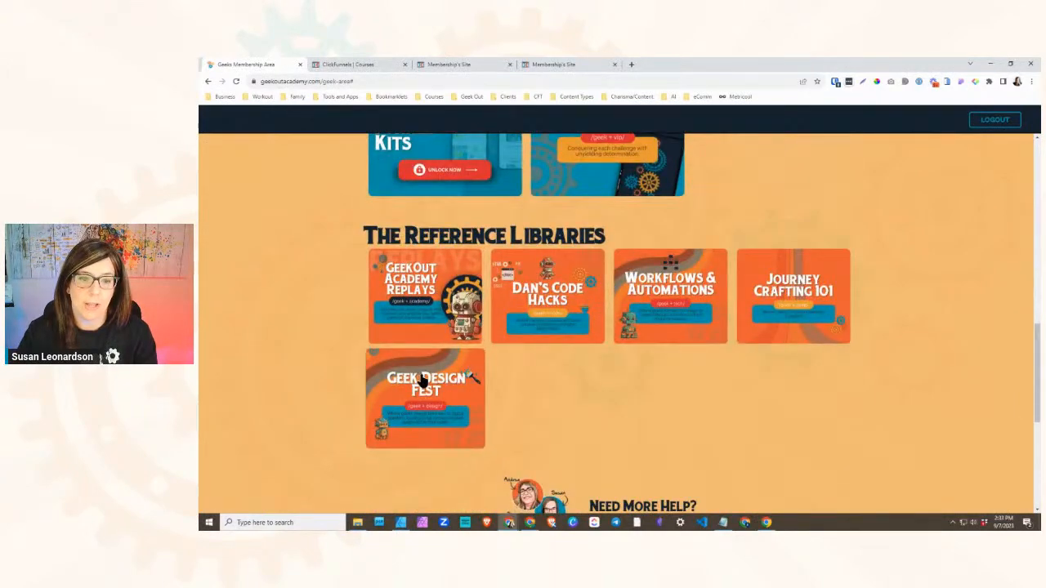
pyautogui.click(420, 380)
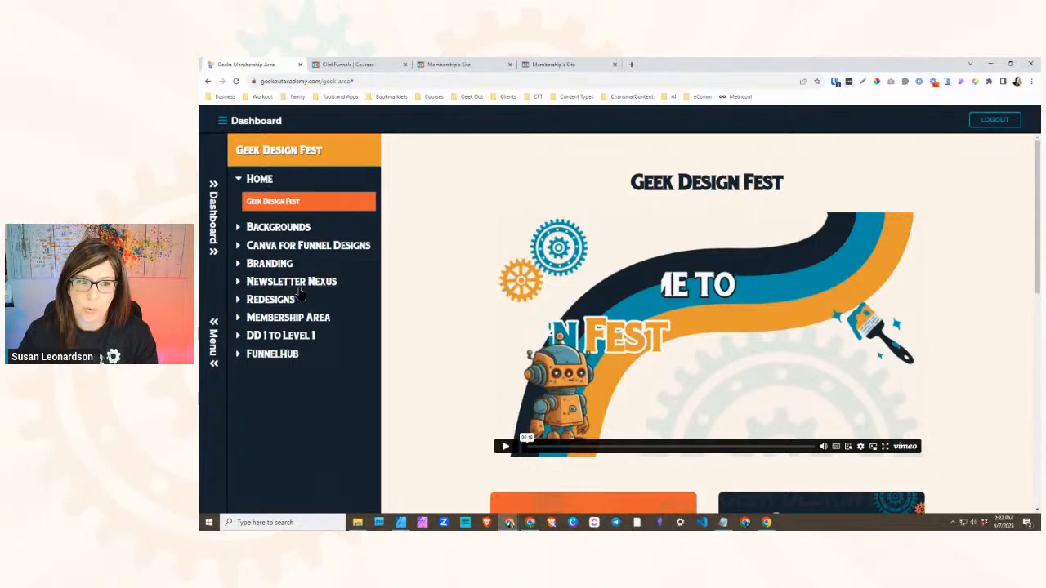
# - Expand Newsletter Nexus in the Geeks Membership Area and copy the lesson title "How To Set Up Your Blog Home Page"
pyautogui.click(374, 65)
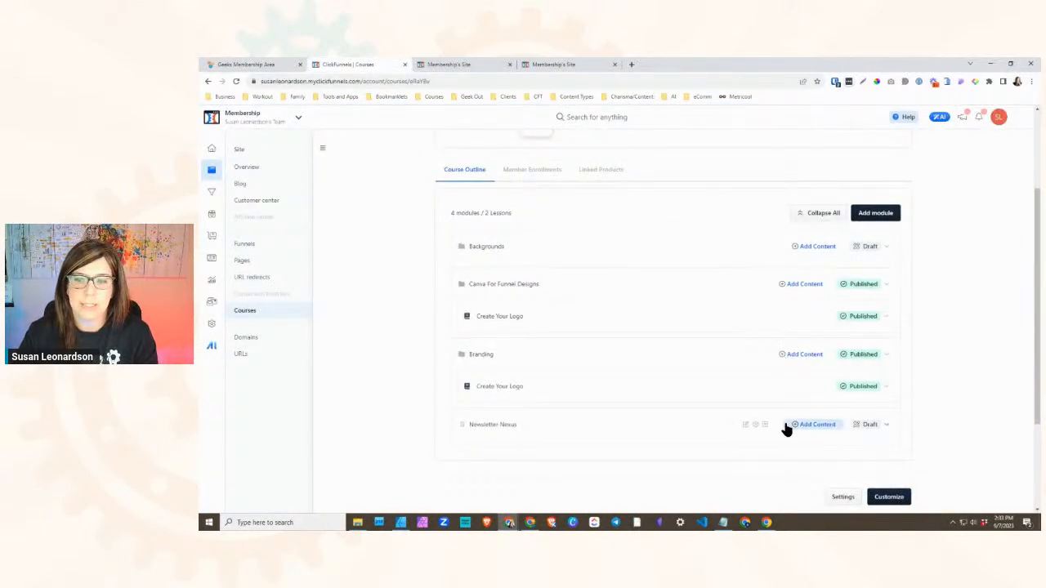
pyautogui.click(269, 65)
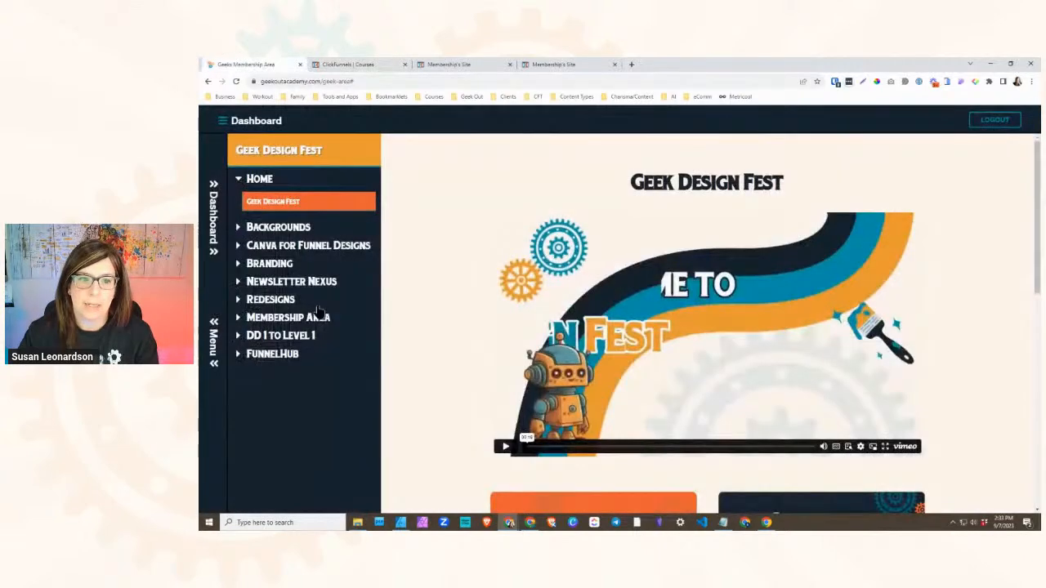
pyautogui.click(286, 281)
pyautogui.click(269, 304)
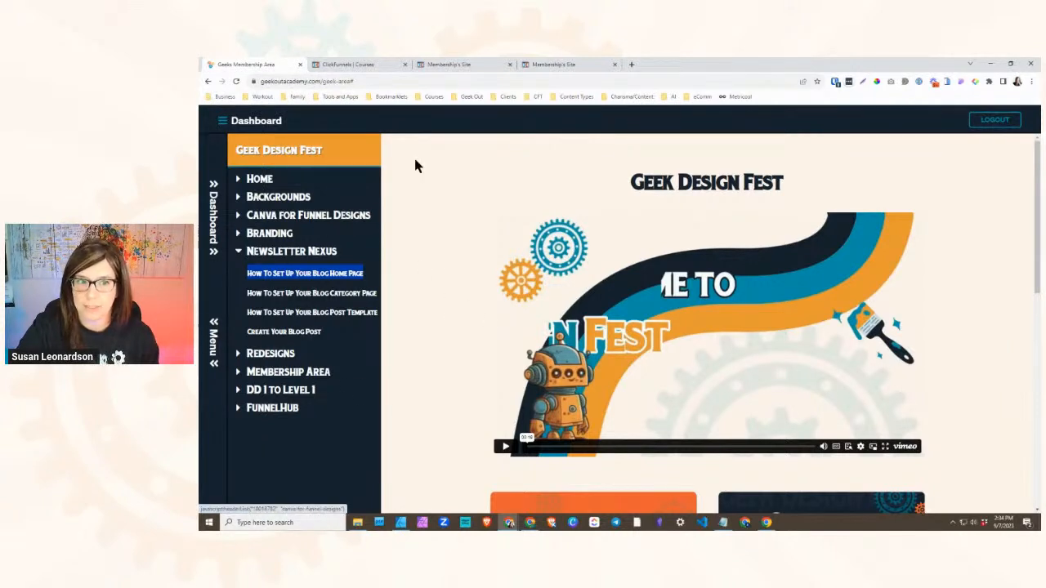
# - Create a lesson titled "How To Set Up Your Blog Home Page" in the Newsletter Nexus module of the ClickFunnels course
pyautogui.click(379, 63)
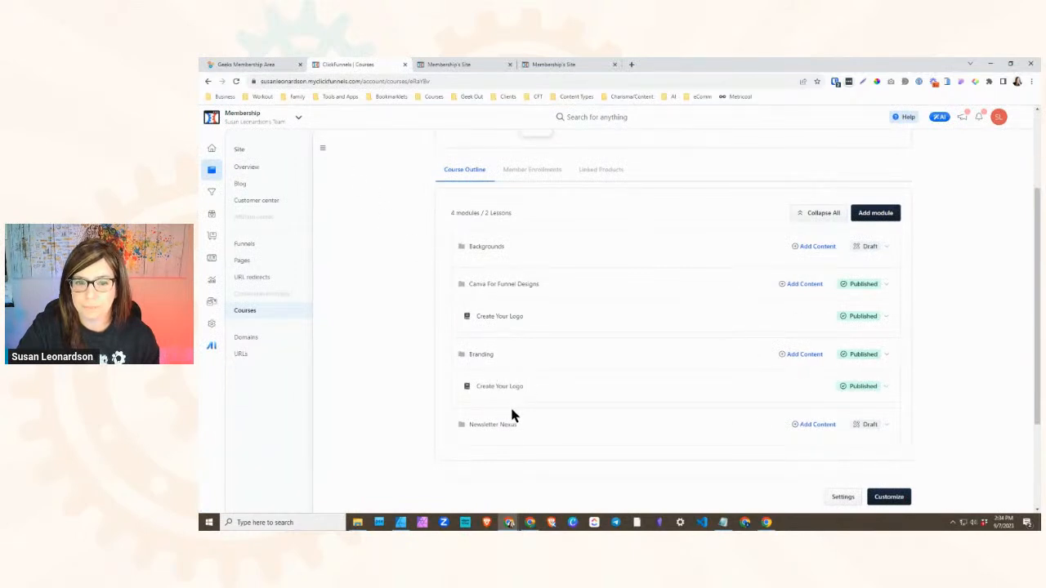
pyautogui.click(816, 424)
pyautogui.click(805, 442)
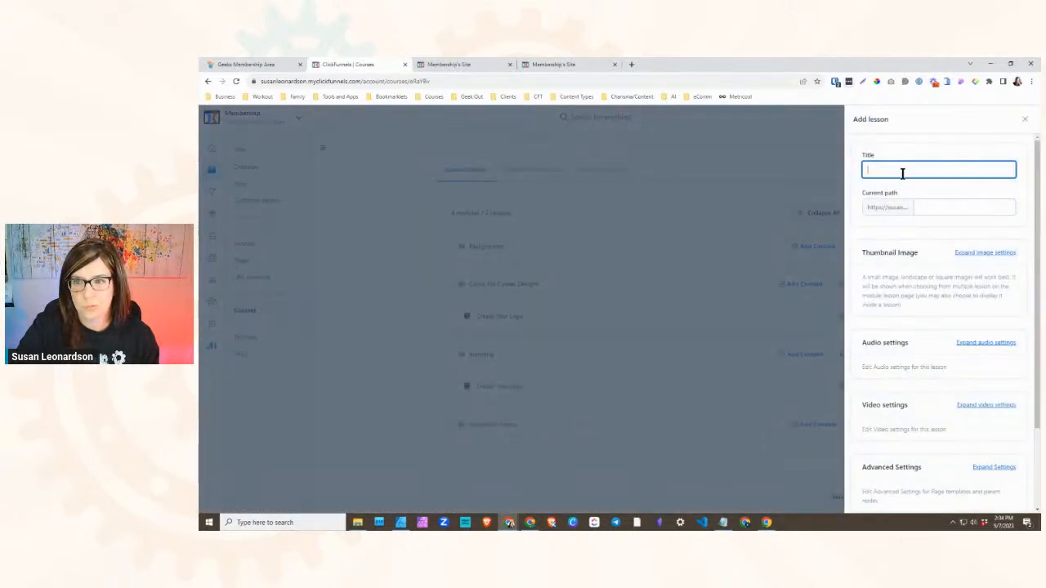
pyautogui.write('How to Set Up Your Funnel Page')
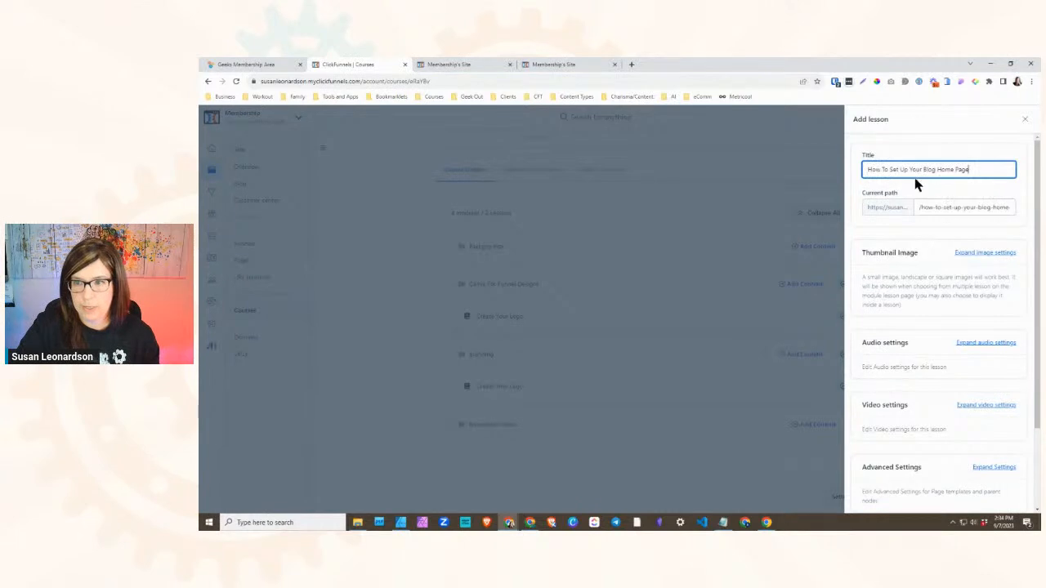
pyautogui.scroll(-3, 964, 326)
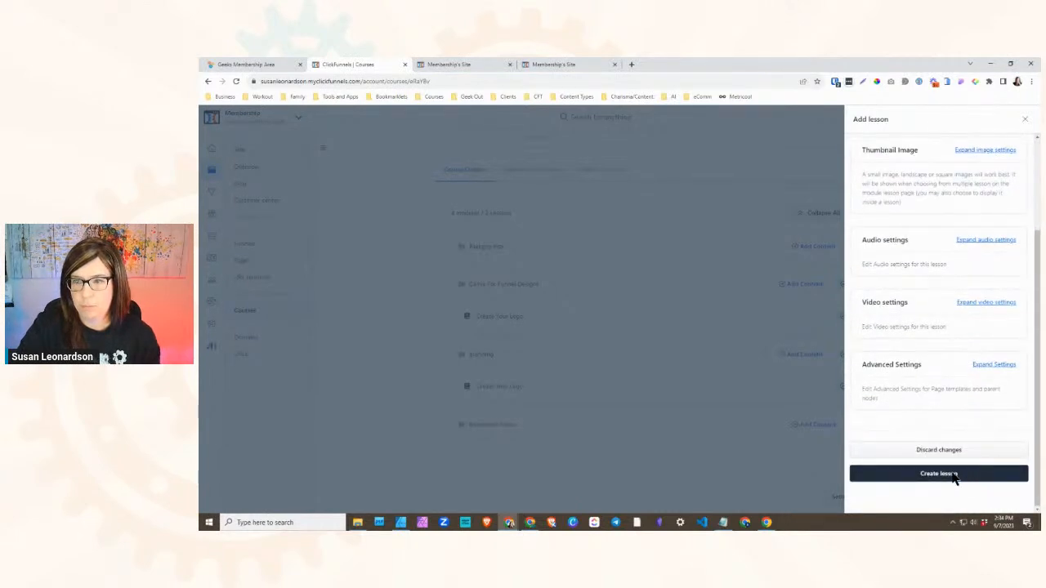
pyautogui.click(954, 474)
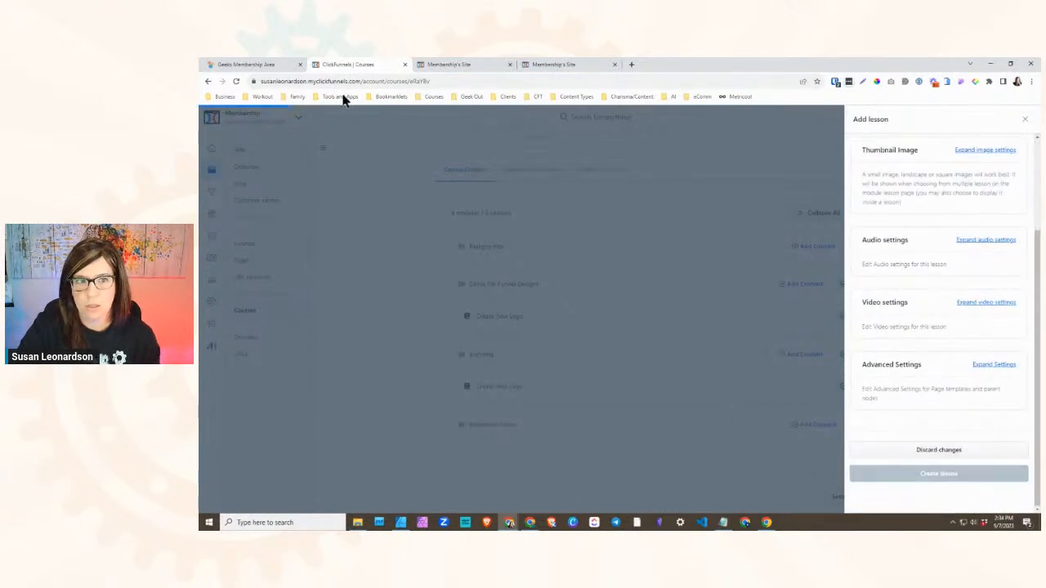
# - Open the How To Set Up Your Blog Home Page lesson in the Geeks Membership Area and examine its content
pyautogui.click(270, 65)
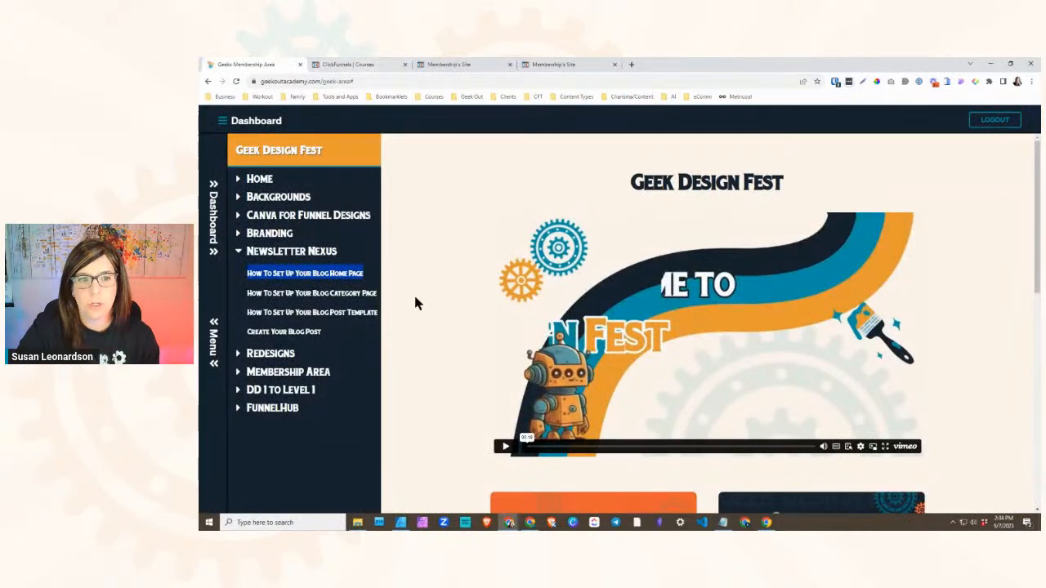
pyautogui.scroll(-5, 417, 292)
pyautogui.click(325, 276)
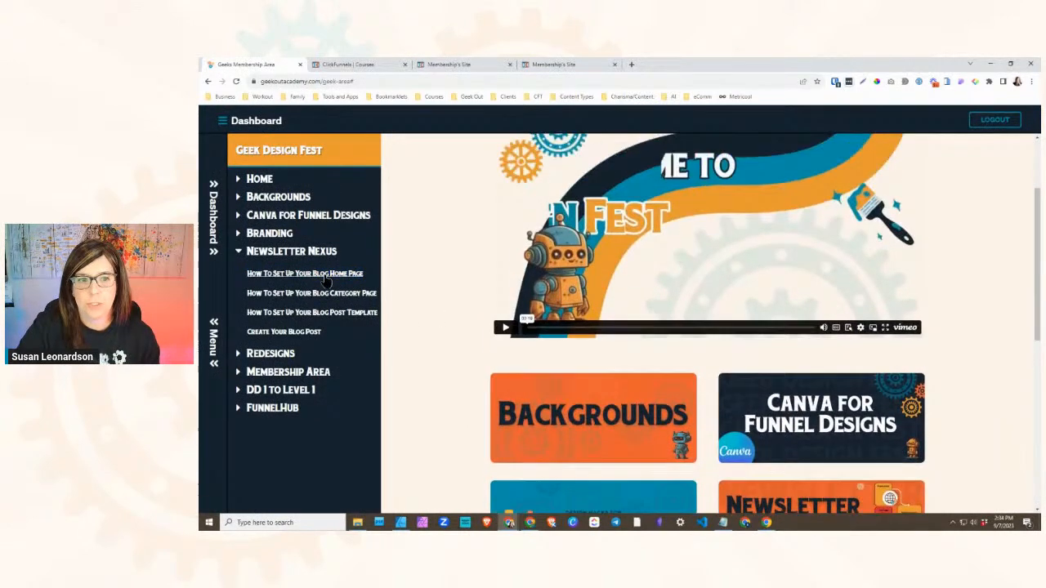
pyautogui.scroll(-3, 586, 429)
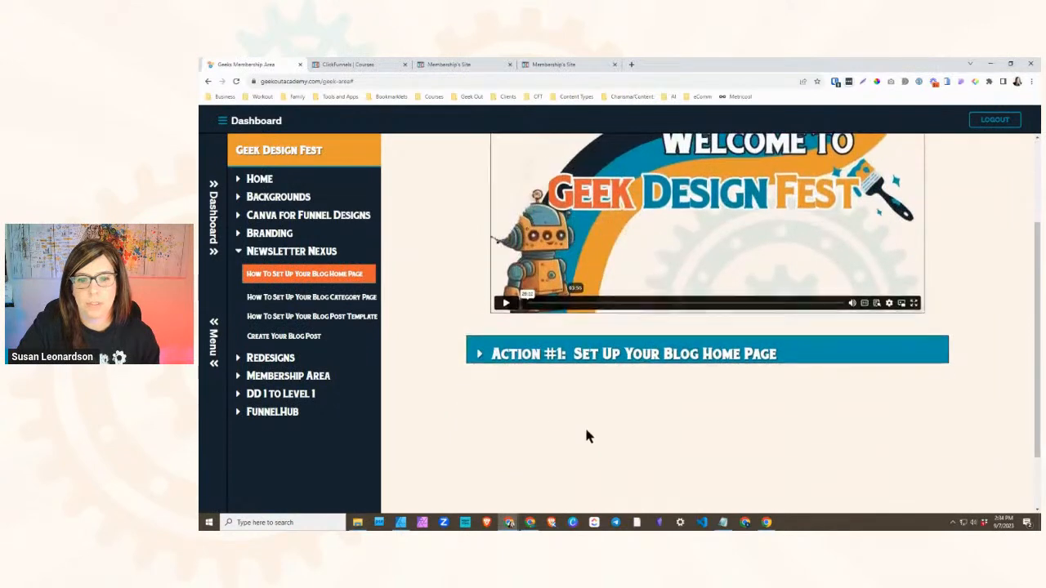
# - Publish the Newsletter Nexus module and its How To Set Up Your Blog Home Page lesson in the ClickFunnels course outline
pyautogui.click(365, 66)
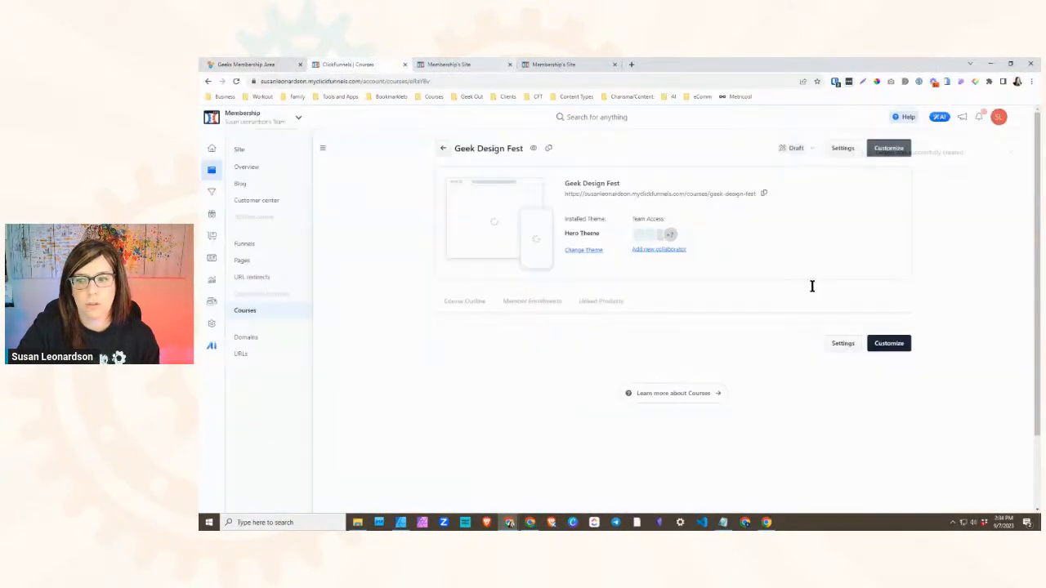
pyautogui.scroll(-2, 845, 357)
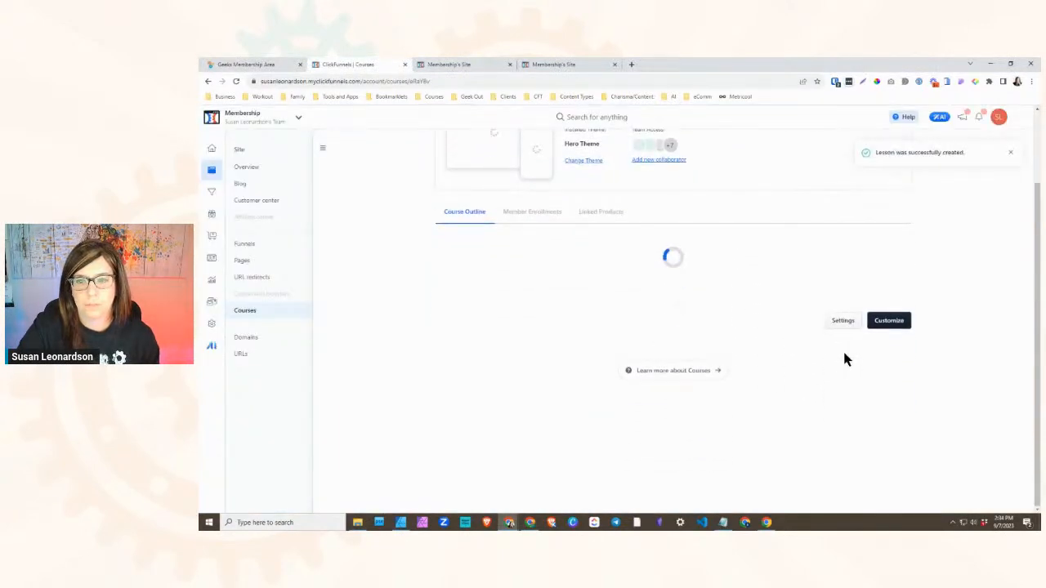
pyautogui.scroll(-4, 785, 345)
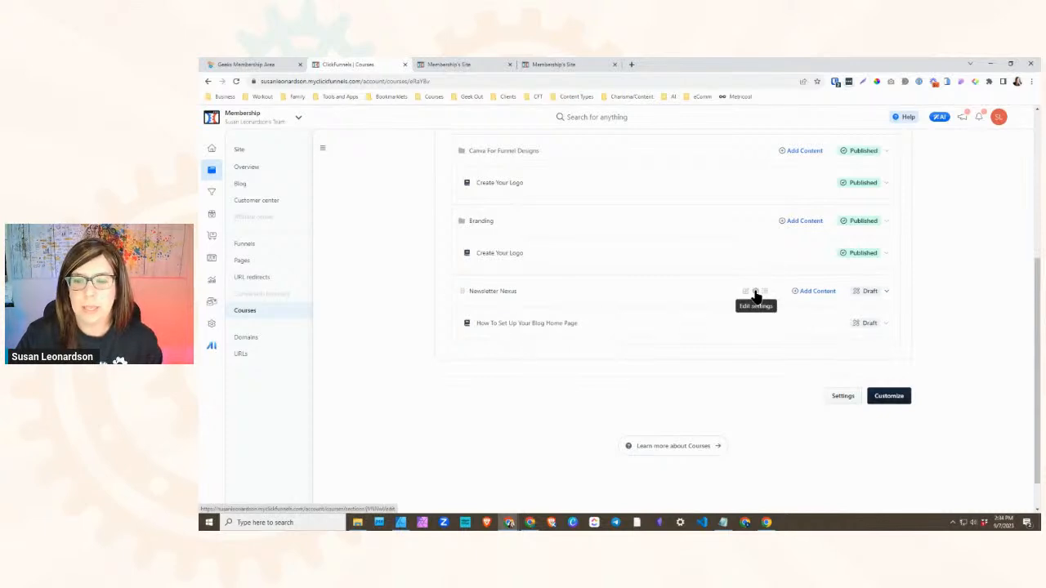
pyautogui.click(884, 291)
pyautogui.click(864, 313)
pyautogui.click(678, 375)
pyautogui.click(885, 325)
pyautogui.click(858, 346)
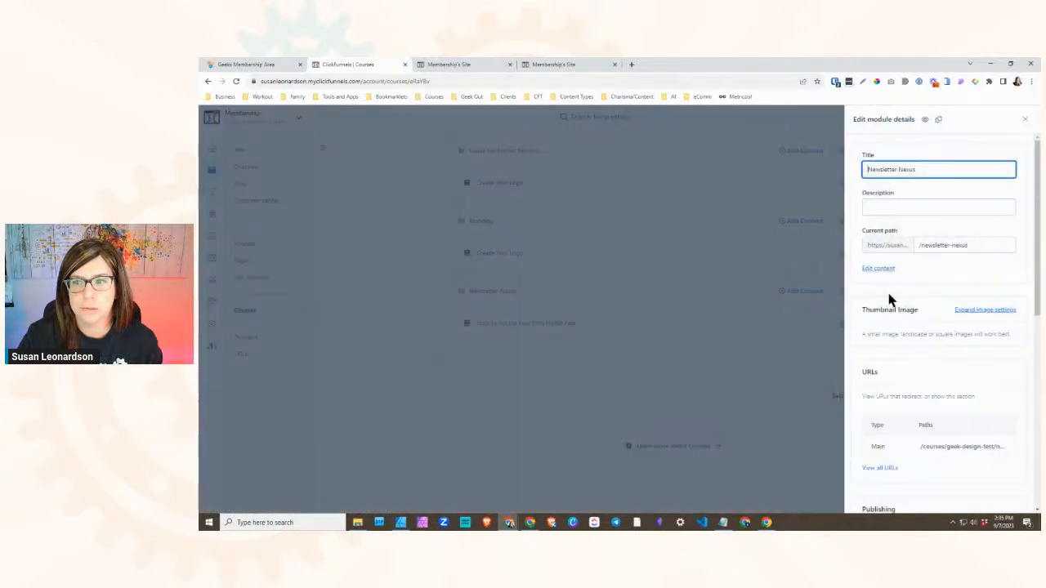
pyautogui.scroll(-3, 915, 303)
pyautogui.scroll(-5, 932, 307)
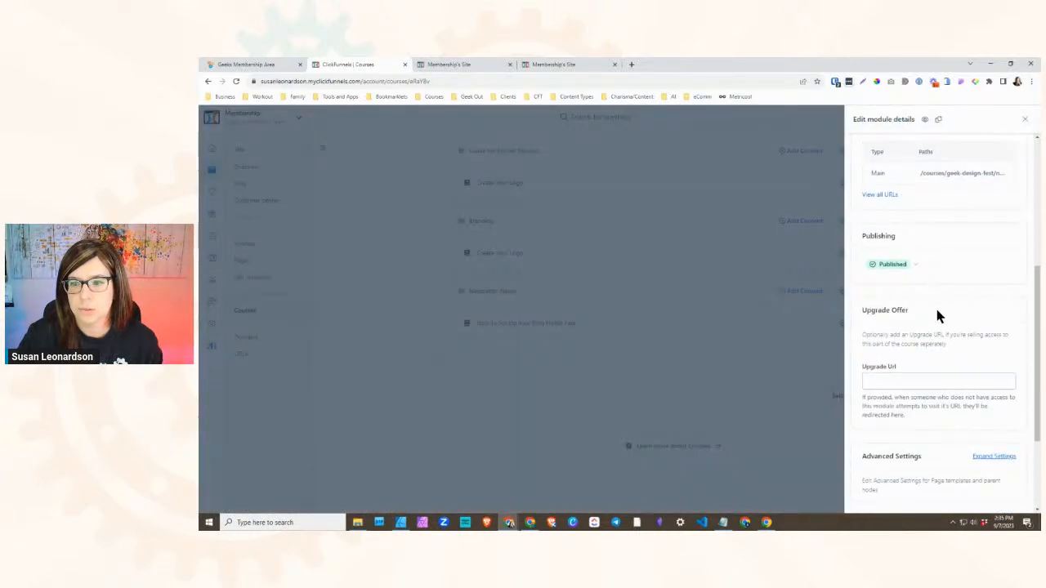
pyautogui.click(983, 317)
pyautogui.scroll(-2, 926, 357)
pyautogui.scroll(3, 927, 395)
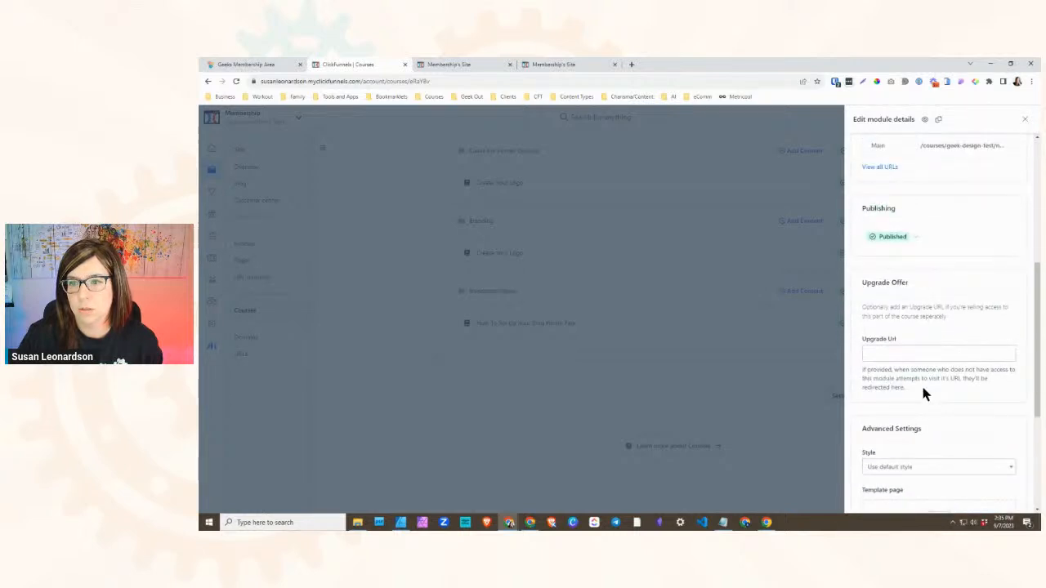
pyautogui.scroll(-1, 883, 304)
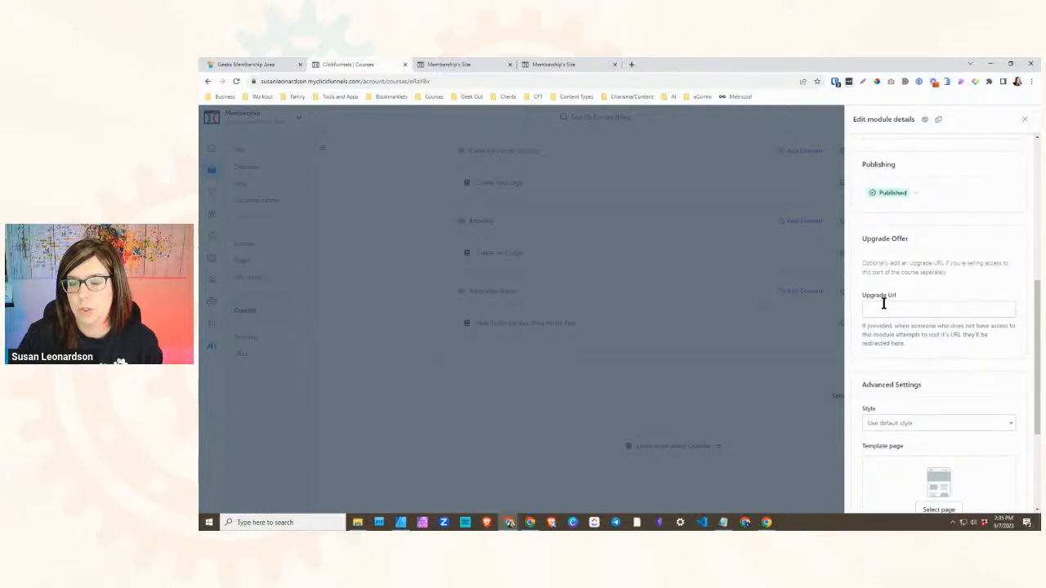
pyautogui.click(885, 307)
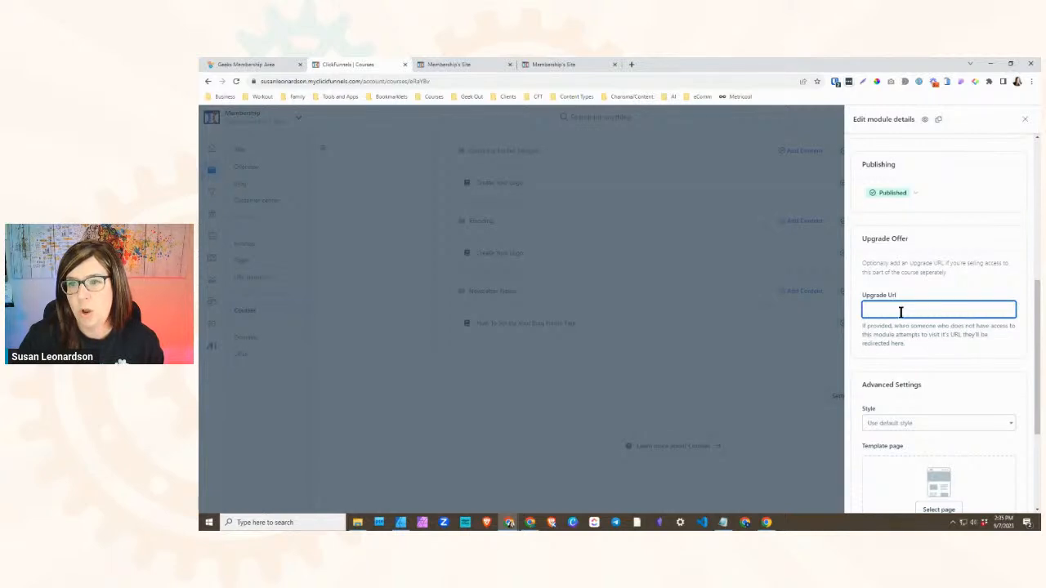
pyautogui.scroll(3, 899, 316)
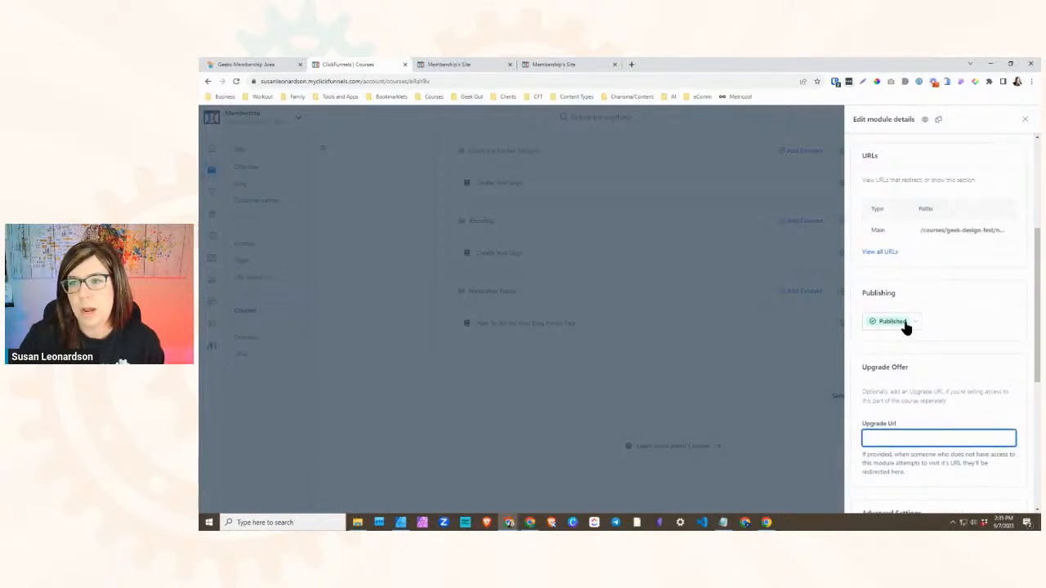
pyautogui.scroll(-1, 911, 331)
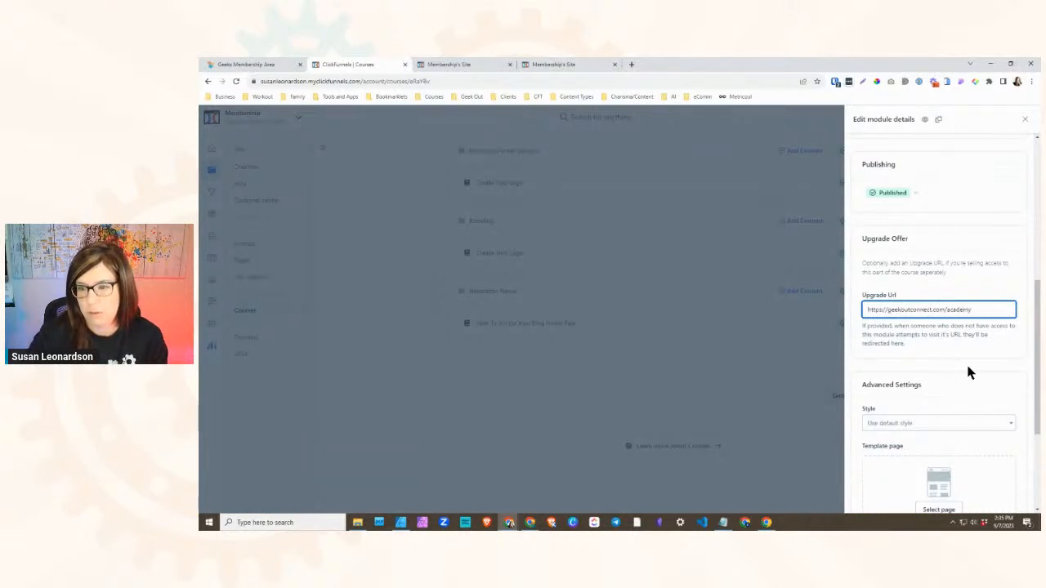
# - Review the Newsletter Nexus module's details and save the updated module
pyautogui.scroll(-2, 968, 375)
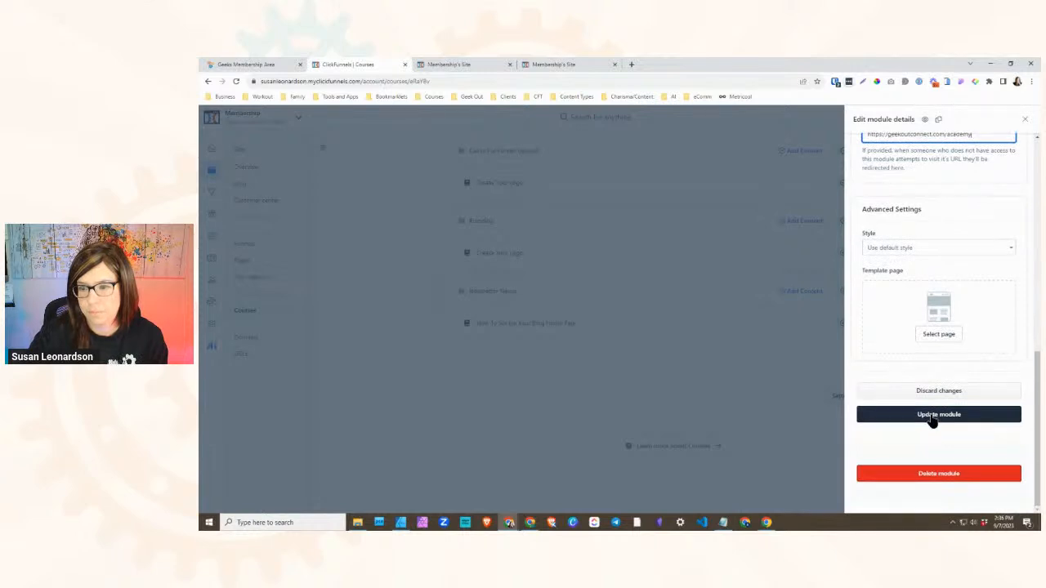
pyautogui.scroll(4, 929, 384)
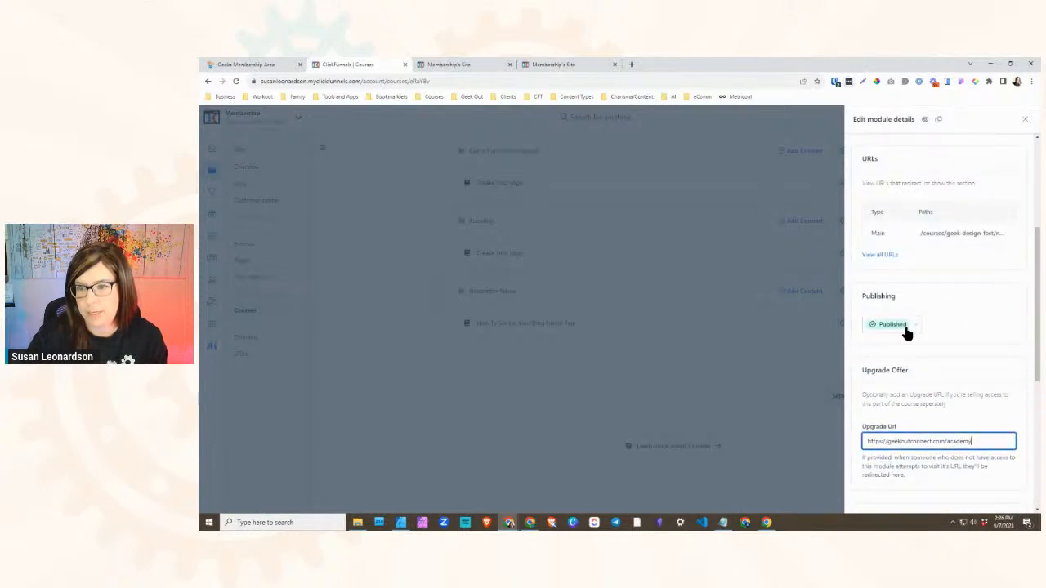
pyautogui.scroll(2, 888, 327)
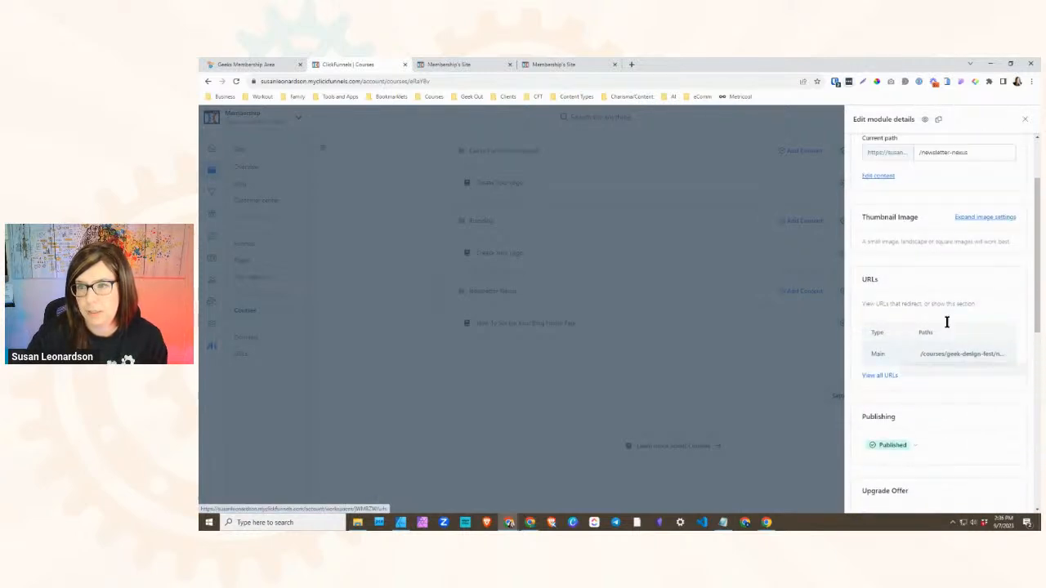
pyautogui.scroll(2, 943, 323)
pyautogui.scroll(1, 942, 314)
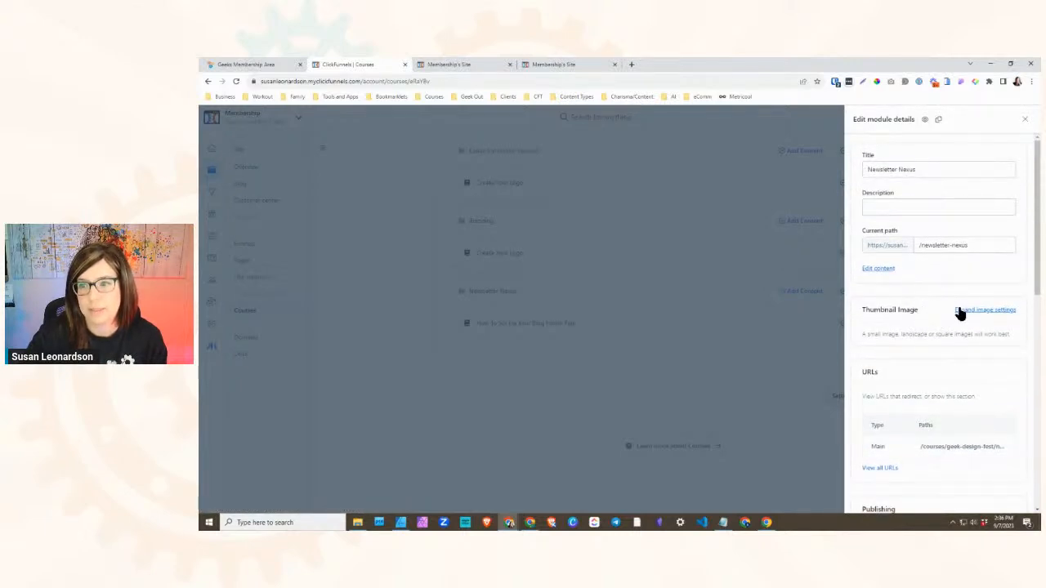
pyautogui.scroll(-10, 926, 357)
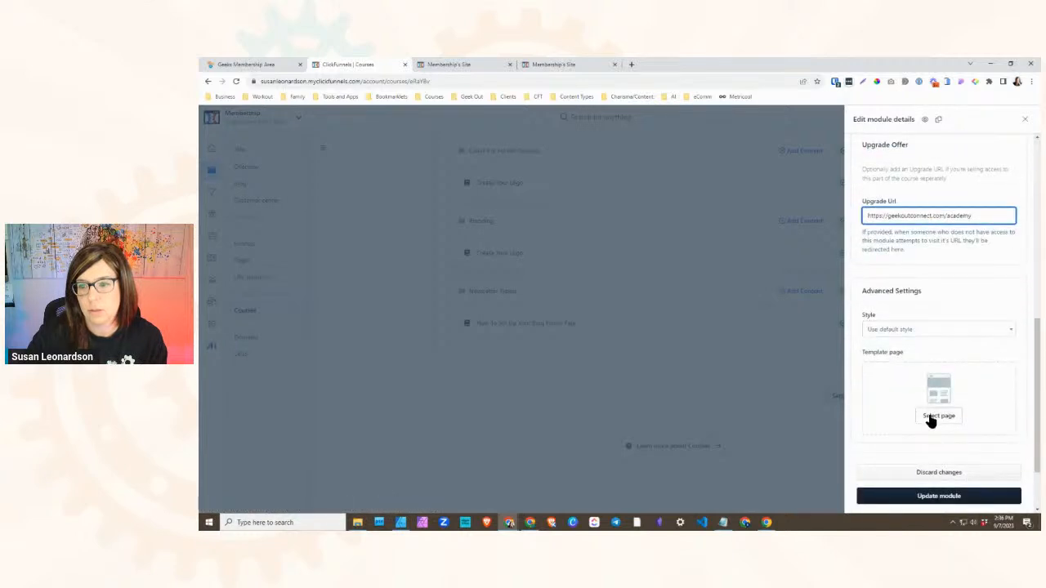
pyautogui.click(946, 414)
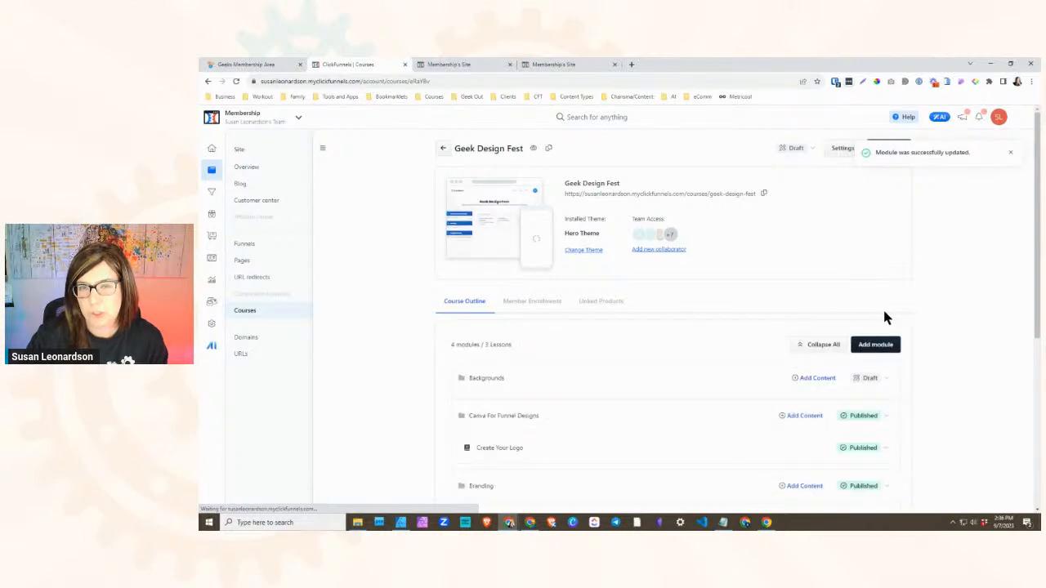
# - Open the details of the How To Set Up Your Blog Home Page lesson, check which settings it offers, and close them
pyautogui.scroll(-3, 890, 327)
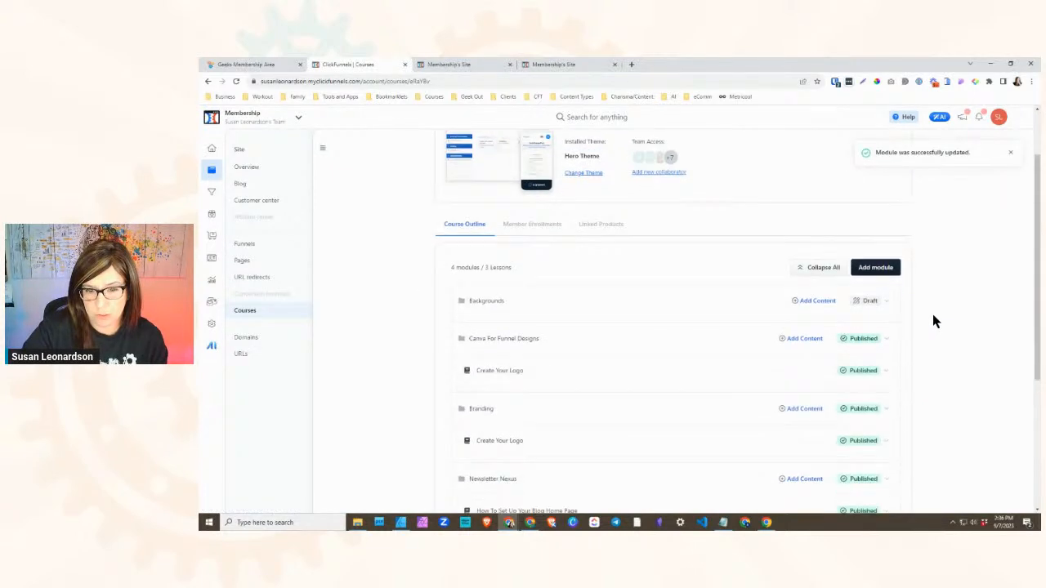
pyautogui.scroll(-2, 846, 368)
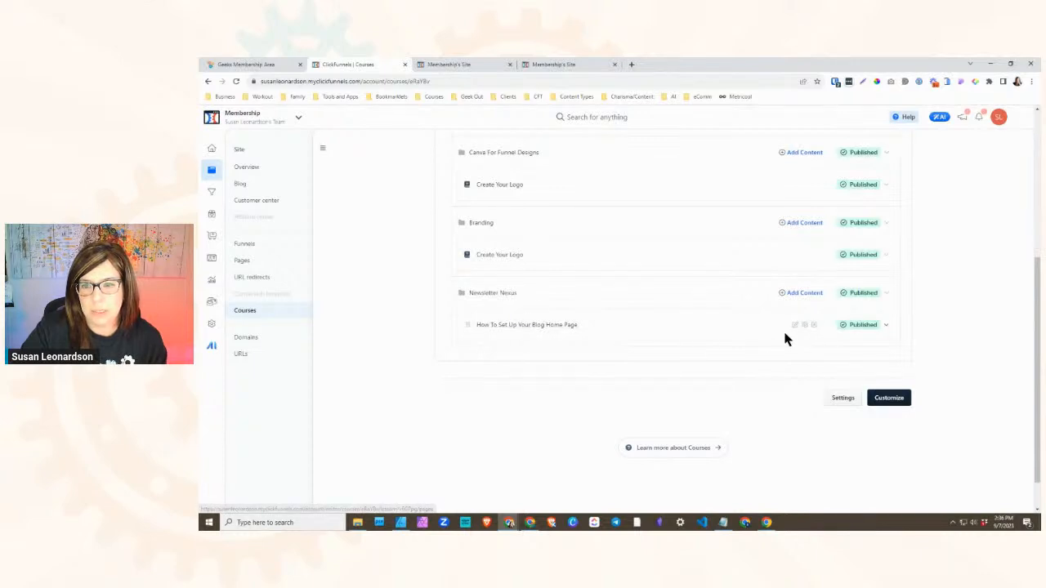
pyautogui.click(802, 326)
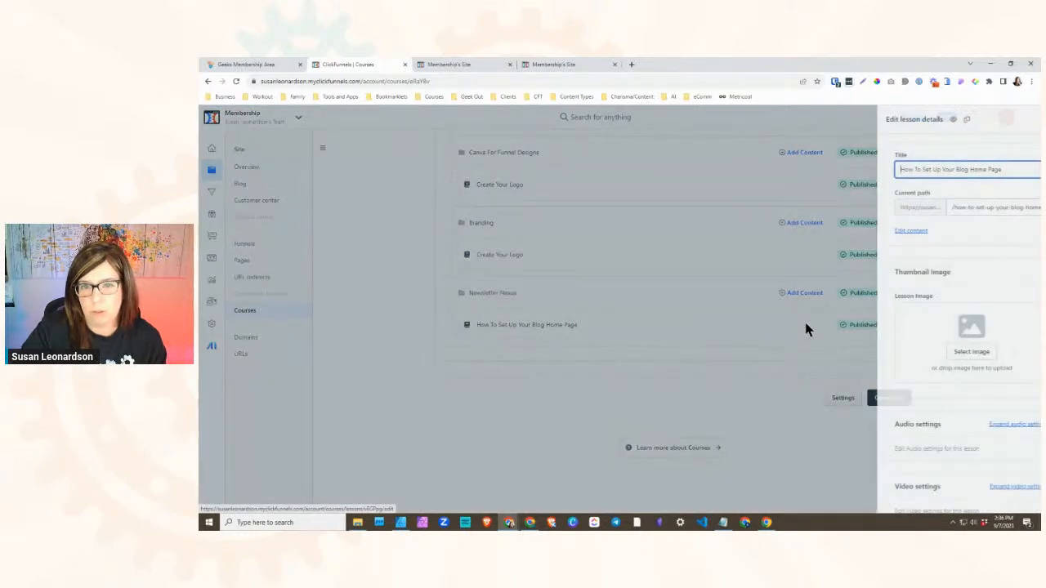
pyautogui.scroll(-10, 923, 294)
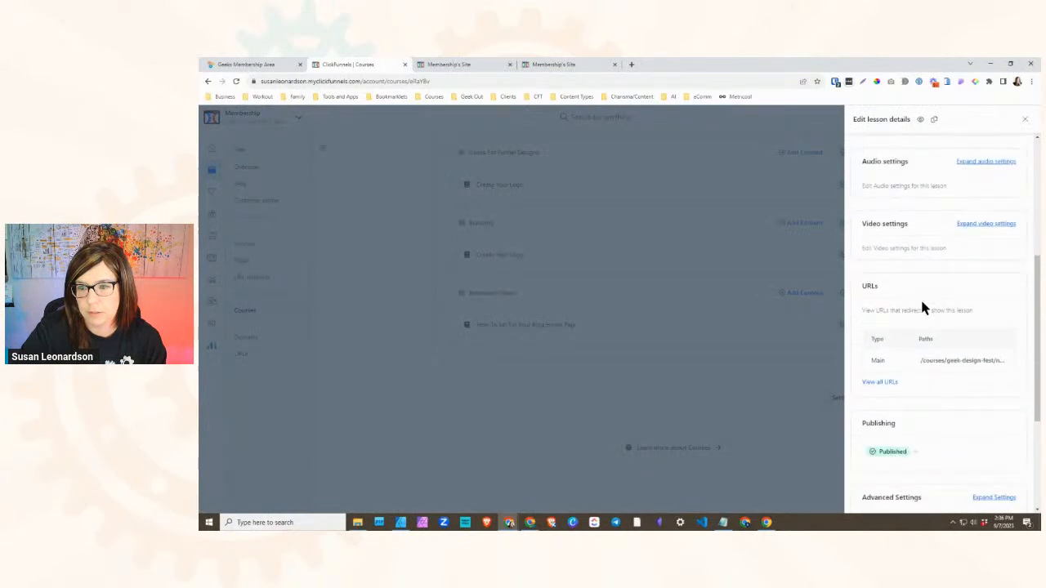
pyautogui.scroll(10, 945, 346)
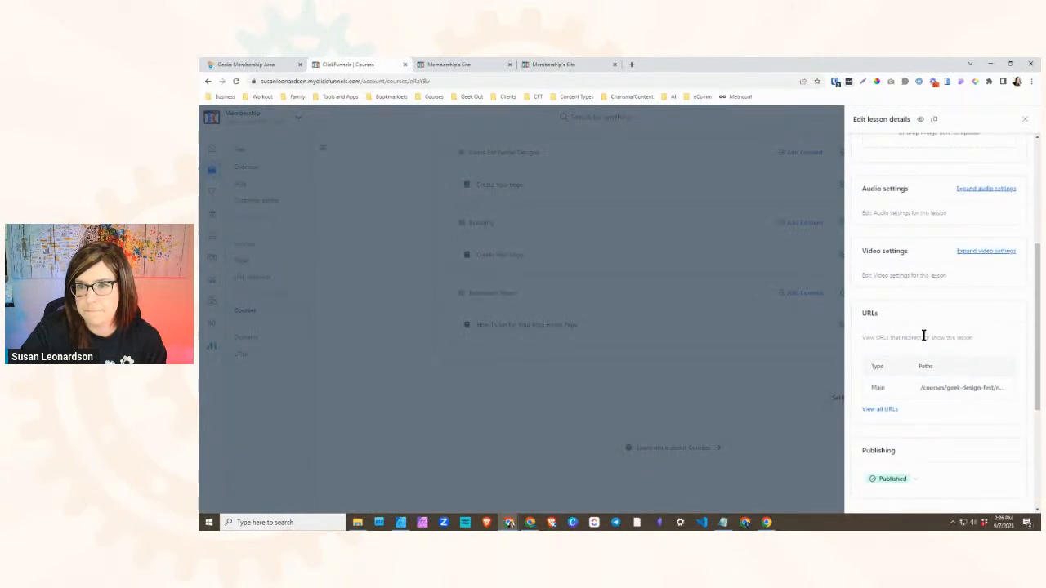
pyautogui.click(1025, 124)
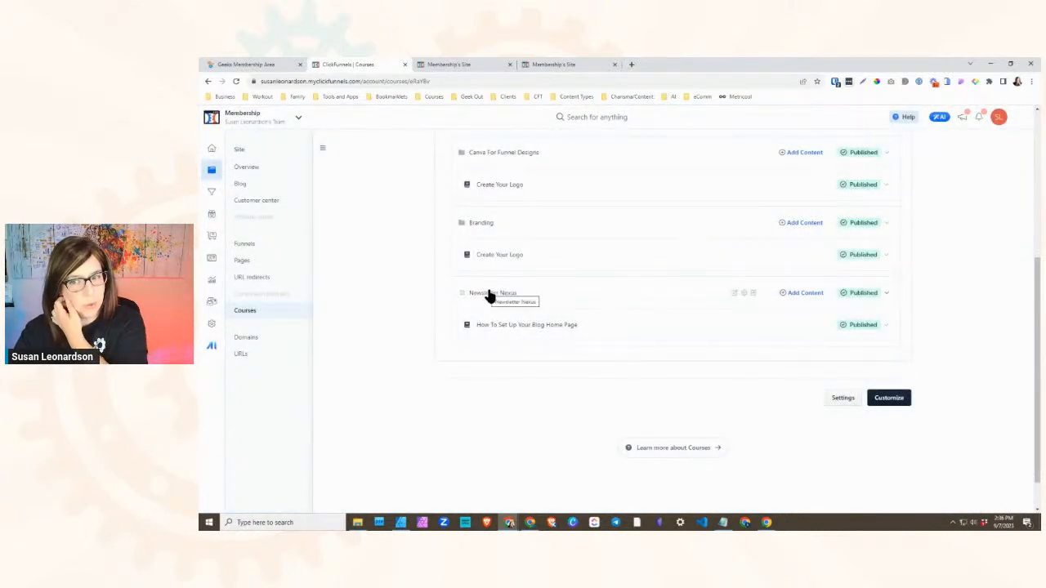
# - Expand Branding in the Geeks Membership Area, copy the lesson title "Create Your YouTube Channel Banners", and collapse Newsletter Nexus
pyautogui.click(237, 65)
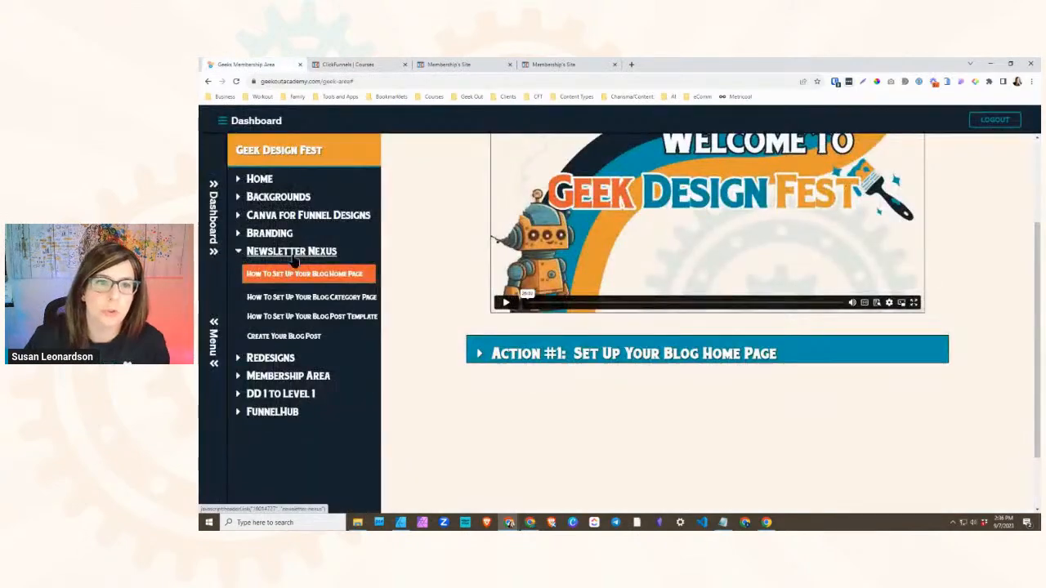
pyautogui.click(256, 233)
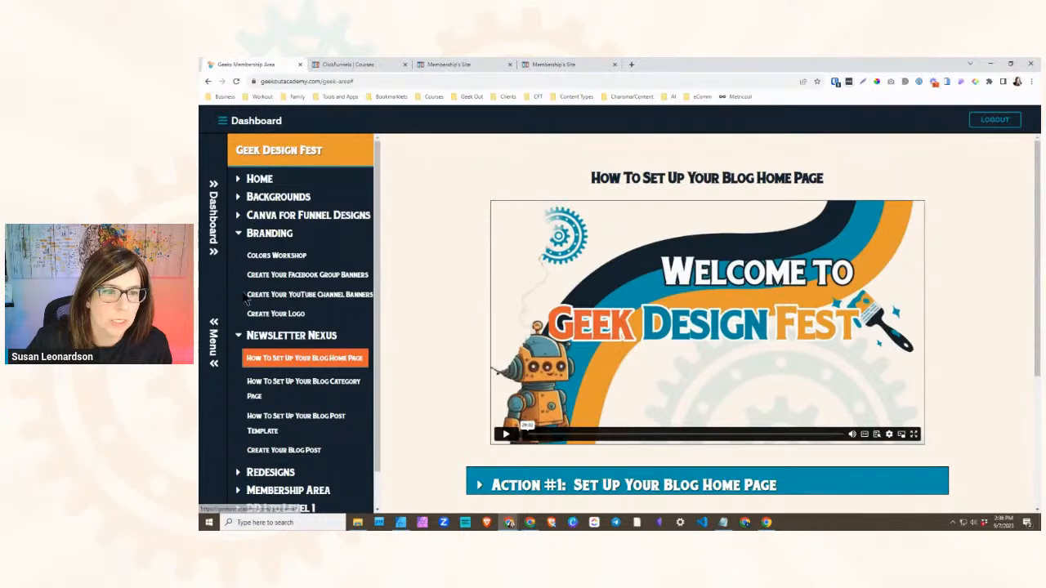
pyautogui.moveTo(244, 300); pyautogui.dragTo(372, 303)
pyautogui.hotkey('ctrl', 'c')
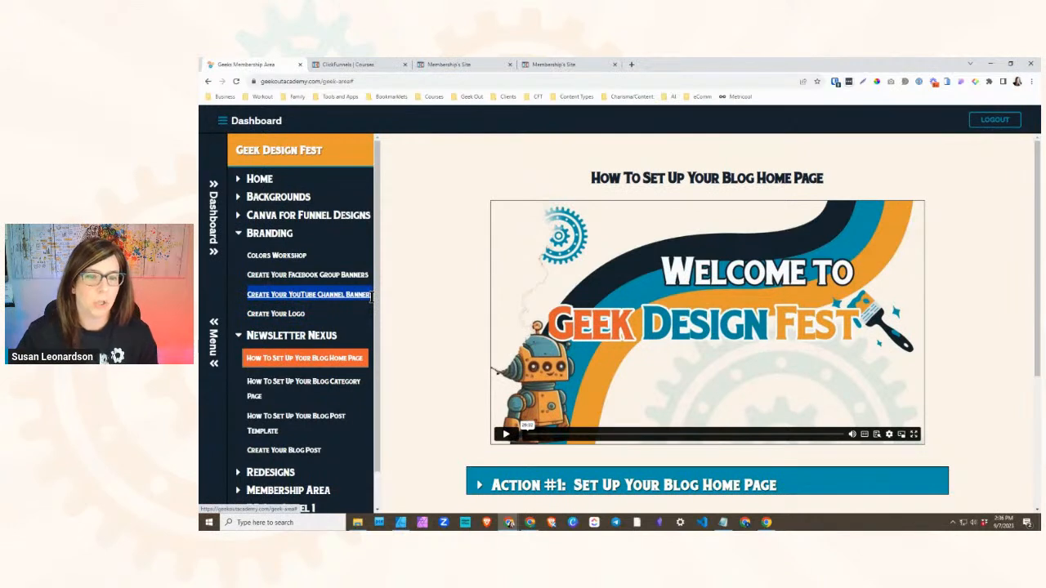
pyautogui.click(266, 335)
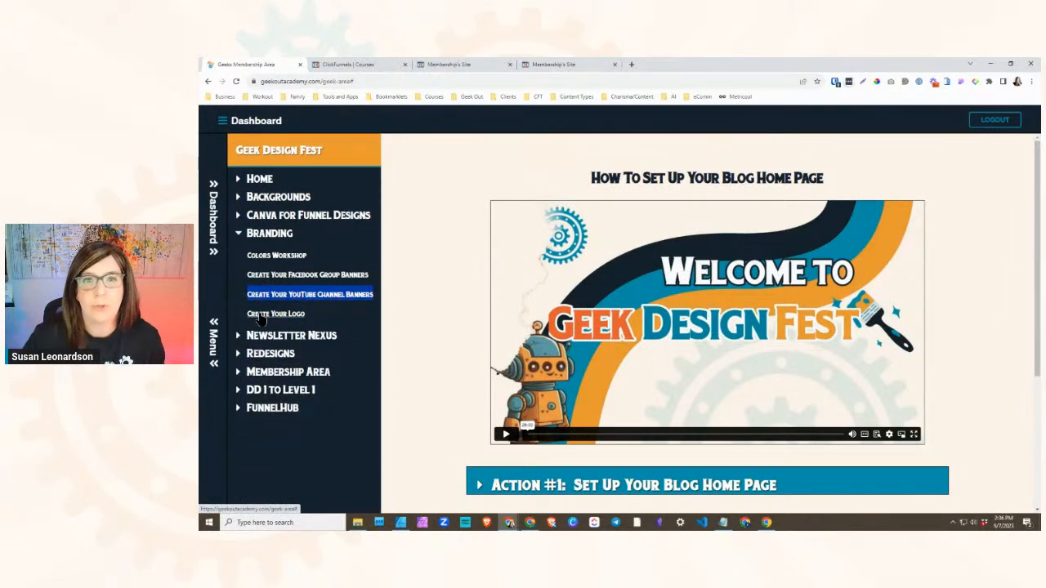
# - Create a lesson titled "Create Your YouTube Channel Banners" in the Branding module of the ClickFunnels course
pyautogui.click(354, 64)
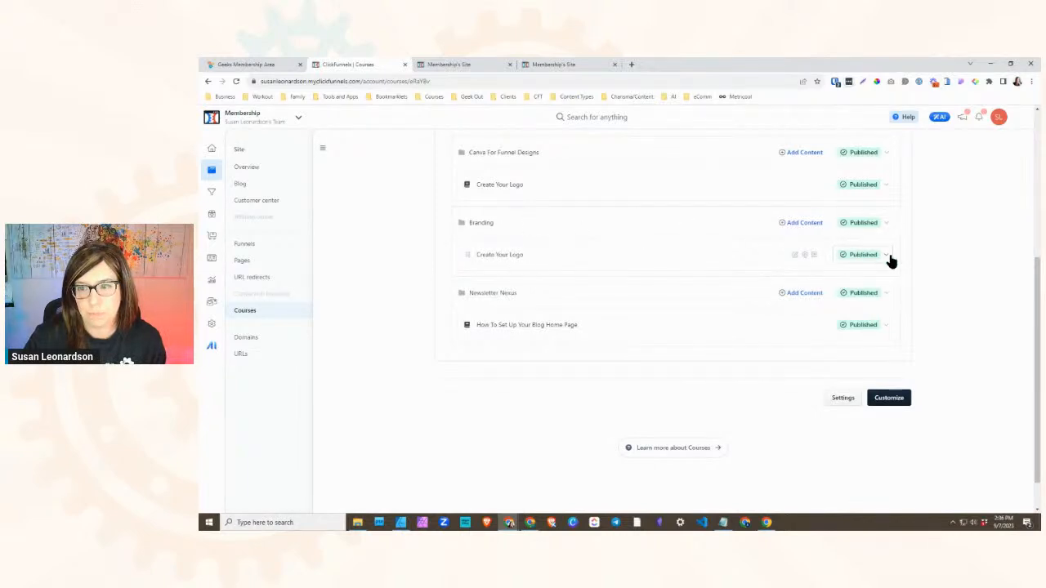
pyautogui.click(804, 224)
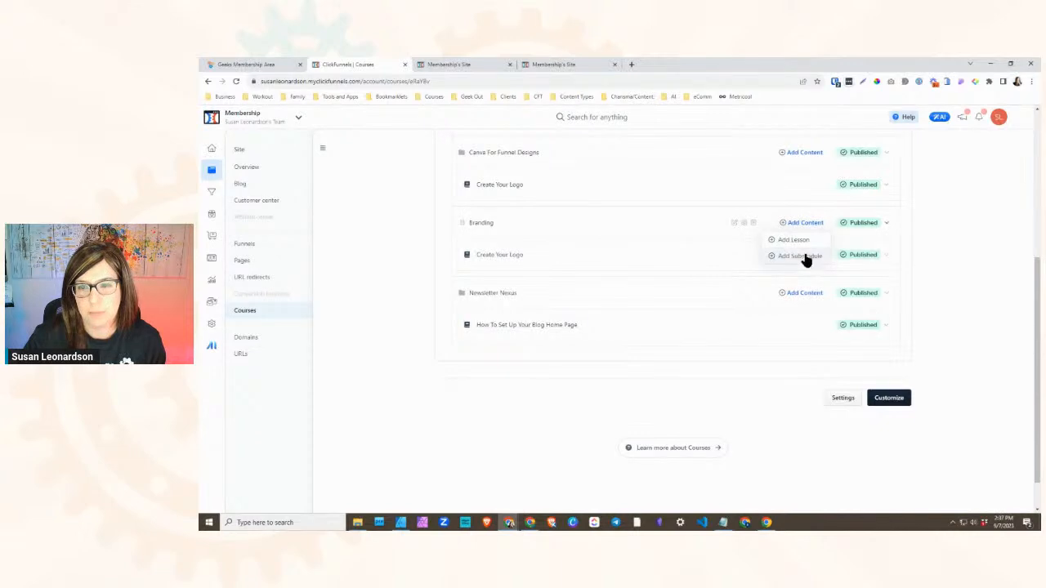
pyautogui.click(793, 240)
pyautogui.hotkey('ctrl', 'v')
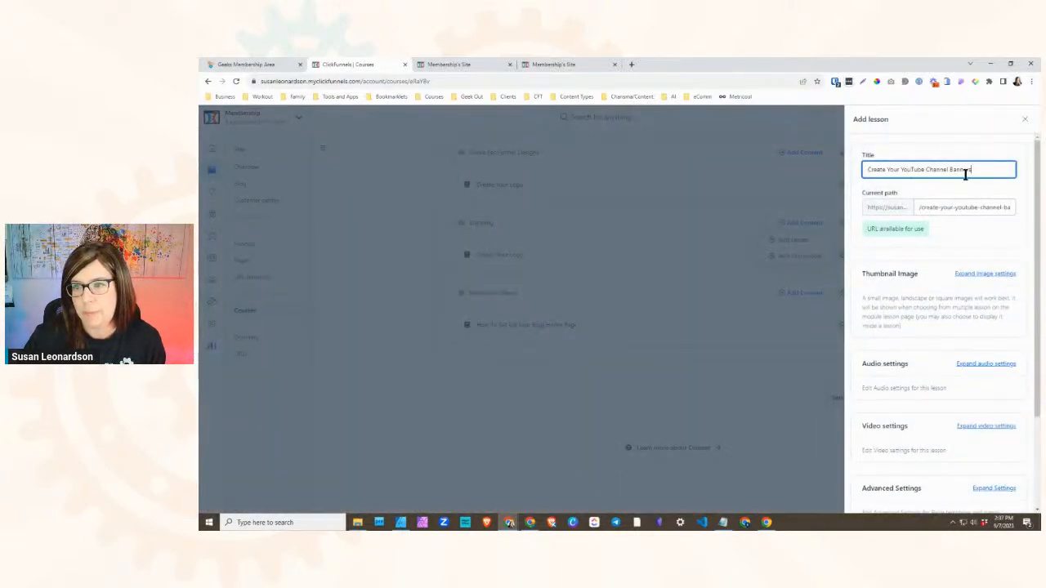
pyautogui.scroll(-2, 954, 270)
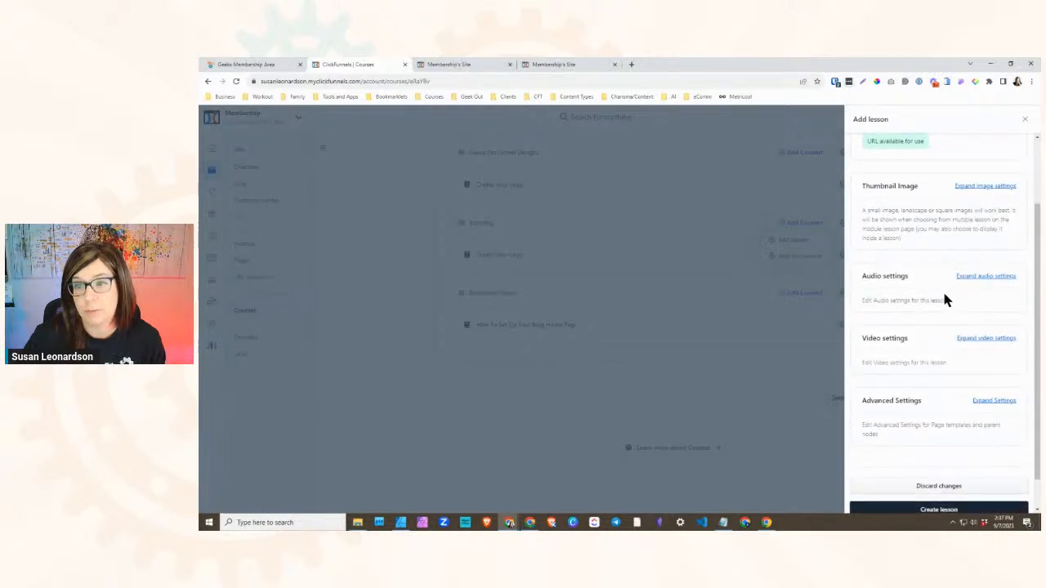
pyautogui.scroll(2, 920, 229)
pyautogui.scroll(-3, 920, 229)
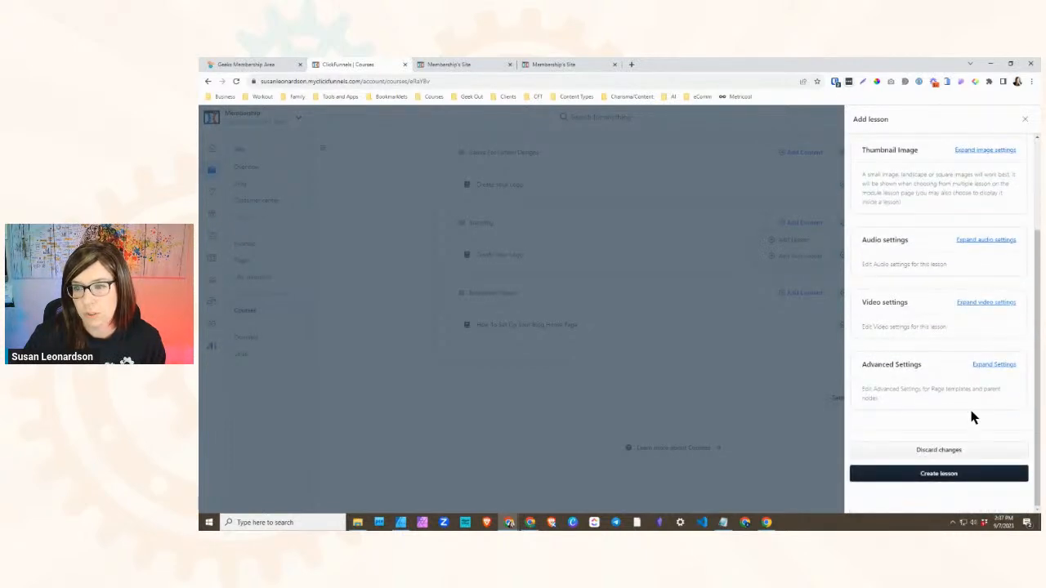
pyautogui.click(948, 473)
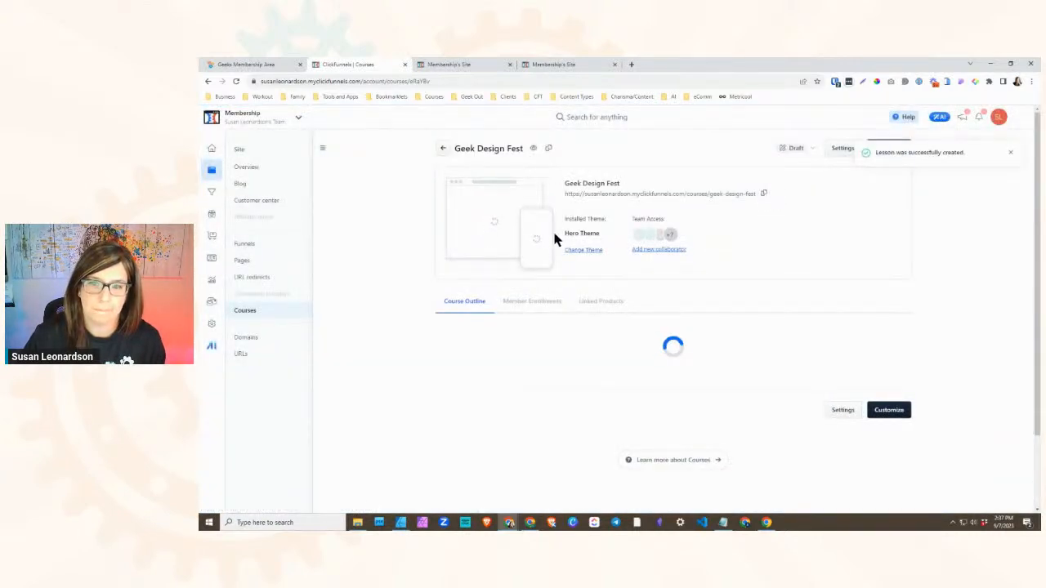
# - Compare the course outline with the Geeks Membership Area menu and publish the Create Your YouTube Channel Banners lesson
pyautogui.scroll(-2, 575, 369)
pyautogui.scroll(-1, 574, 364)
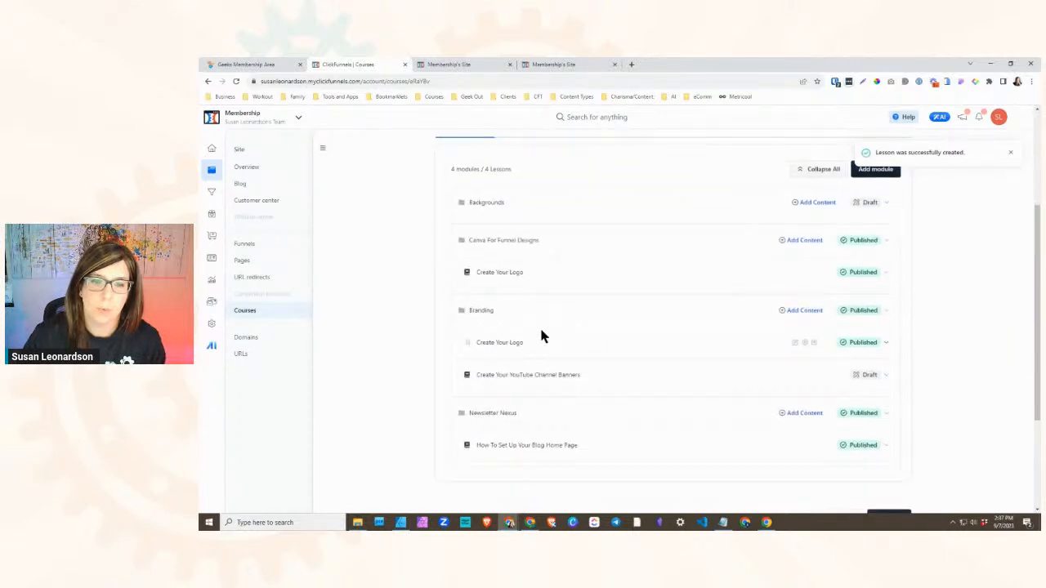
pyautogui.scroll(1, 539, 329)
pyautogui.scroll(-2, 501, 378)
pyautogui.scroll(-1, 502, 382)
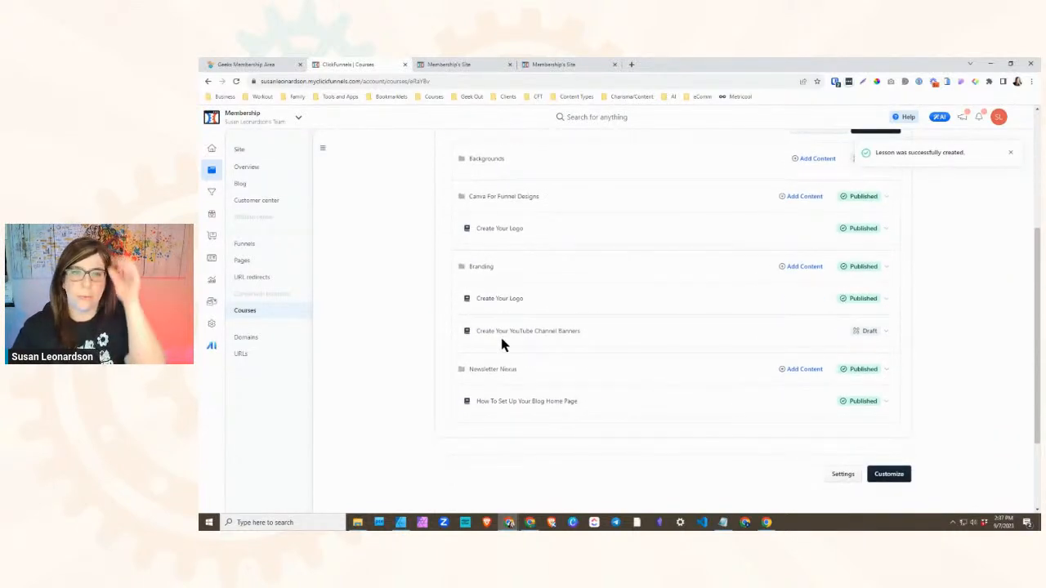
pyautogui.click(245, 64)
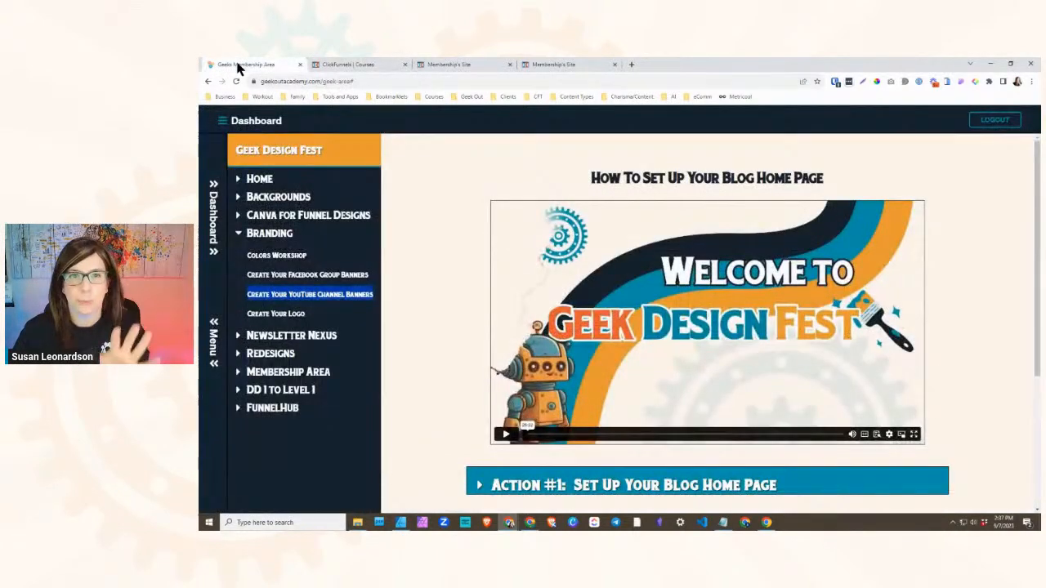
pyautogui.click(366, 65)
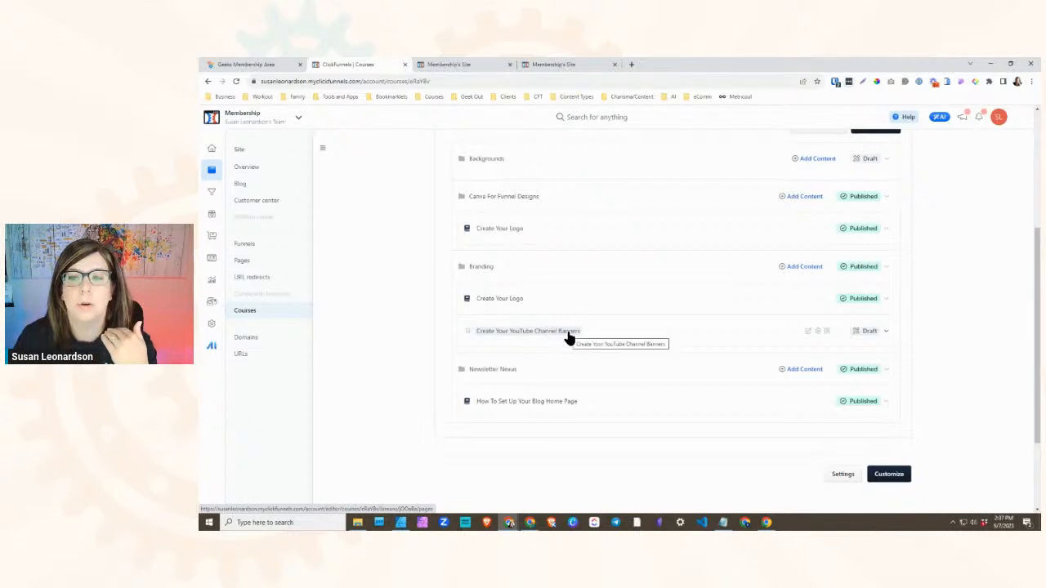
pyautogui.click(875, 332)
pyautogui.click(864, 354)
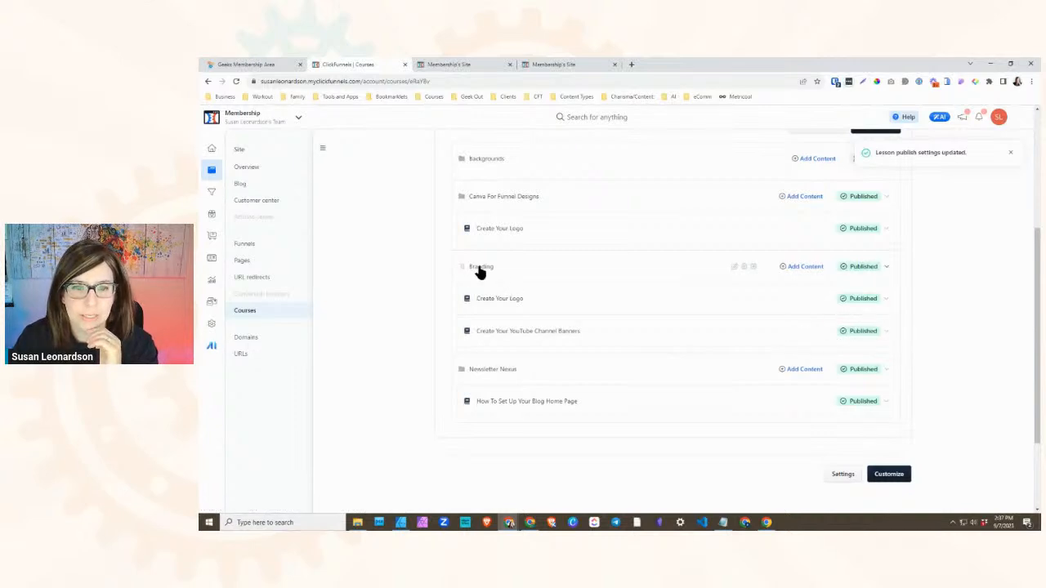
# - Create a submodule titled "Free" inside the Branding module
pyautogui.click(797, 269)
pyautogui.click(797, 300)
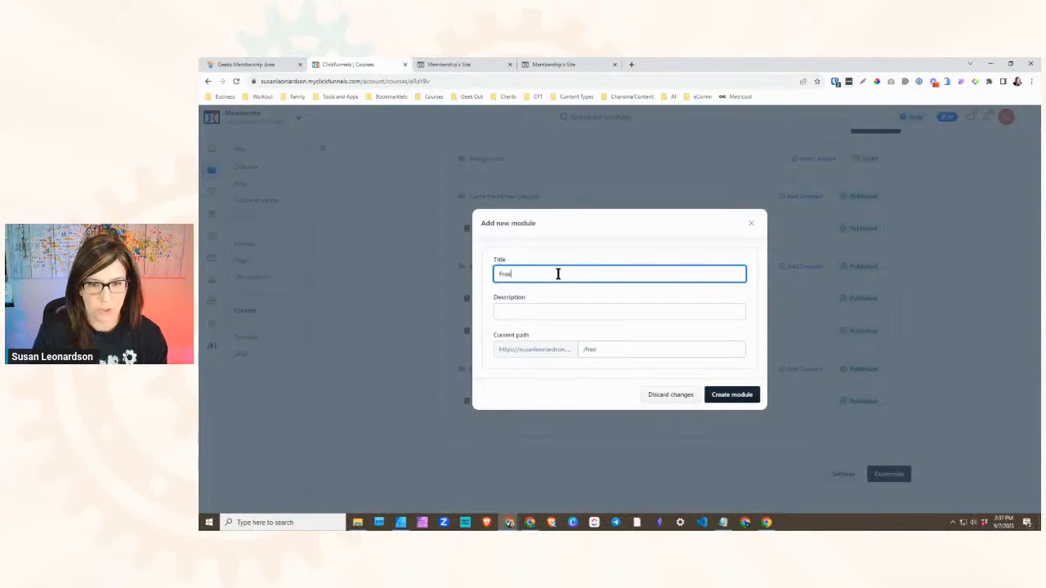
pyautogui.click(733, 408)
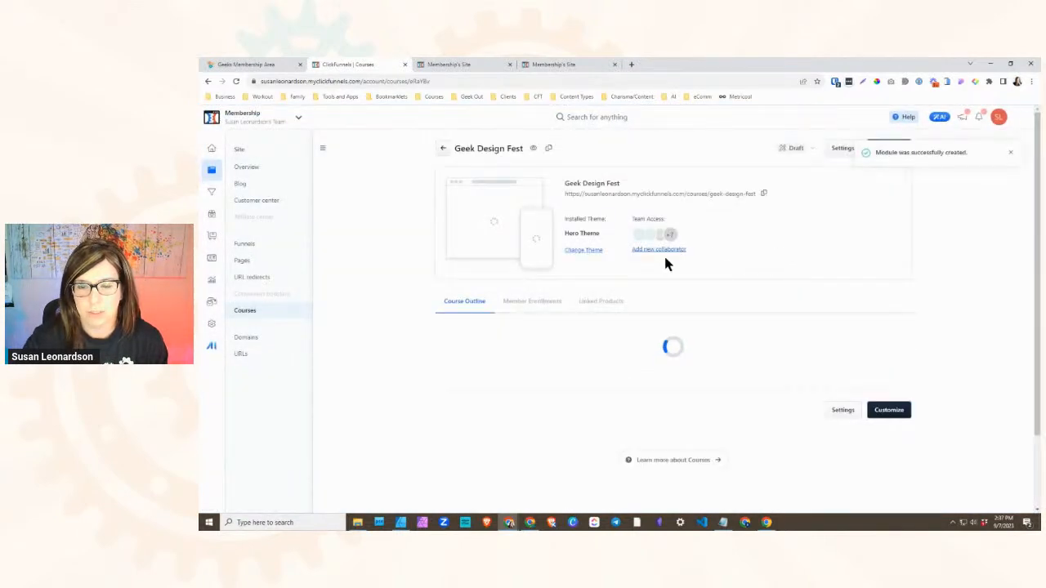
# - Create a second submodule titled "Level 1" inside the Branding module of the Geek Design Fest course
pyautogui.scroll(-5, 781, 319)
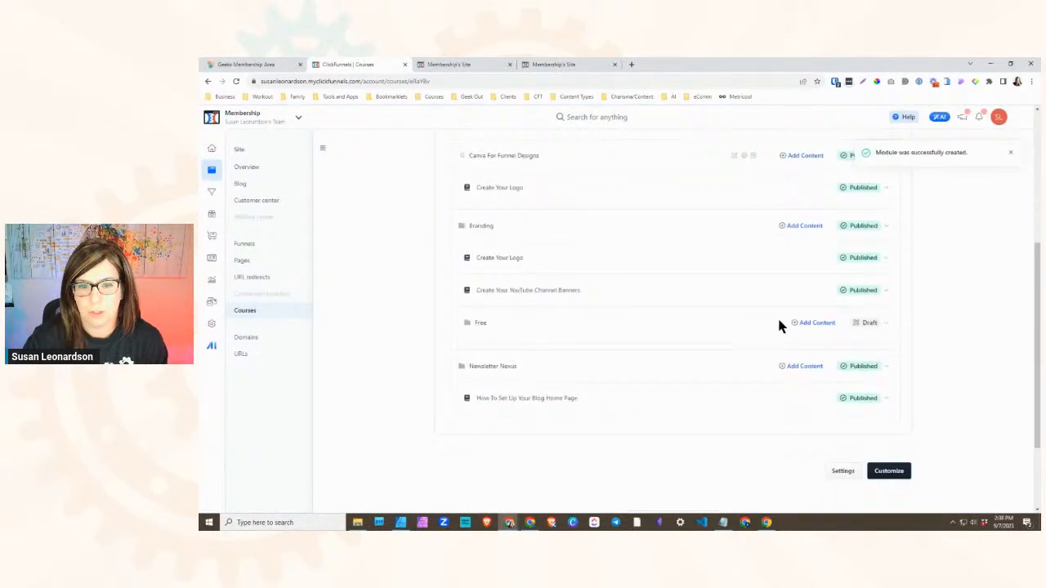
pyautogui.click(797, 223)
pyautogui.click(793, 256)
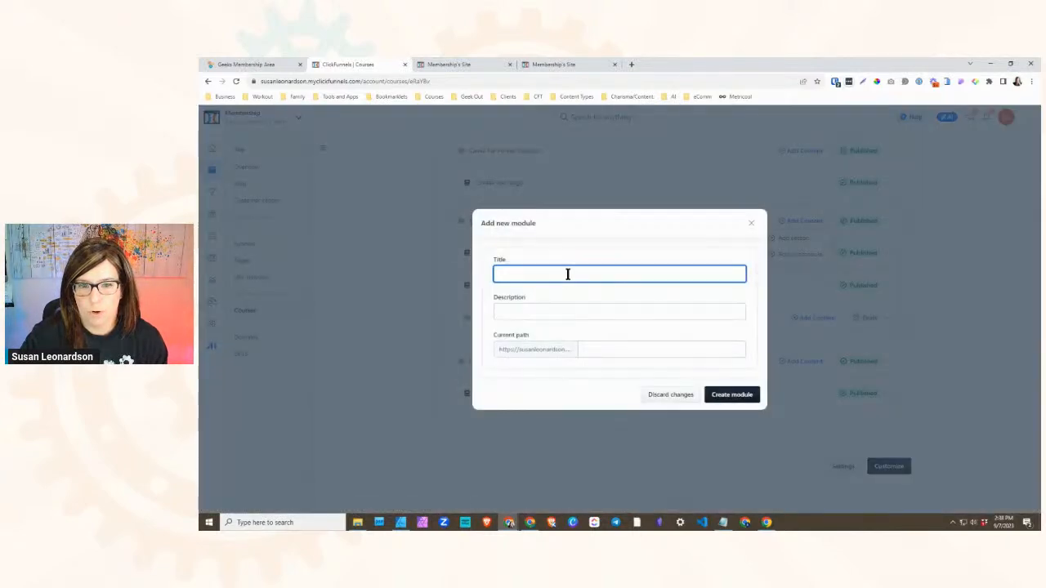
pyautogui.write('Level')
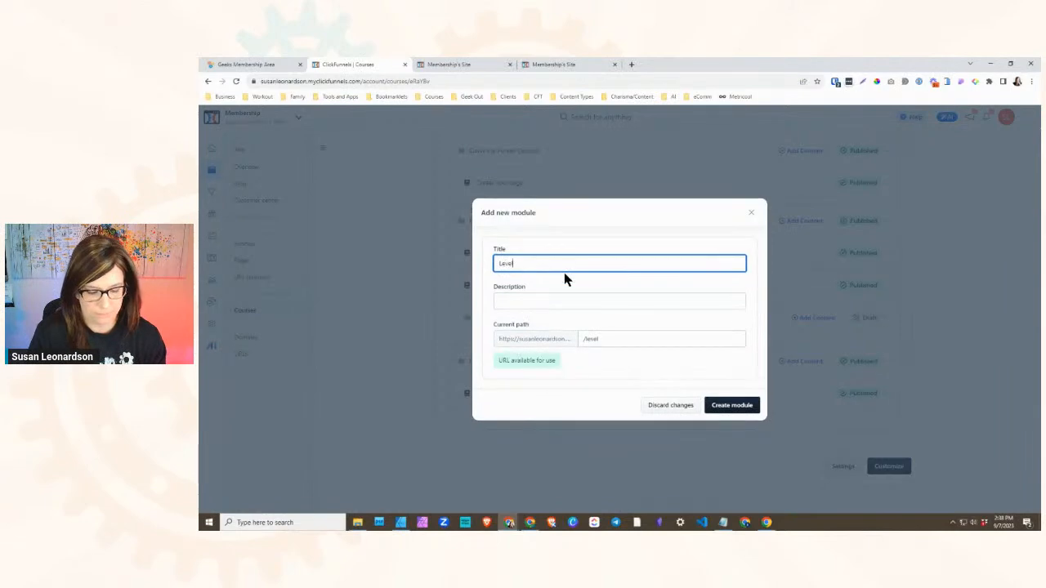
pyautogui.write(' 1')
pyautogui.click(731, 404)
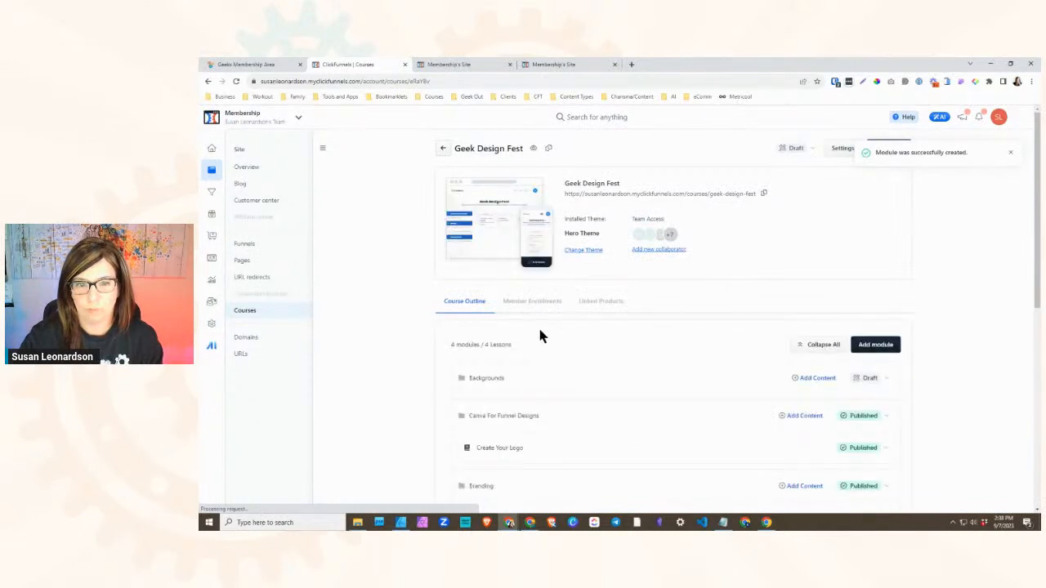
pyautogui.scroll(-2, 538, 325)
pyautogui.scroll(-3, 535, 336)
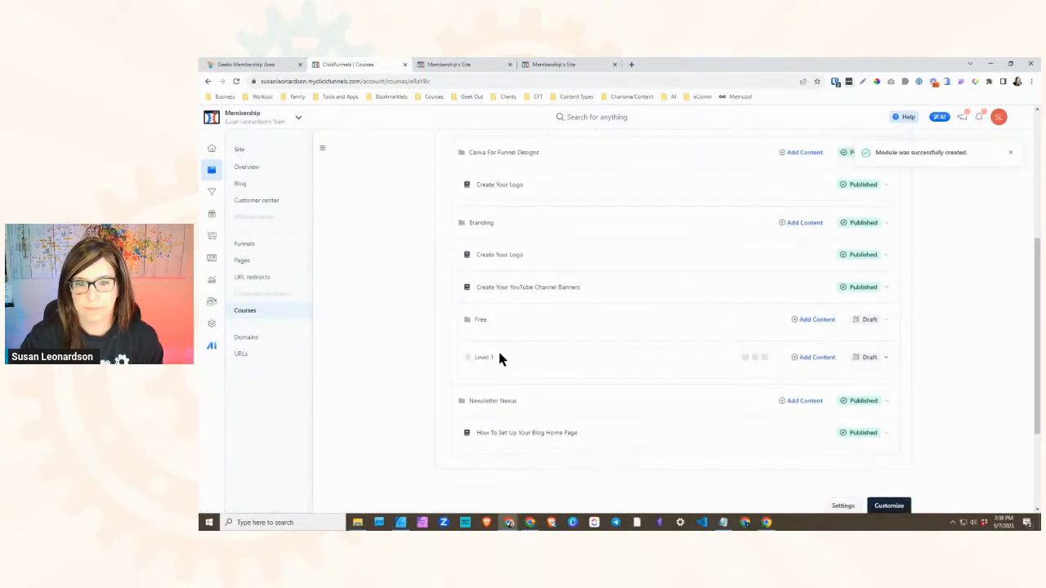
pyautogui.scroll(1, 500, 351)
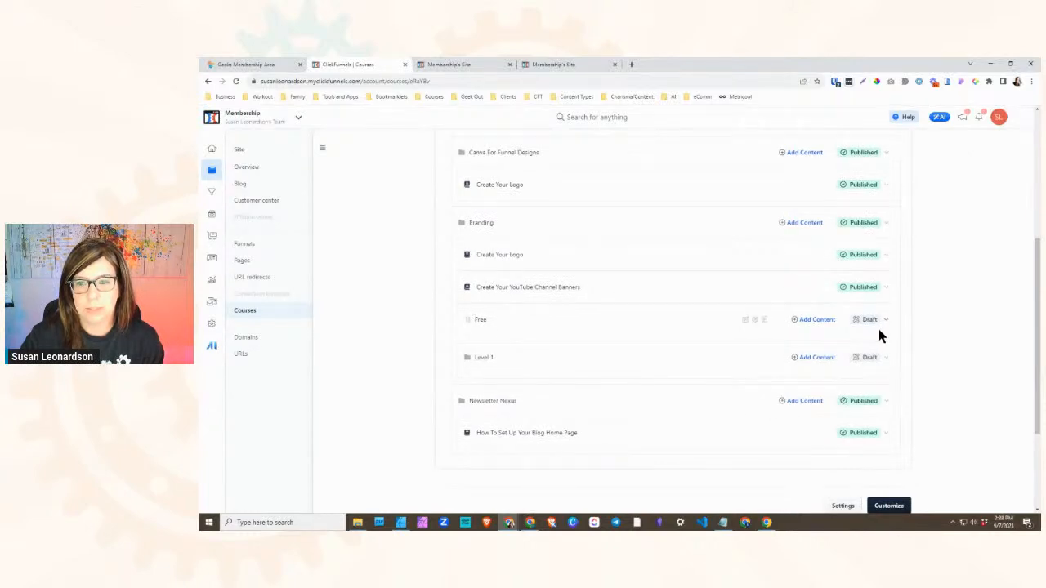
pyautogui.click(754, 319)
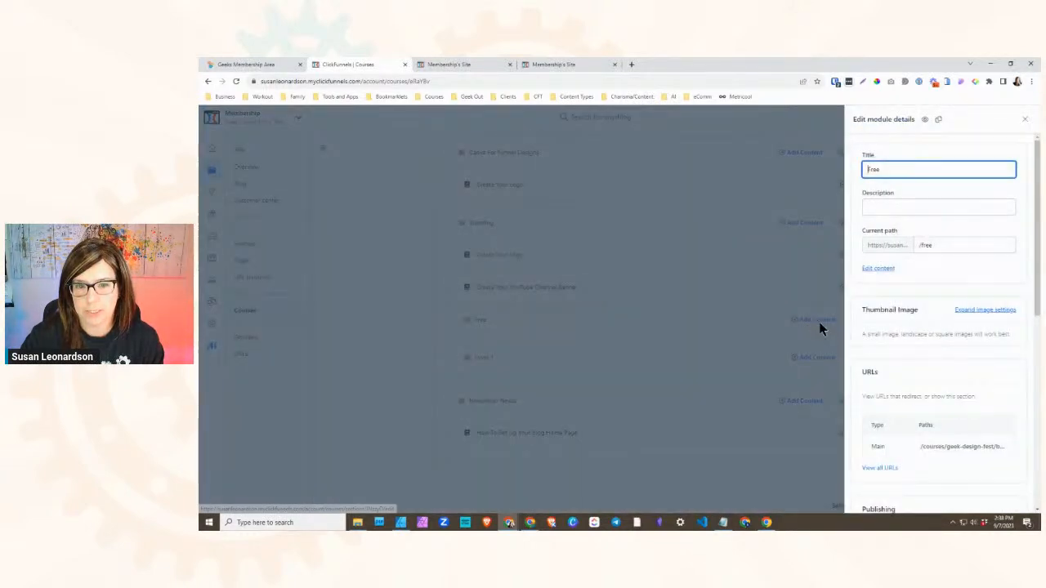
pyautogui.scroll(-4, 940, 353)
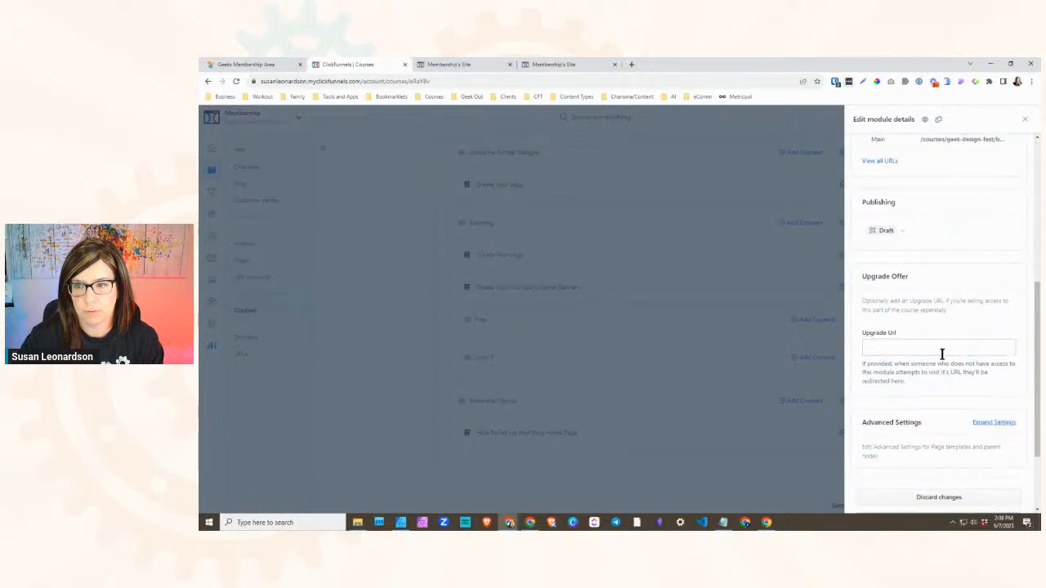
pyautogui.click(921, 349)
pyautogui.write('htt')
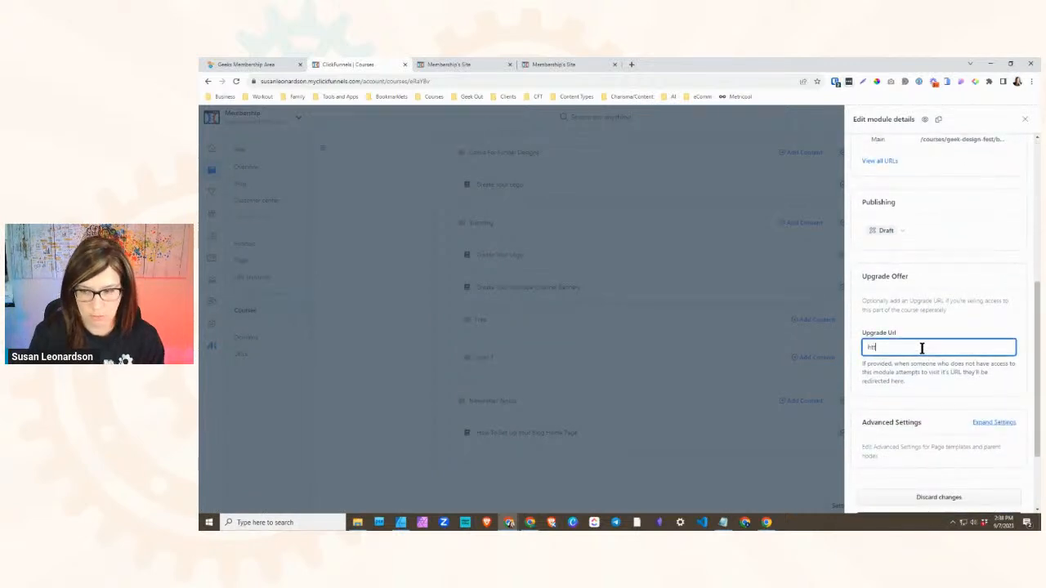
pyautogui.press('BackSpace')
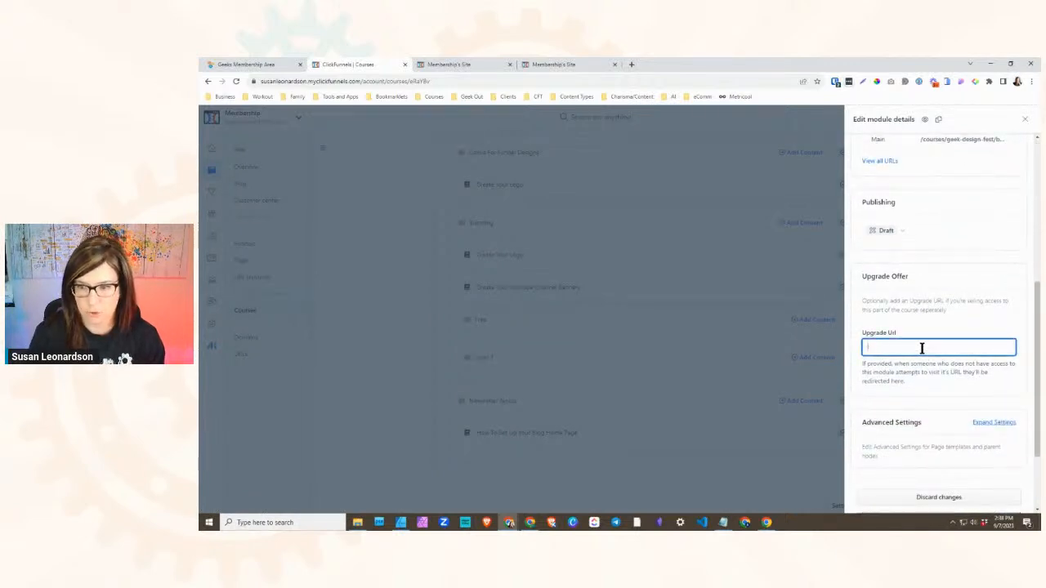
pyautogui.click(727, 309)
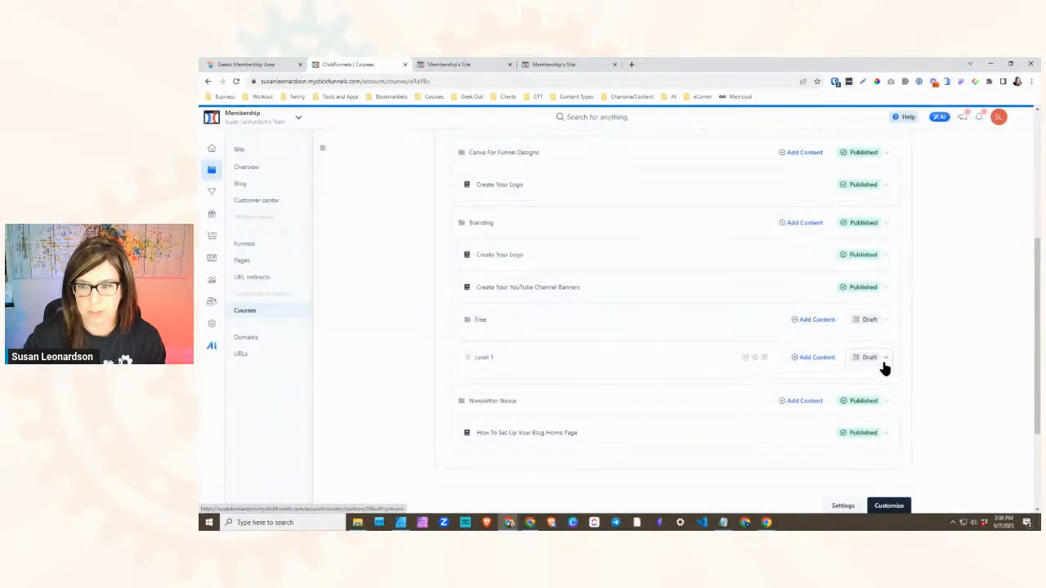
pyautogui.click(871, 364)
pyautogui.scroll(-3, 935, 327)
pyautogui.scroll(-3, 924, 347)
pyautogui.click(914, 350)
pyautogui.write('ht')
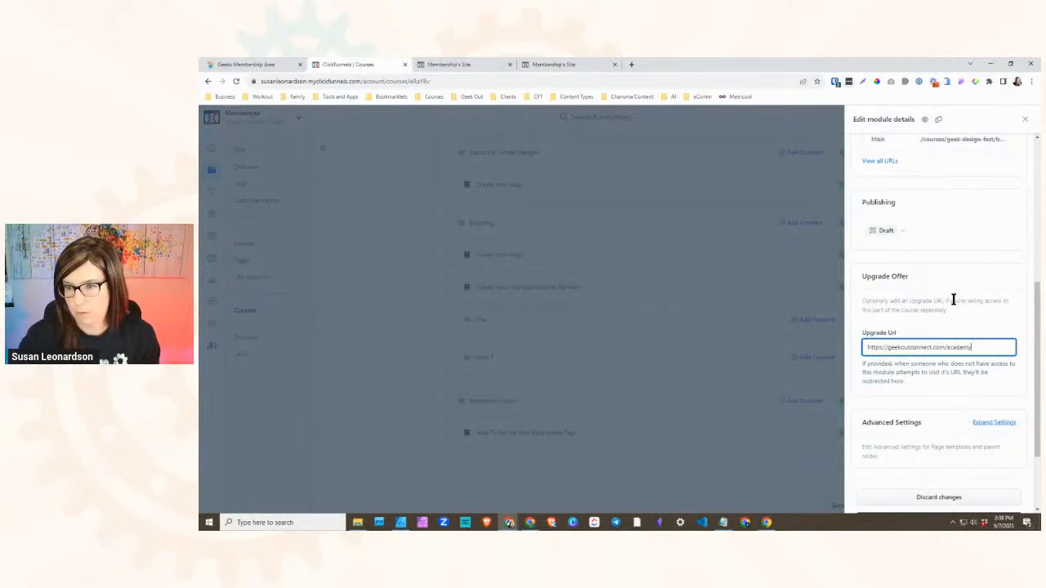
pyautogui.scroll(-3, 955, 327)
pyautogui.click(941, 415)
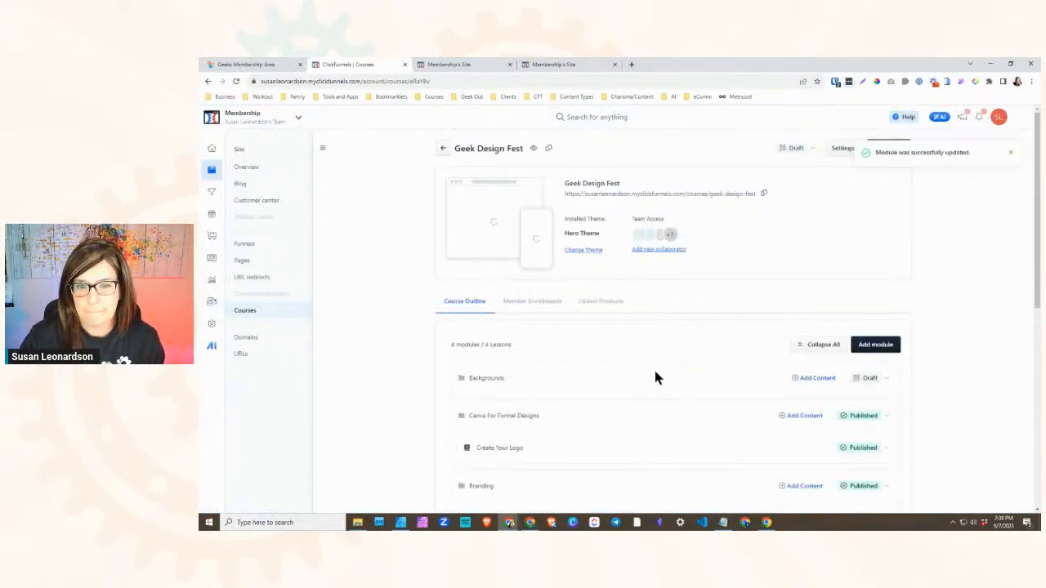
# - Move the Create Your Logo lesson into the Free submodule and back out between Free and Level 1
pyautogui.scroll(-5, 523, 384)
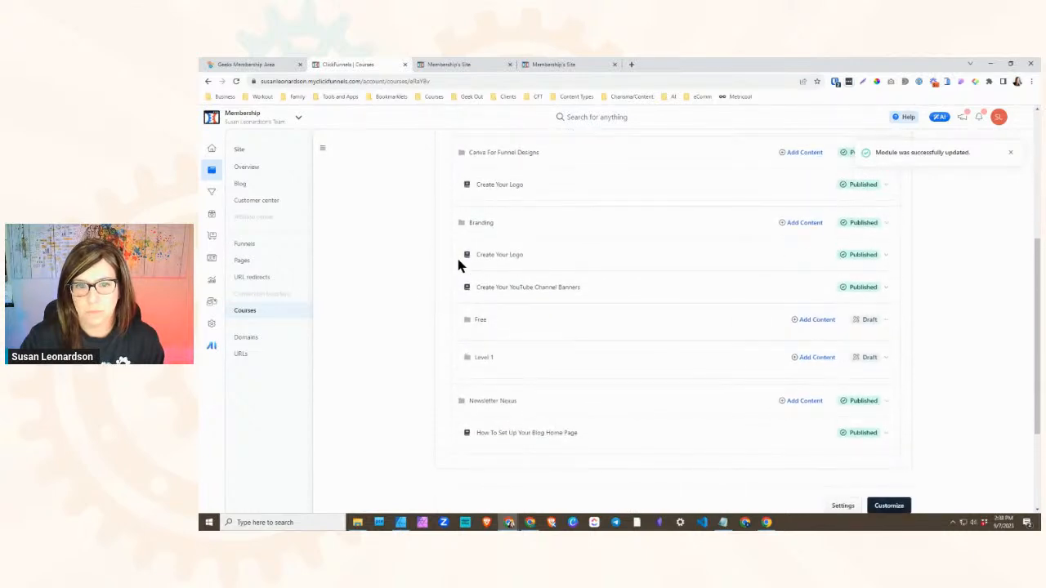
pyautogui.moveTo(466, 254); pyautogui.dragTo(500, 313)
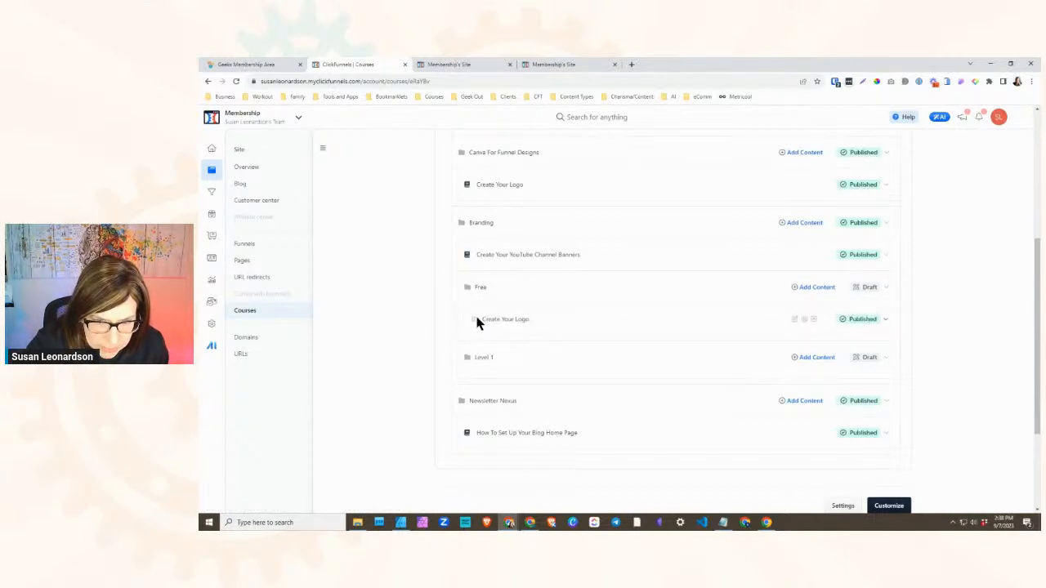
pyautogui.scroll(-2, 465, 310)
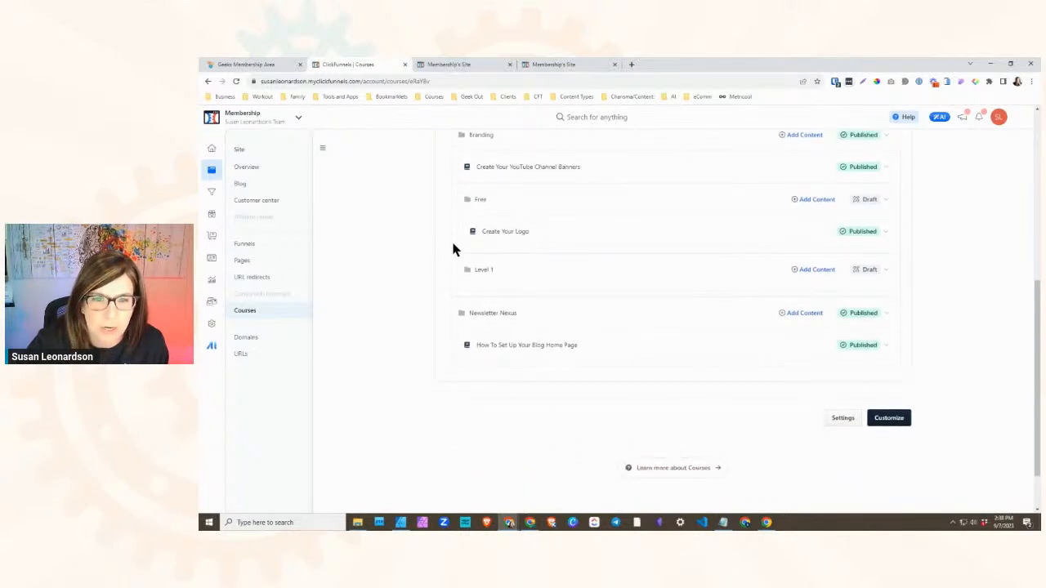
pyautogui.moveTo(475, 231)
pyautogui.mouseDown()
pyautogui.moveTo(457, 241)
pyautogui.moveTo(469, 227)
pyautogui.mouseUp()
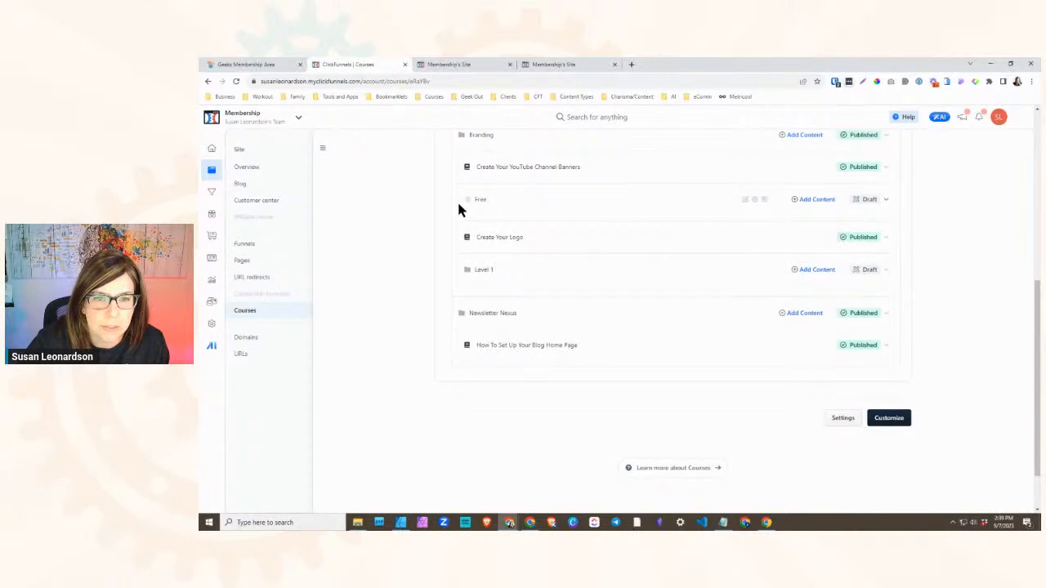
# - Reload the member site and check how the Branding lessons and submodules are listed in the course navigation
pyautogui.click(460, 63)
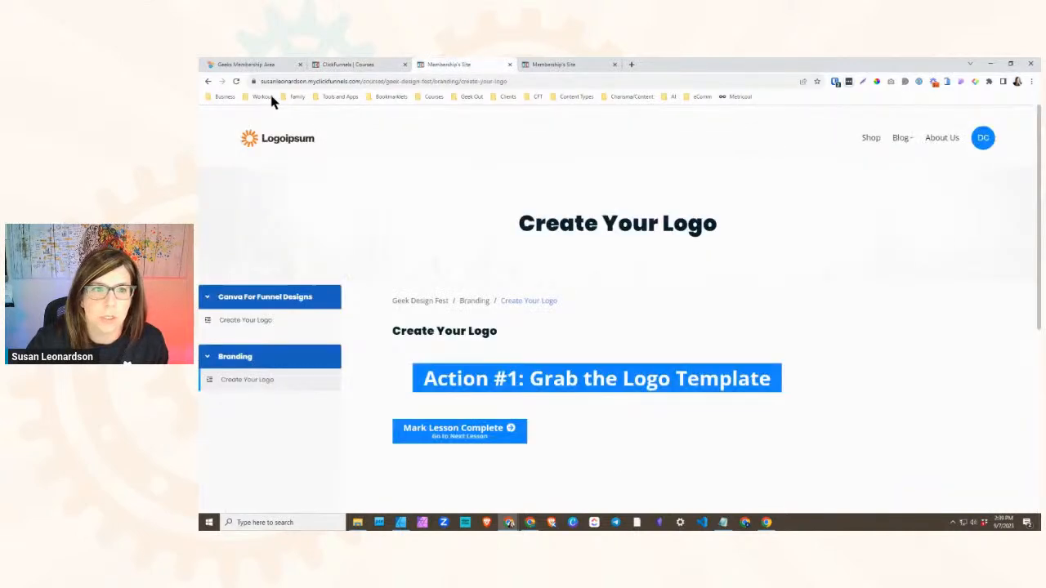
pyautogui.click(234, 82)
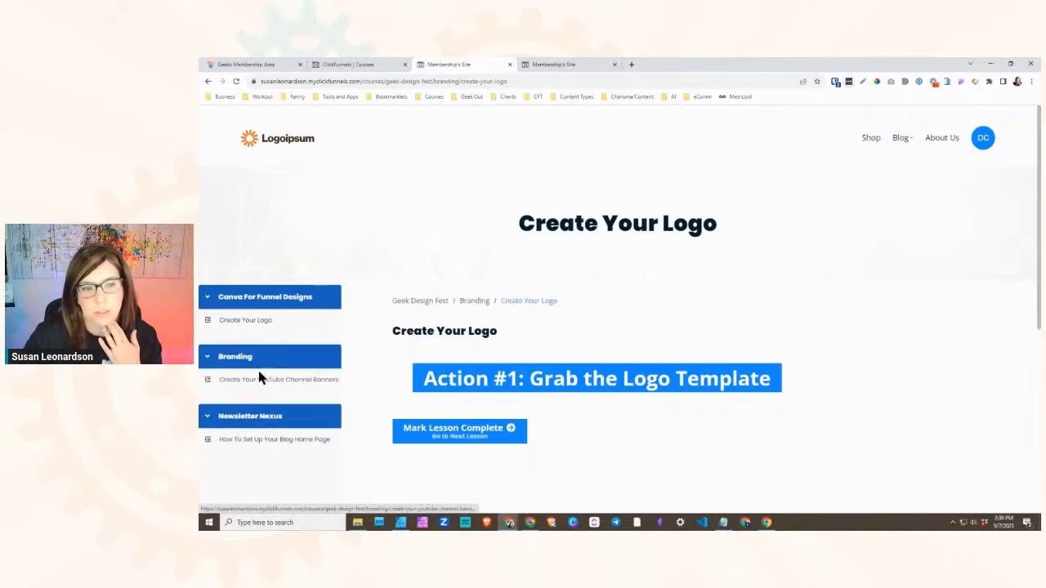
pyautogui.click(235, 82)
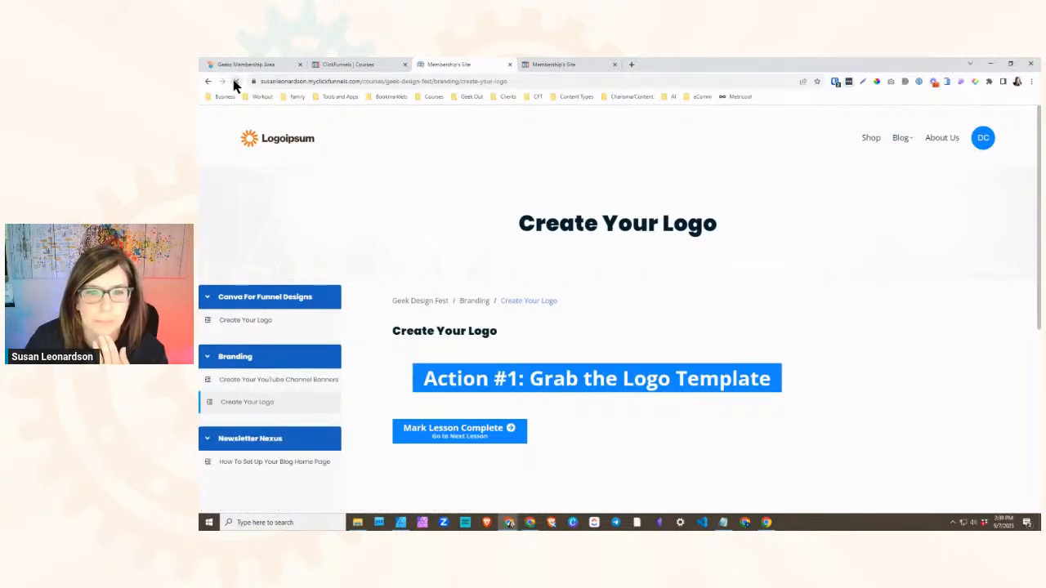
pyautogui.scroll(-1, 258, 376)
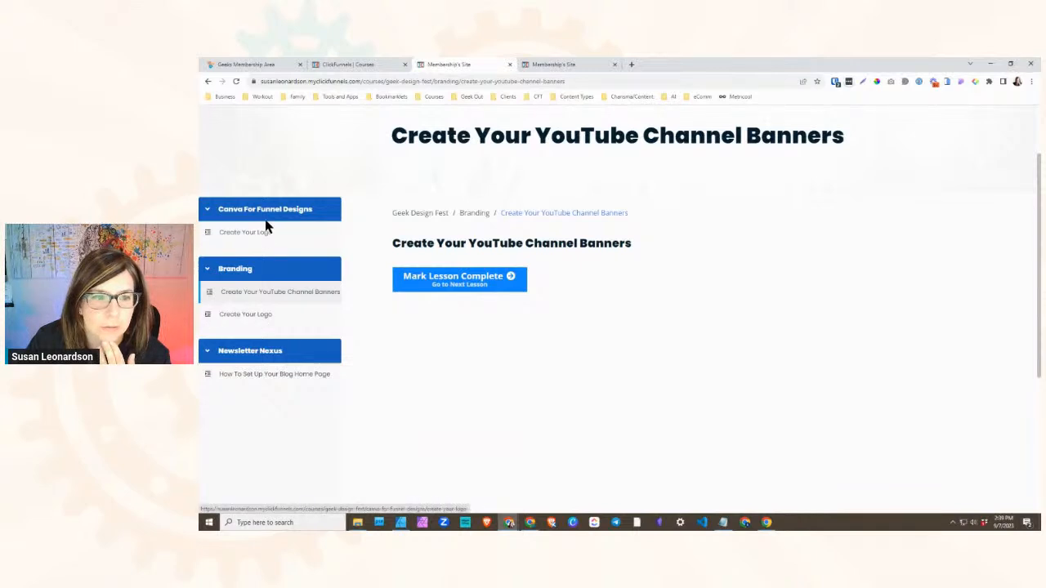
pyautogui.click(250, 319)
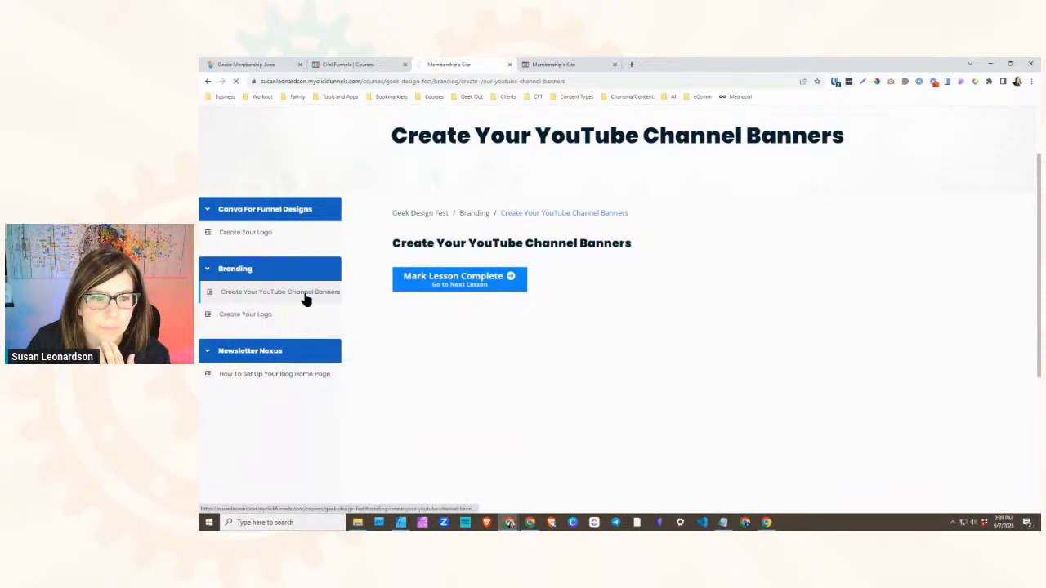
pyautogui.click(235, 81)
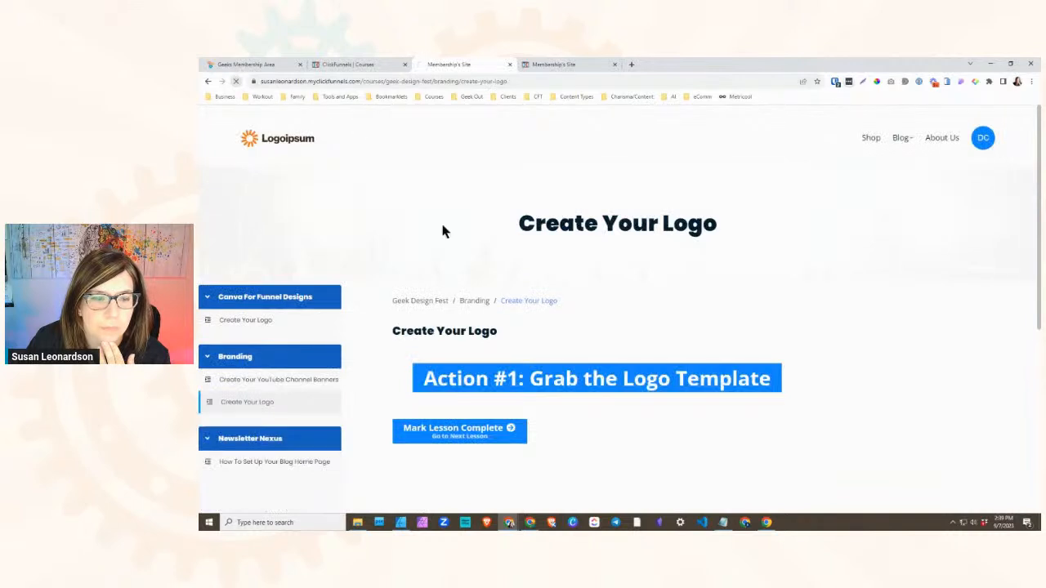
# - Publish the Free and Level 1 submodules immediately, without enrolling existing course students in them
pyautogui.click(366, 68)
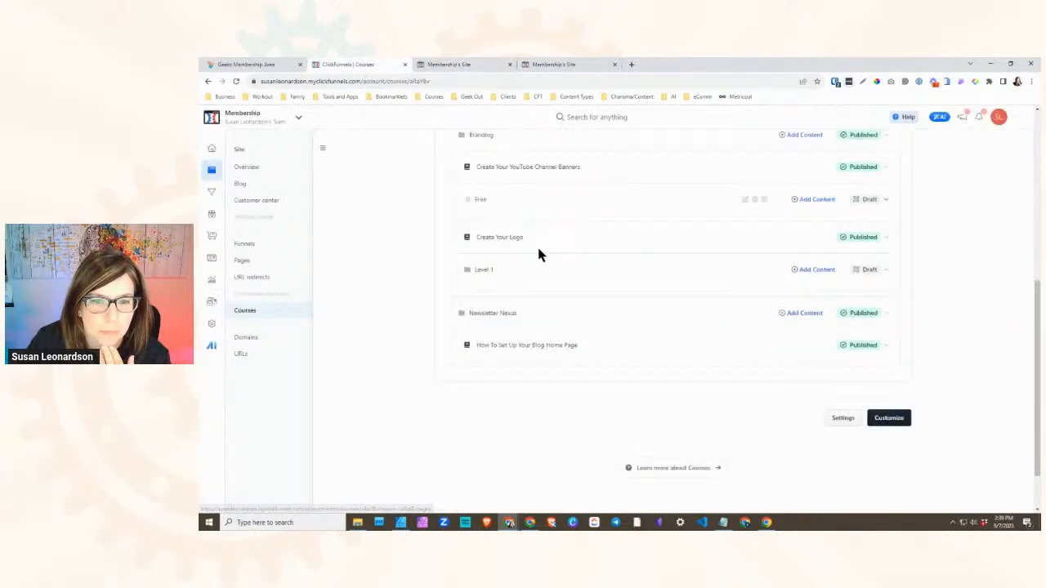
pyautogui.scroll(-1, 537, 253)
pyautogui.scroll(2, 486, 227)
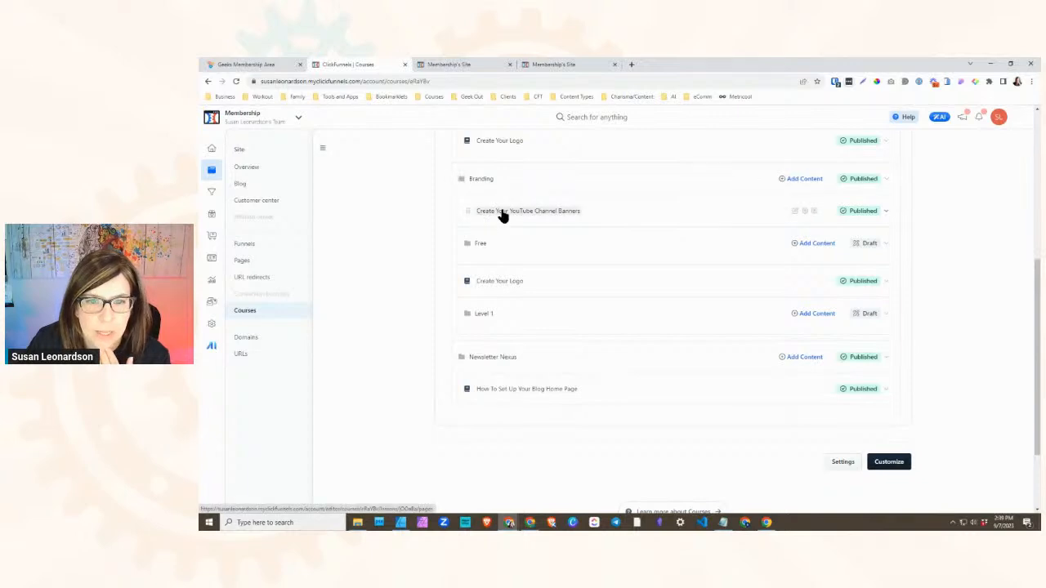
pyautogui.click(875, 246)
pyautogui.click(870, 265)
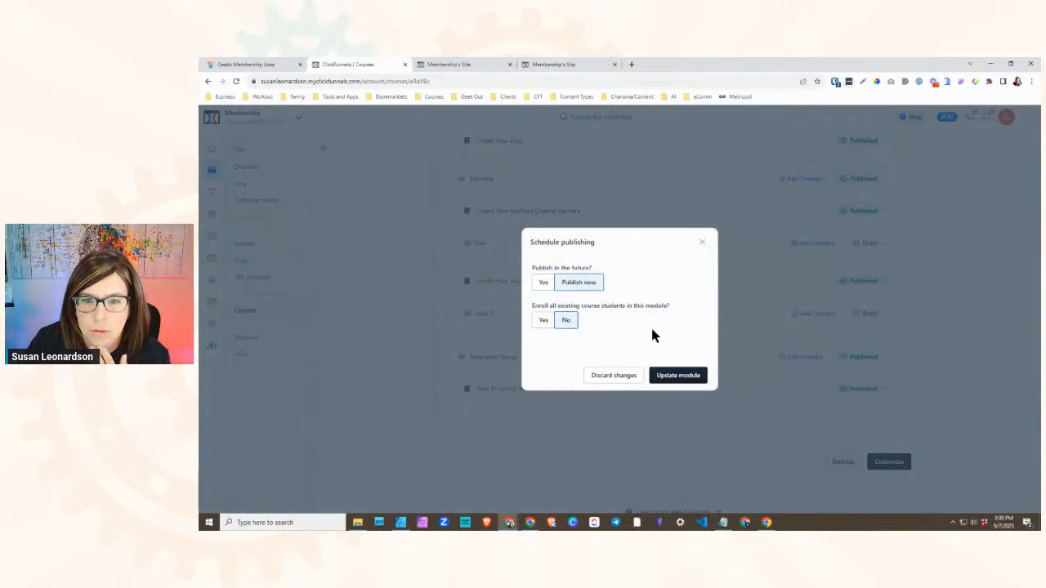
pyautogui.click(675, 376)
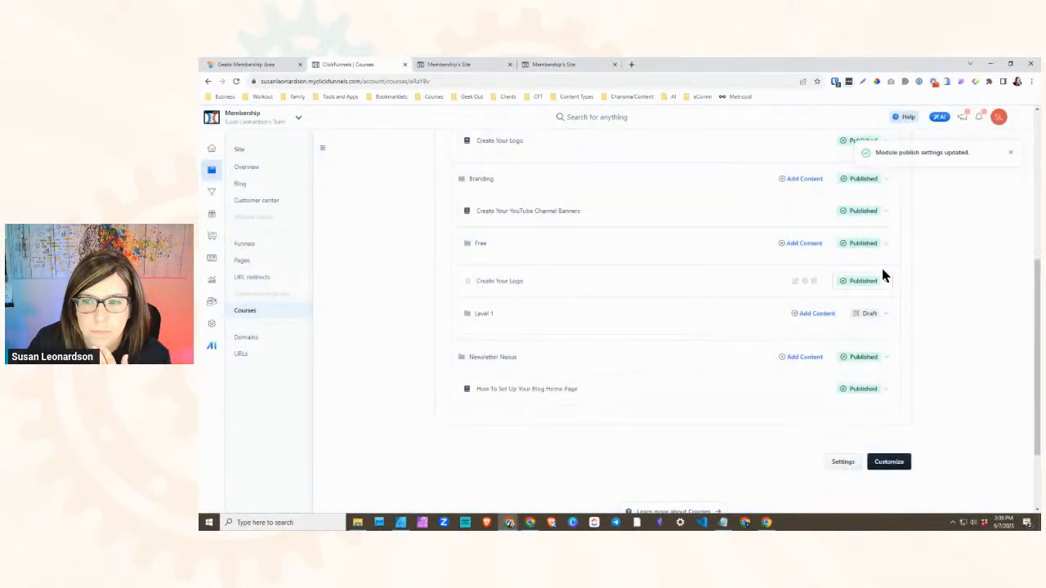
pyautogui.click(881, 311)
pyautogui.click(851, 334)
pyautogui.click(678, 374)
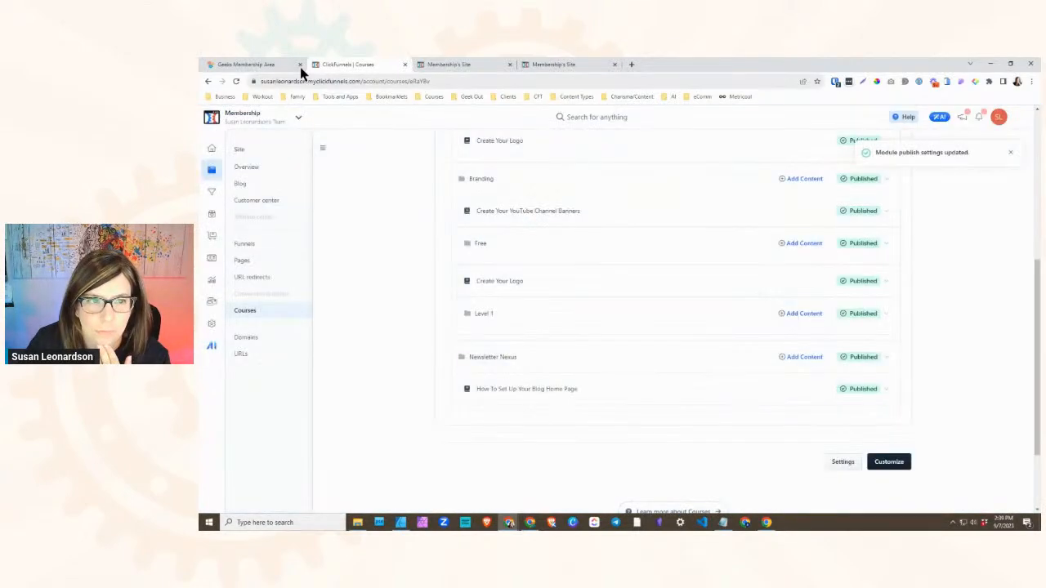
# - Reload the member site and compare the Free submodule's place in the navigation with the course outline
pyautogui.click(470, 64)
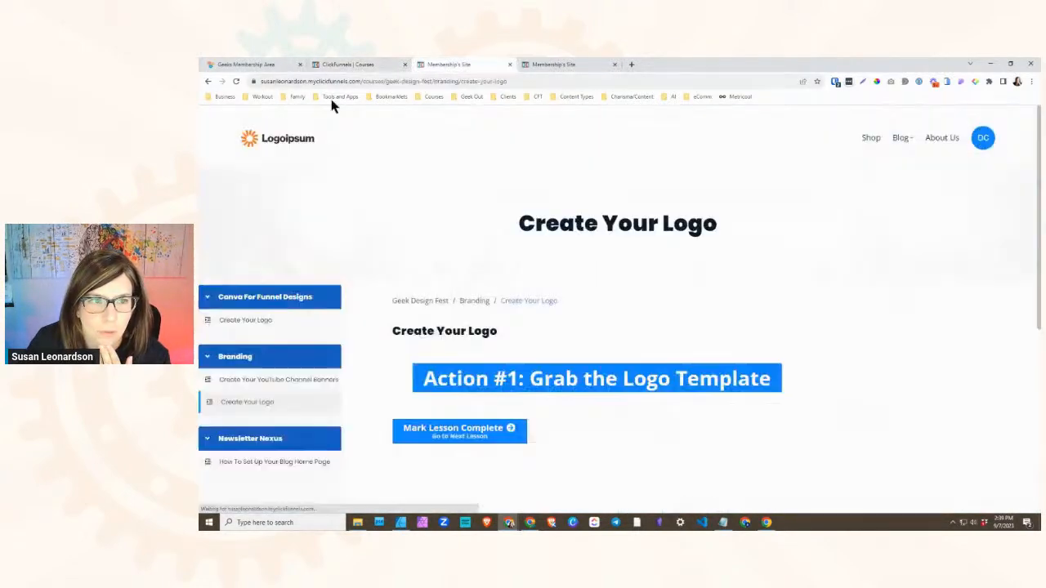
pyautogui.click(235, 80)
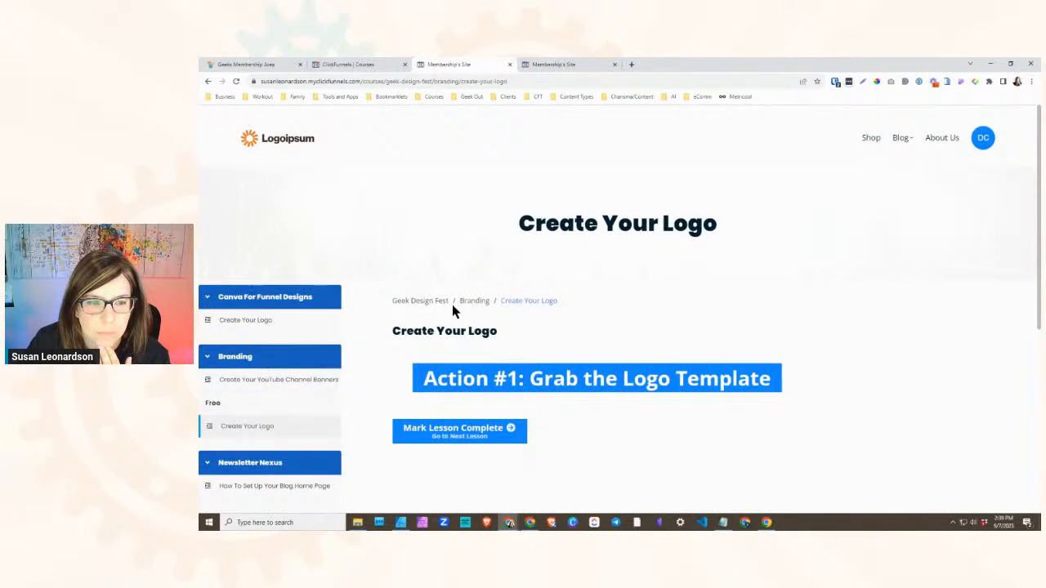
pyautogui.scroll(-2, 274, 326)
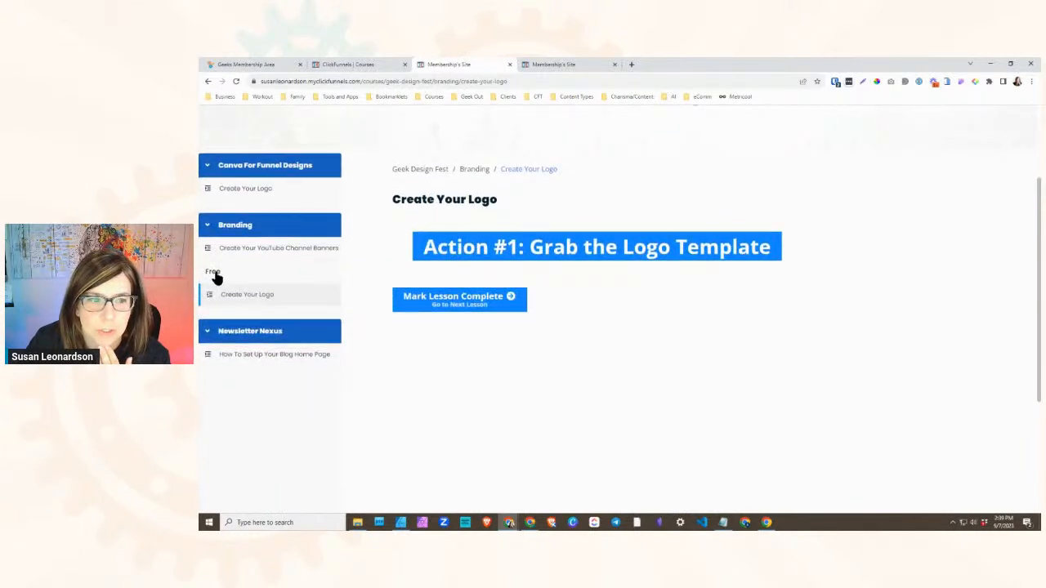
pyautogui.click(350, 65)
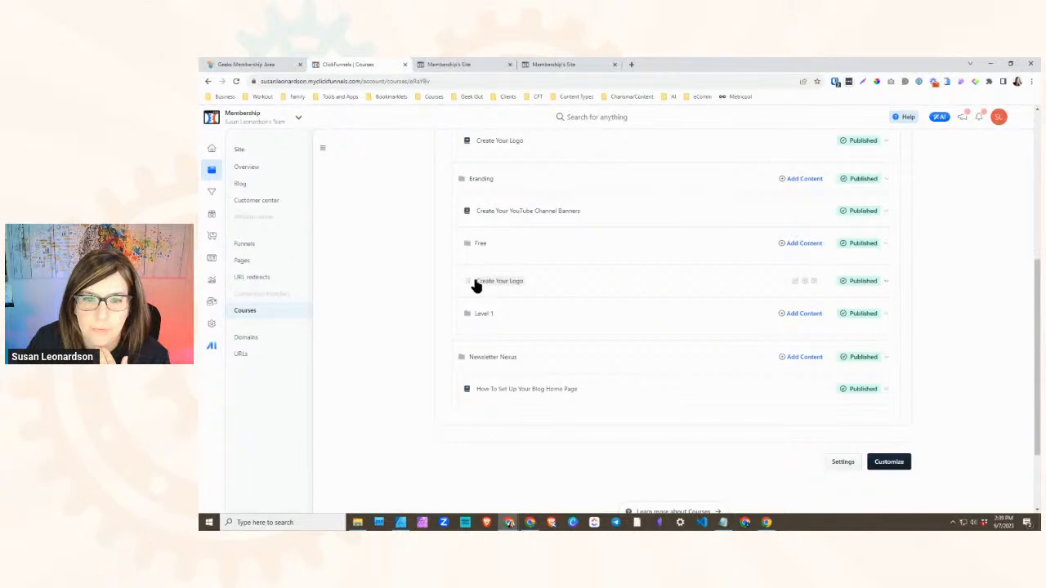
pyautogui.click(454, 64)
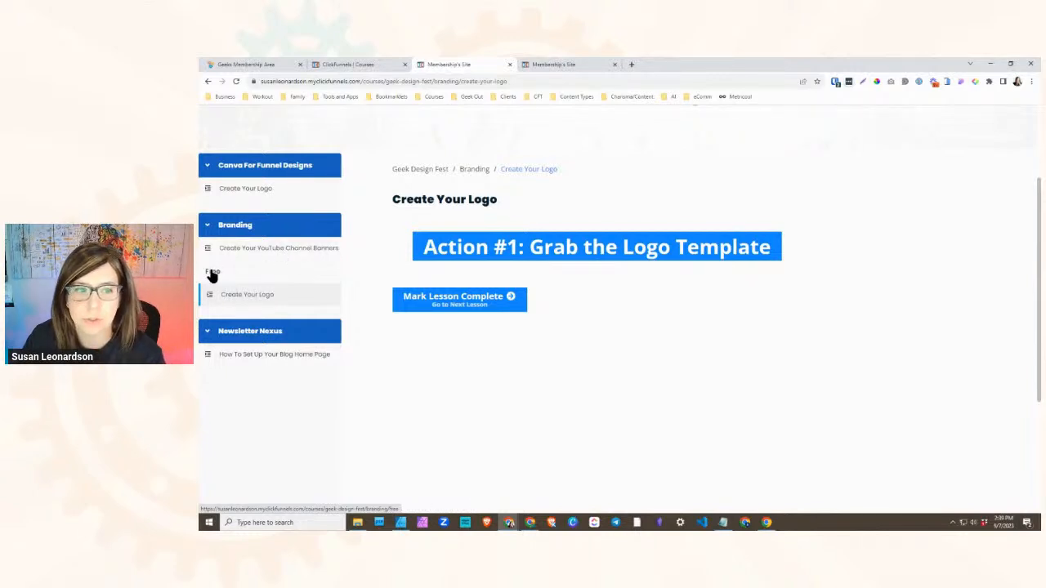
# - Nest Create Your Logo under Free and Create Your YouTube Channel Banners under Level 1, and reload the member site to check
pyautogui.click(398, 64)
pyautogui.moveTo(467, 281); pyautogui.dragTo(494, 288)
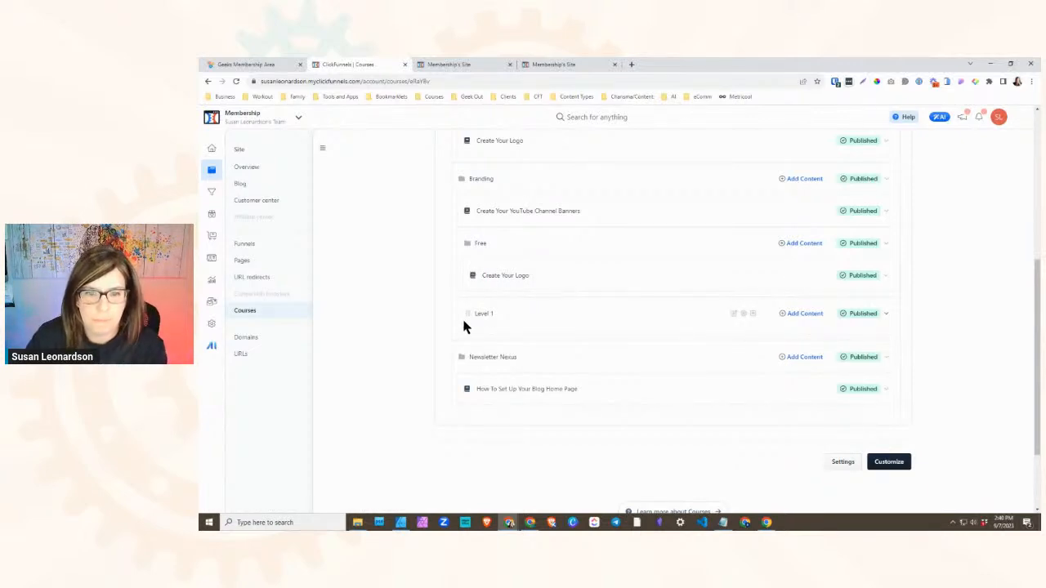
pyautogui.moveTo(467, 211); pyautogui.dragTo(561, 338)
pyautogui.click(454, 64)
pyautogui.press('F5')
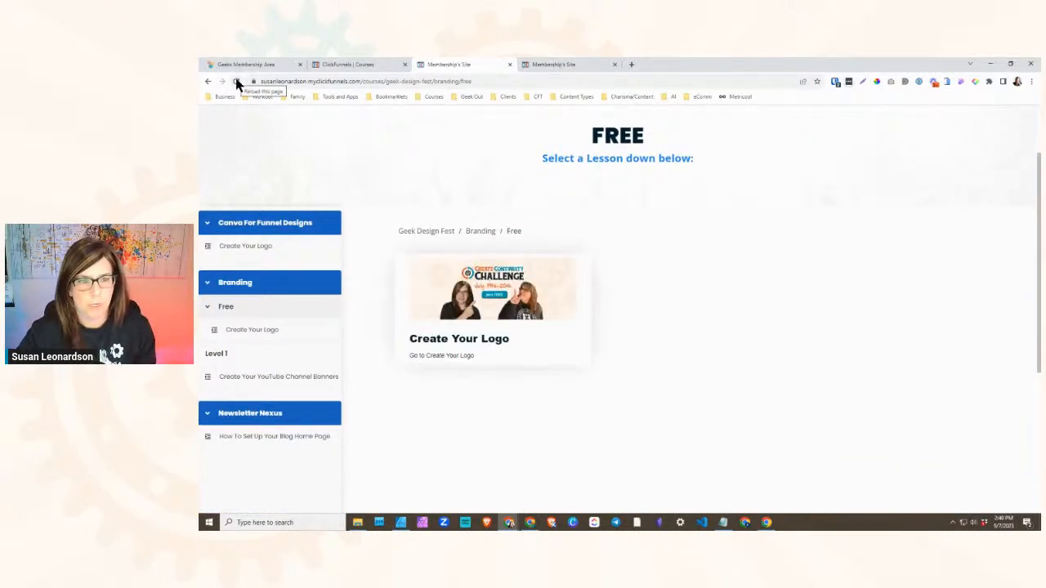
# - Reload the member site and collapse and expand the Free and Level 1 submodules to check their nested lessons
pyautogui.click(237, 81)
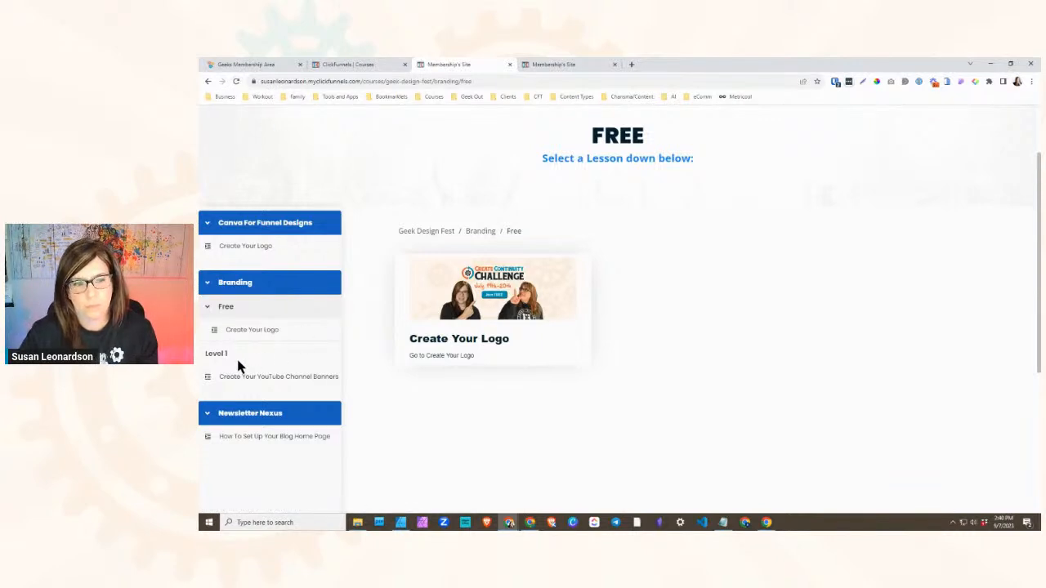
pyautogui.click(237, 80)
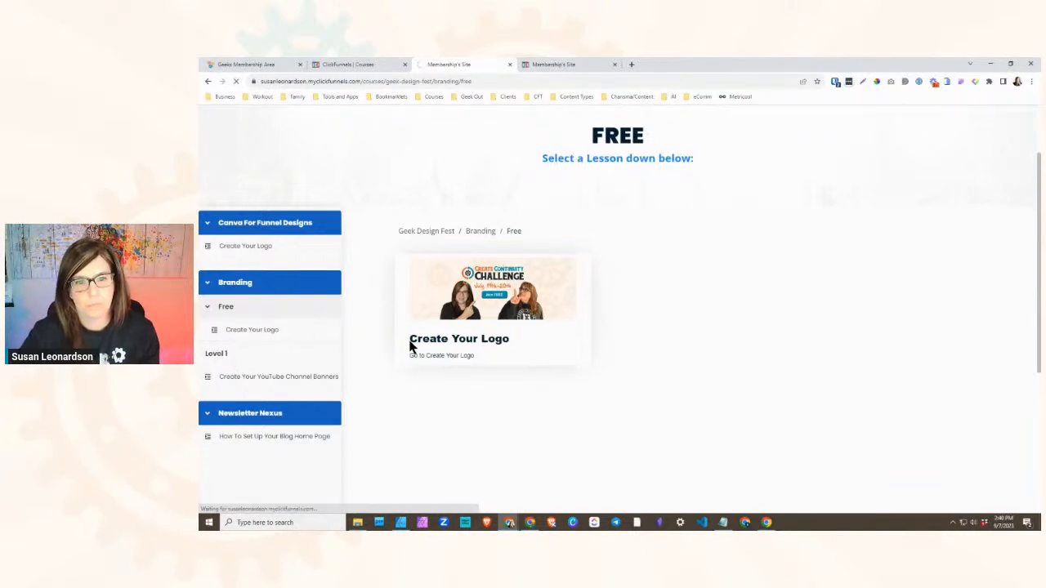
pyautogui.click(205, 308)
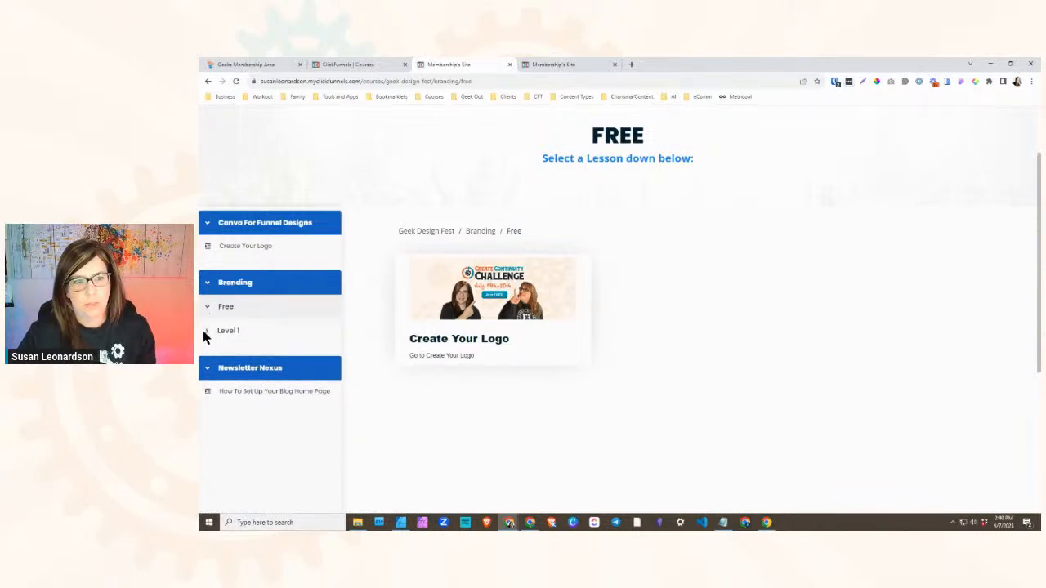
pyautogui.click(206, 332)
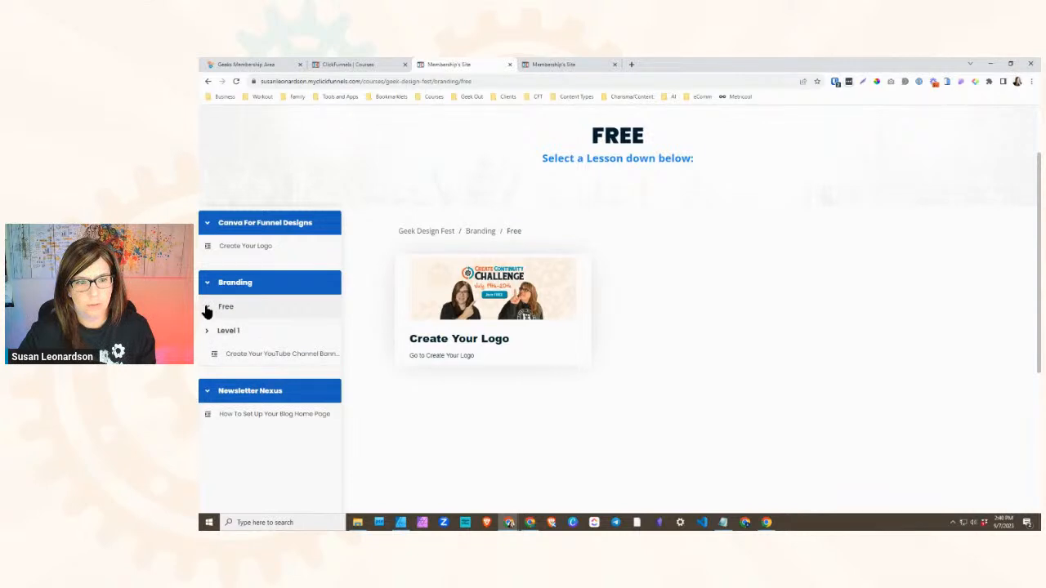
pyautogui.click(208, 307)
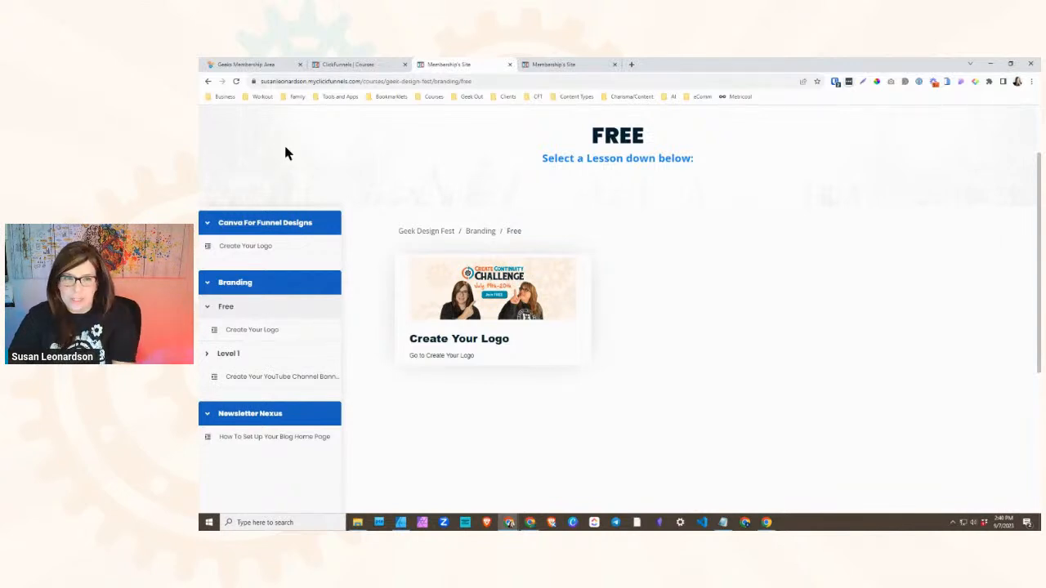
# - Compare the Branding menu in the original Geeks Membership Area with the collapsible Free and Level 1 submodules on the member site
pyautogui.click(263, 65)
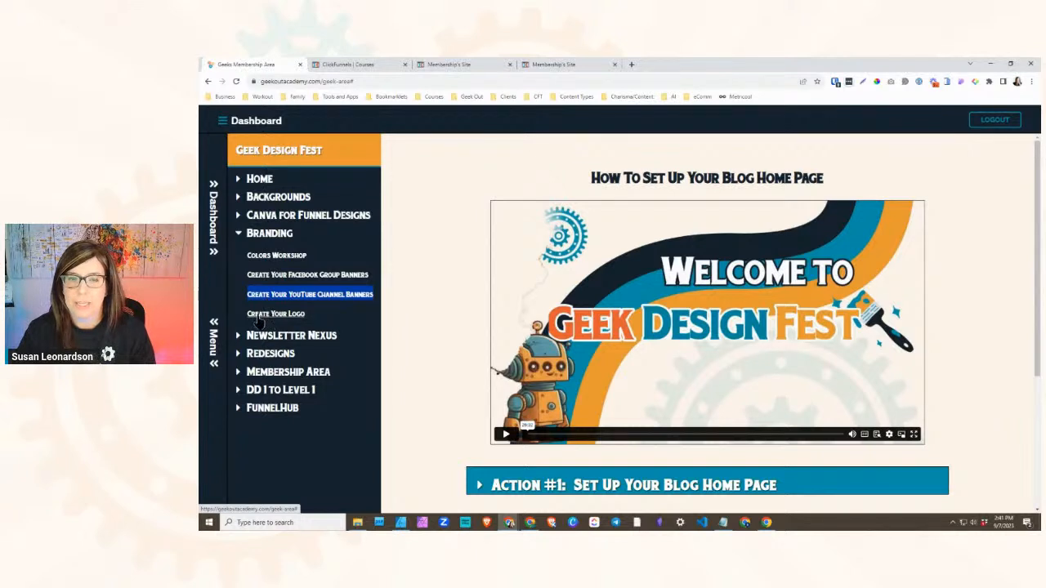
pyautogui.click(427, 67)
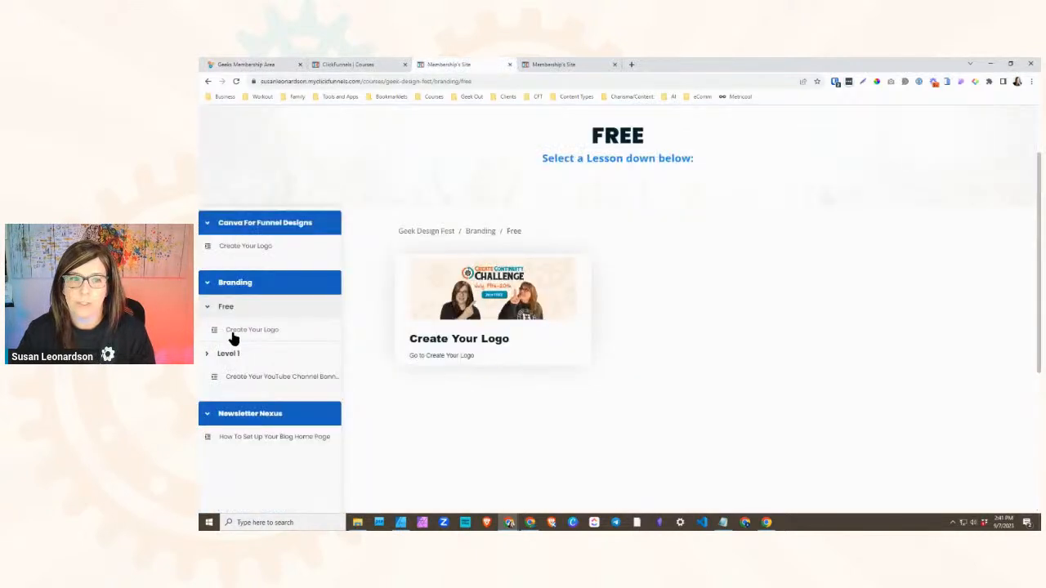
pyautogui.click(207, 307)
pyautogui.click(206, 331)
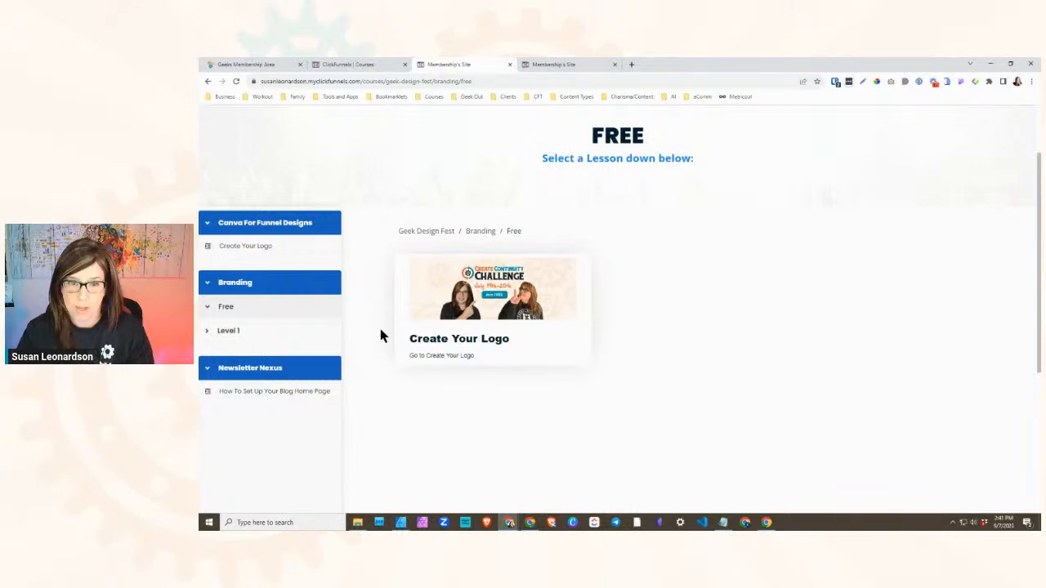
pyautogui.click(206, 331)
pyautogui.click(208, 308)
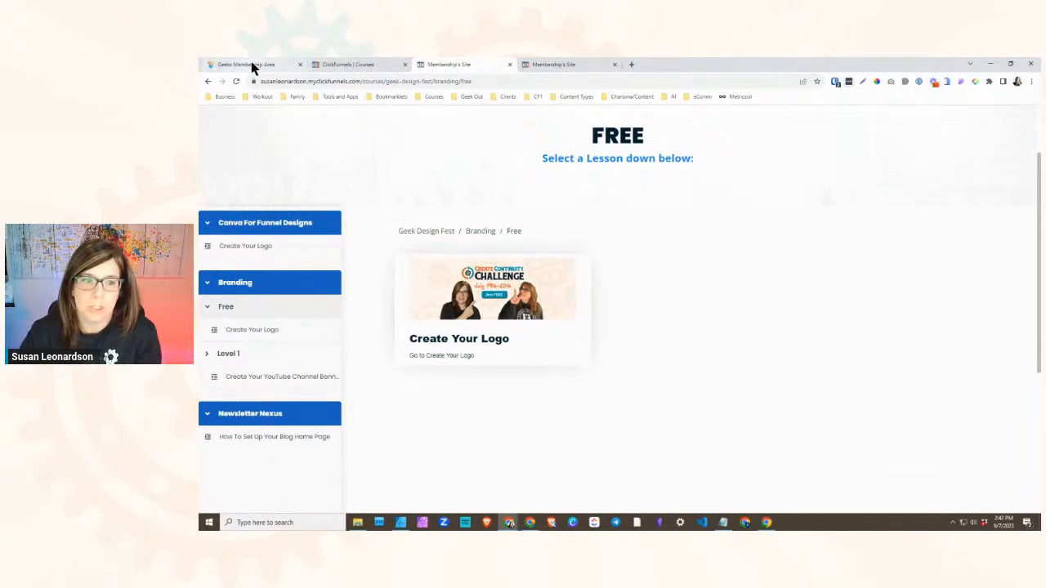
# - Duplicate the Create Your Logo lesson under the Free submodule and reload the course outline
pyautogui.moveTo(252, 68)
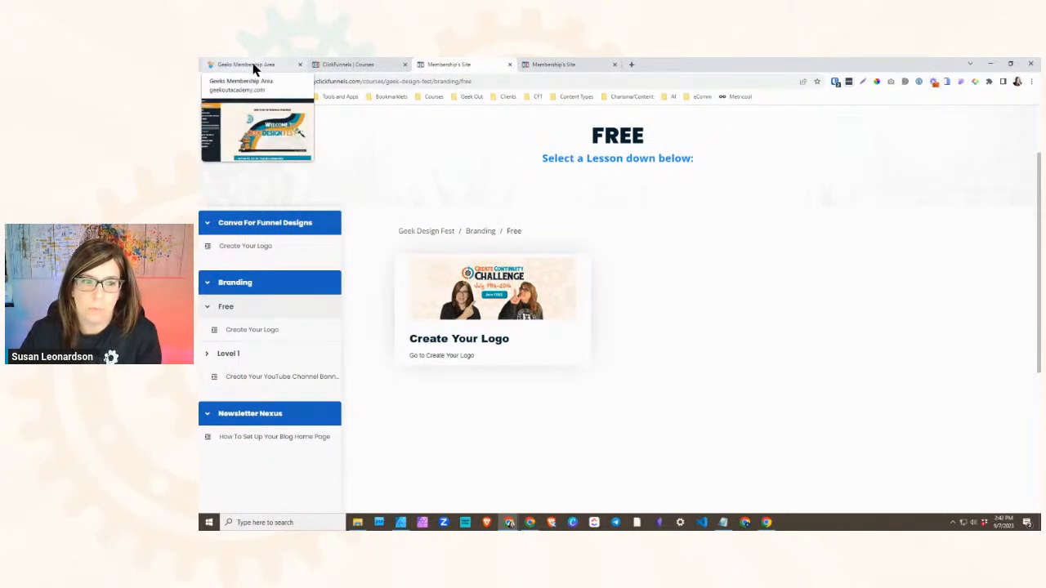
pyautogui.click(253, 68)
pyautogui.click(368, 70)
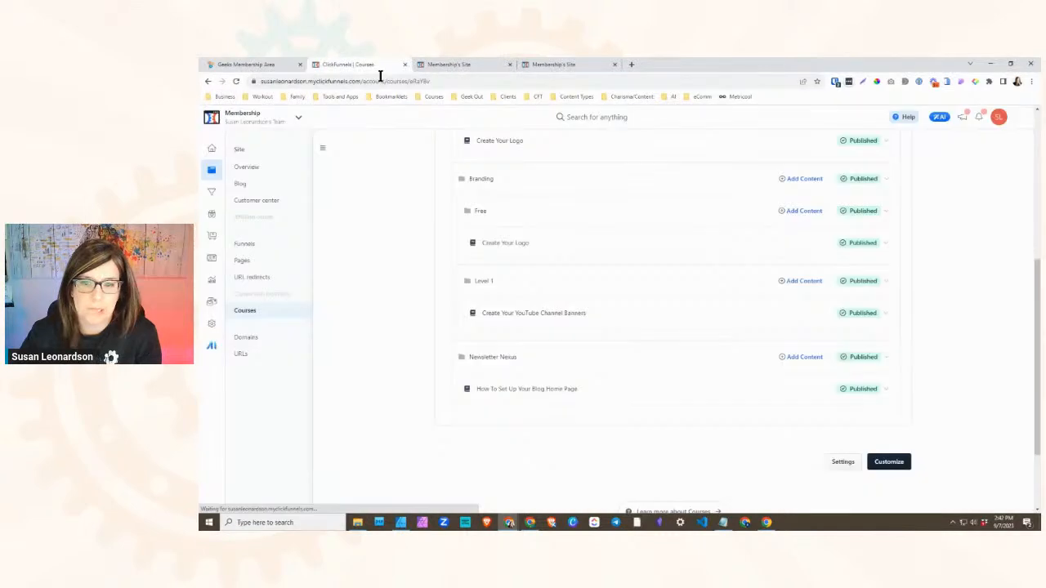
pyautogui.scroll(1, 507, 326)
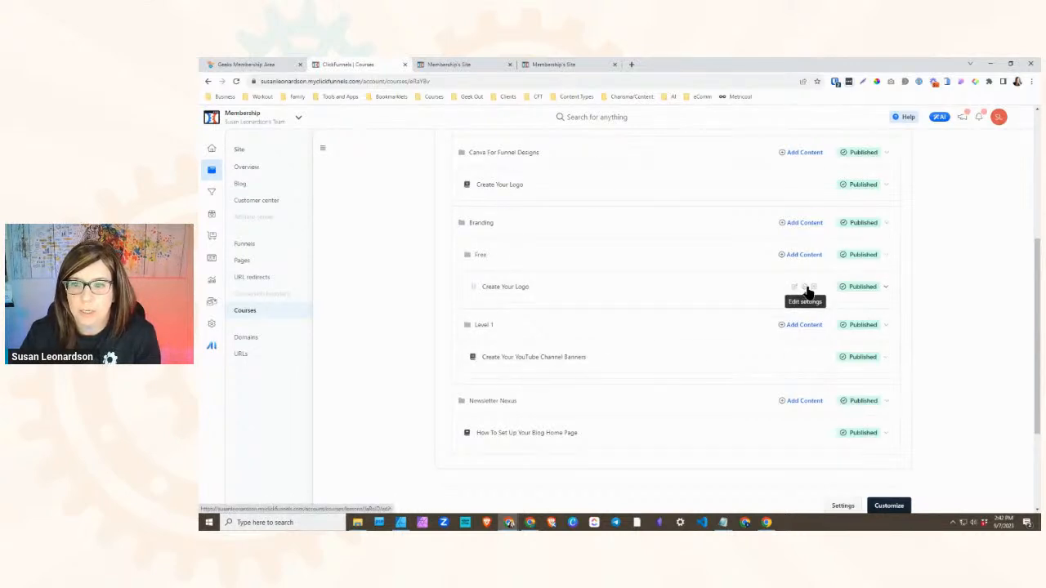
pyautogui.click(804, 288)
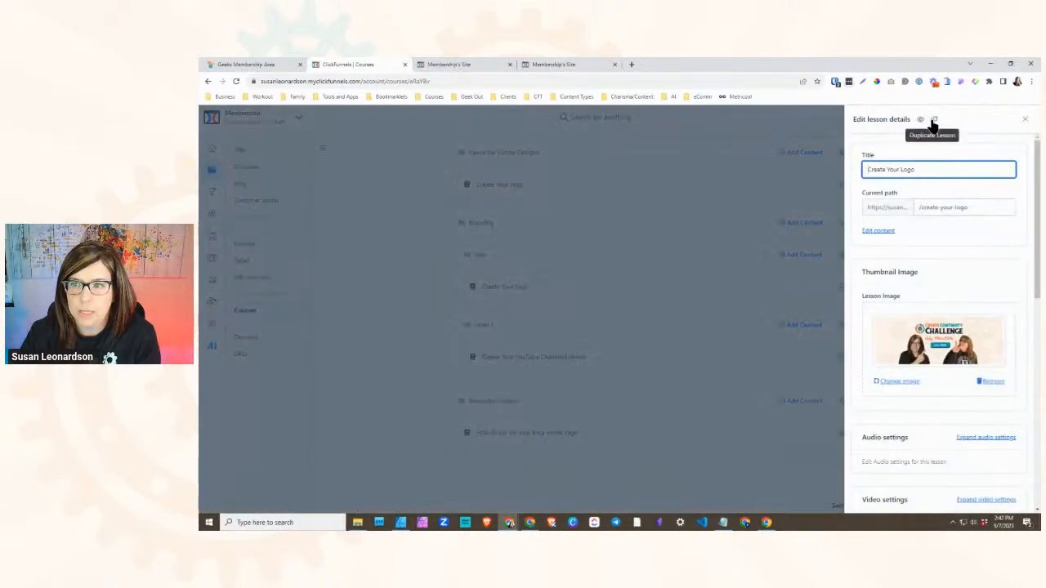
pyautogui.click(934, 120)
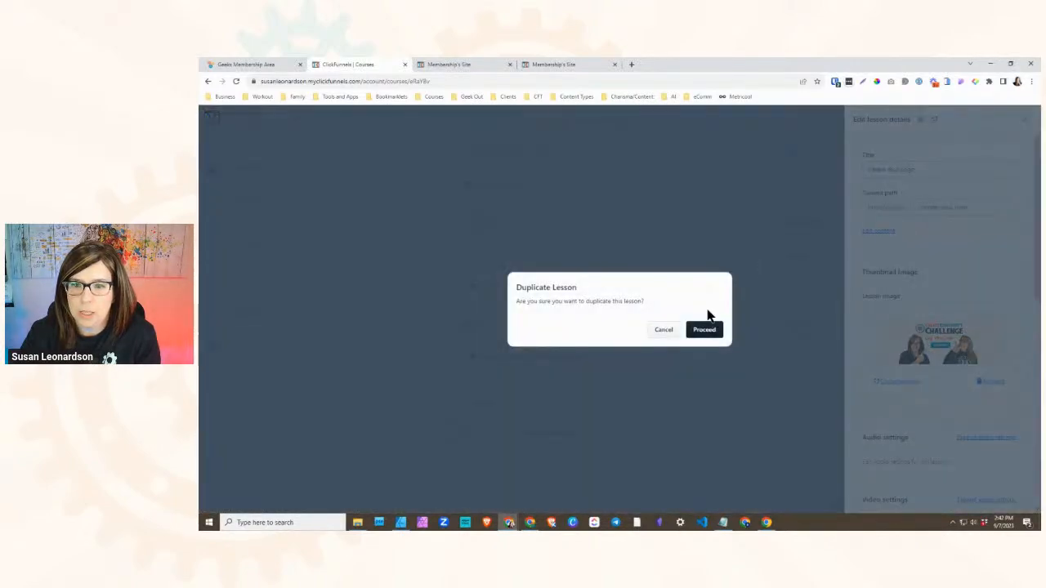
pyautogui.click(697, 329)
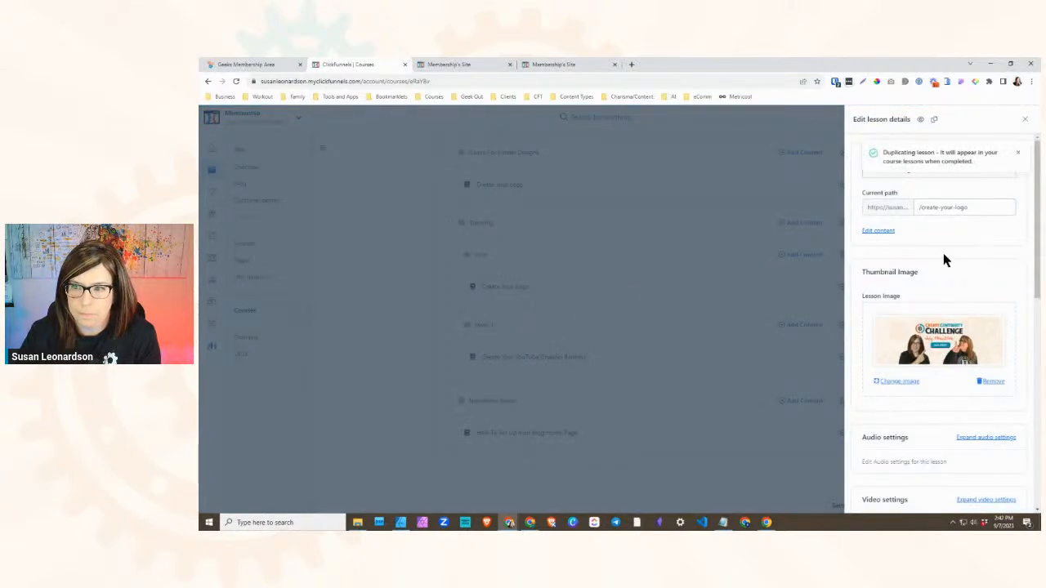
pyautogui.click(1019, 155)
pyautogui.click(1024, 119)
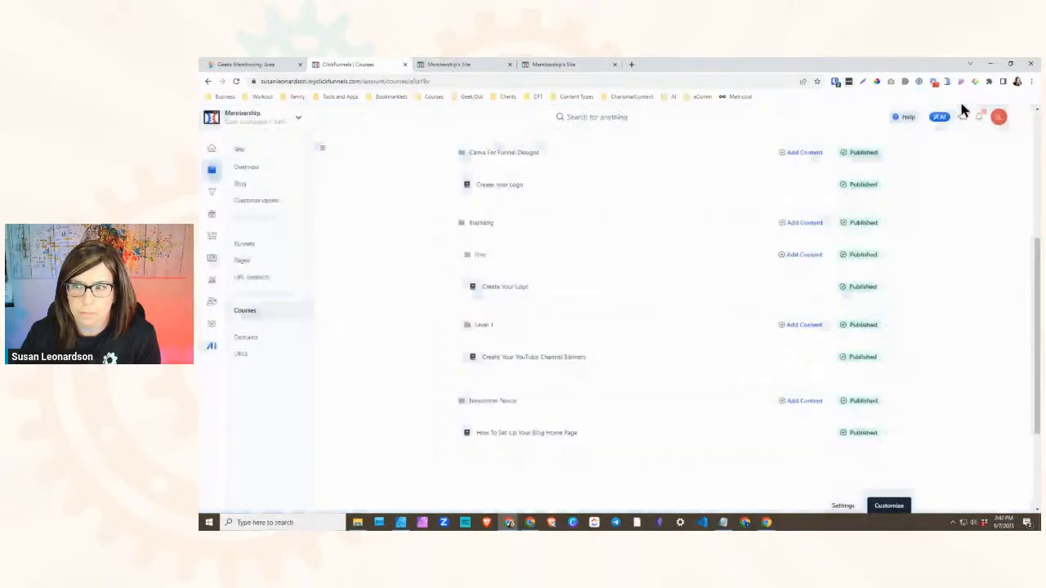
pyautogui.click(236, 81)
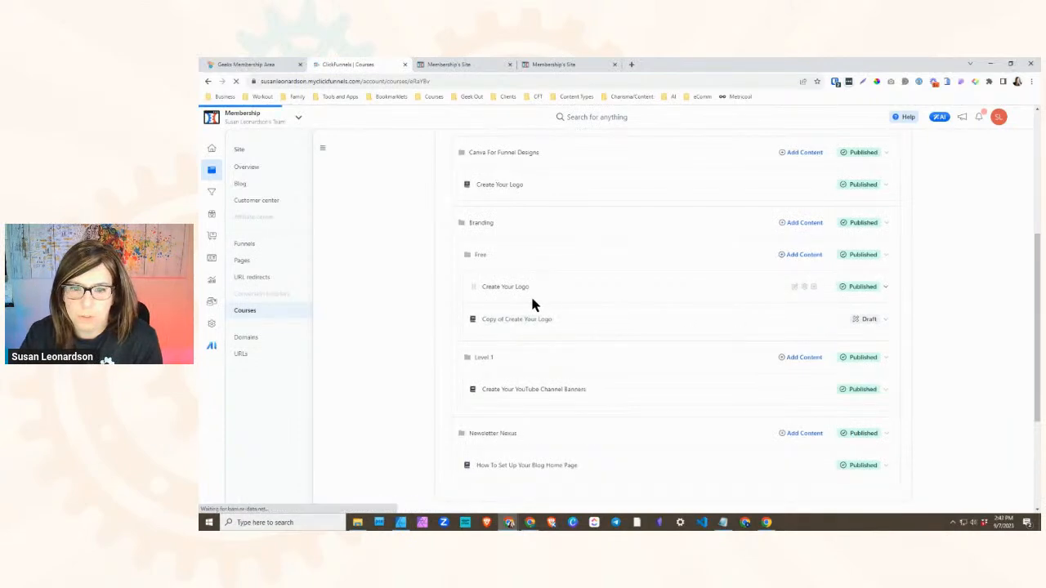
# - Move the copied Create Your Logo lesson into the Level 1 submodule, above Create Your YouTube Channel Banners
pyautogui.click(520, 309)
pyautogui.click(580, 297)
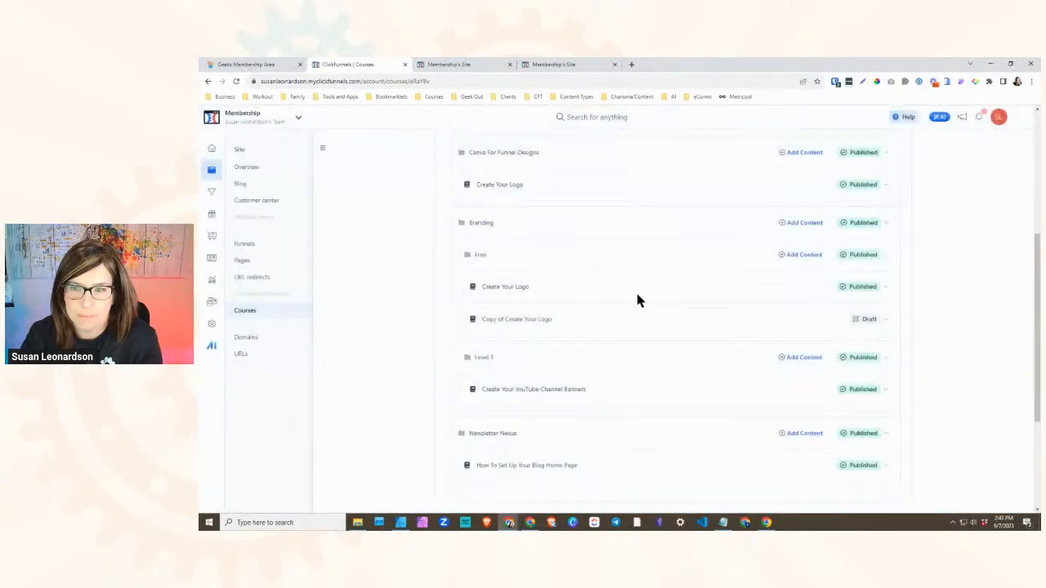
pyautogui.moveTo(485, 326); pyautogui.dragTo(487, 361)
pyautogui.moveTo(488, 378); pyautogui.dragTo(483, 368)
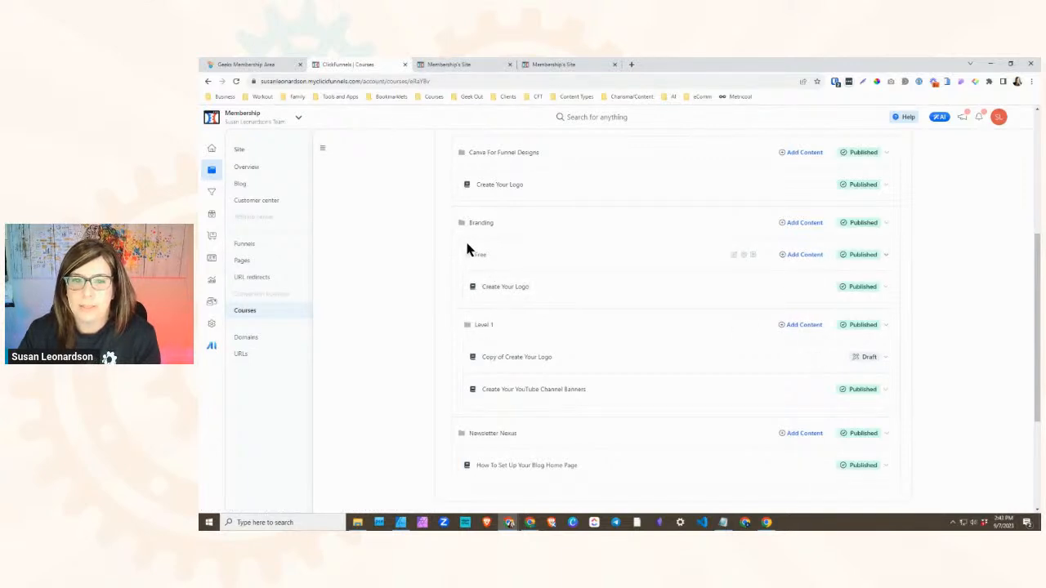
# - Check on the member site how the Level 1 submodule collapses and expands beneath Free in the Branding navigation
pyautogui.click(439, 65)
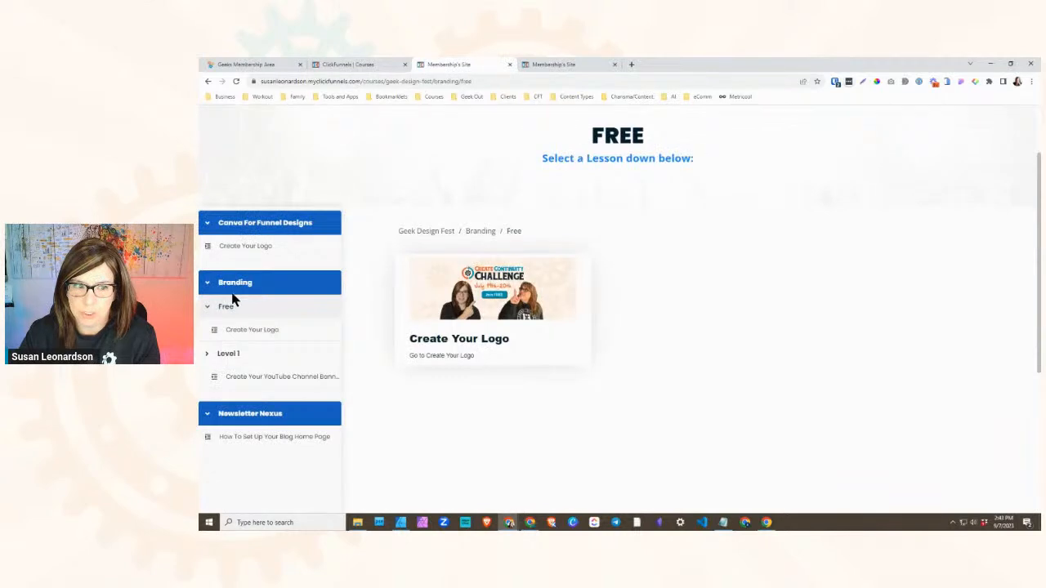
pyautogui.scroll(-1, 223, 317)
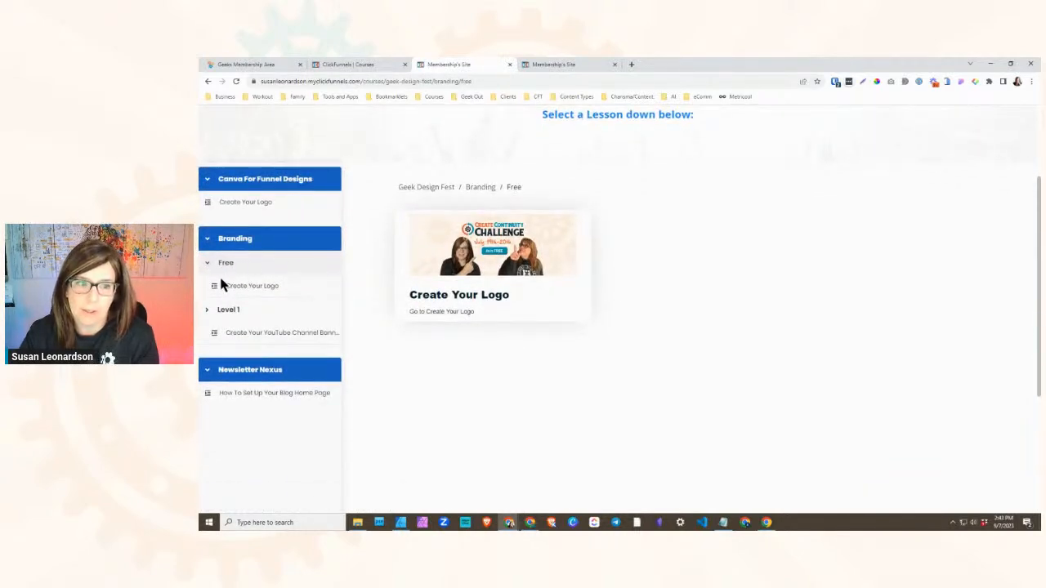
pyautogui.click(206, 312)
pyautogui.click(207, 314)
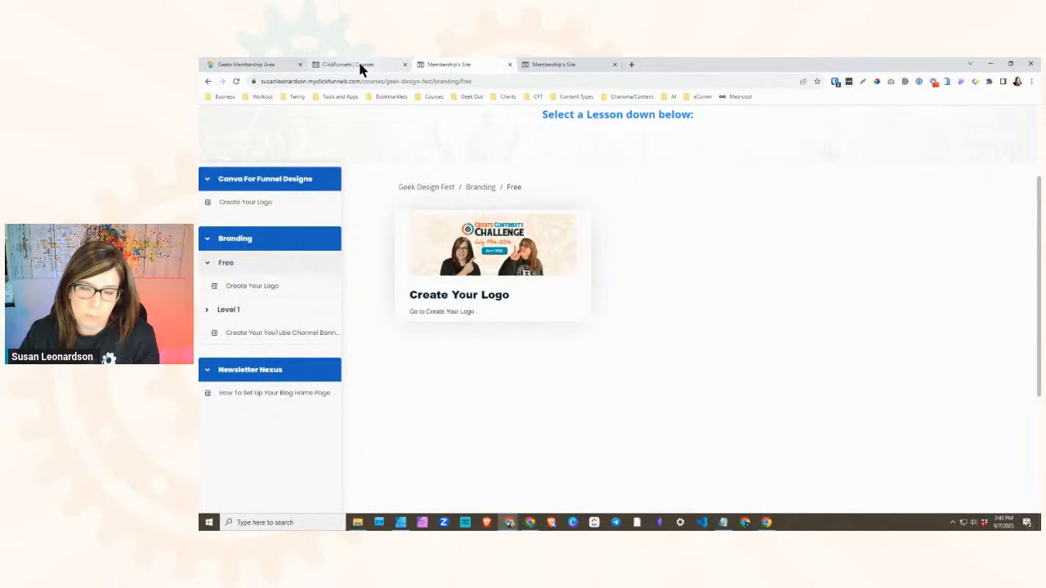
pyautogui.click(207, 313)
pyautogui.click(211, 307)
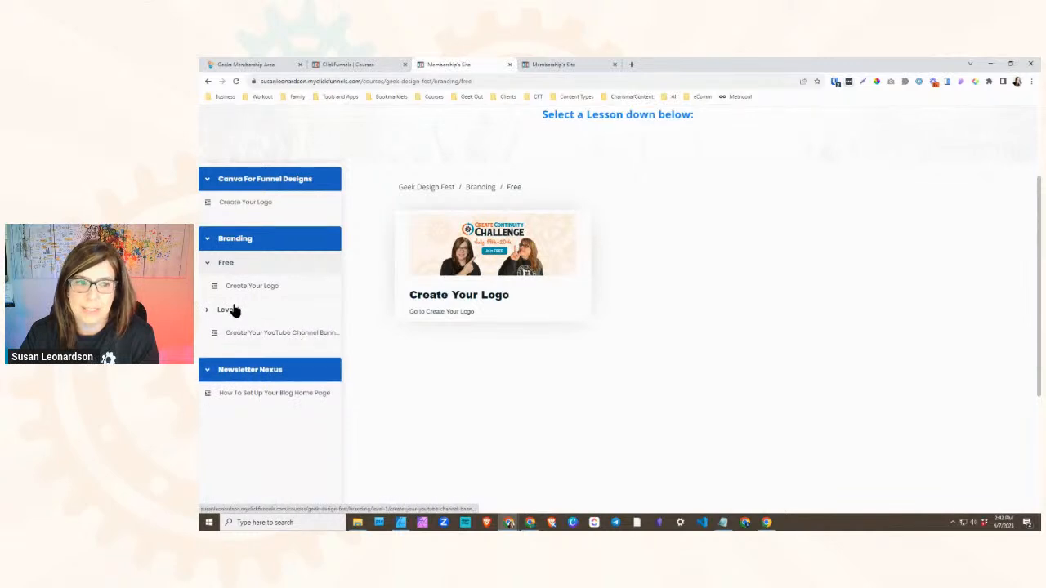
# - Examine the blocker lesson choices for locking the Free submodule, and close the publishing options without saving
pyautogui.click(372, 65)
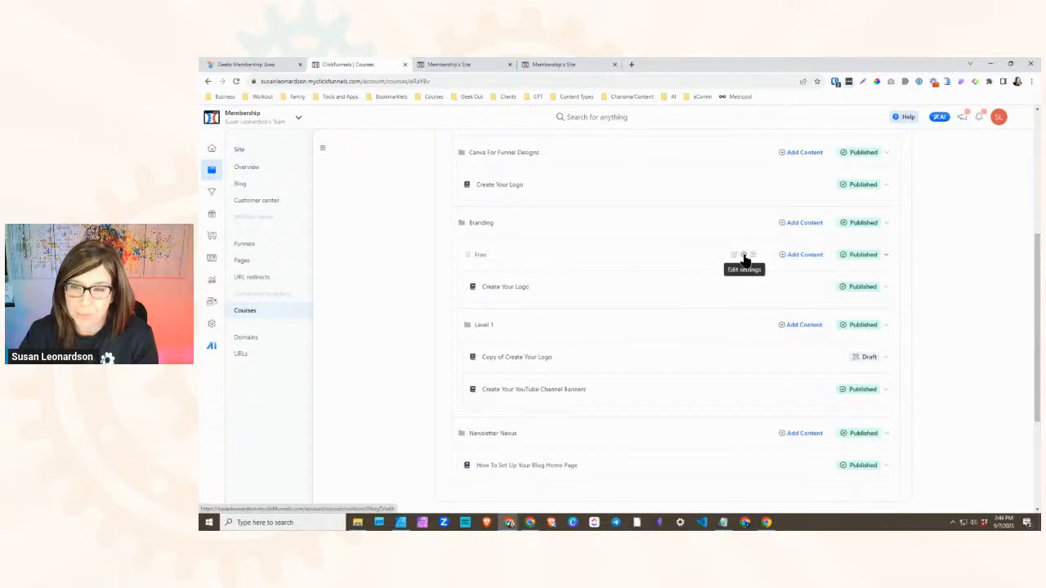
pyautogui.click(885, 256)
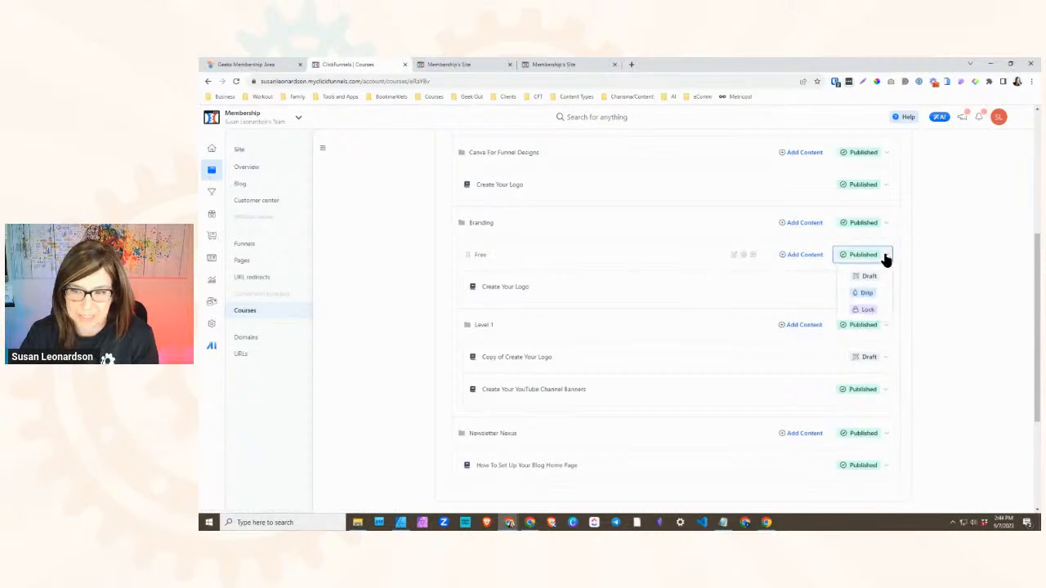
pyautogui.click(864, 310)
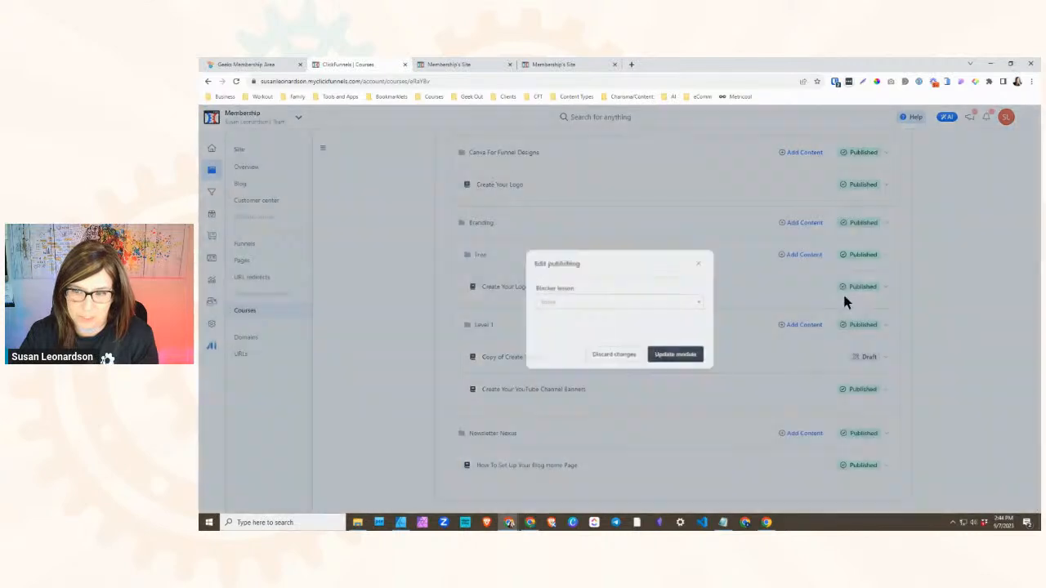
pyautogui.click(591, 303)
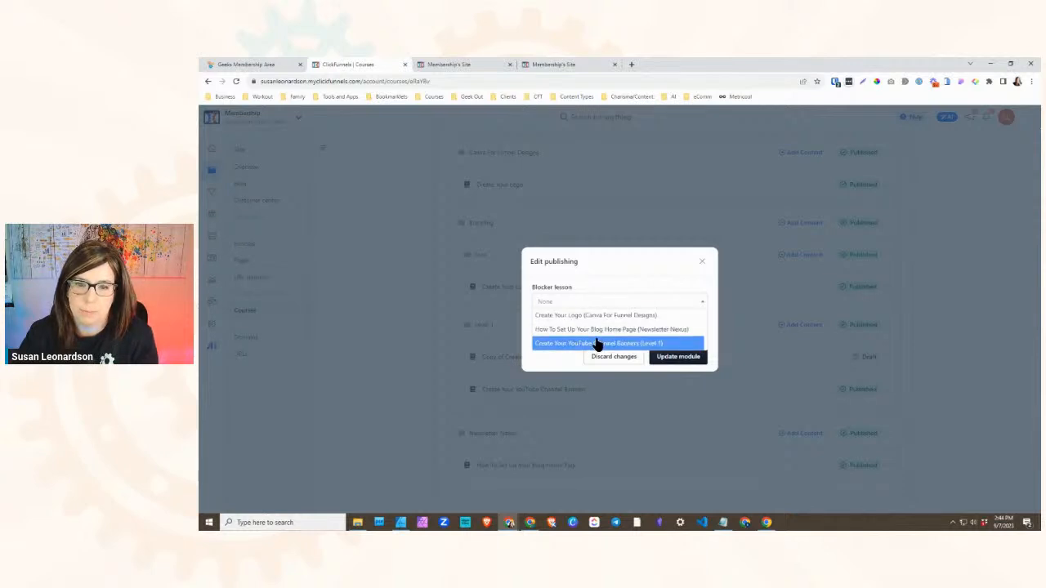
pyautogui.click(700, 261)
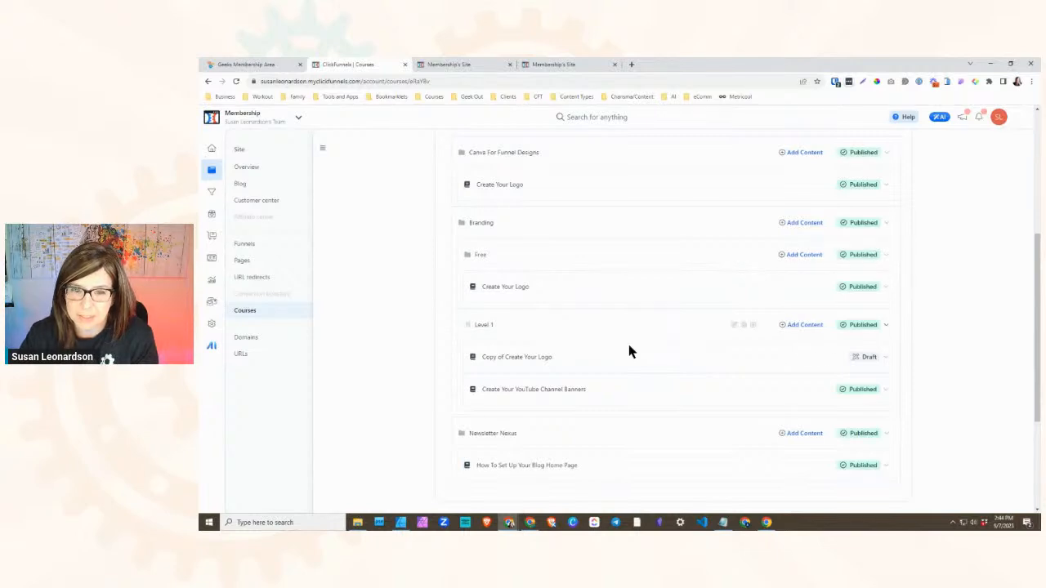
# - Look over the course outline's publishing states and try to open the workspace's marketing workflows
pyautogui.scroll(-1, 621, 344)
pyautogui.scroll(1, 648, 393)
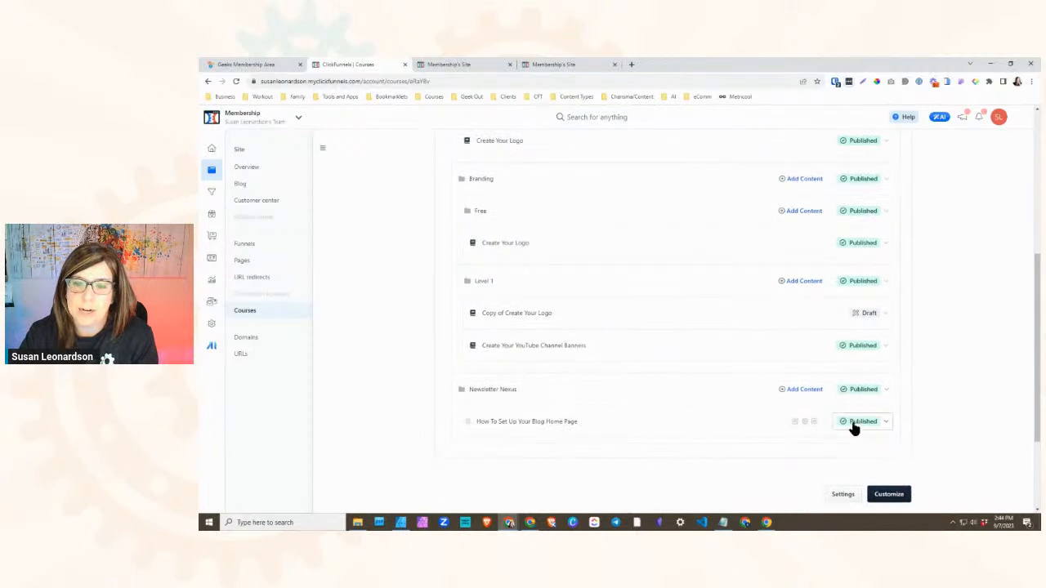
pyautogui.scroll(1, 578, 369)
pyautogui.scroll(-1, 560, 374)
pyautogui.scroll(-1, 560, 375)
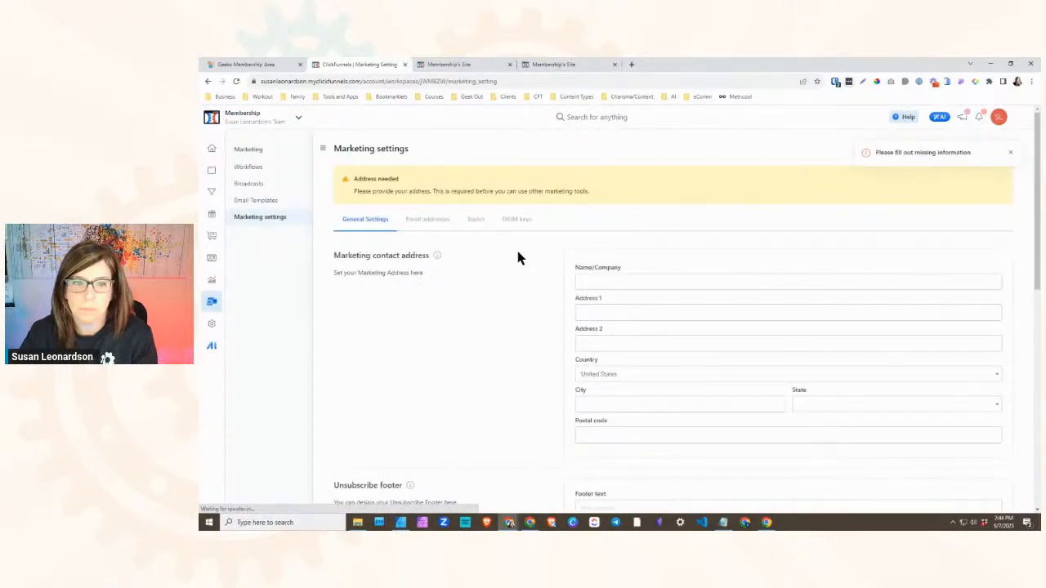
pyautogui.click(249, 168)
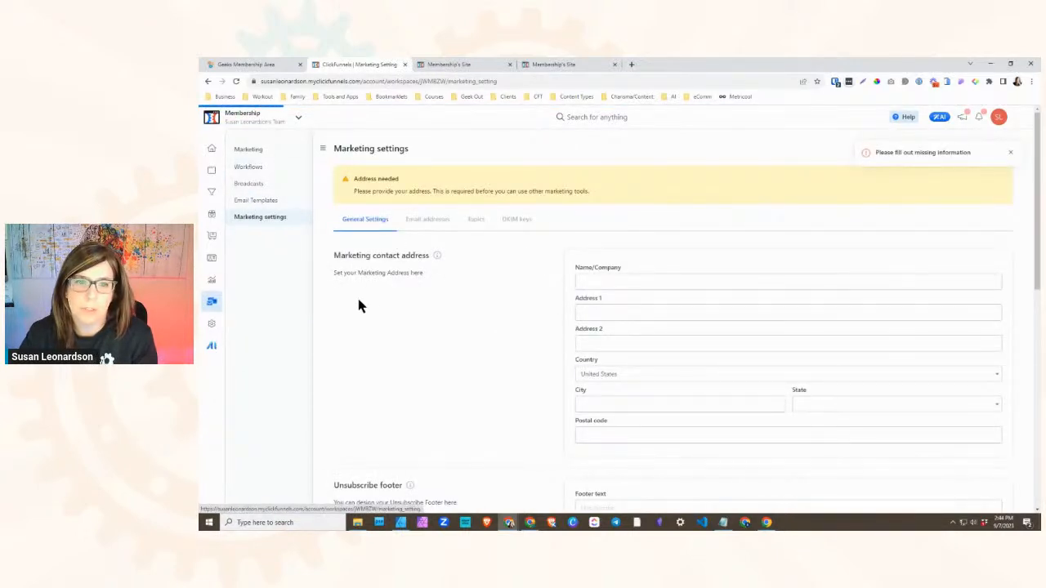
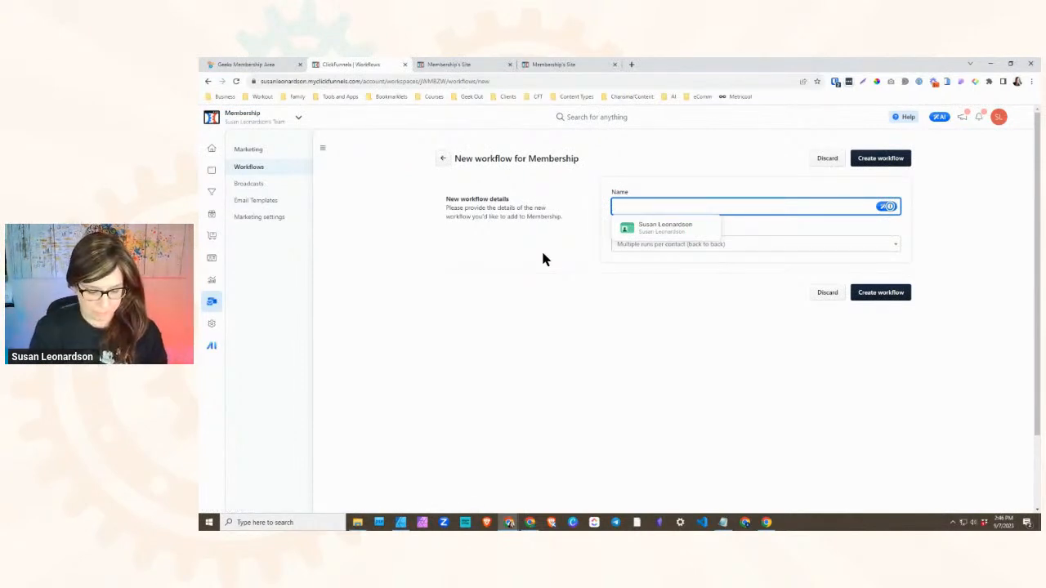
# - Create a workflow named [Access] Geek Design Fest, keeping the default run type of multiple back-to-back runs per contact
pyautogui.write('Gek')
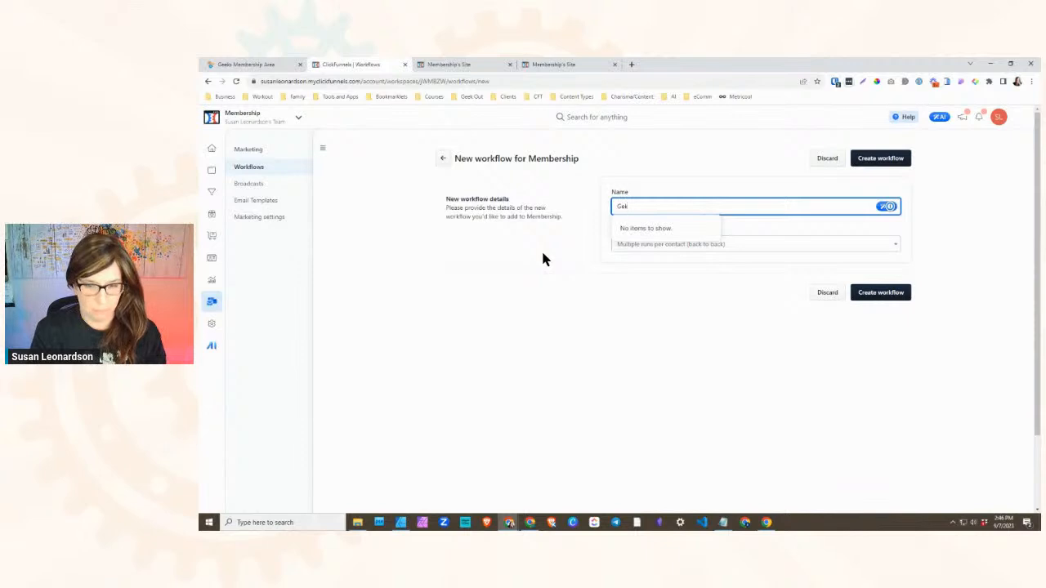
pyautogui.press('BackSpace')
pyautogui.write('ek Desi')
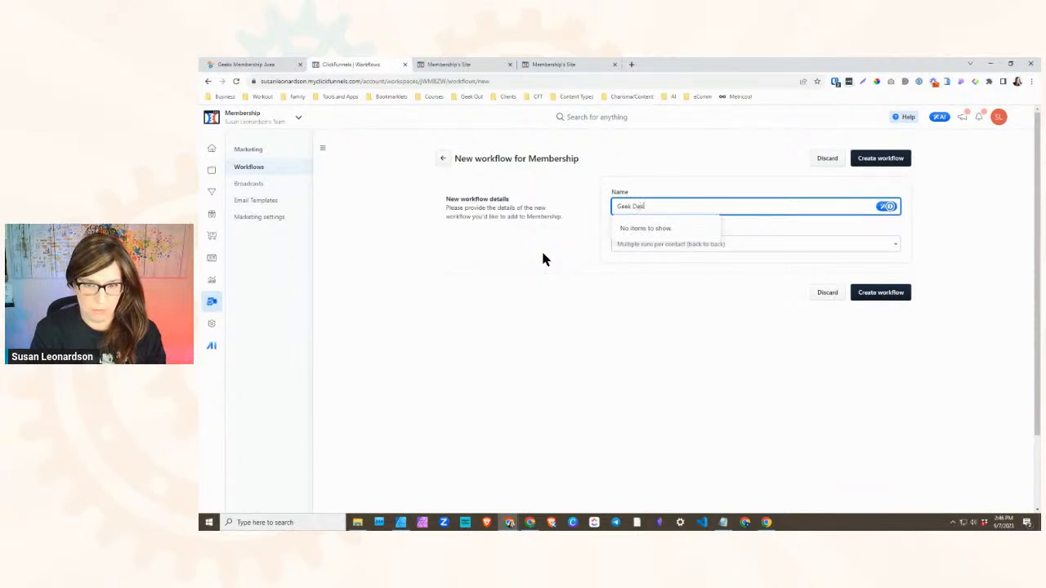
pyautogui.write('gn Fest')
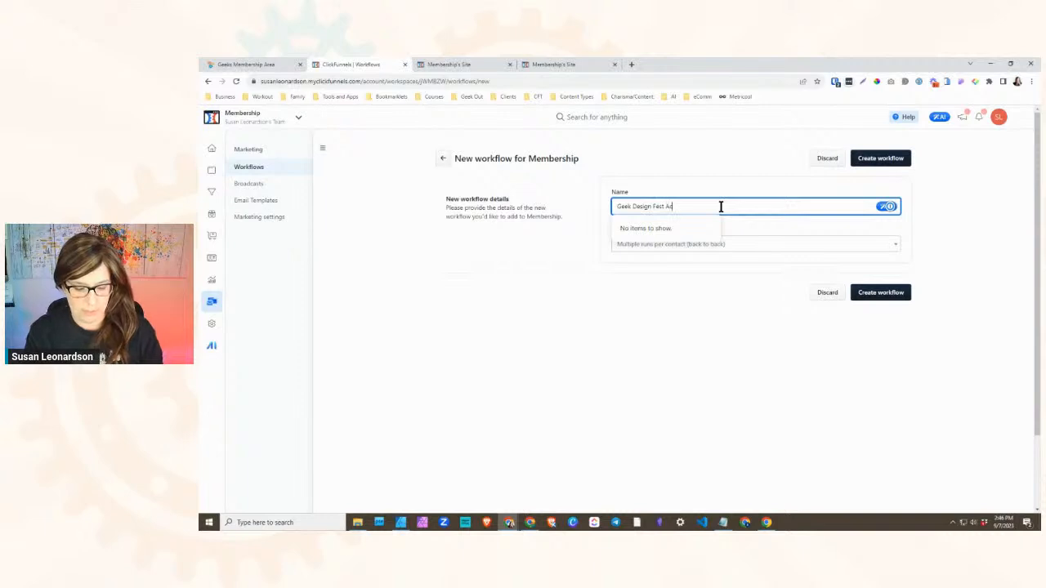
pyautogui.press('Home')
pyautogui.write('[Access]')
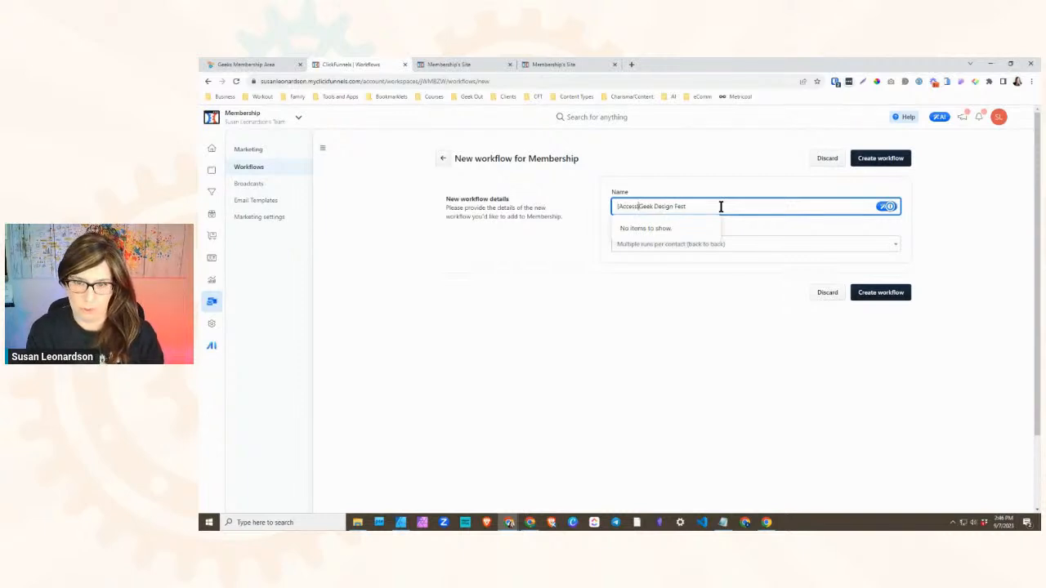
pyautogui.press('BackSpace')
pyautogui.press('BackSpace')
pyautogui.write(']')
pyautogui.click(719, 187)
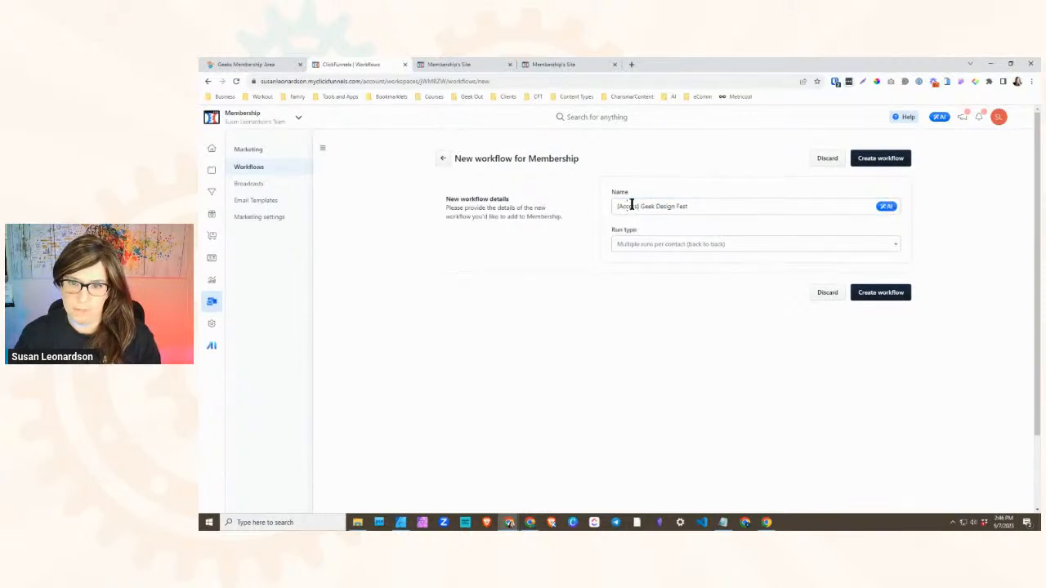
pyautogui.click(872, 292)
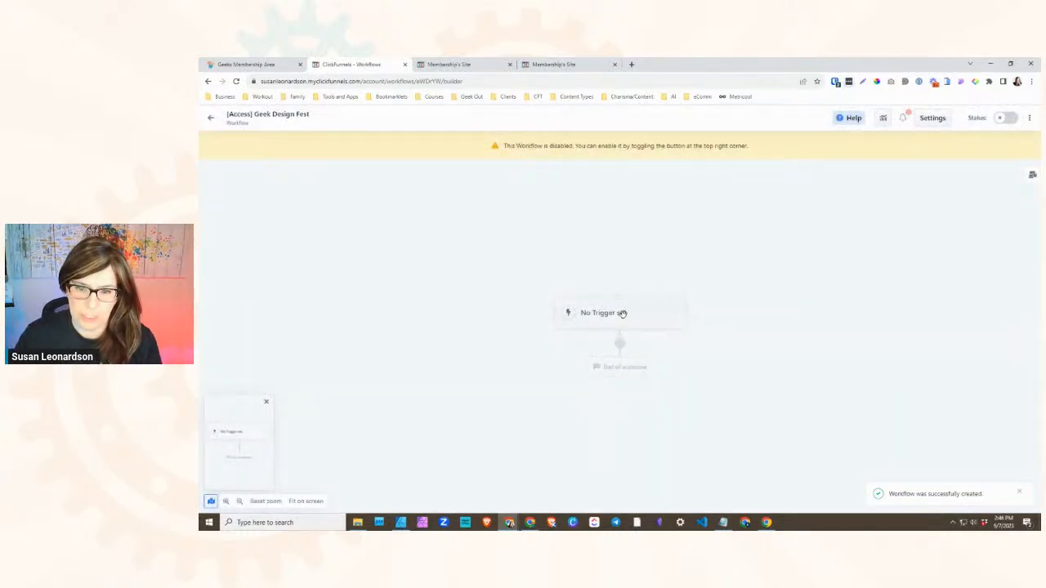
pyautogui.click(620, 350)
pyautogui.scroll(-10, 969, 234)
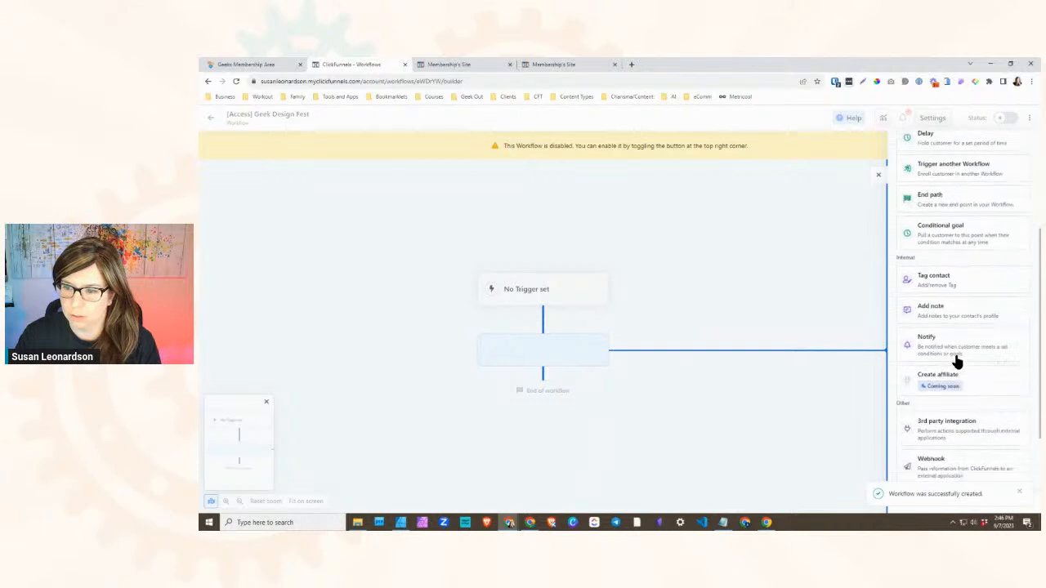
pyautogui.scroll(1, 952, 405)
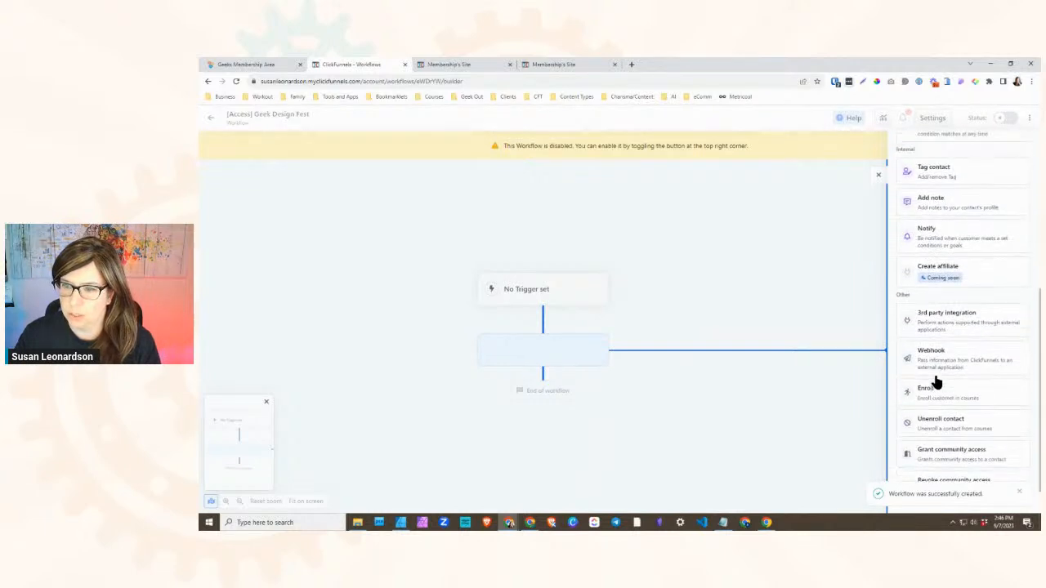
pyautogui.scroll(-1, 948, 402)
pyautogui.click(950, 369)
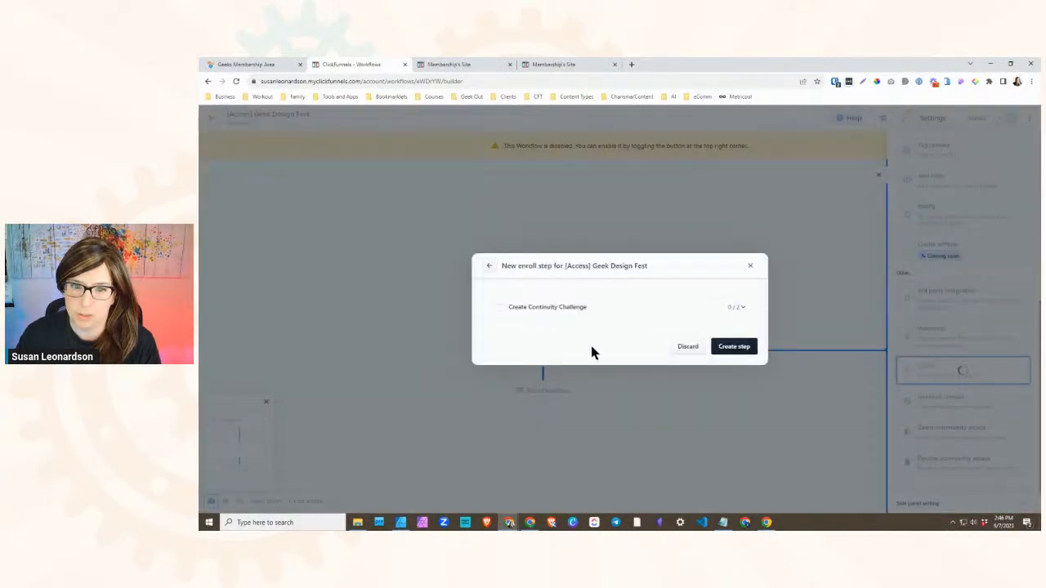
pyautogui.click(688, 347)
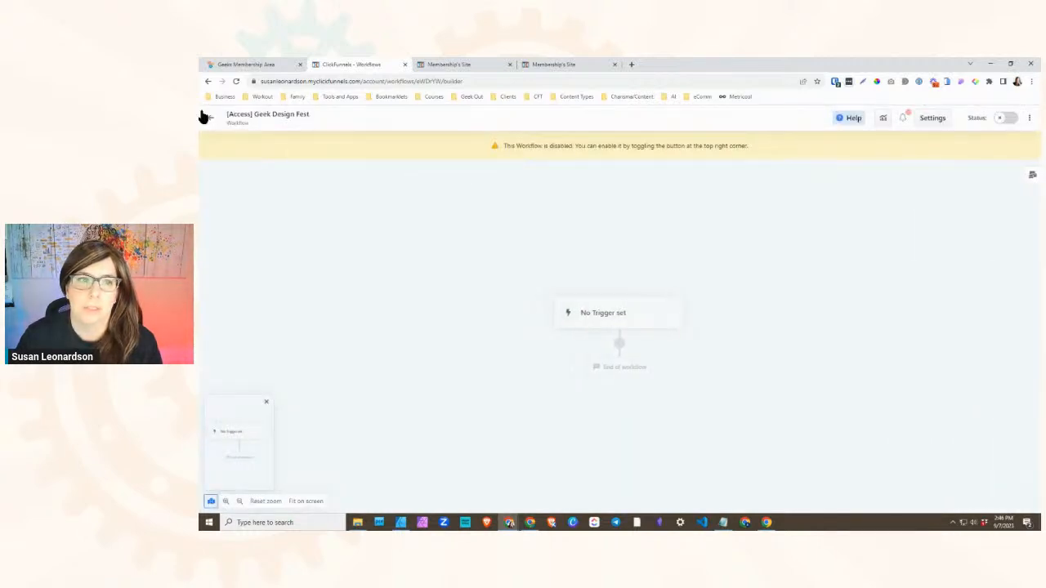
# - Publish the Geek Design Fest course from the site's course list, leaving the availability date blank for immediate publishing
pyautogui.click(210, 118)
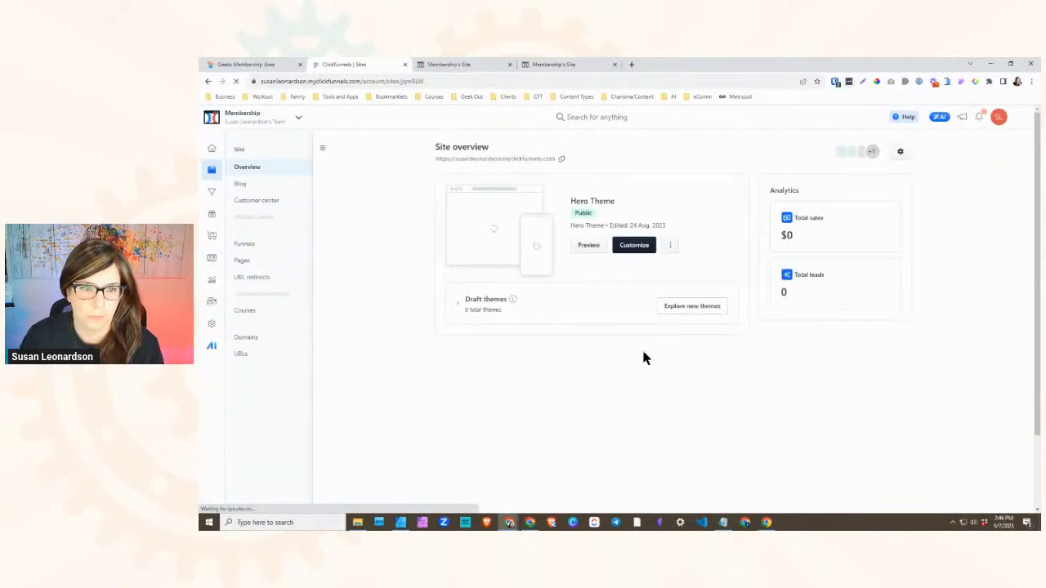
pyautogui.click(249, 311)
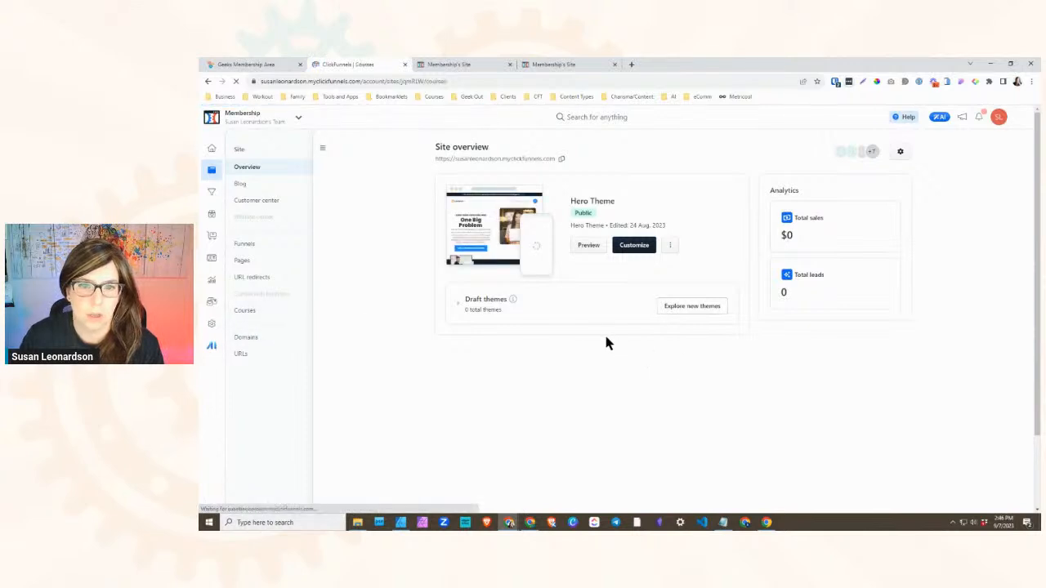
pyautogui.click(774, 277)
pyautogui.click(761, 294)
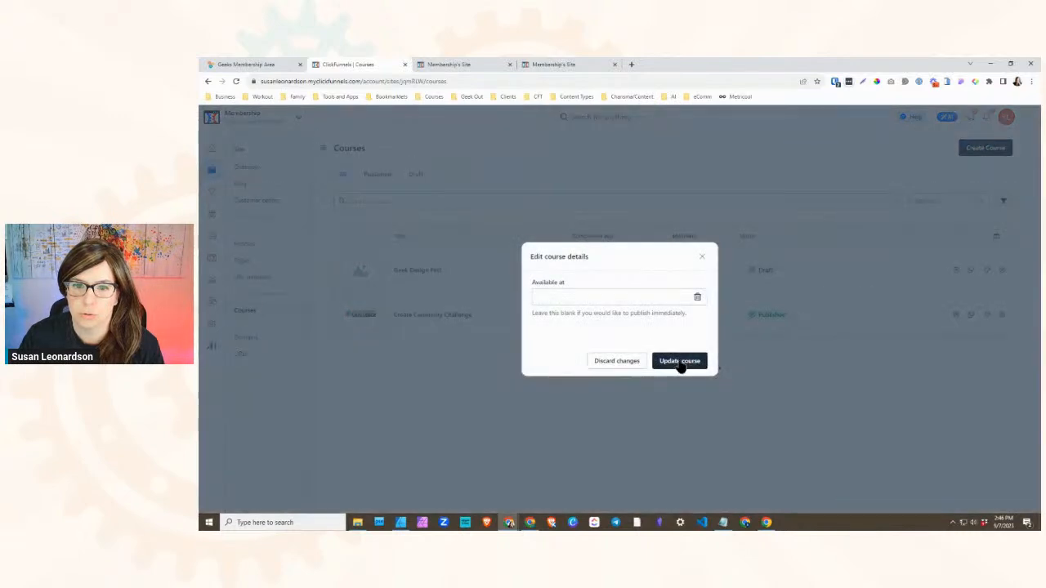
pyautogui.click(679, 363)
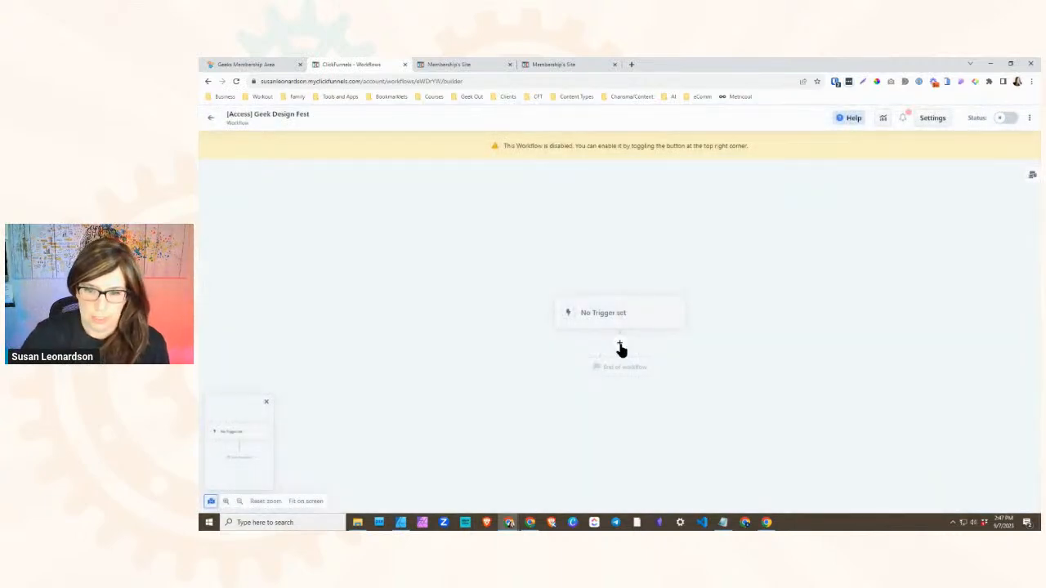
# - Add an Enroll step to the [Access] Geek Design Fest workflow covering Create Continuity Challenge, Canva For Funnel Designs and Branding's Free submodule
pyautogui.click(618, 350)
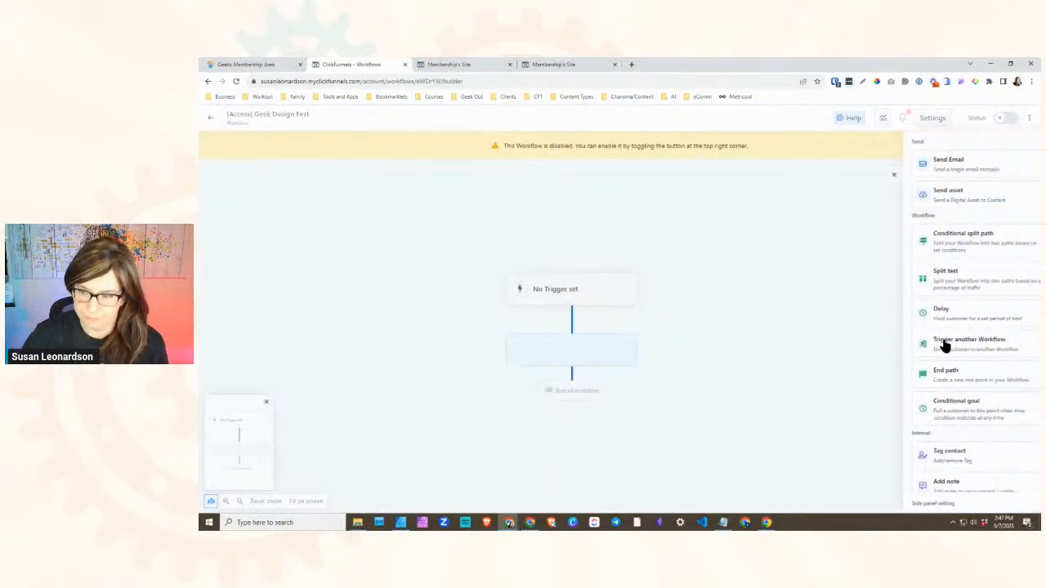
pyautogui.scroll(-3, 954, 387)
pyautogui.click(956, 410)
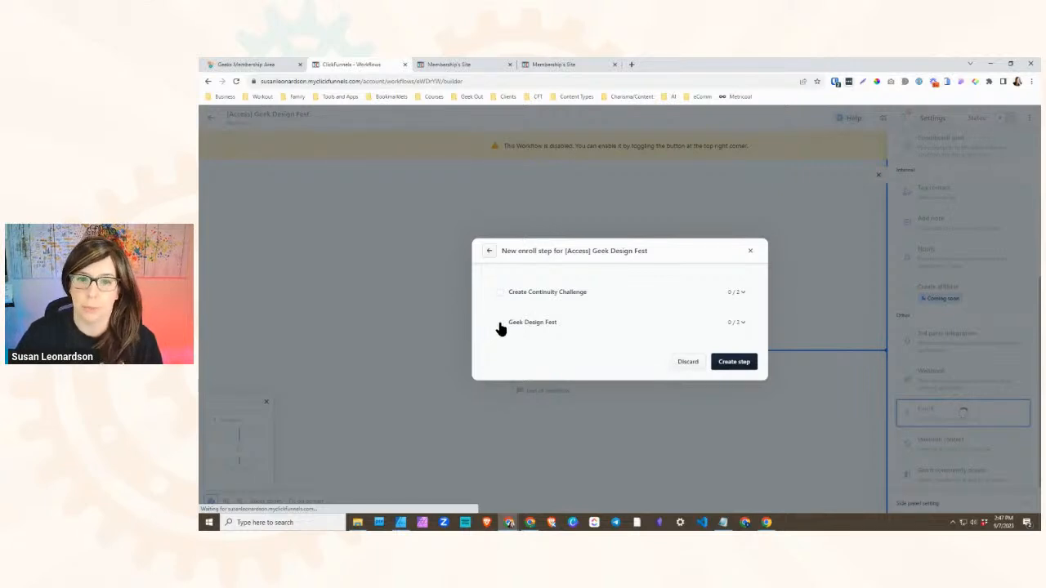
pyautogui.click(739, 324)
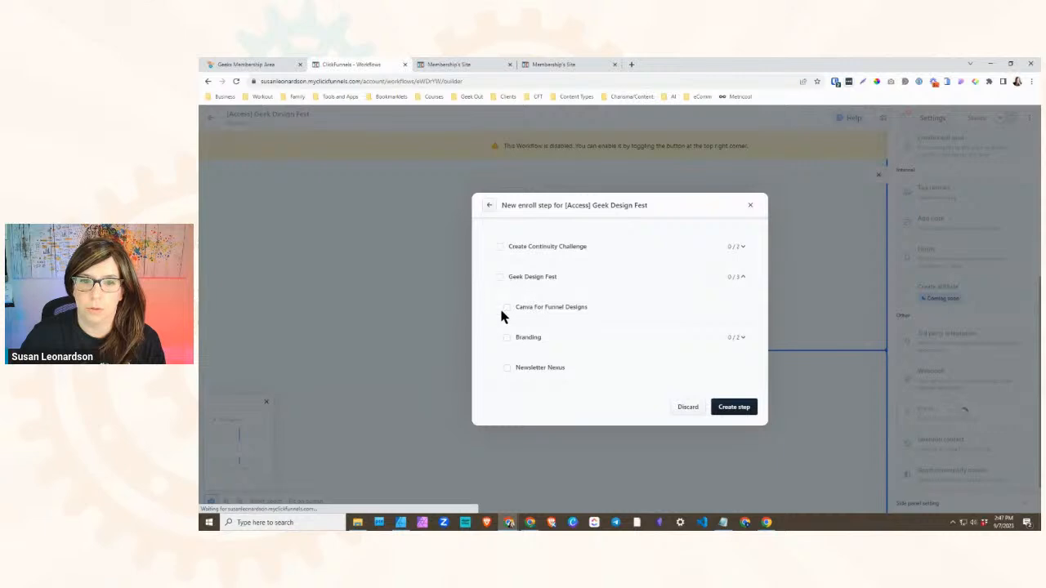
pyautogui.click(739, 337)
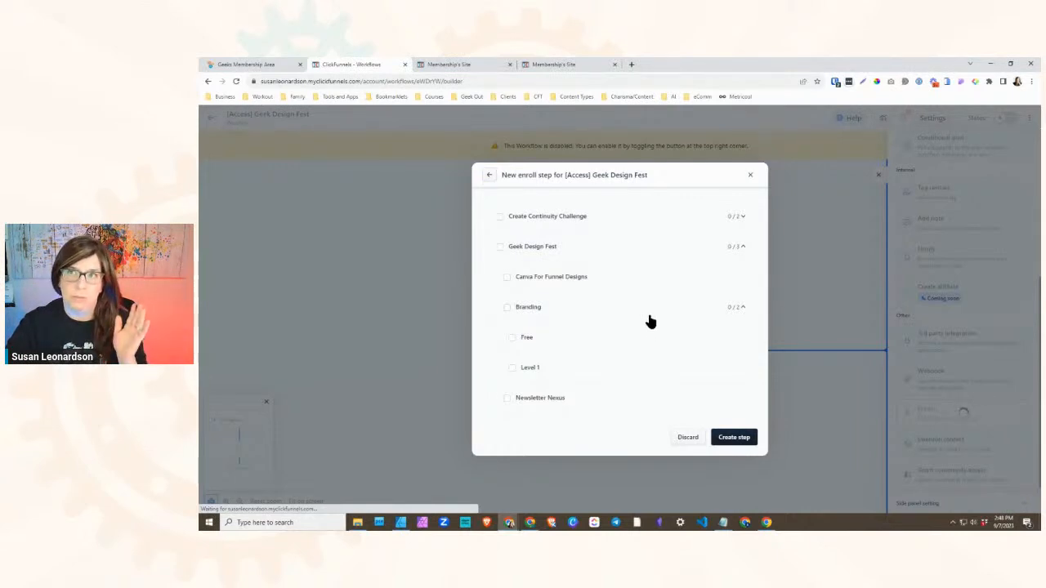
pyautogui.click(499, 218)
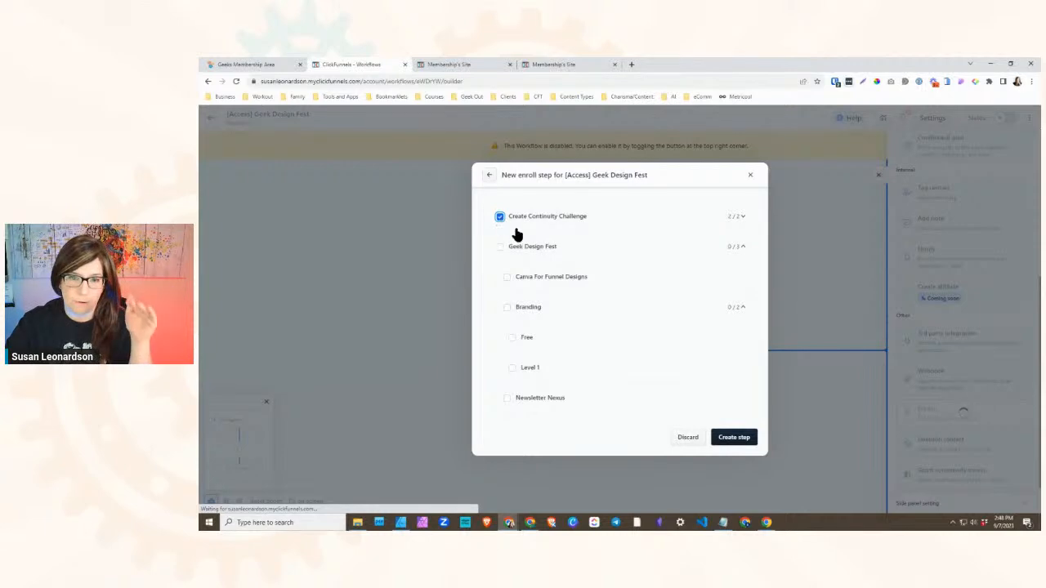
pyautogui.click(510, 339)
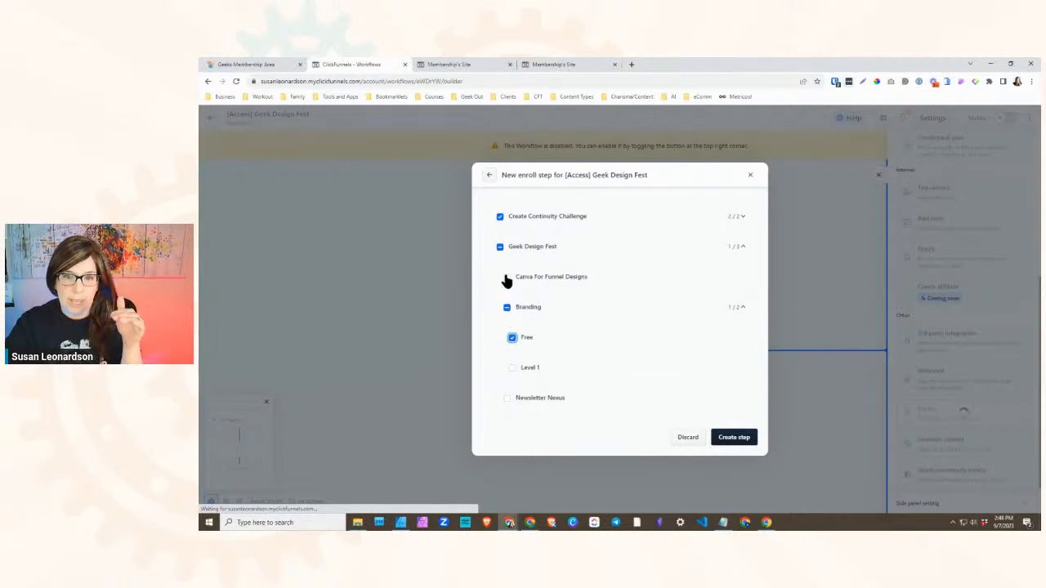
pyautogui.click(505, 279)
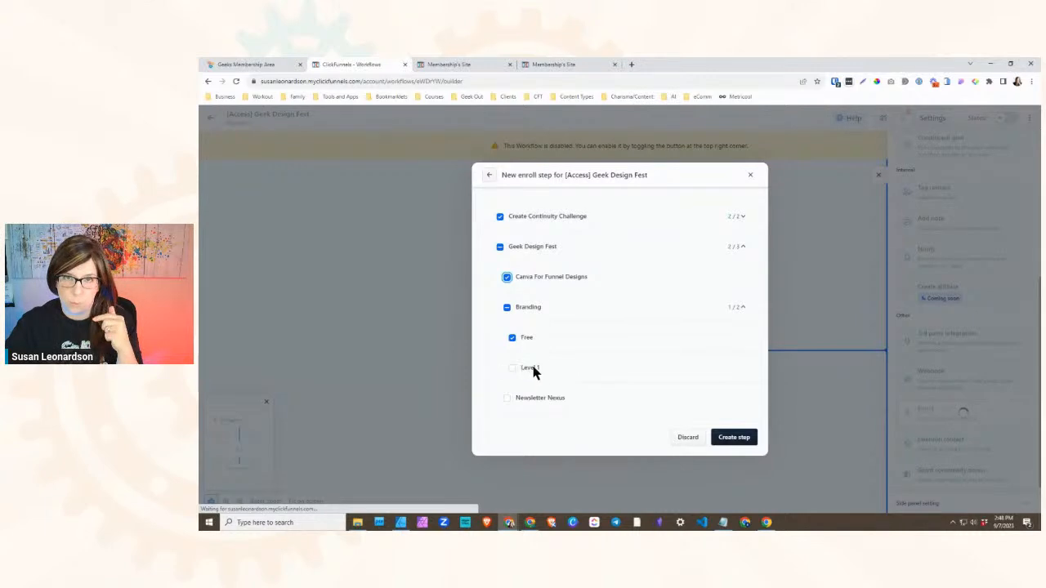
pyautogui.click(727, 441)
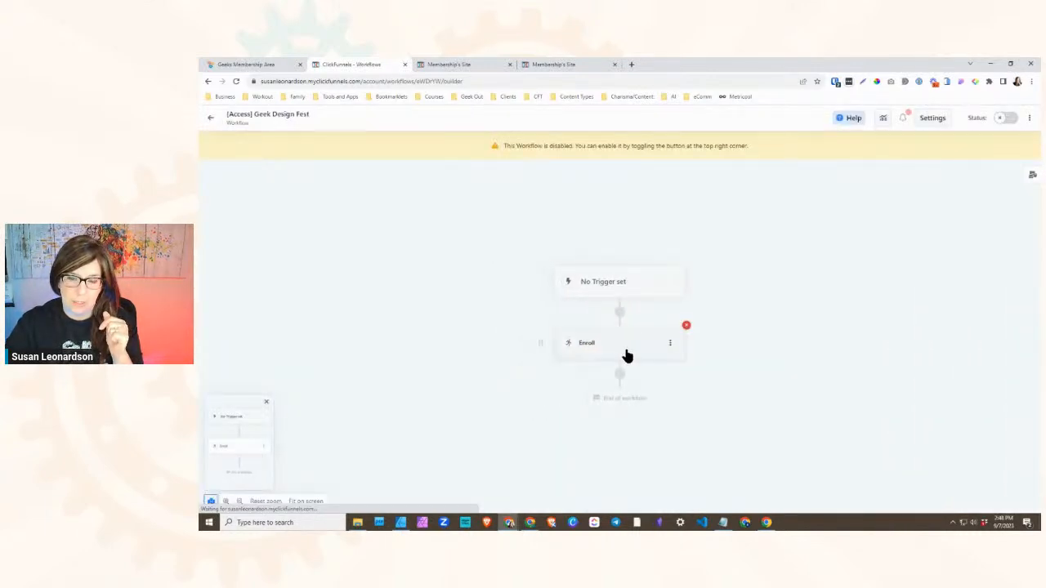
# - Try setting up an active Opt-In trigger for the workflow, check its funnel choices, and discard the trigger
pyautogui.click(670, 344)
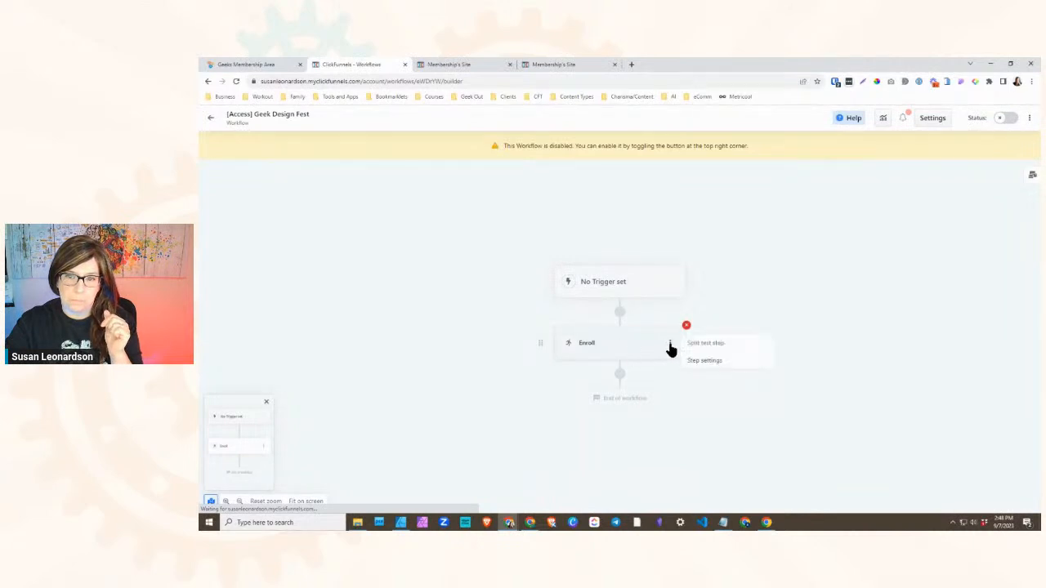
pyautogui.click(607, 281)
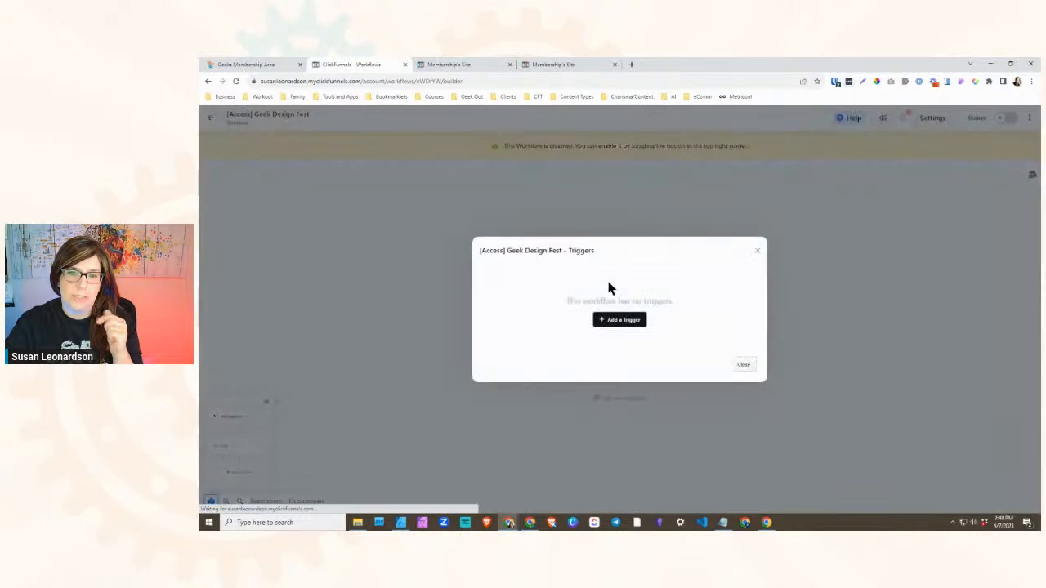
pyautogui.click(610, 318)
pyautogui.click(550, 294)
pyautogui.scroll(-2, 532, 359)
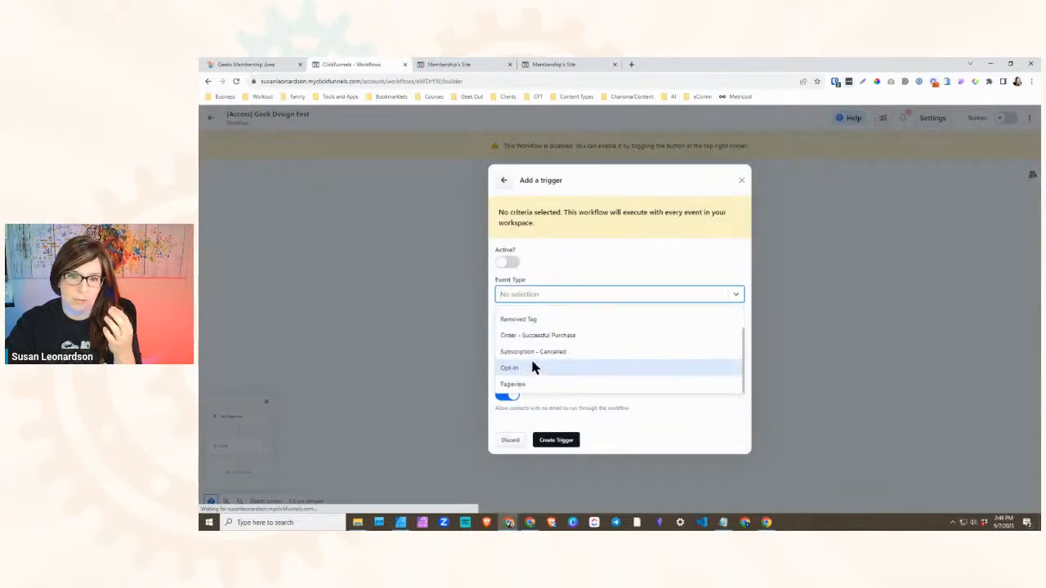
pyautogui.click(528, 368)
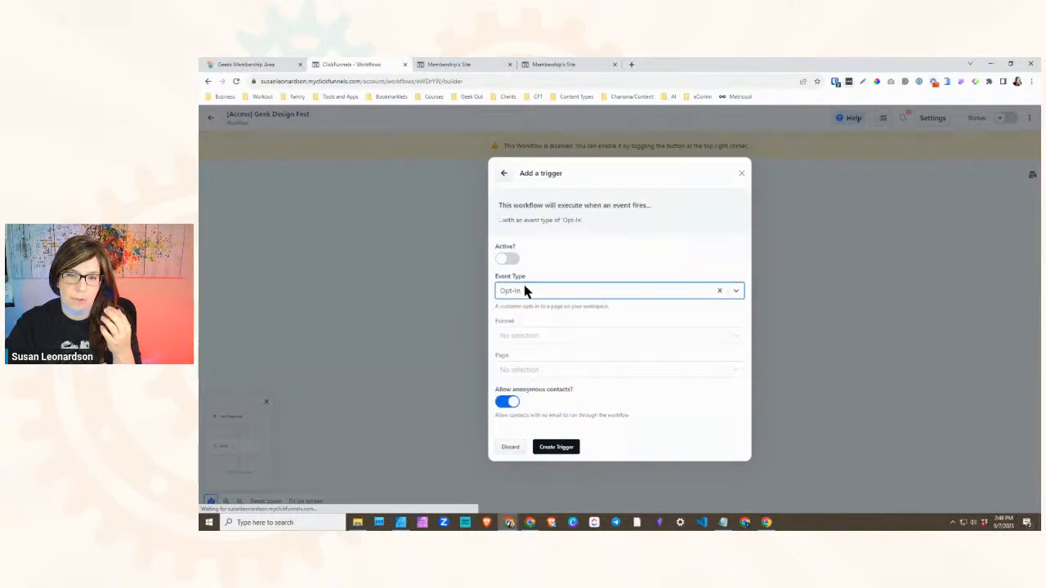
pyautogui.click(511, 259)
pyautogui.click(535, 336)
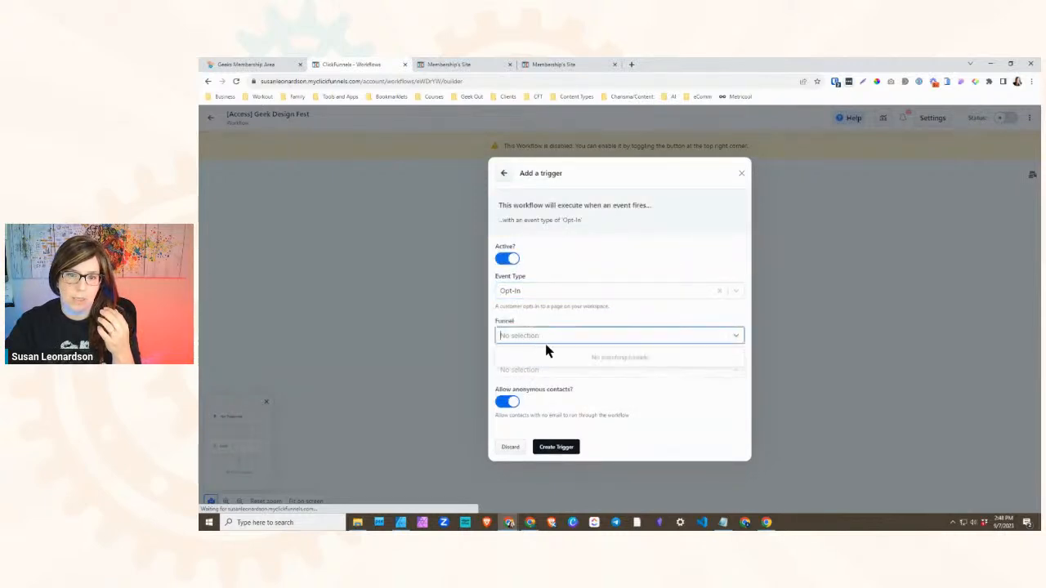
pyautogui.click(604, 415)
pyautogui.click(509, 447)
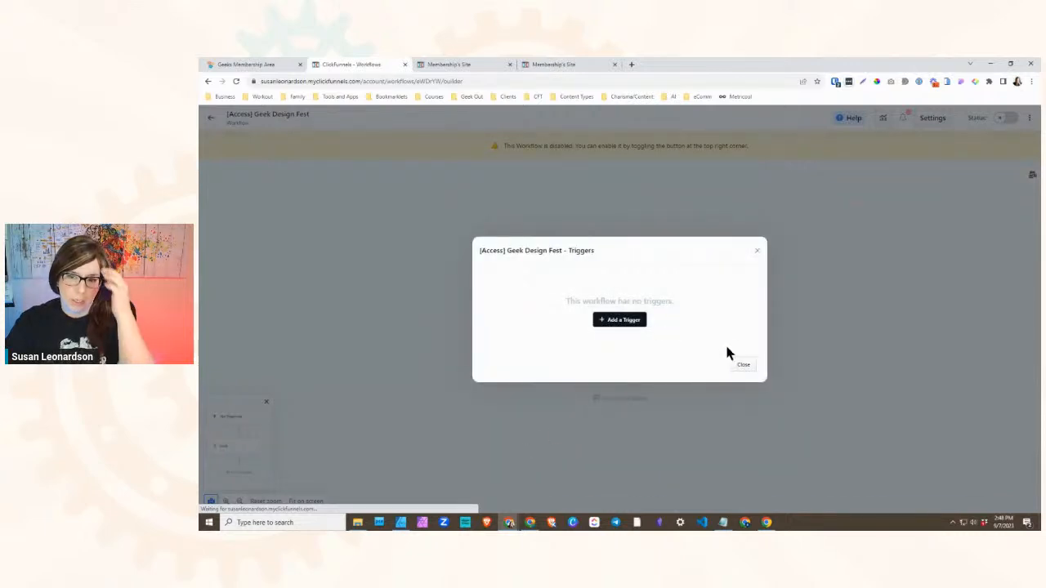
pyautogui.click(742, 364)
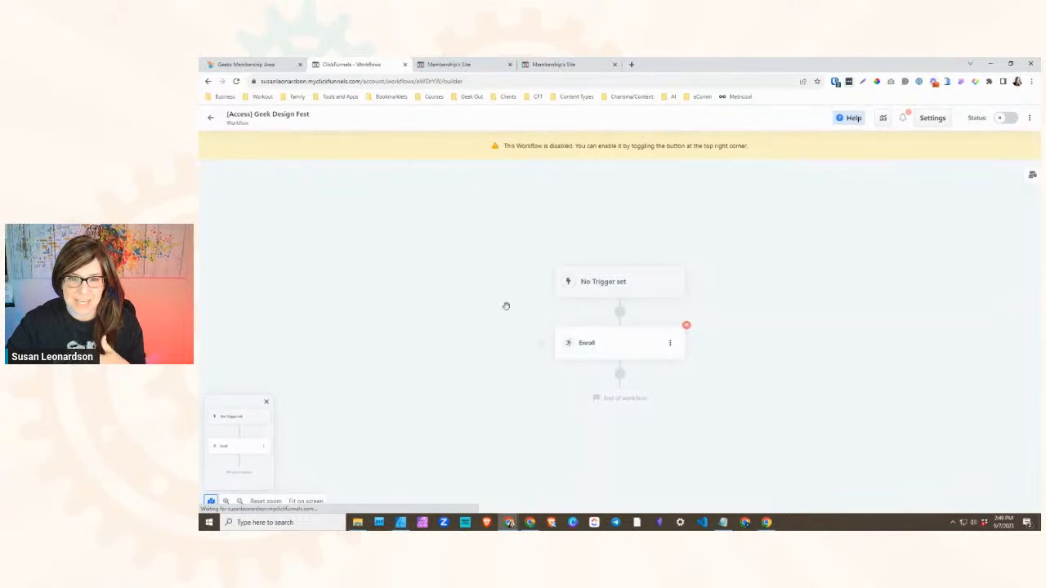
# - Create another workflow named [L1 Access] GeekOut Members Area
pyautogui.click(210, 119)
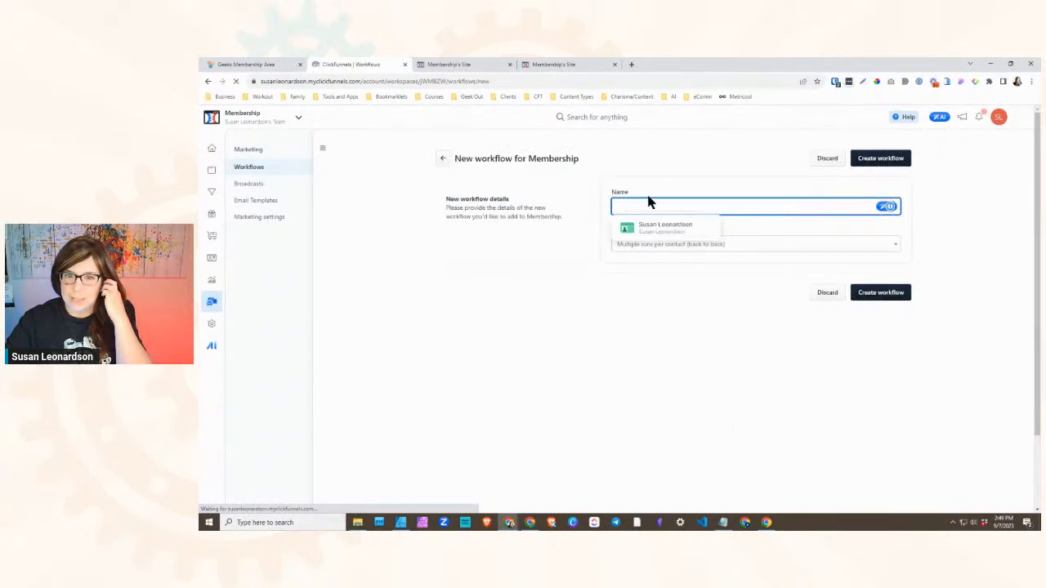
pyautogui.write('Le')
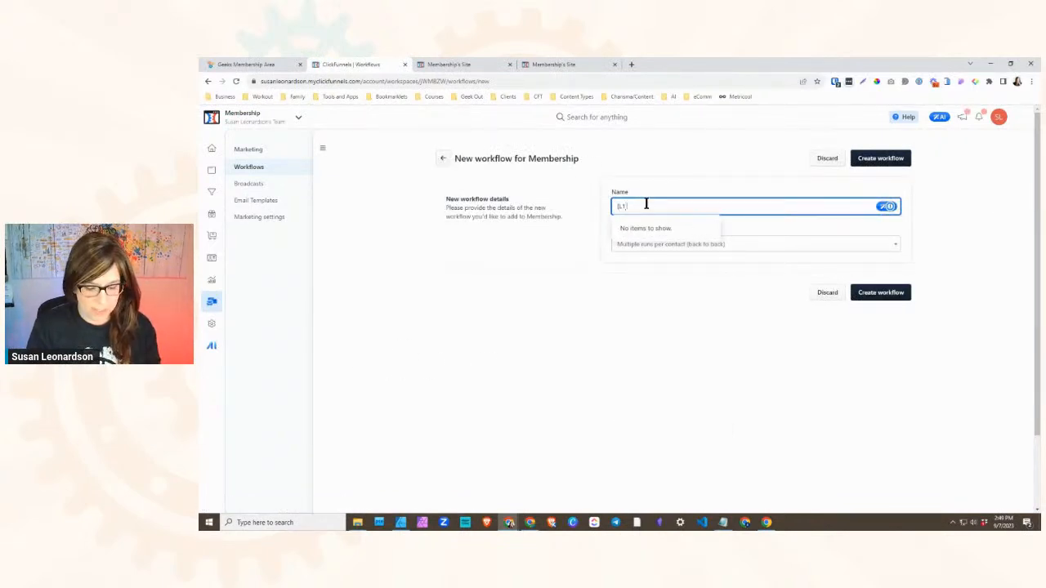
pyautogui.write(' Access')
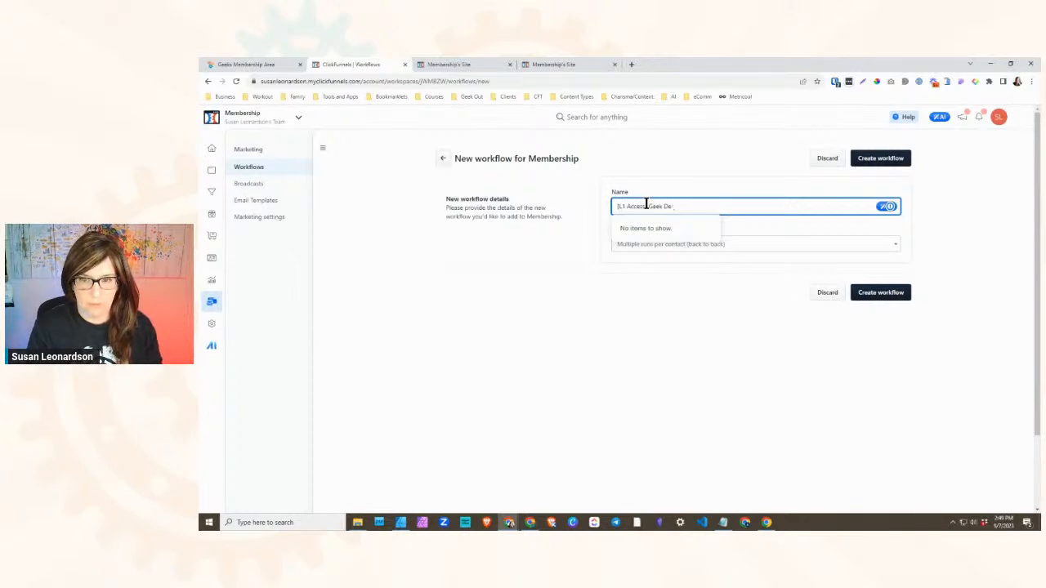
pyautogui.press('BackSpace')
pyautogui.press('BackSpace')
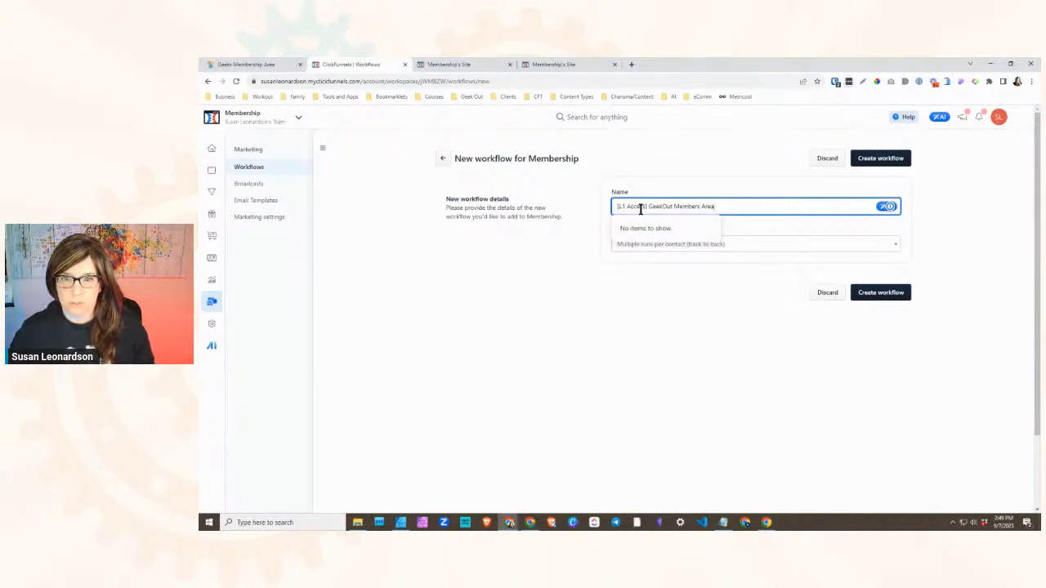
pyautogui.click(880, 292)
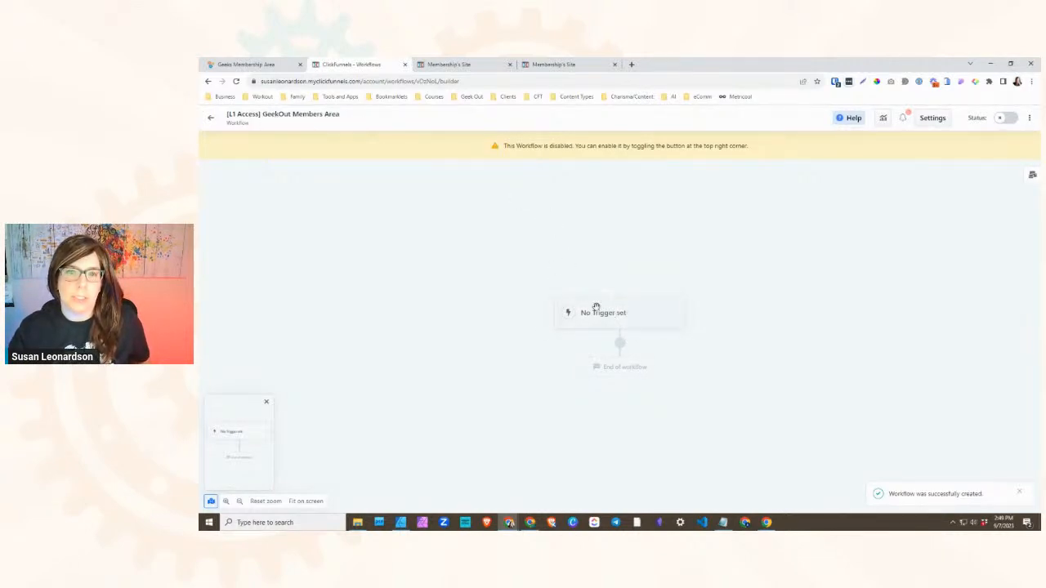
# - Add an Enroll step to the workflow covering Create Continuity Challenge and all of Geek Design Fest except Branding's Free submodule
pyautogui.click(621, 350)
pyautogui.scroll(-5, 980, 392)
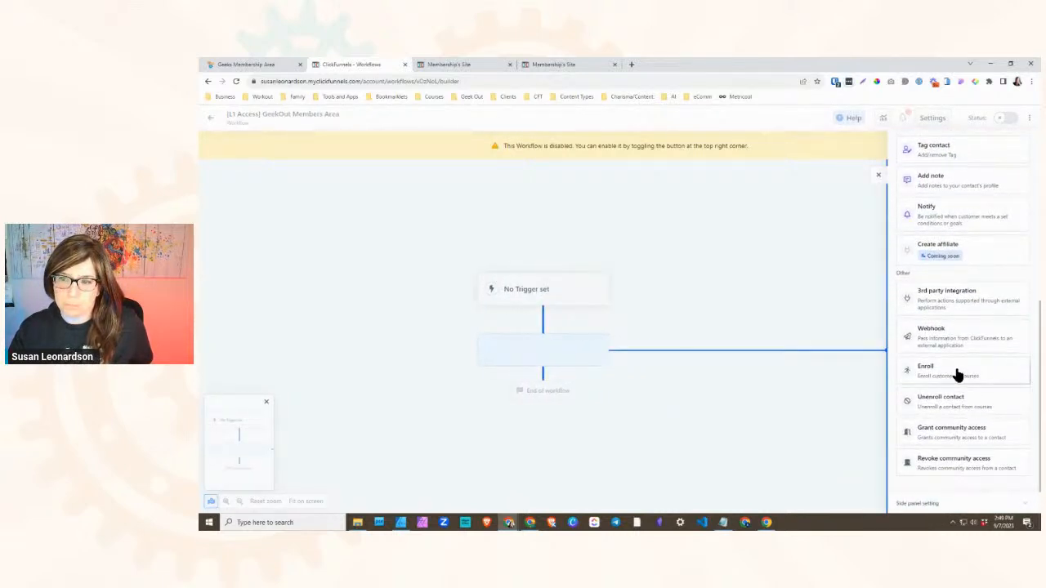
pyautogui.click(958, 373)
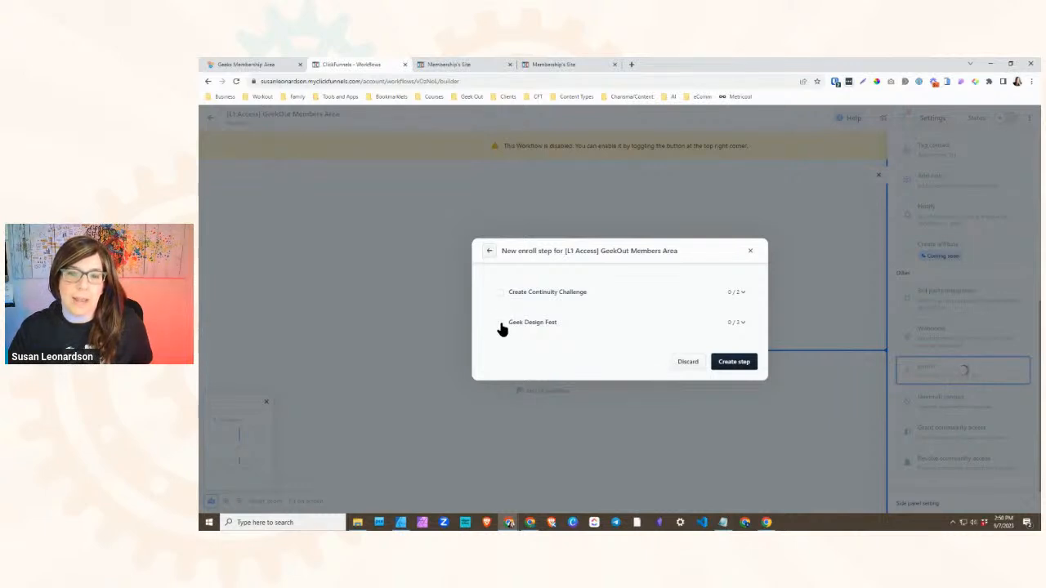
pyautogui.click(736, 327)
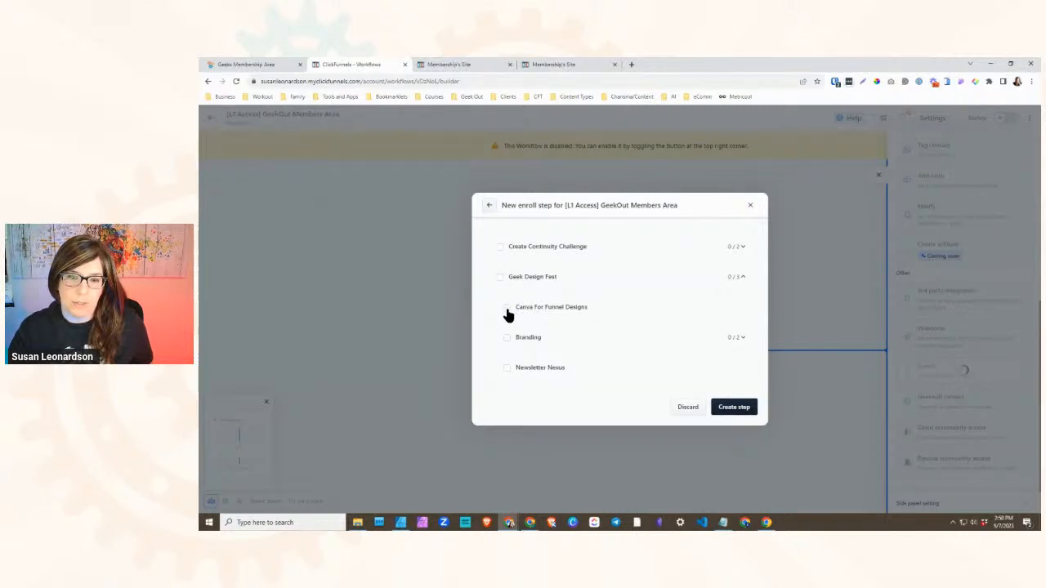
pyautogui.click(507, 310)
pyautogui.click(505, 310)
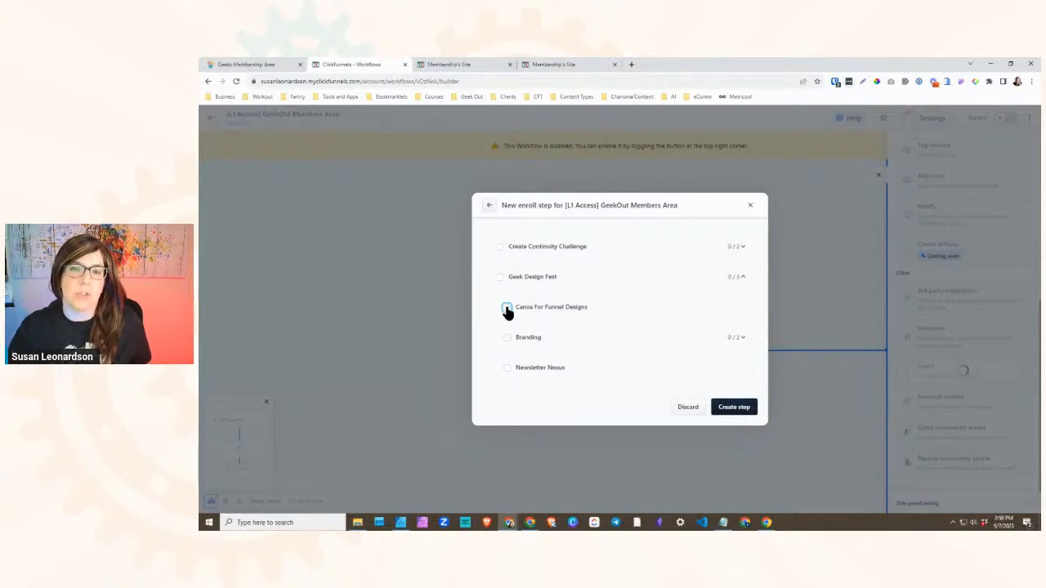
pyautogui.click(499, 249)
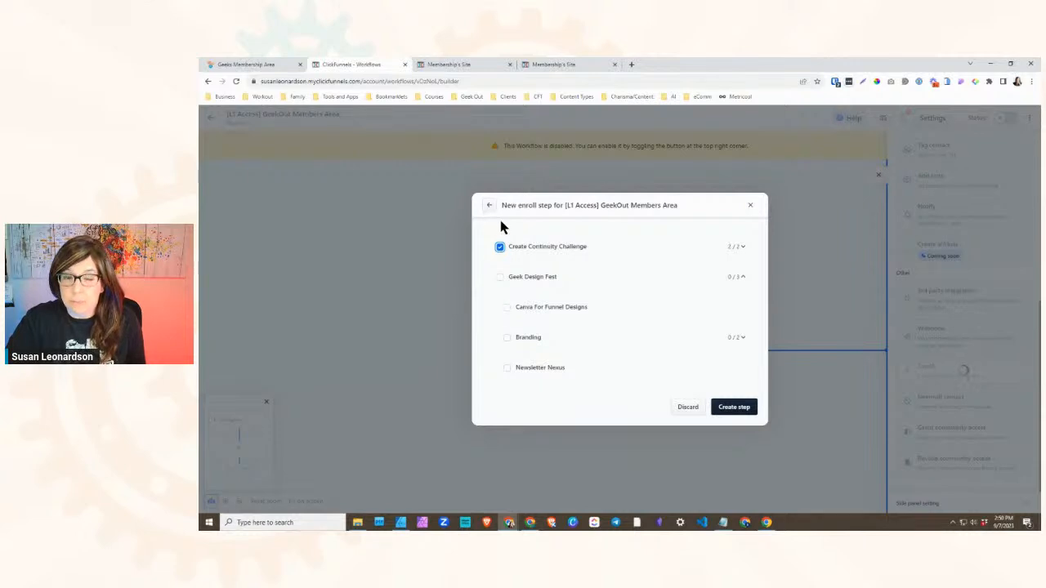
pyautogui.click(499, 279)
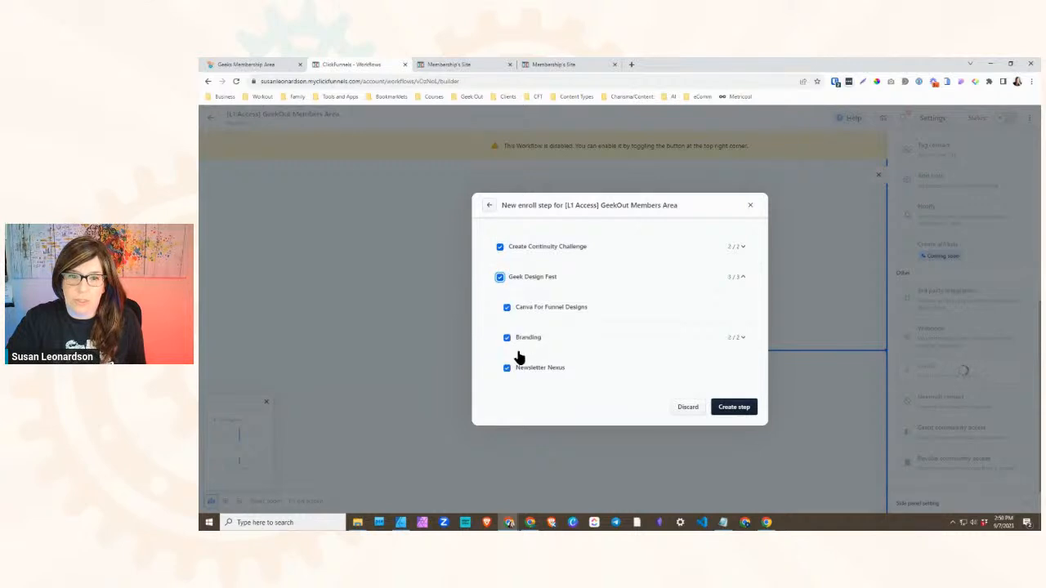
pyautogui.click(743, 339)
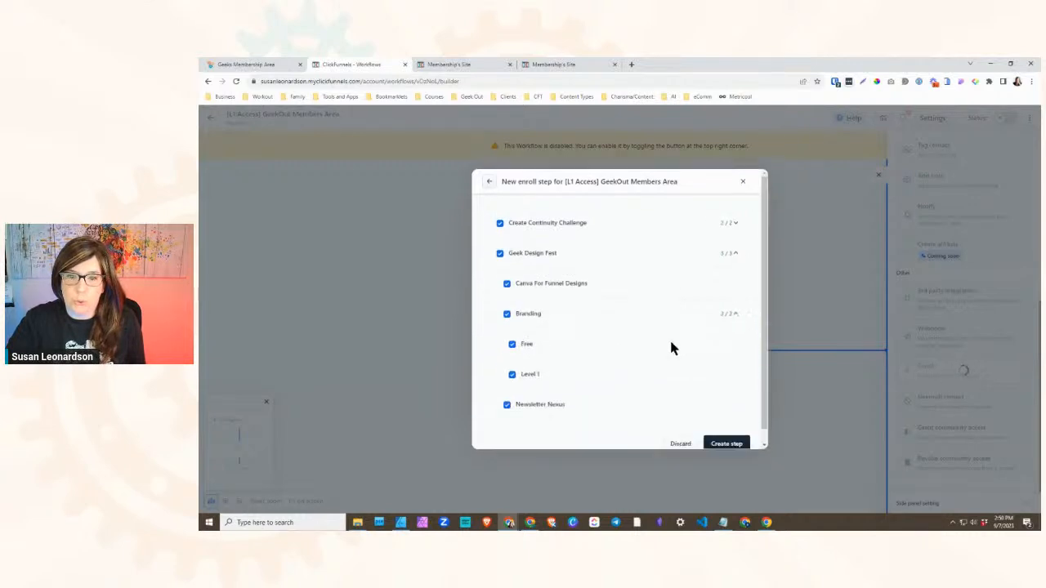
pyautogui.click(513, 338)
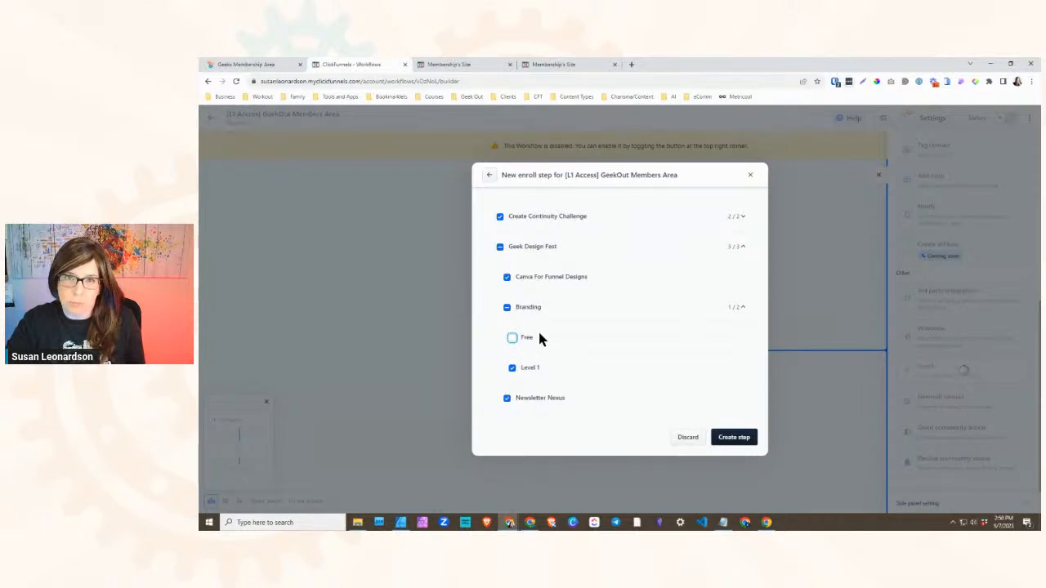
pyautogui.click(735, 439)
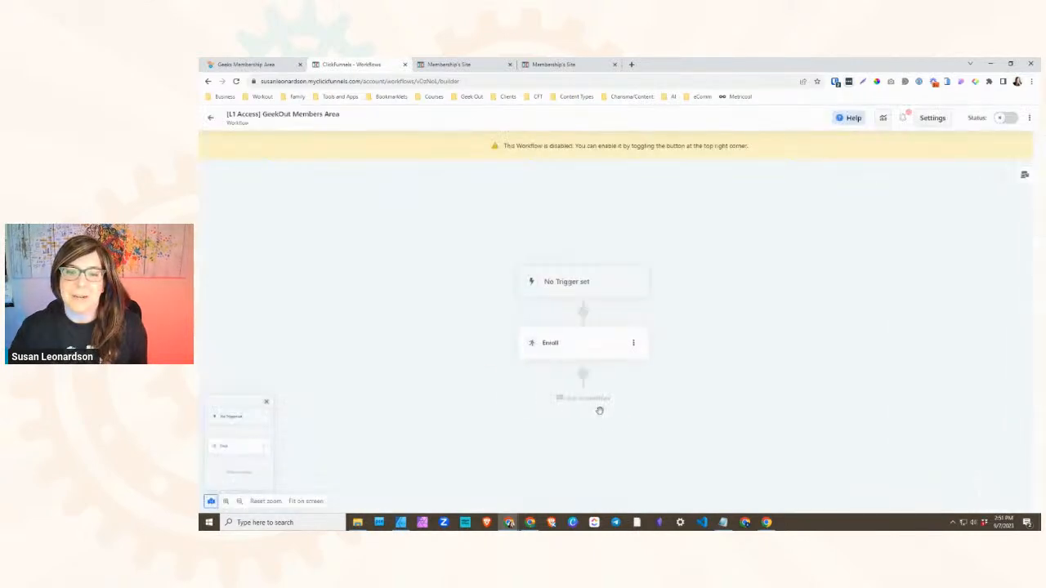
# - Add an Unenroll contact step after Enroll for Branding's Free submodule, checking how Free and Level 1 collapse in the membership site's sidebar along the way
pyautogui.click(620, 376)
pyautogui.click(955, 399)
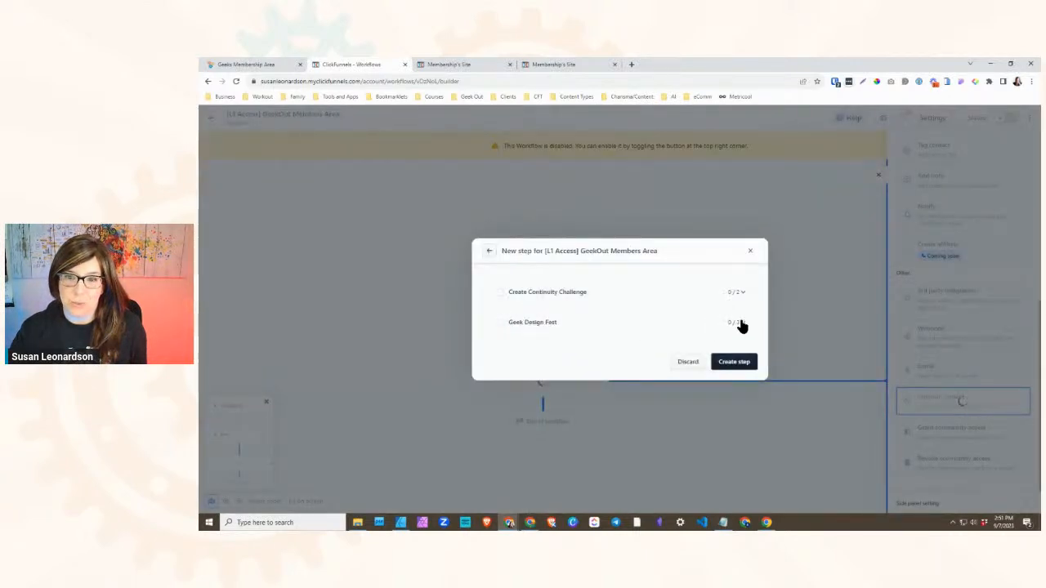
pyautogui.click(740, 323)
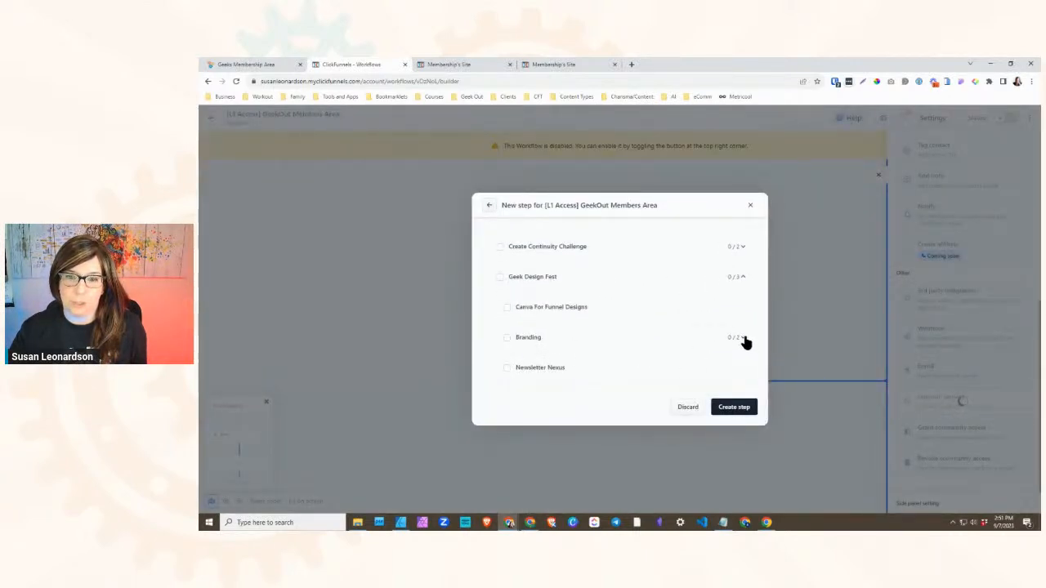
pyautogui.click(454, 65)
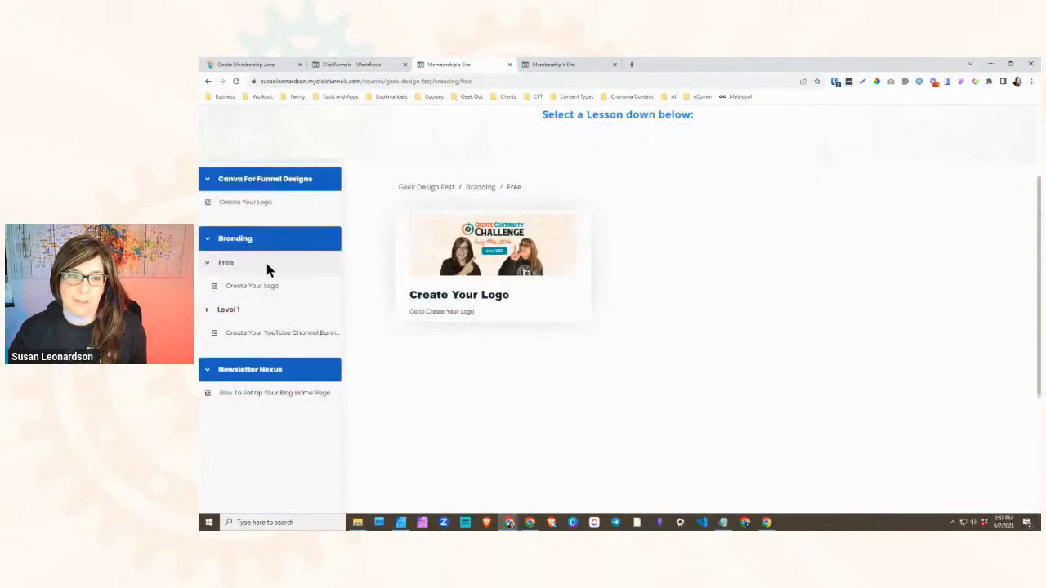
pyautogui.click(207, 266)
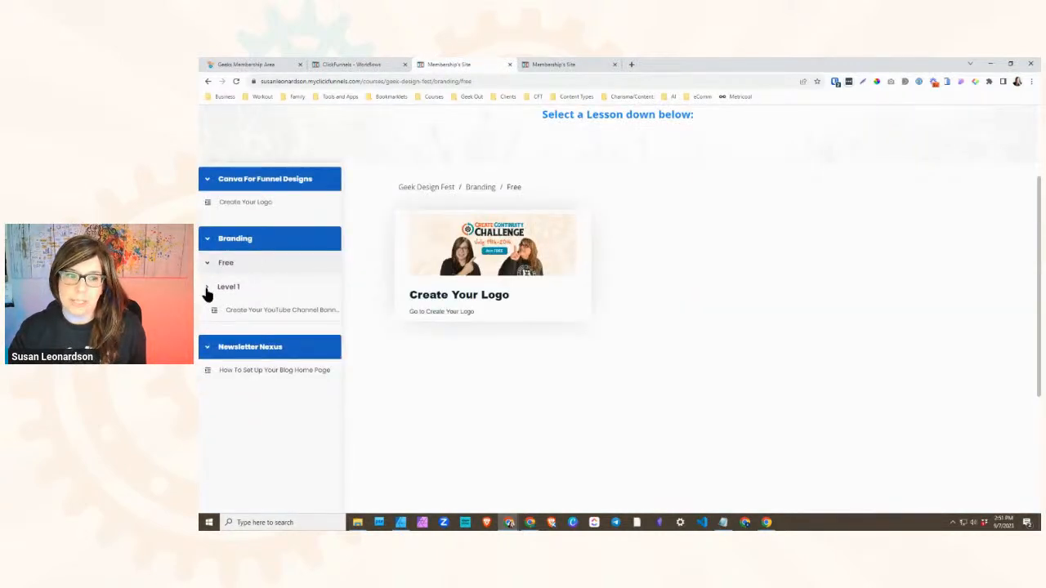
pyautogui.click(206, 286)
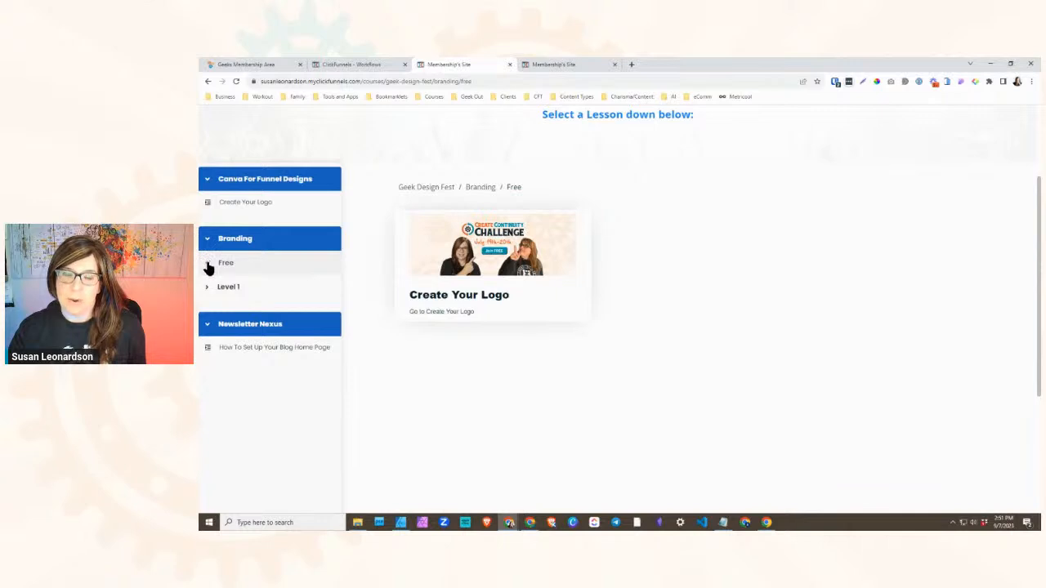
pyautogui.click(206, 286)
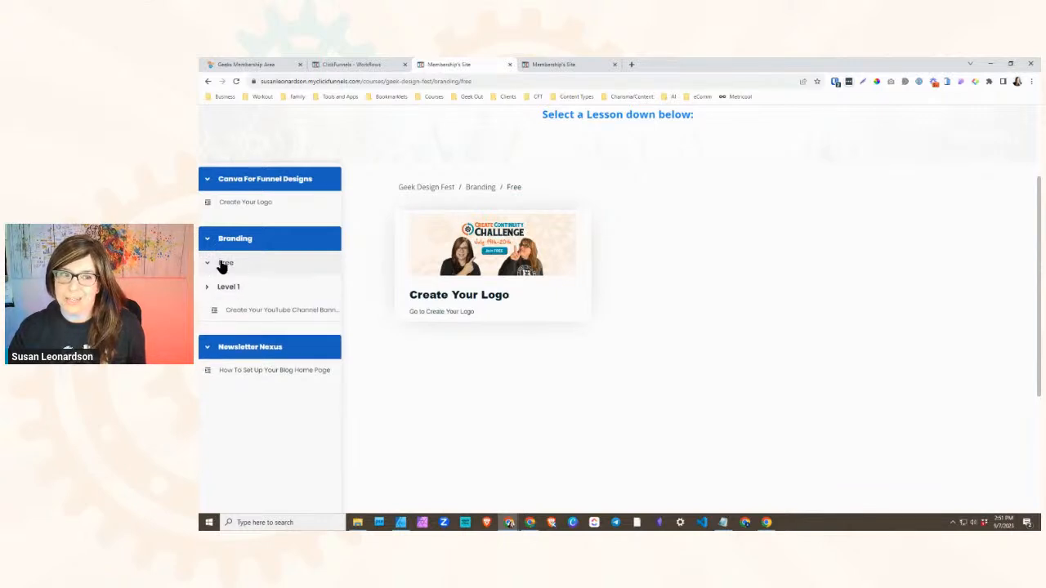
pyautogui.click(317, 67)
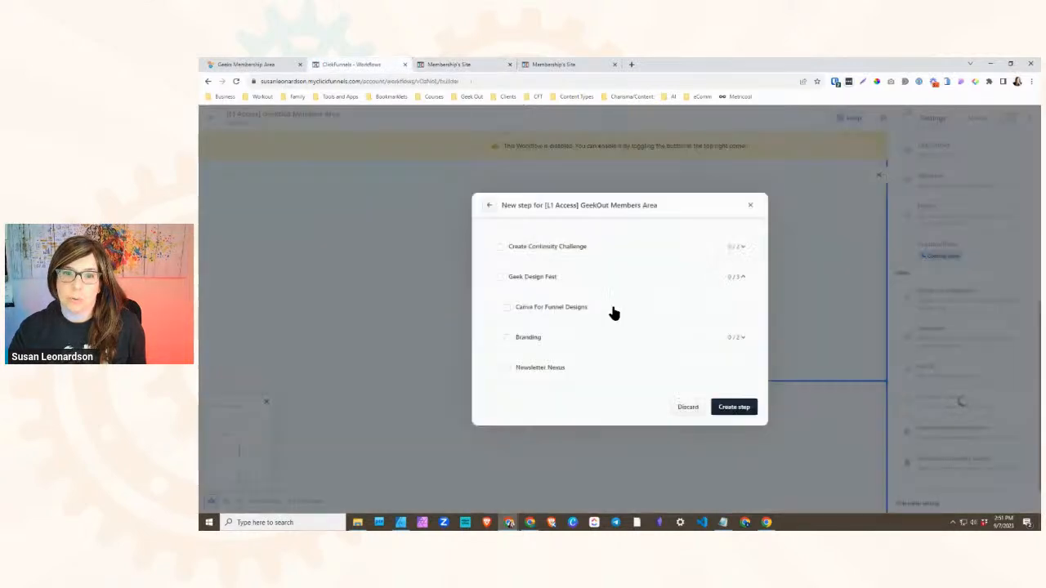
pyautogui.click(743, 338)
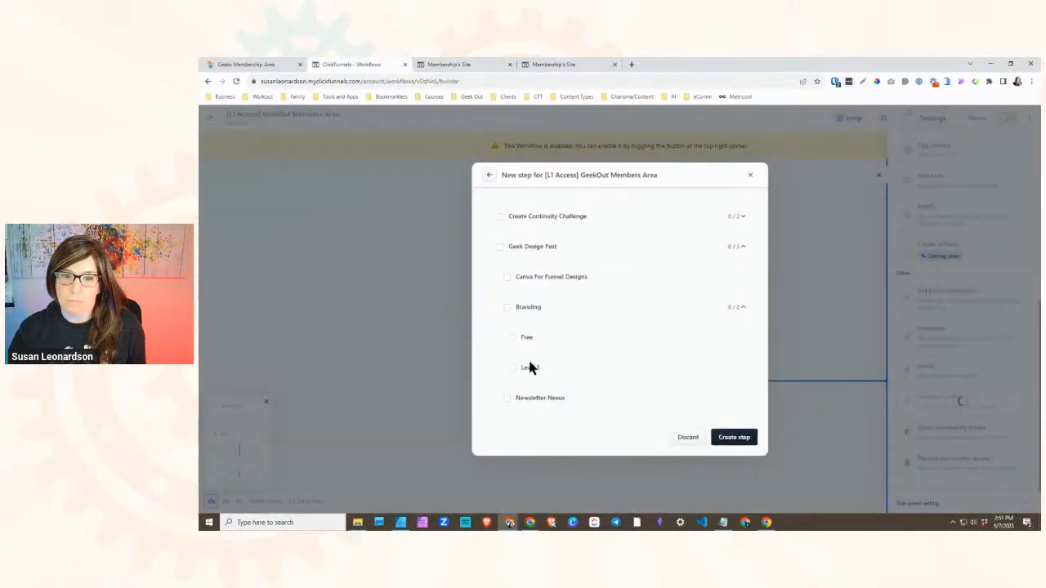
pyautogui.click(513, 338)
pyautogui.click(734, 438)
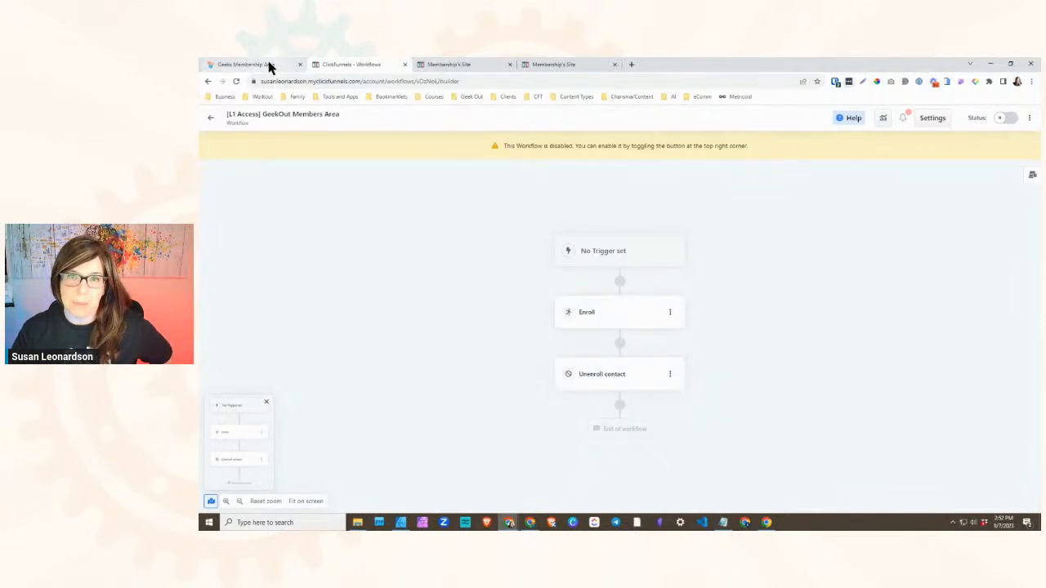
# - Compare the Branding lessons in the original Geeks Membership Area with the Free and Level 1 submodules on the ClickFunnels membership site
pyautogui.click(245, 64)
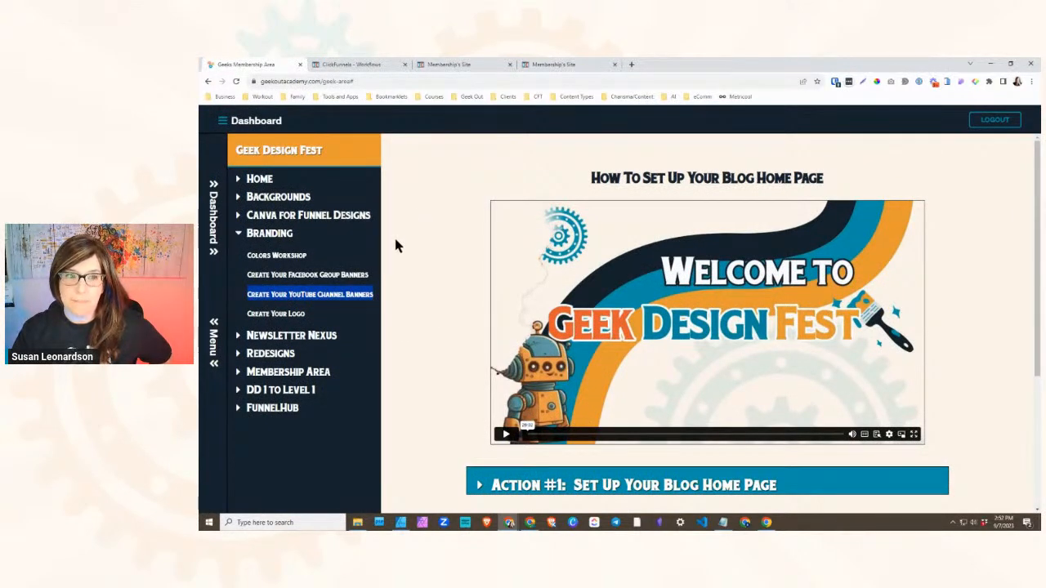
pyautogui.click(238, 236)
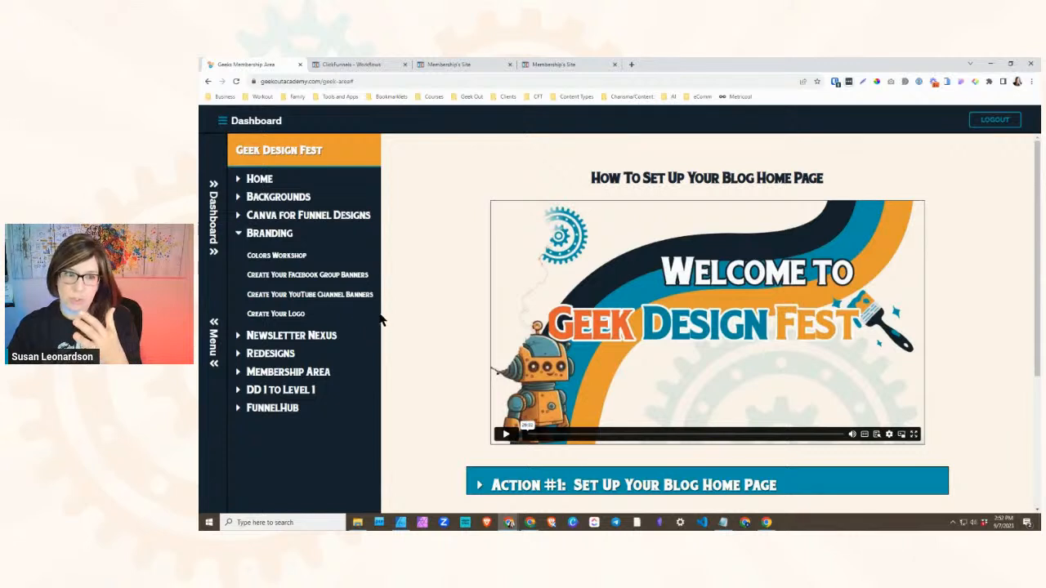
pyautogui.click(436, 70)
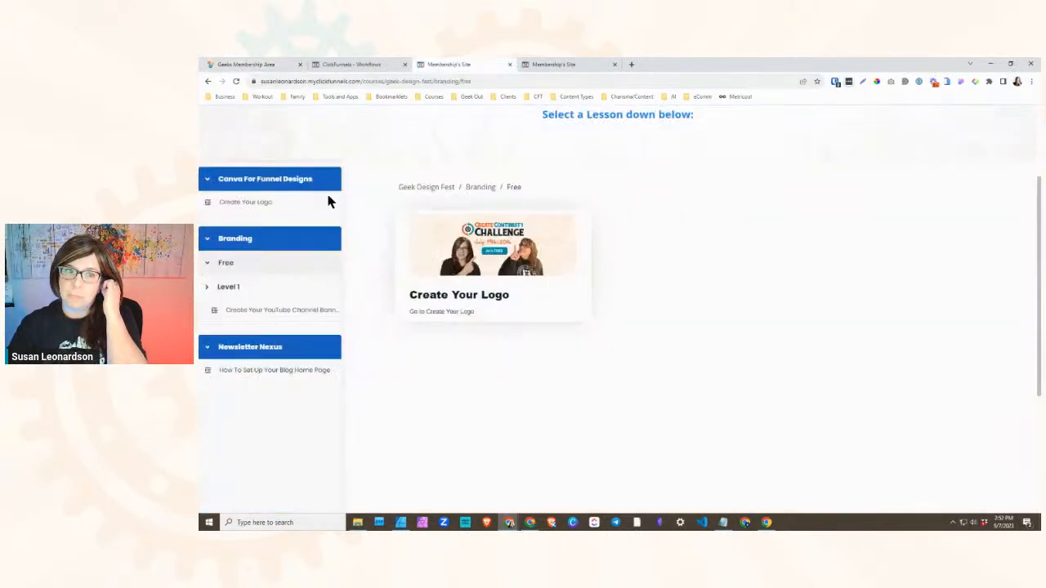
pyautogui.click(206, 287)
pyautogui.click(206, 286)
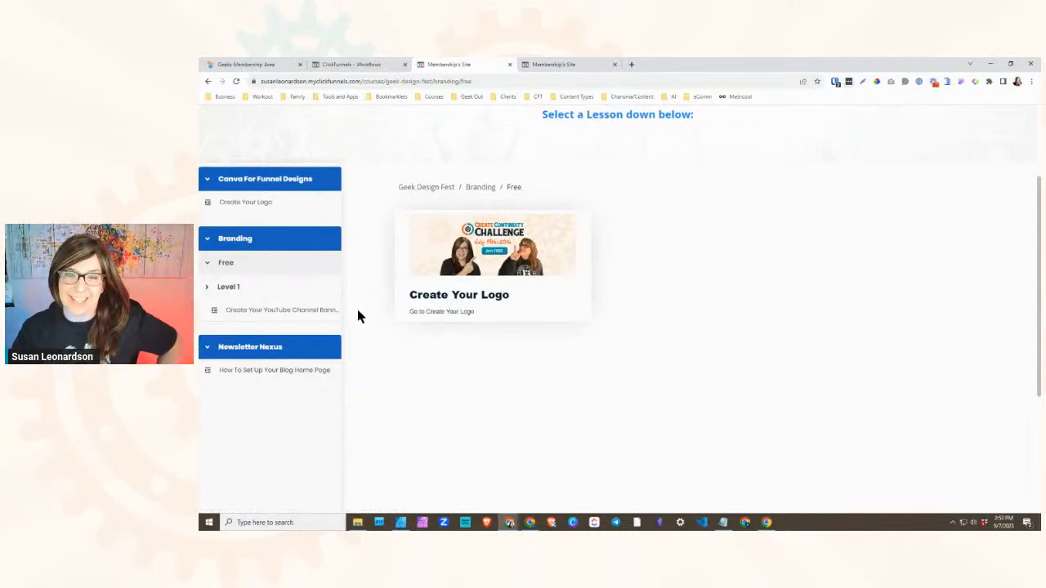
pyautogui.click(264, 65)
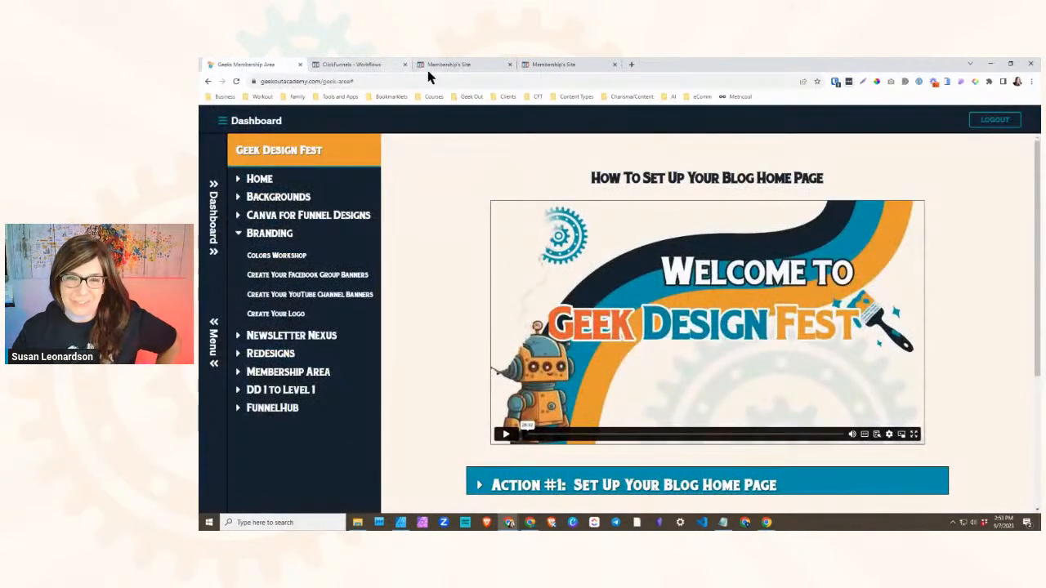
pyautogui.click(458, 67)
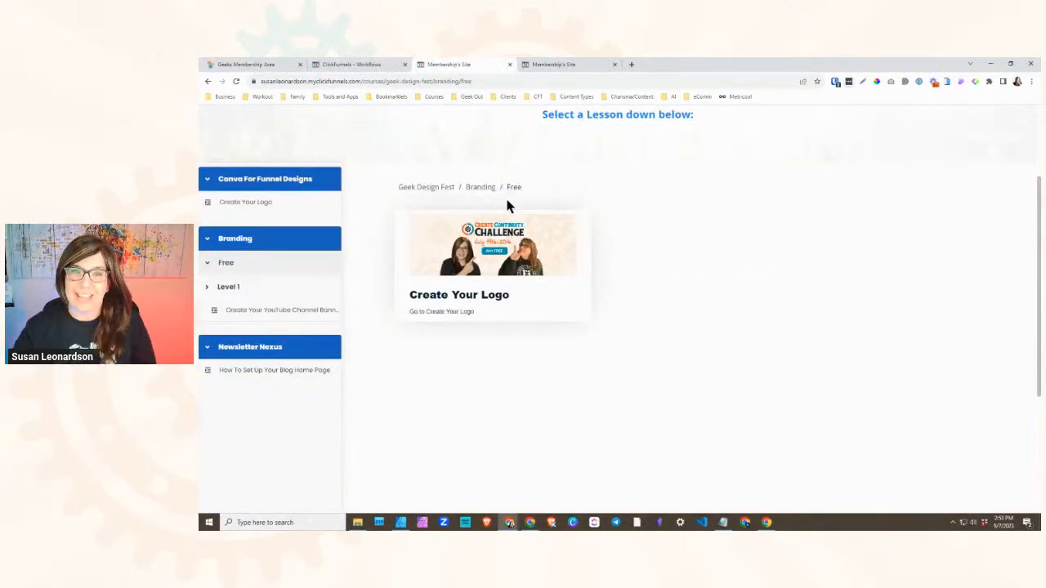
pyautogui.scroll(3, 598, 233)
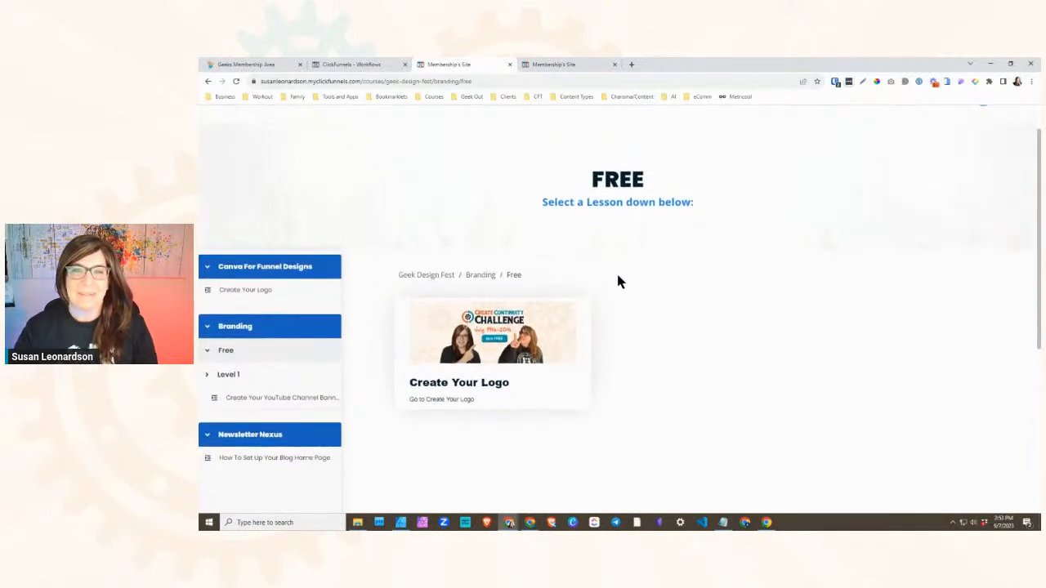
pyautogui.scroll(-3, 596, 331)
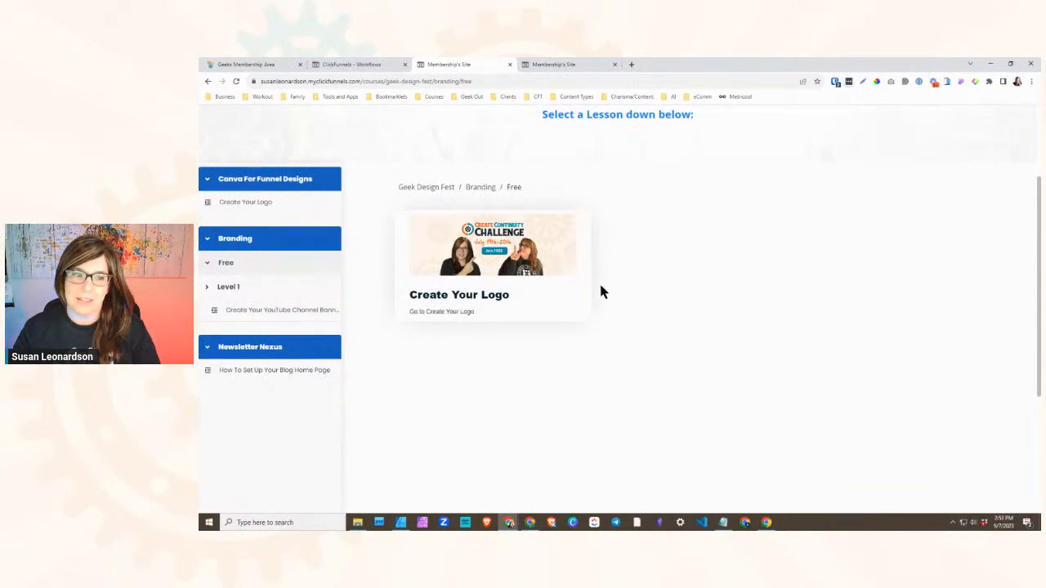
pyautogui.scroll(3, 496, 292)
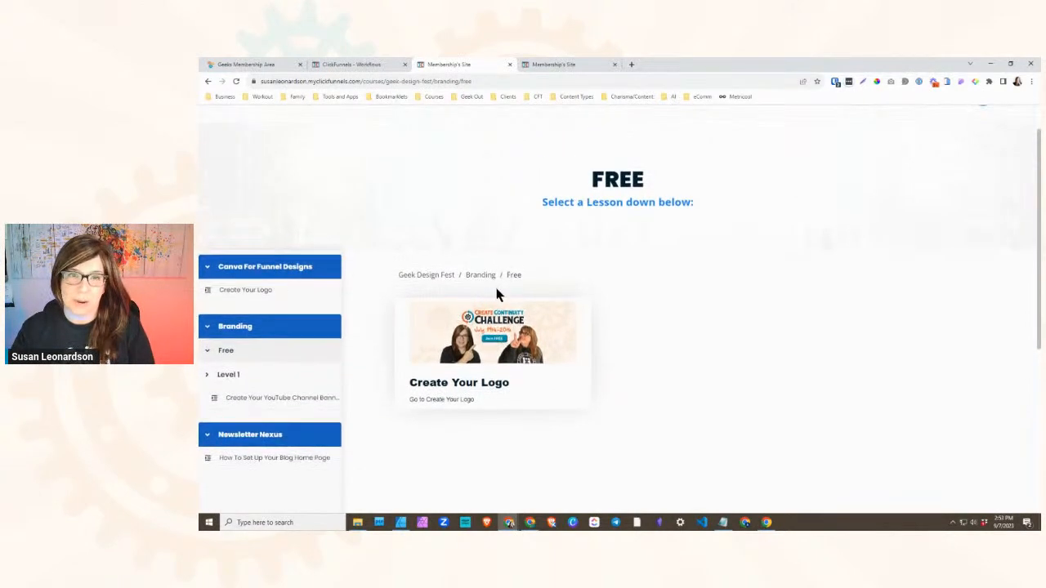
pyautogui.scroll(-2, 451, 286)
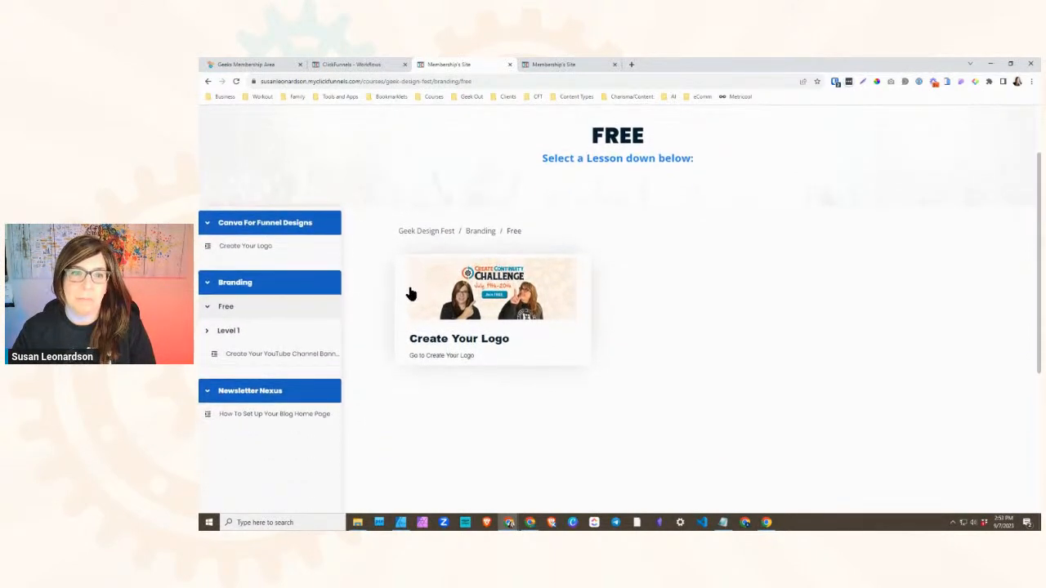